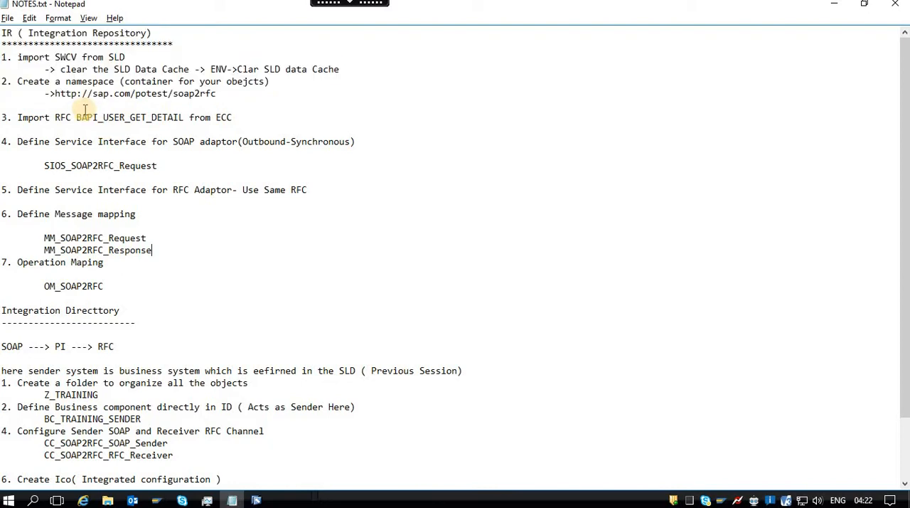
Check the SWCV import item in the notes and select TEST_SWCV_PO, 1.0 of sap.com in Enterprise Services Builder.
left_click(11, 58)
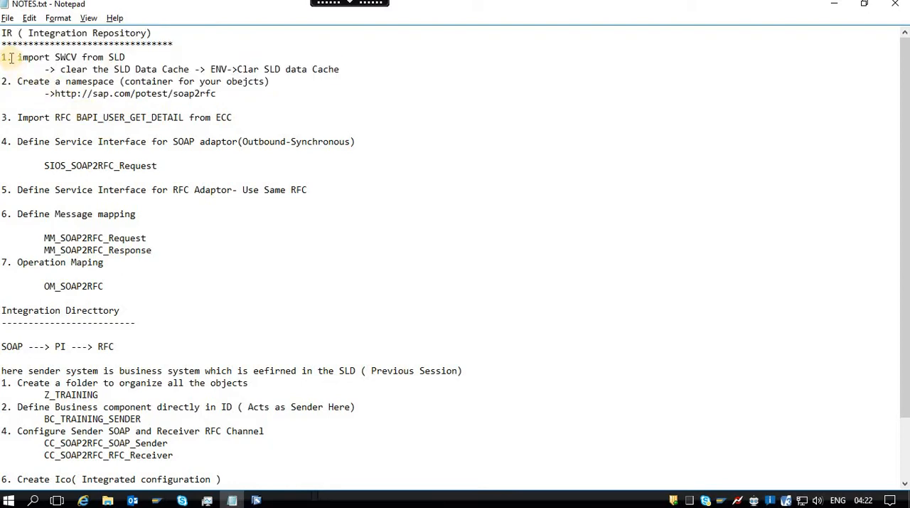
left_click_drag(17, 57, 131, 55)
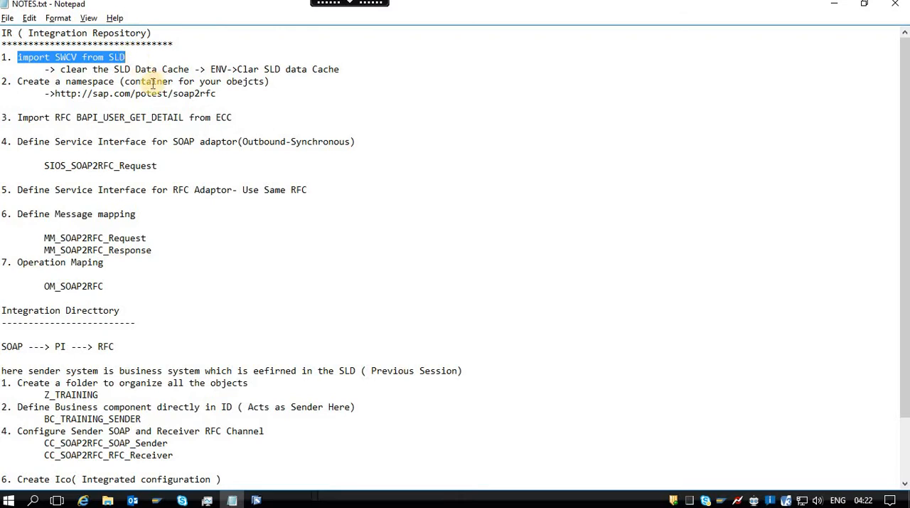
left_click(256, 498)
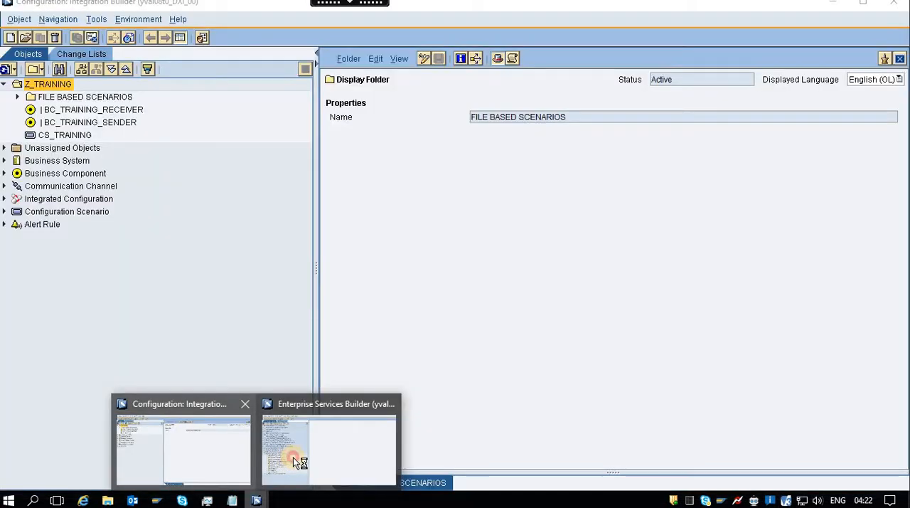
left_click(293, 457)
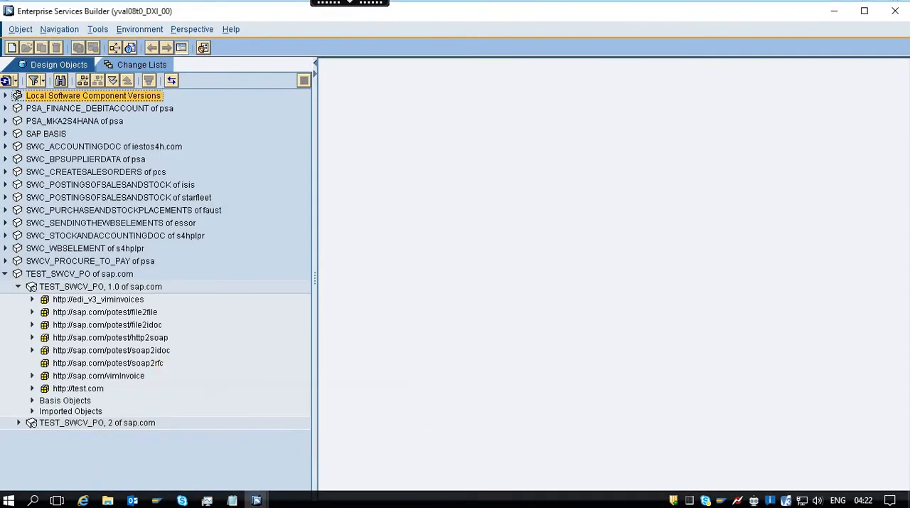
left_click(81, 288)
key("alt+Tab")
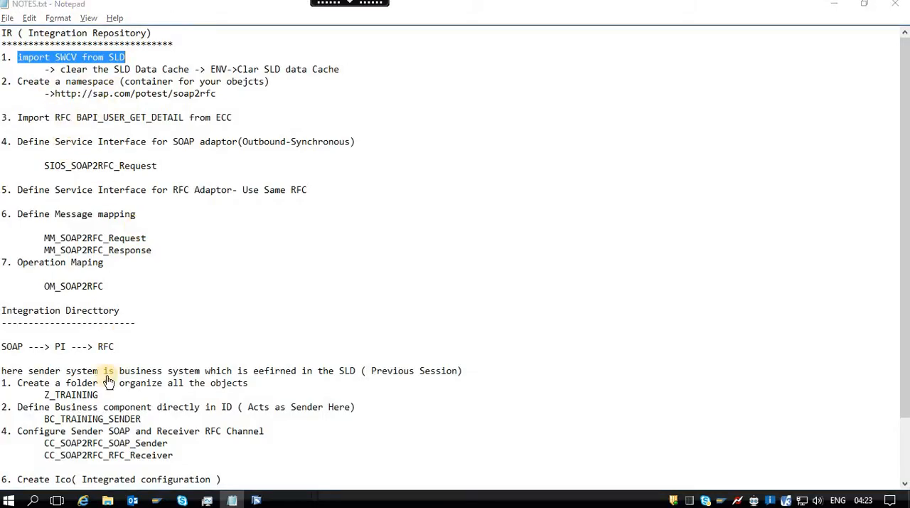
key("alt+Tab")
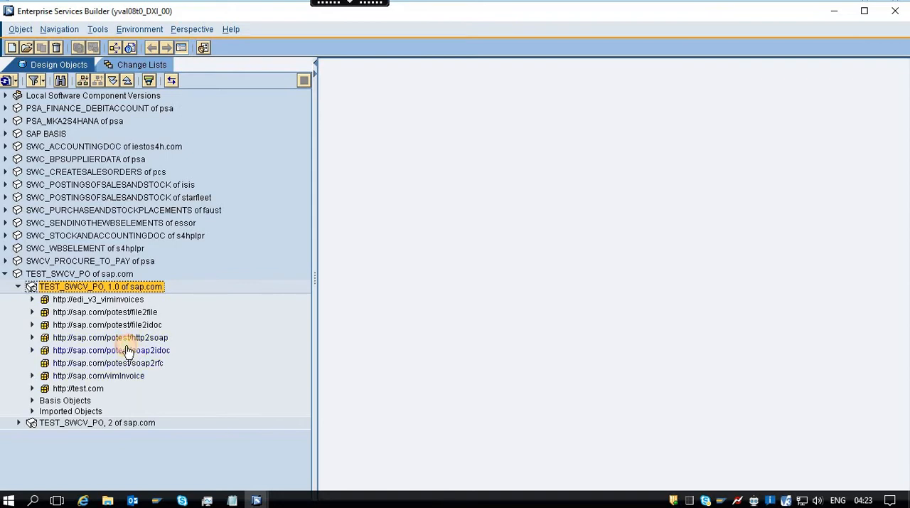
left_click(107, 350)
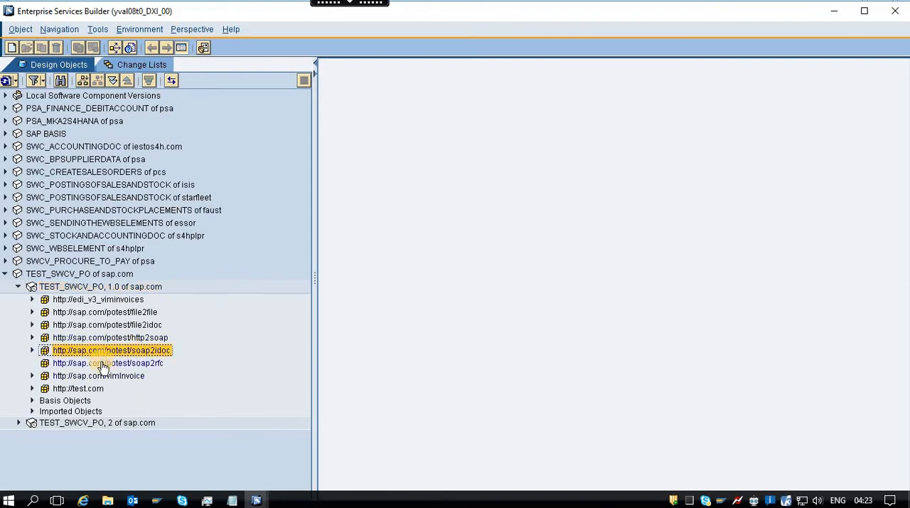
double_click(103, 364)
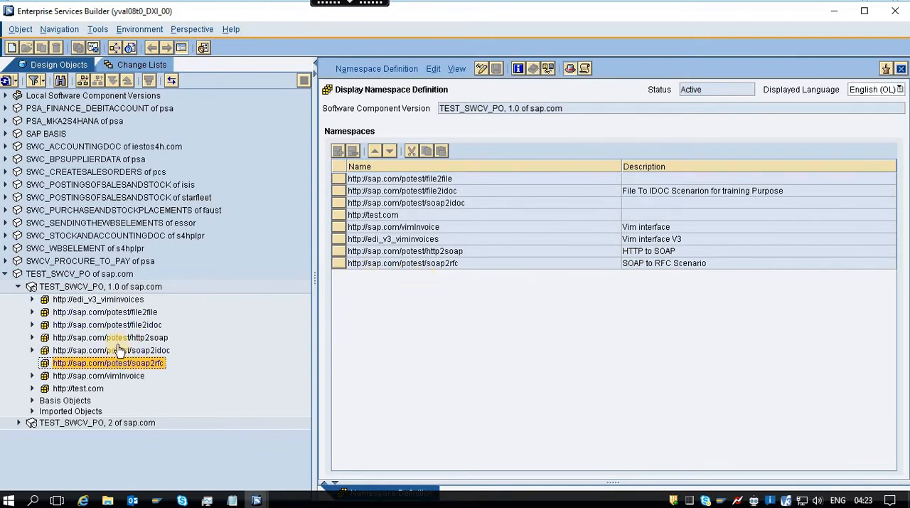
Check the RFC name BAPI_USER_GET_DETAIL in the notes and expand the Imported Objects of TEST_SWCV_PO, 1.0.
key("alt+Tab")
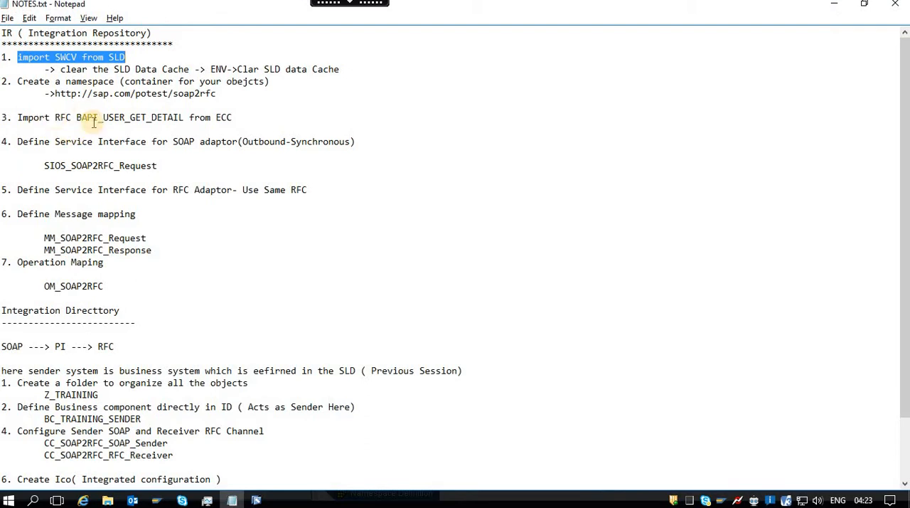
left_click(76, 117)
left_click_drag(155, 117, 185, 118)
key("alt+Tab")
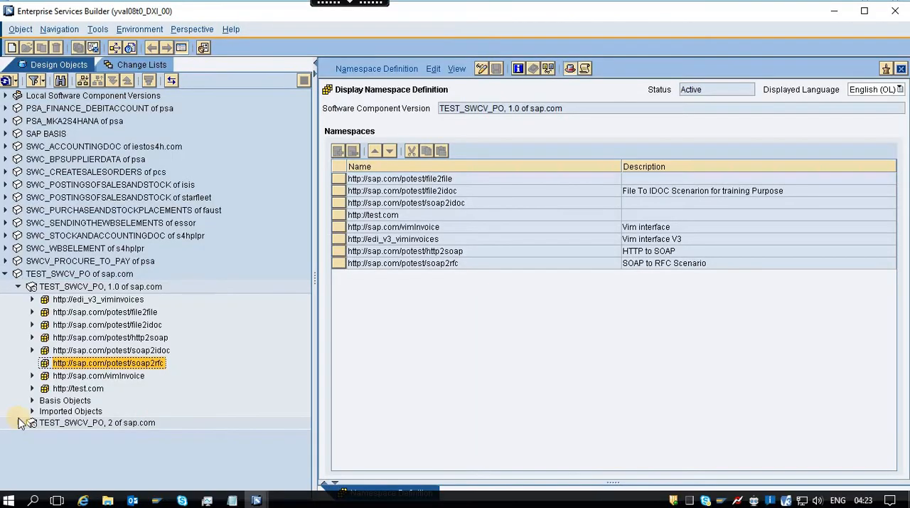
left_click(32, 411)
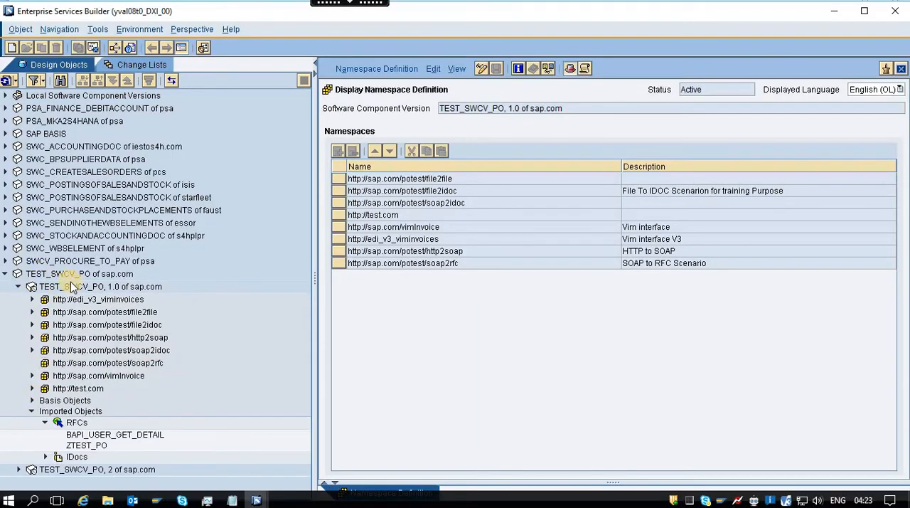
left_click(89, 414)
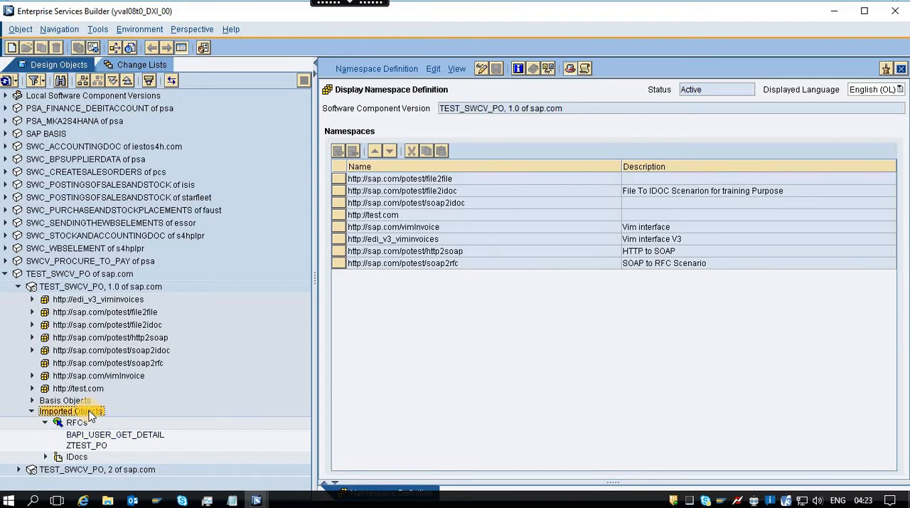
Start an import of SAP objects for the RFCs node and activate the application server entry.
left_click(76, 423)
right_click(76, 423)
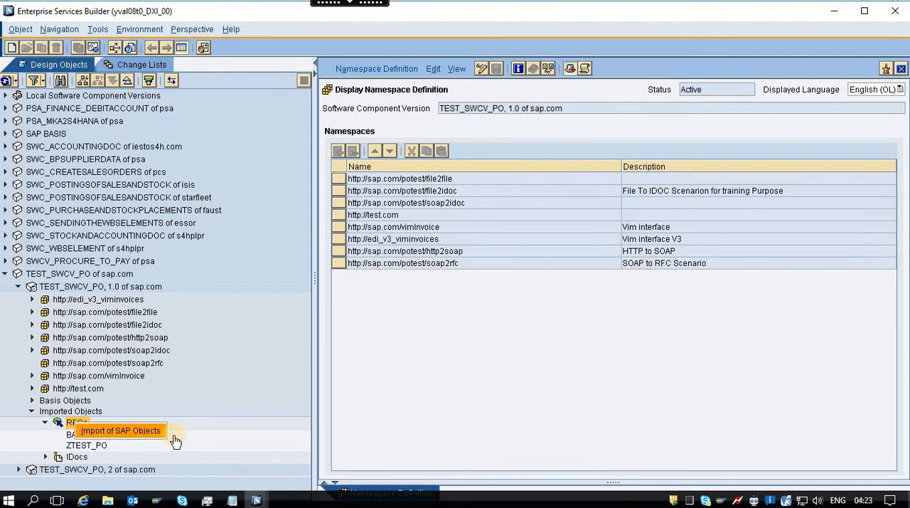
left_click(121, 430)
left_click(502, 246)
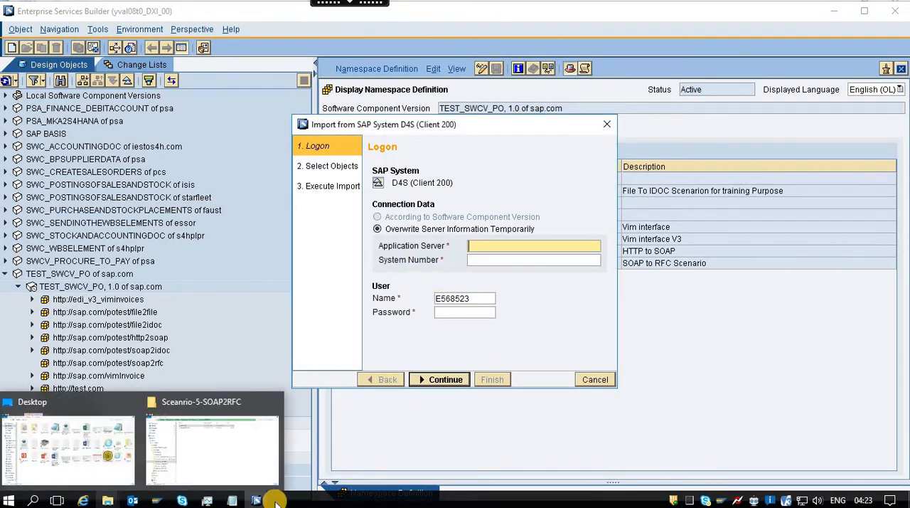
Open FilePath.txt from the PIPO-Training folder and copy the server address yval4bc0.inetpsa.com.
mouse_move(110, 502)
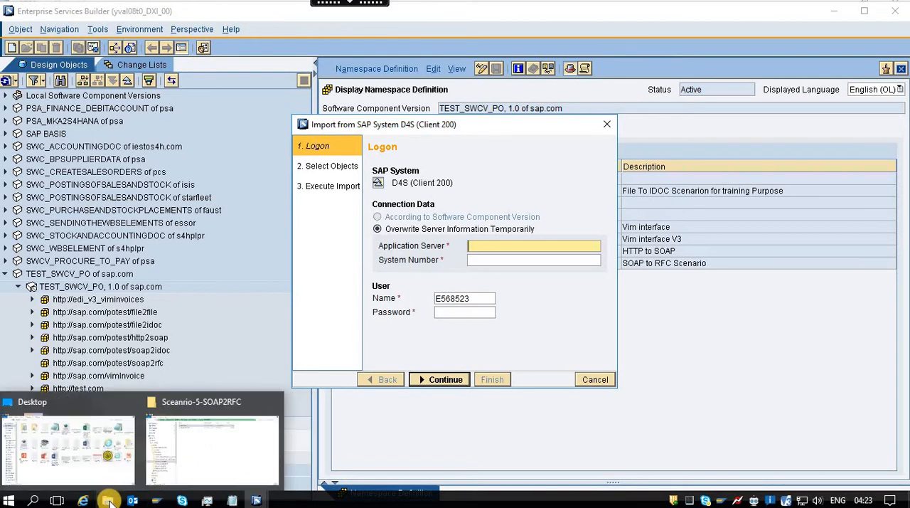
left_click(210, 457)
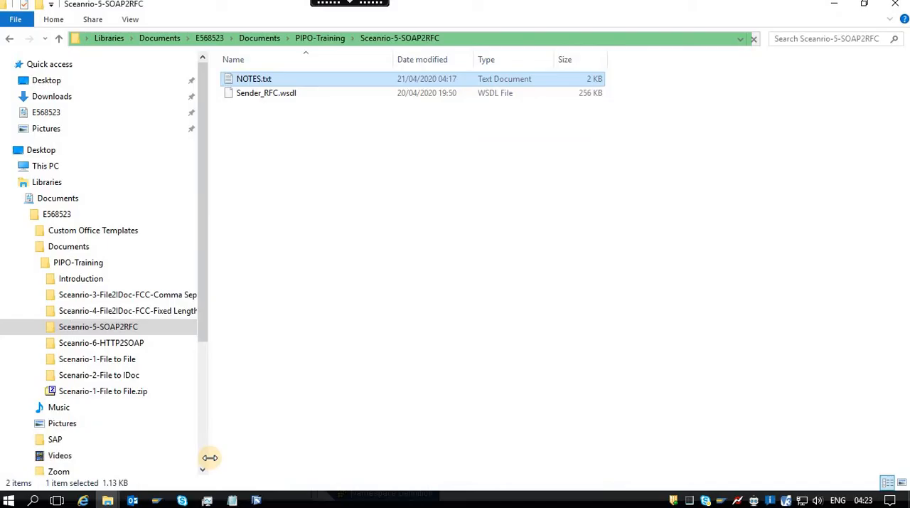
left_click(316, 39)
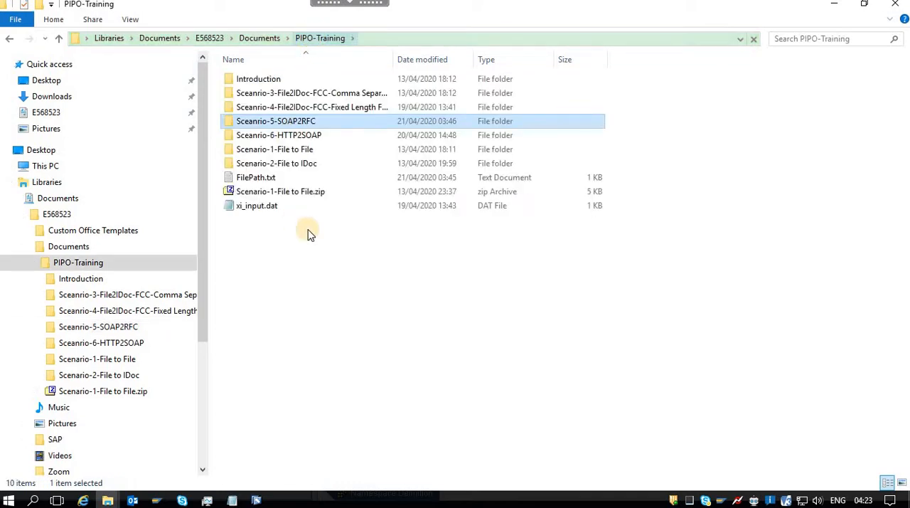
double_click(260, 177)
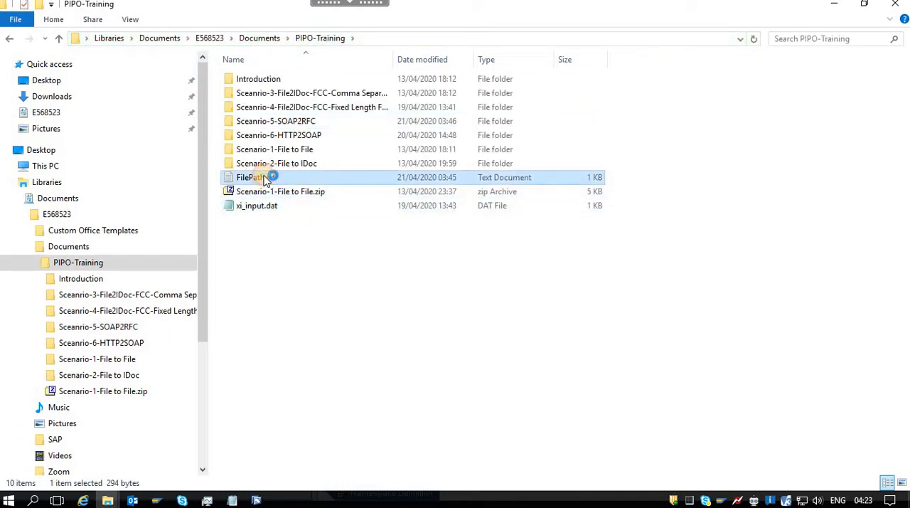
left_click_drag(337, 171, 203, 173)
key("ctrl+c")
key("alt+Tab")
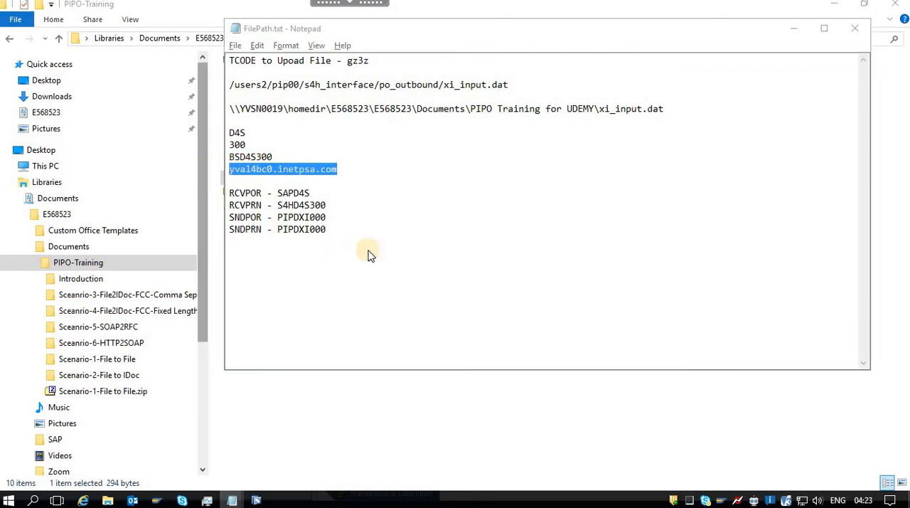
key("alt+Tab")
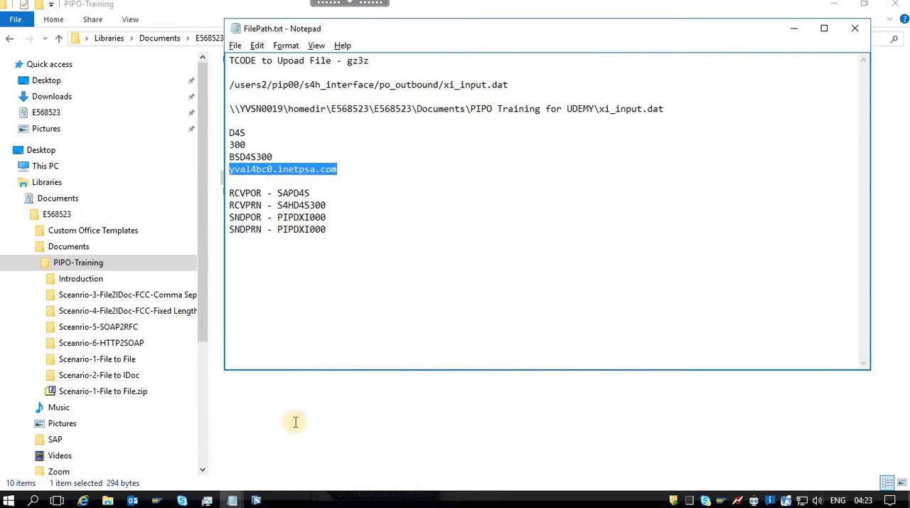
Log on to the SAP import source with application server yval4bc0.inetpsa.com, system number 00 and the account password.
left_click(256, 500)
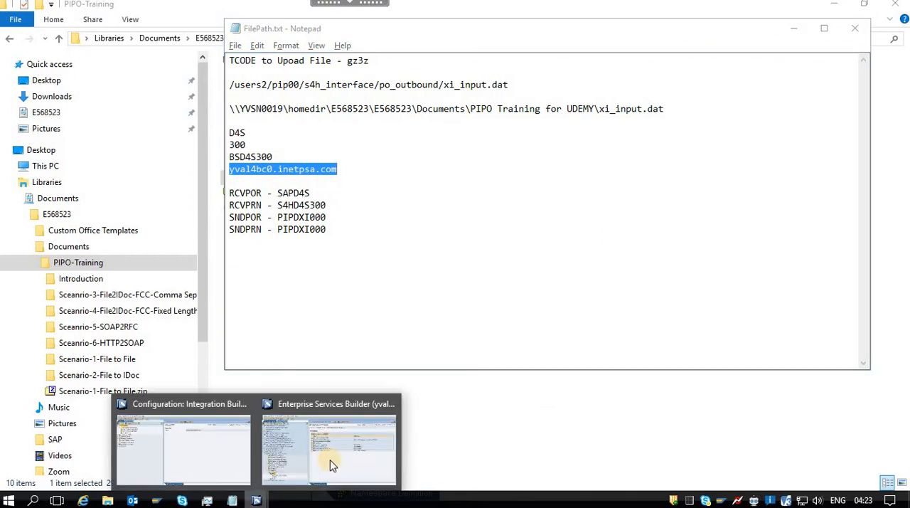
left_click(323, 464)
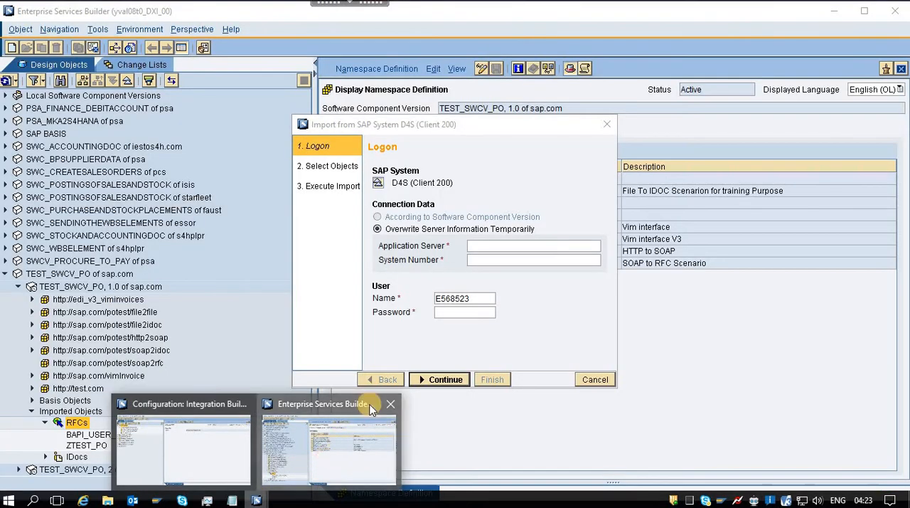
left_click(493, 248)
key("ctrl+v")
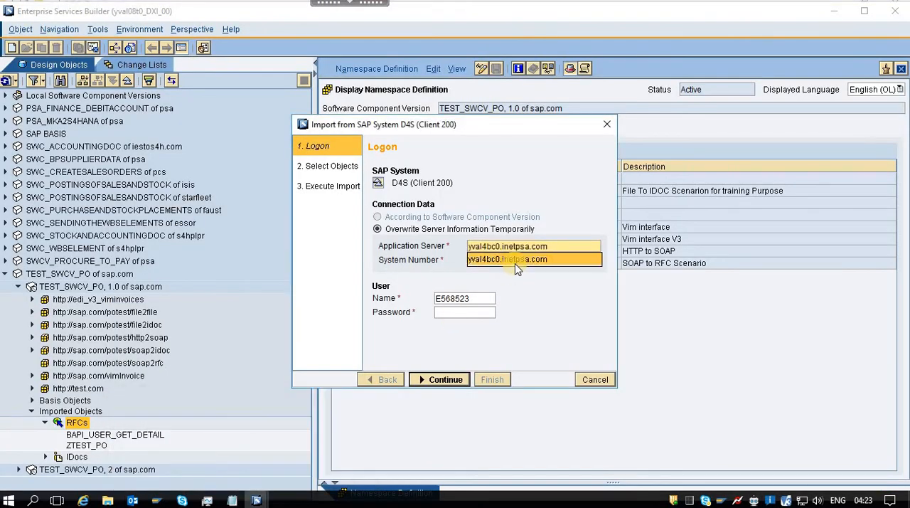
left_click(515, 260)
type("00")
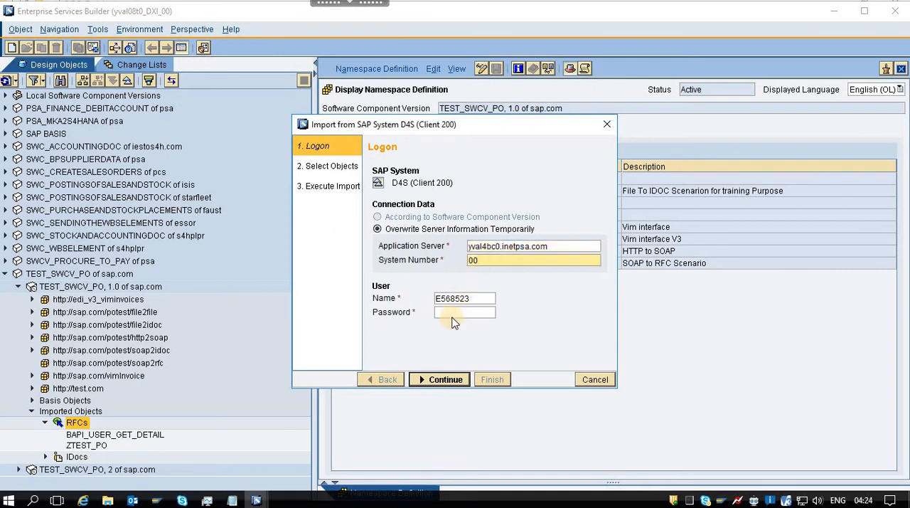
left_click(452, 314)
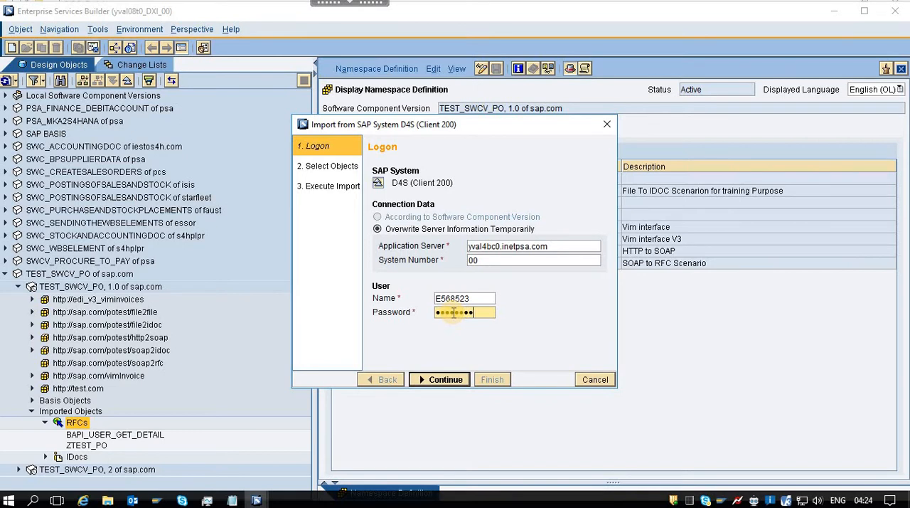
left_click(444, 380)
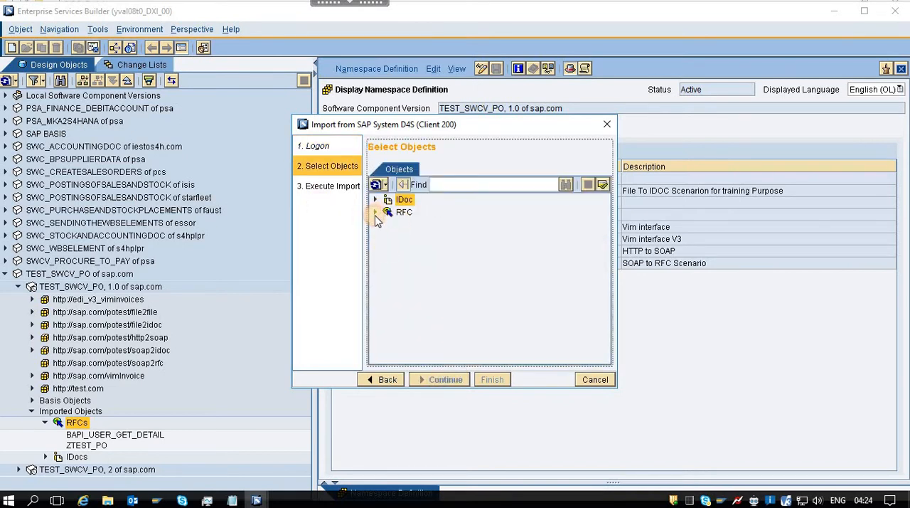
Try to load the RFC list of the D4S (Client 200) system for selection, and cancel the import.
left_click(375, 212)
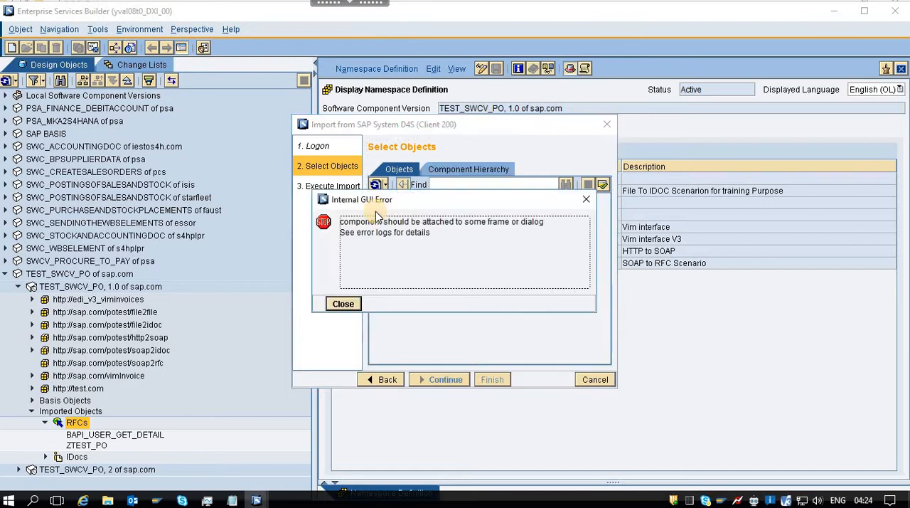
left_click(344, 304)
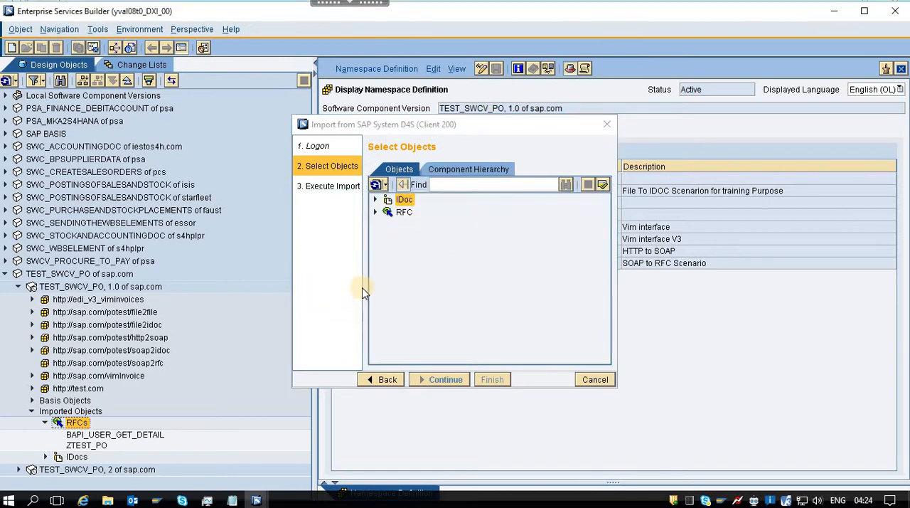
left_click(376, 211)
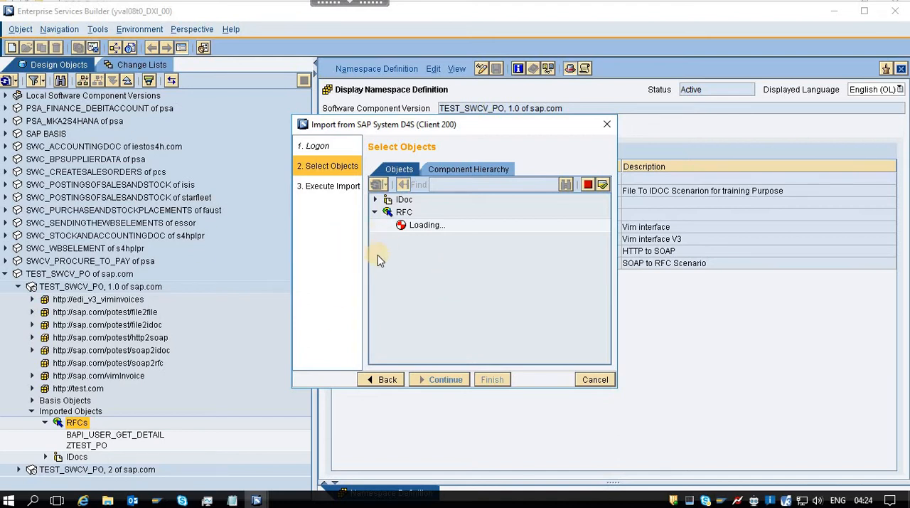
left_click(600, 382)
left_click(602, 382)
Review items 3 to 7 in NOTES.txt on the RFC import, service interfaces, message mappings and operation mapping.
left_click(236, 501)
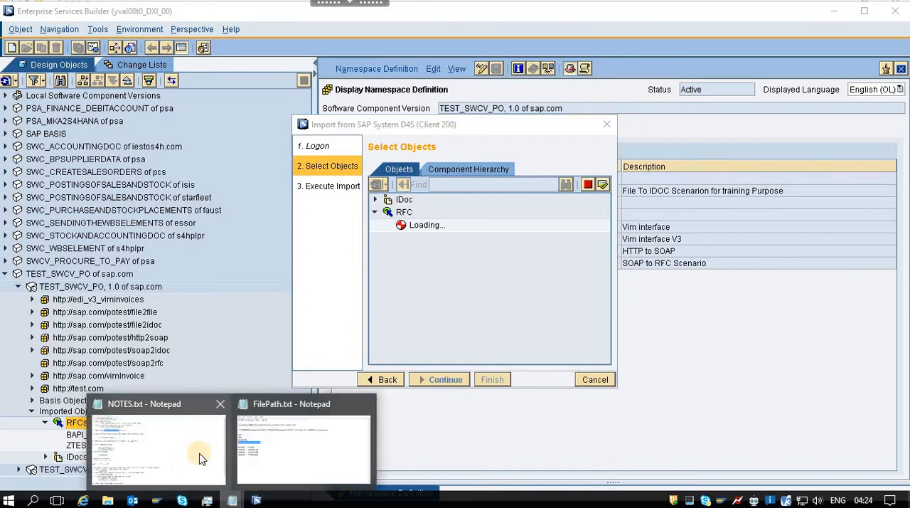
left_click(187, 459)
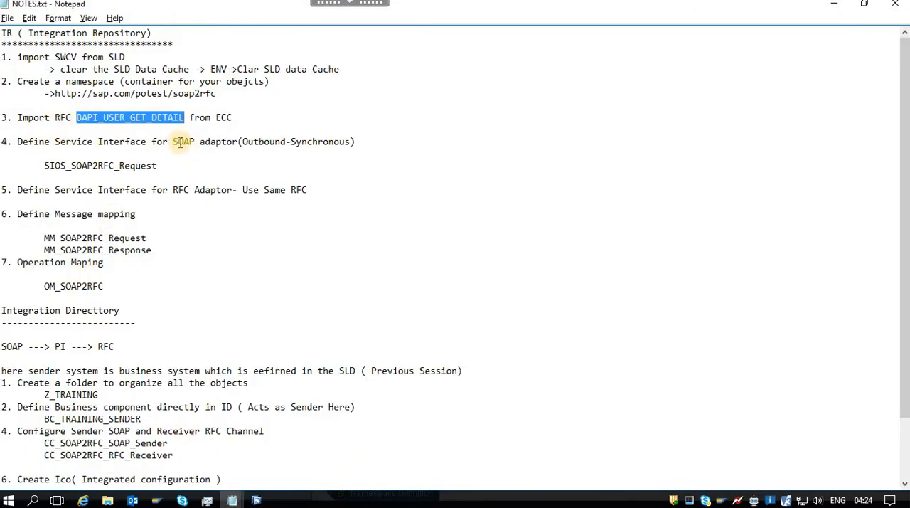
left_click_drag(173, 142, 357, 142)
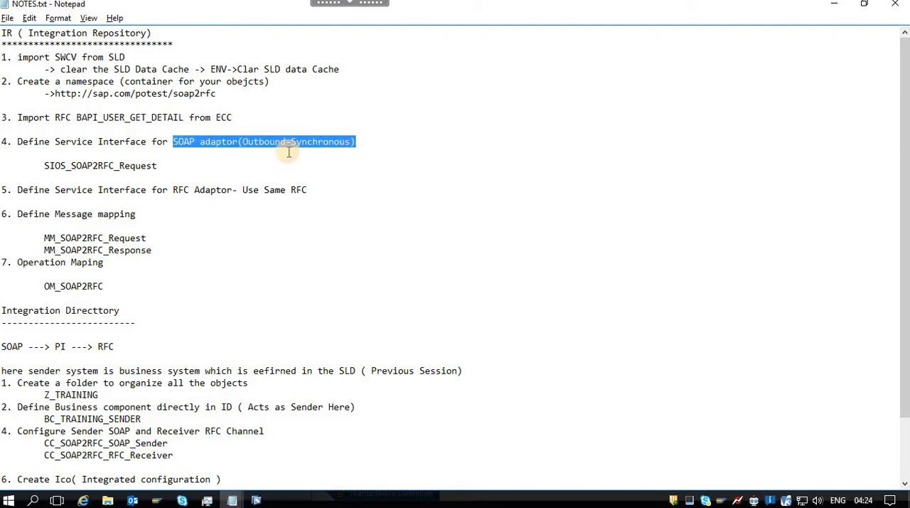
left_click_drag(49, 164, 114, 165)
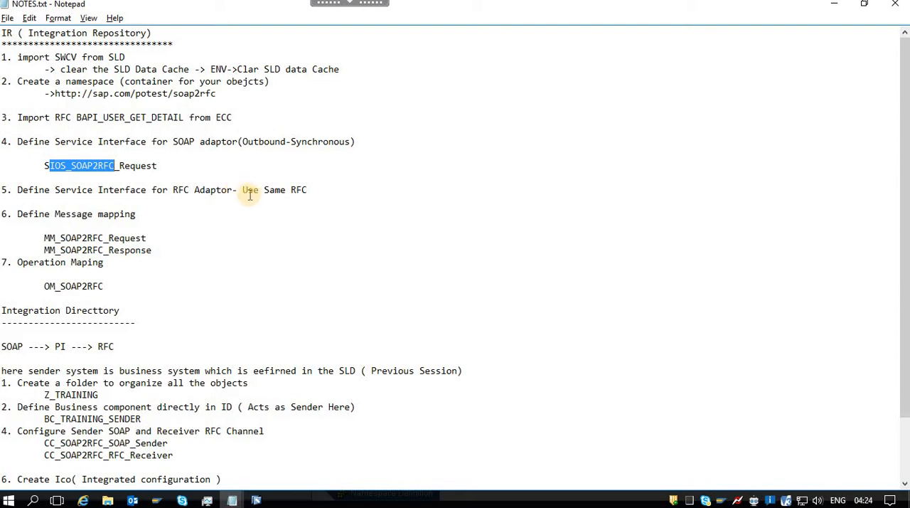
left_click_drag(242, 189, 313, 189)
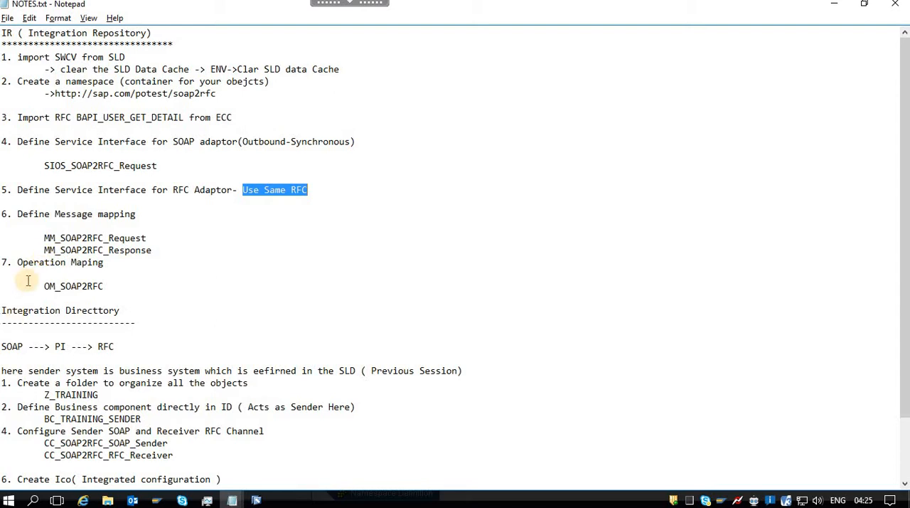
left_click_drag(103, 286, 33, 117)
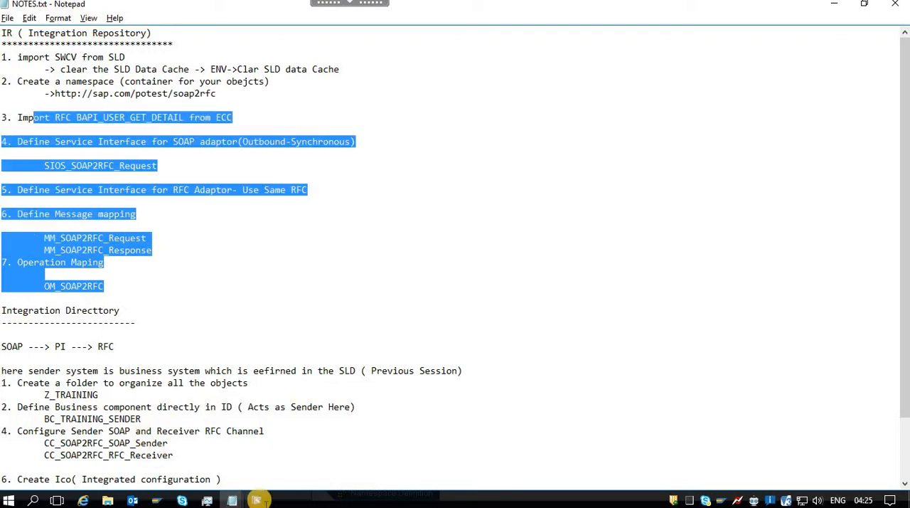
mouse_move(256, 500)
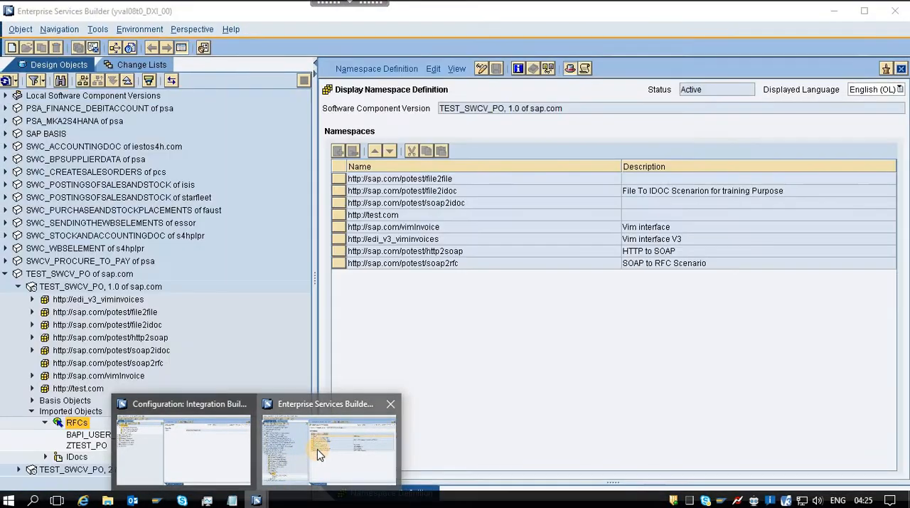
left_click(318, 449)
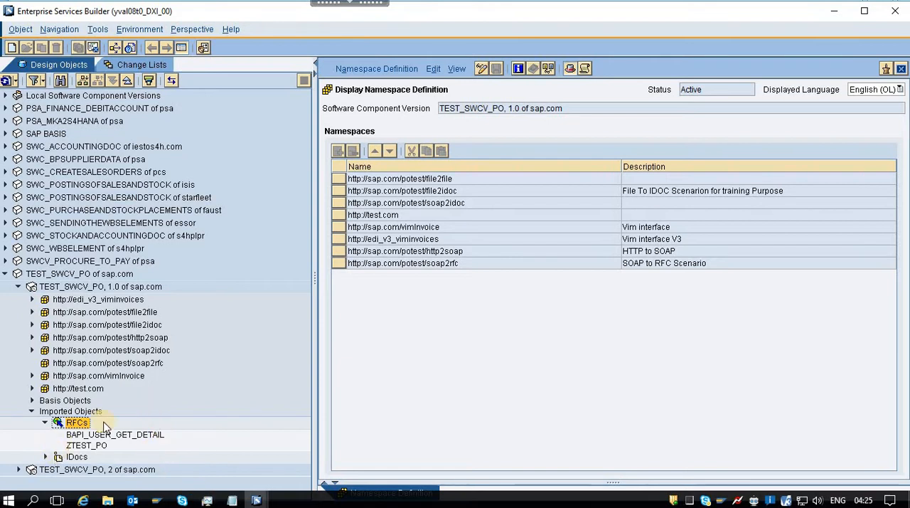
left_click(144, 357)
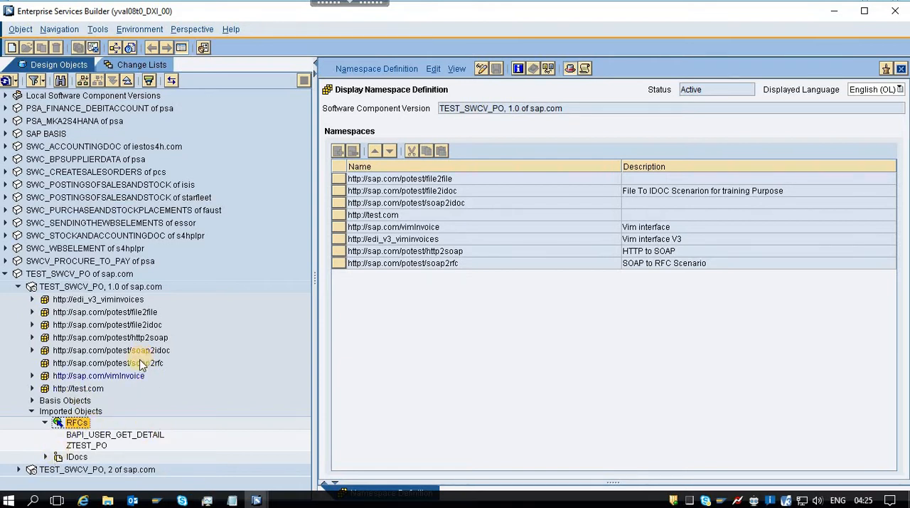
left_click(147, 364)
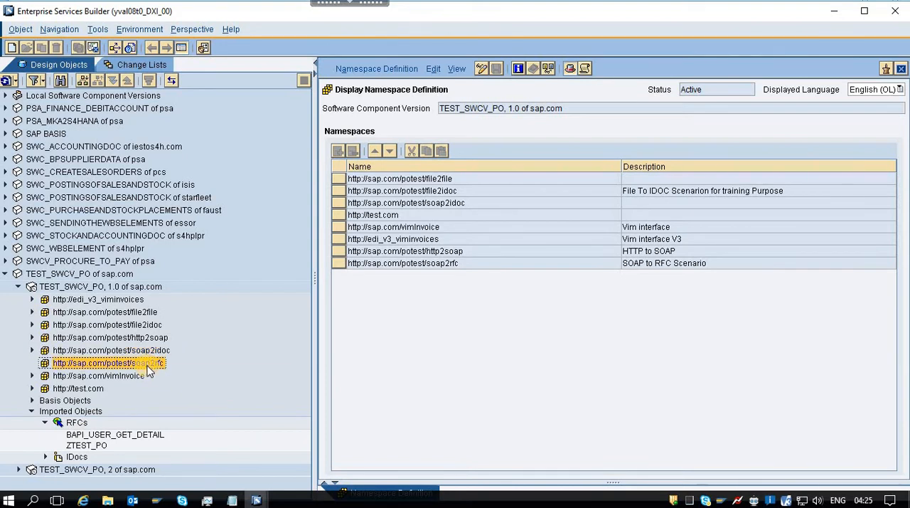
right_click(149, 367)
left_click(180, 376)
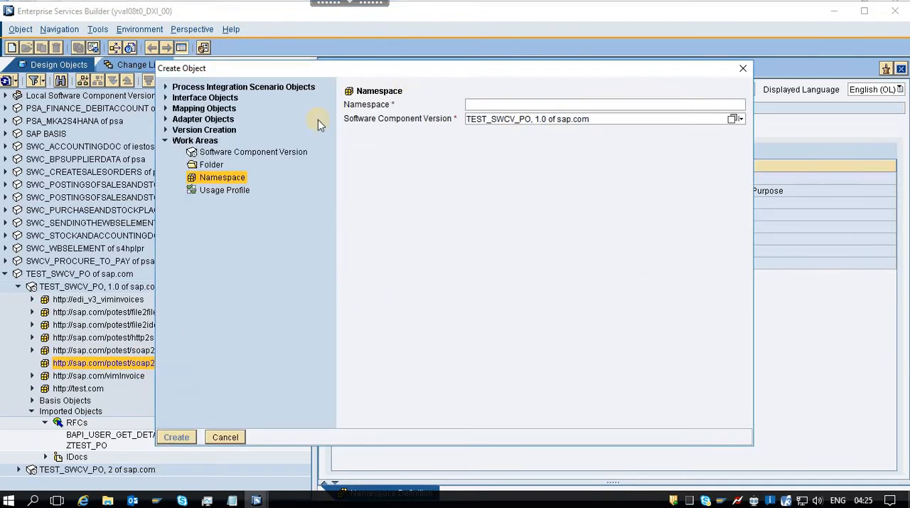
left_click(165, 107)
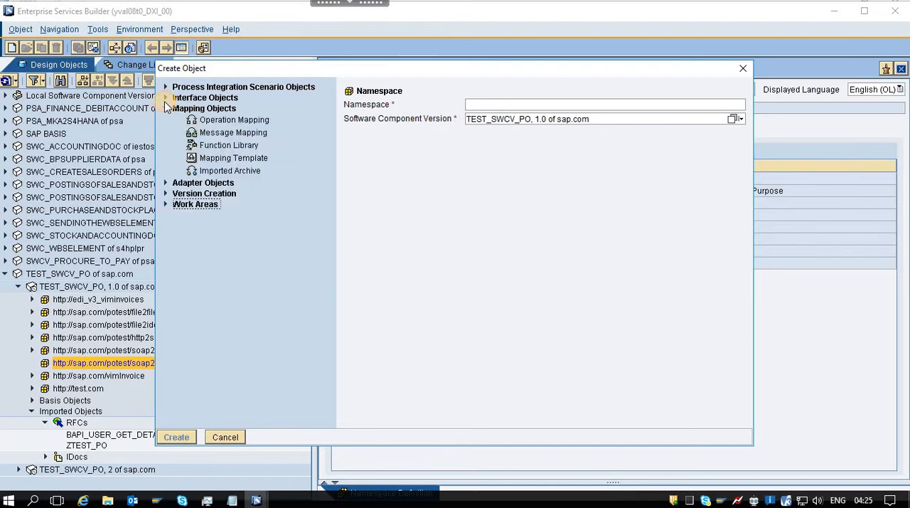
left_click(165, 97)
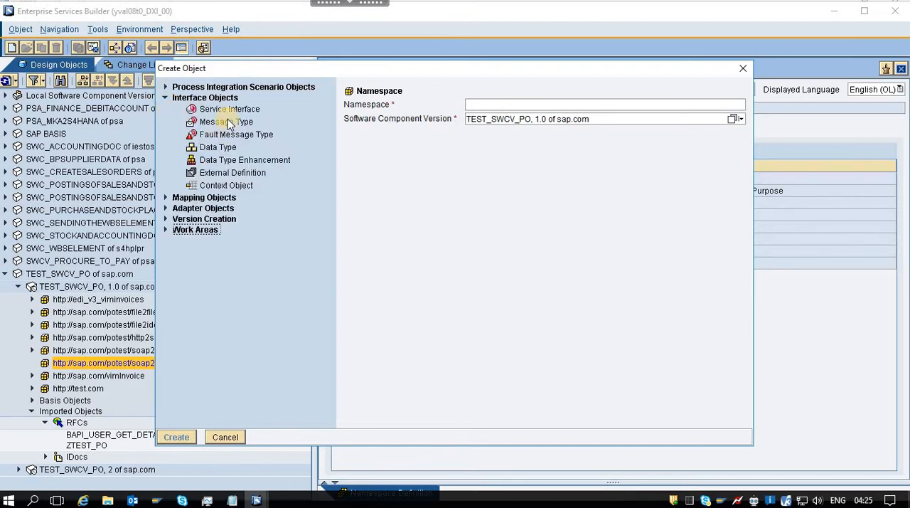
left_click(217, 109)
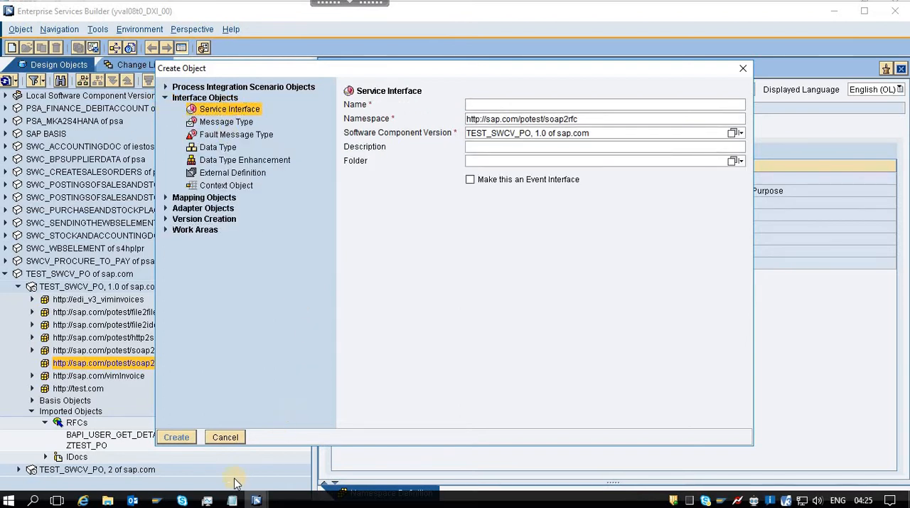
Copy the name SIOS_SOAP2RFC_Request from NOTES.txt and create the service interface with it, without assigning a folder.
left_click(232, 500)
left_click(163, 461)
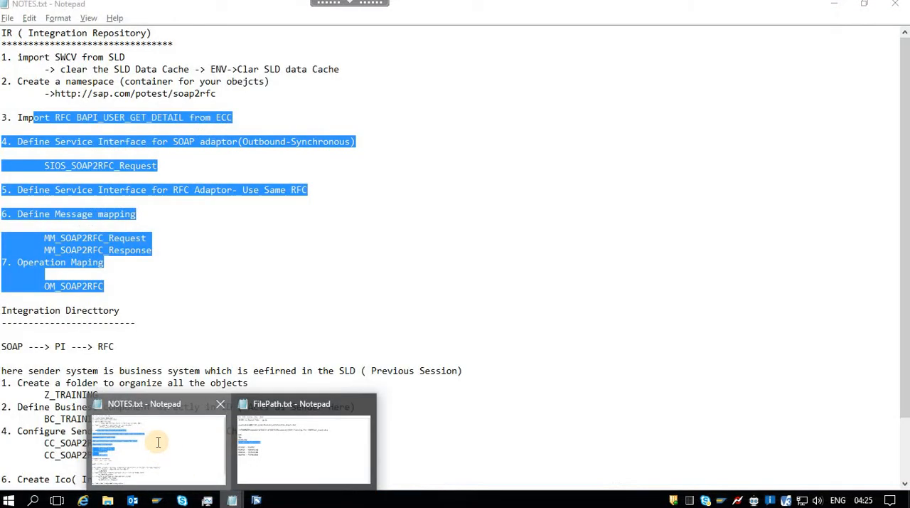
left_click(148, 189)
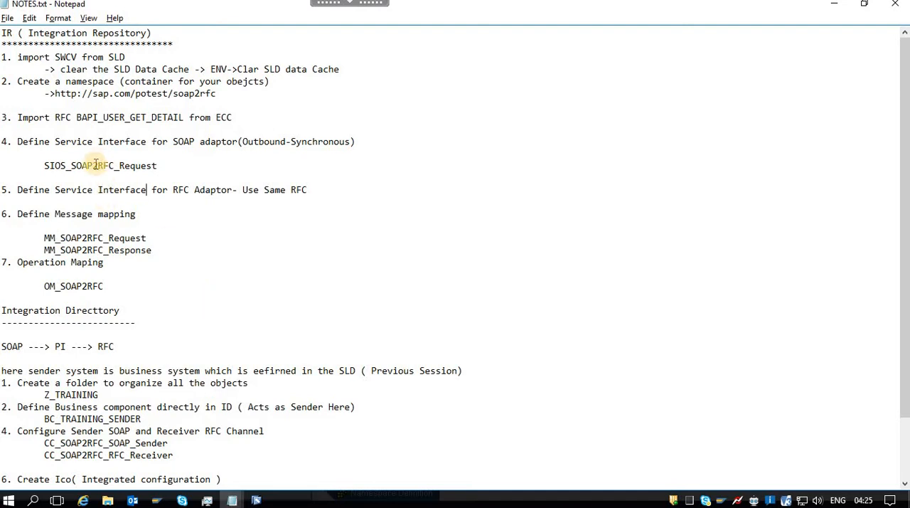
double_click(96, 165)
key("ctrl+c")
key("alt+Tab")
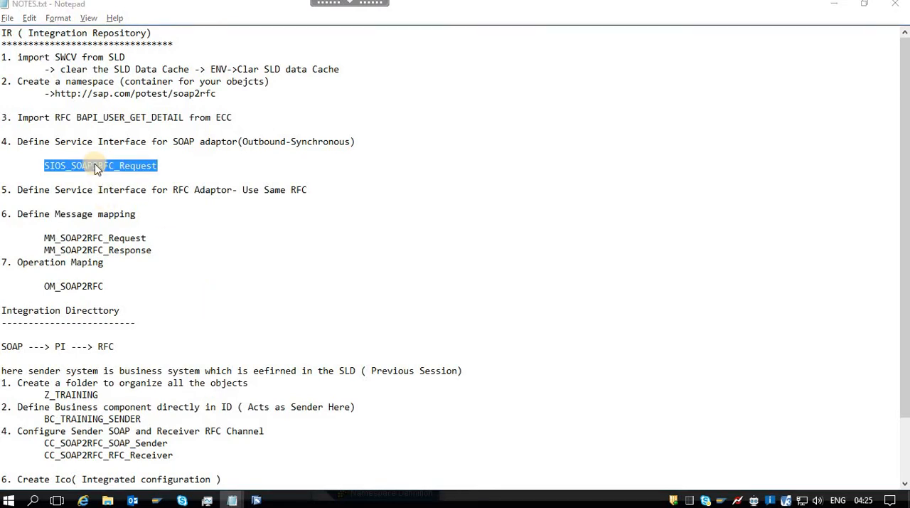
key("ctrl+v")
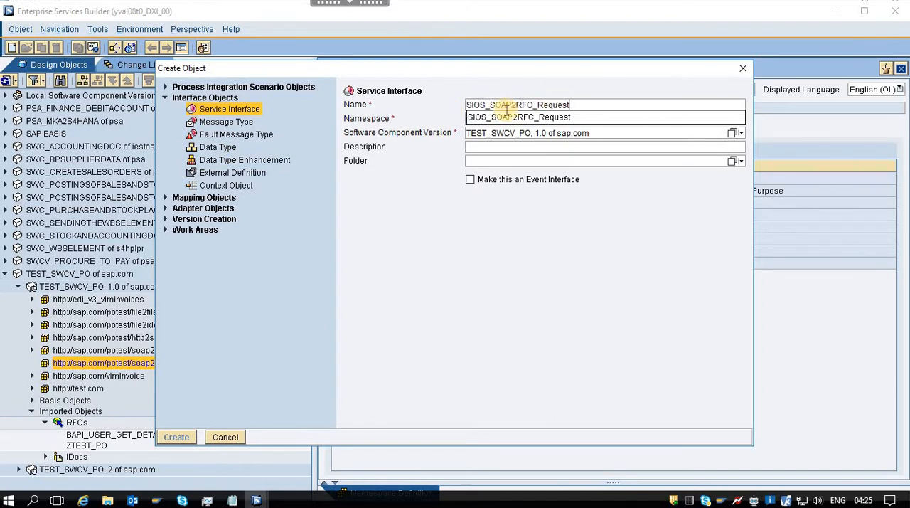
left_click(502, 116)
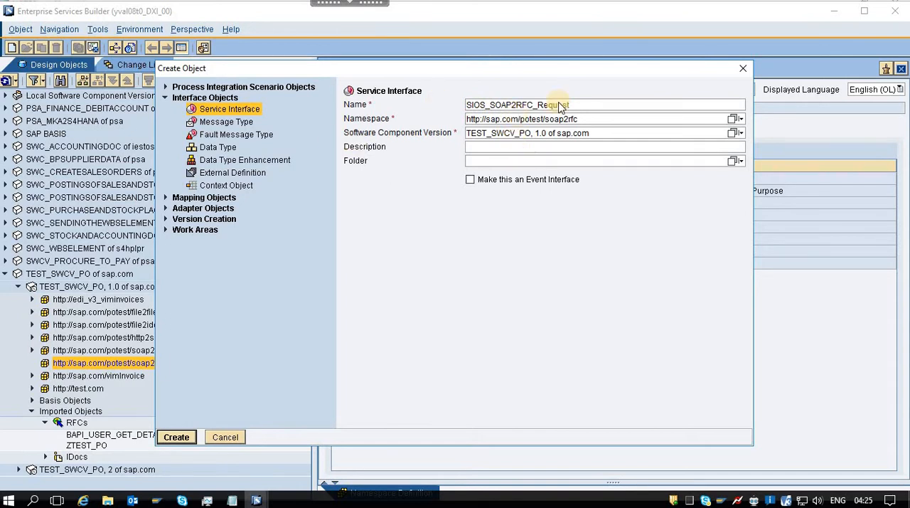
left_click(735, 161)
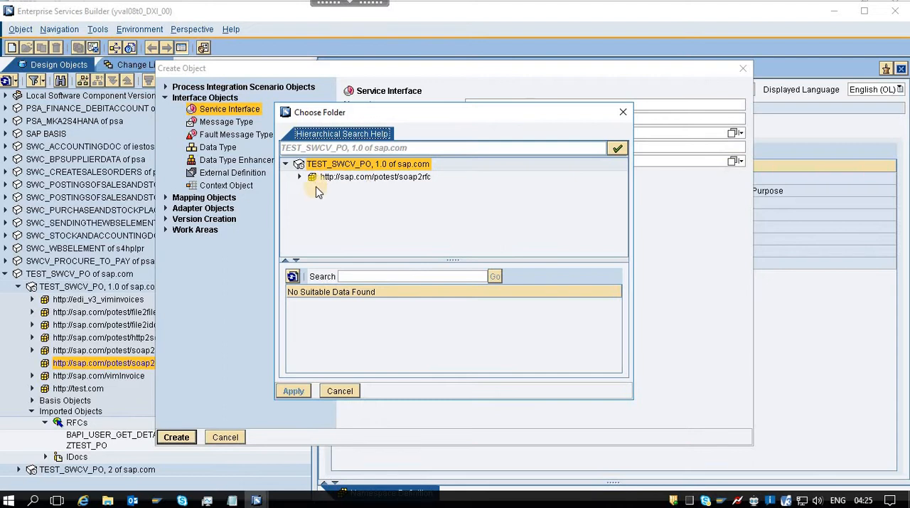
left_click(333, 391)
left_click(177, 437)
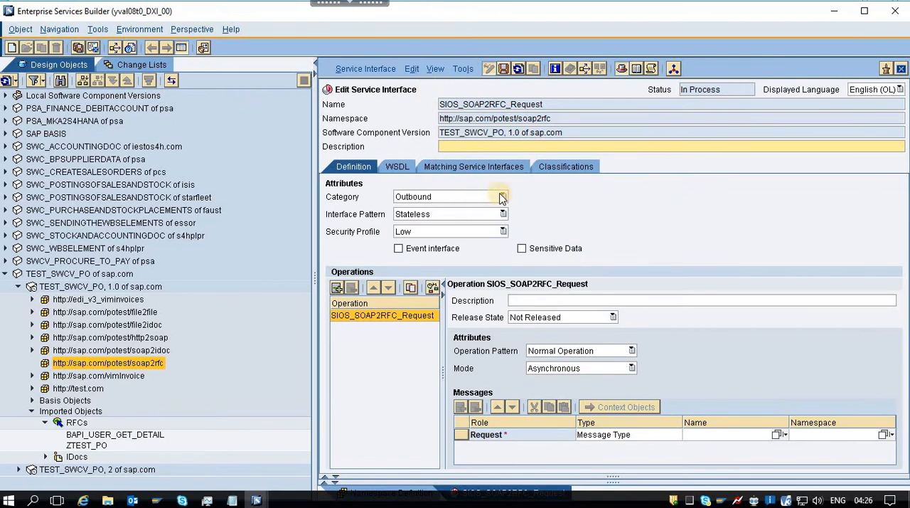
Set the service interface's category to Outbound and its operation mode to Synchronous.
left_click(479, 202)
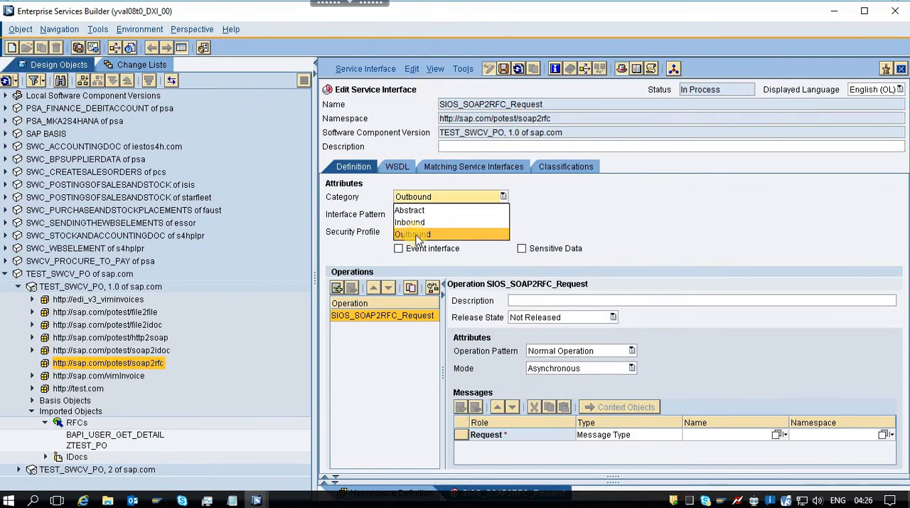
left_click(427, 235)
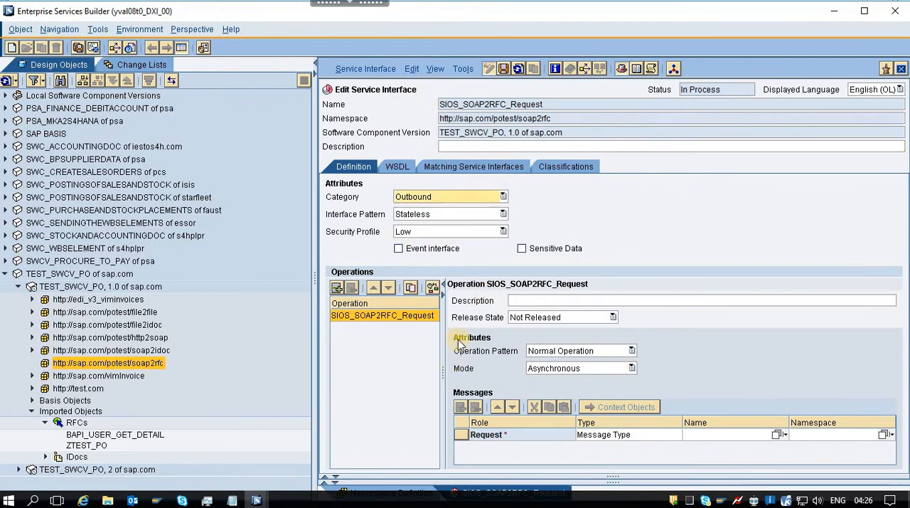
left_click(630, 368)
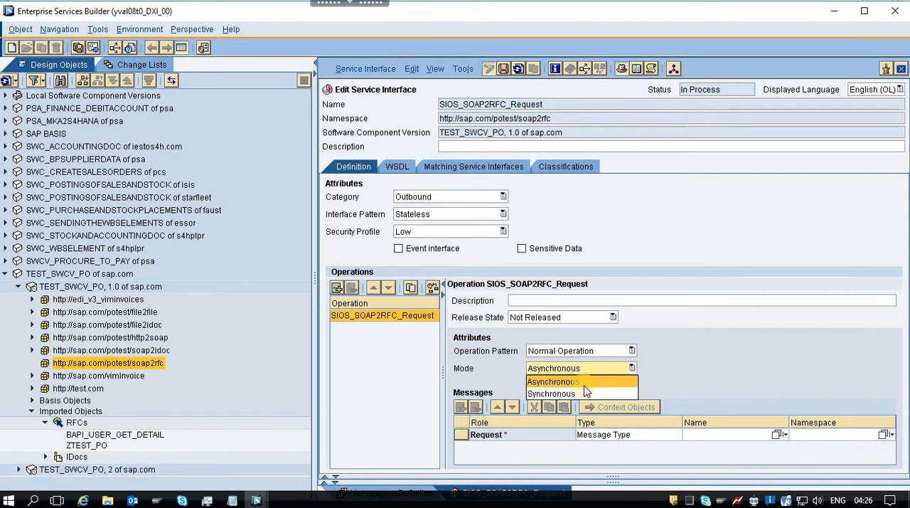
left_click(562, 398)
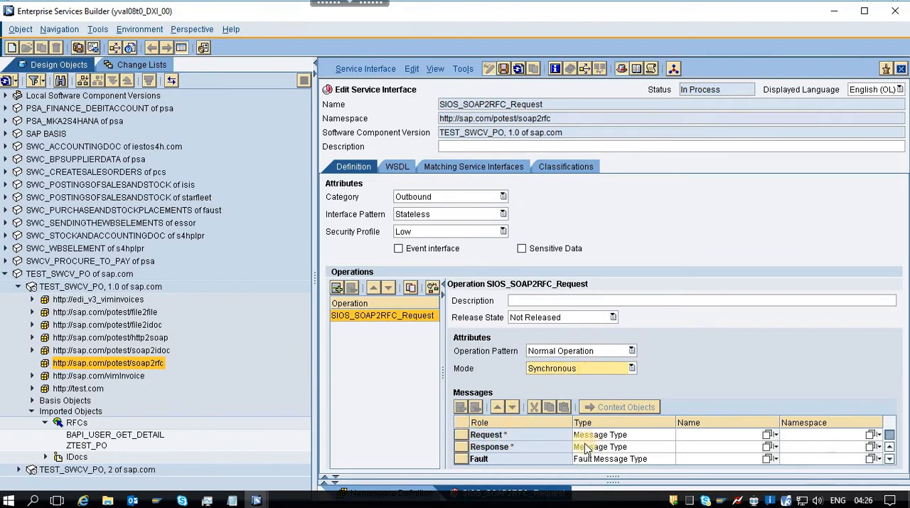
Set the type of both the request and response messages to RFC Message.
left_click(661, 436)
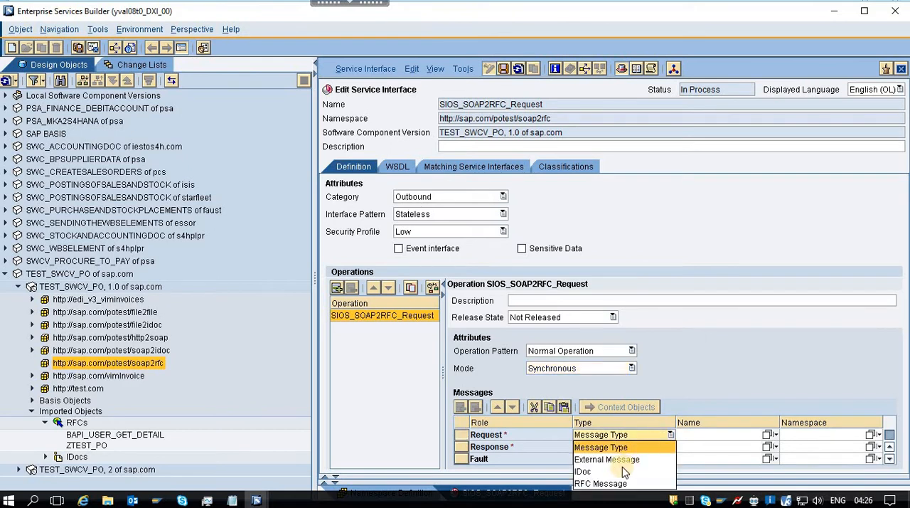
left_click(601, 484)
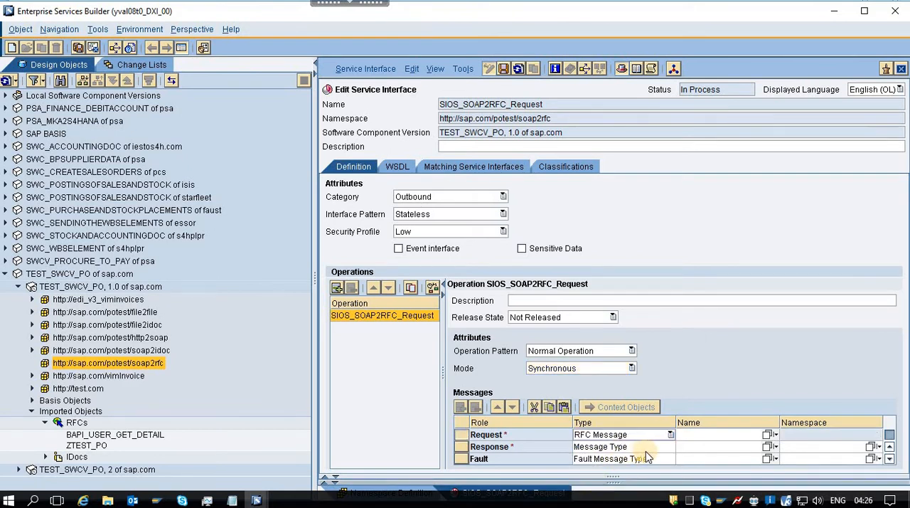
left_click(669, 447)
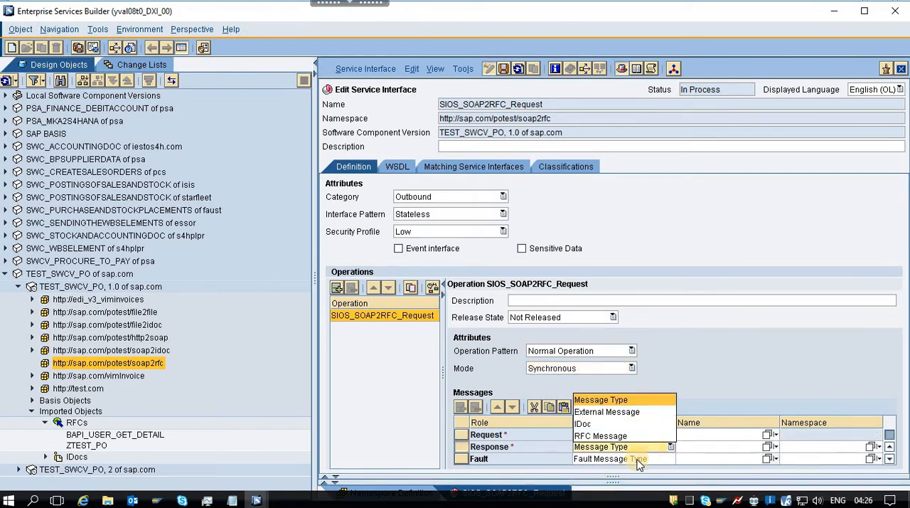
left_click(670, 447)
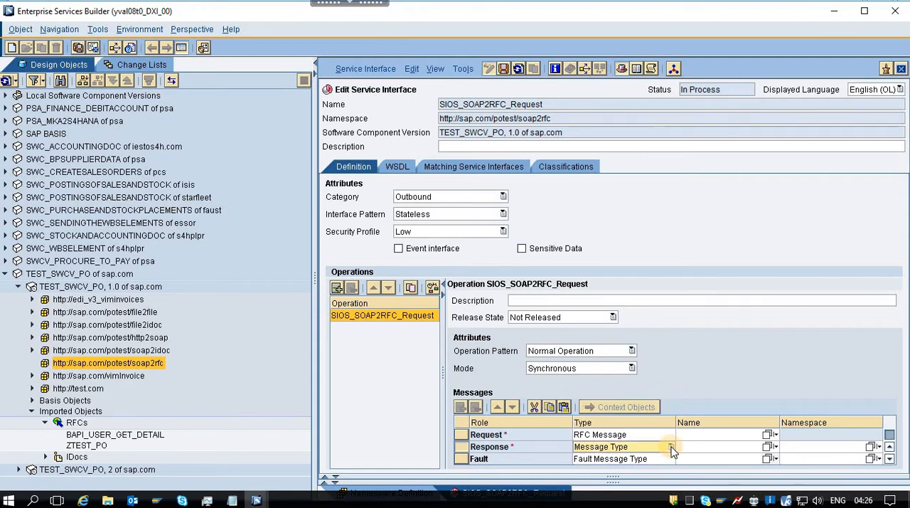
left_click(669, 447)
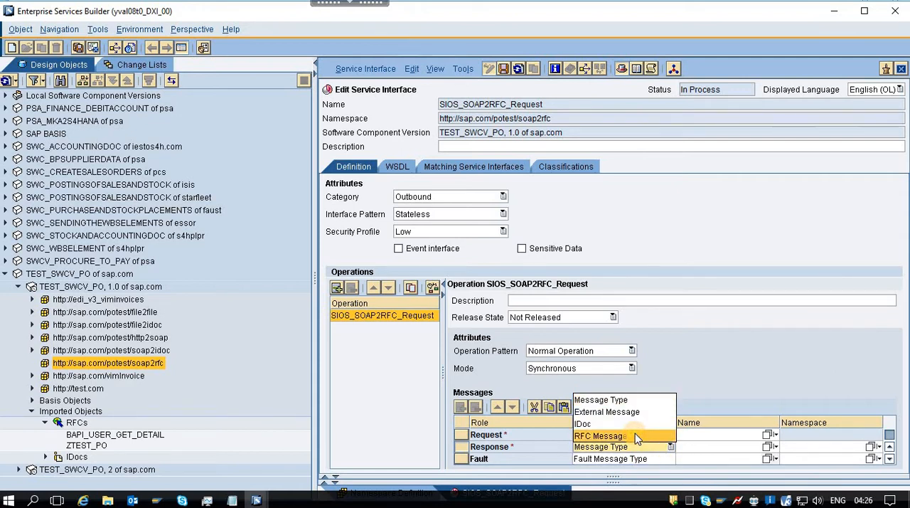
left_click(635, 433)
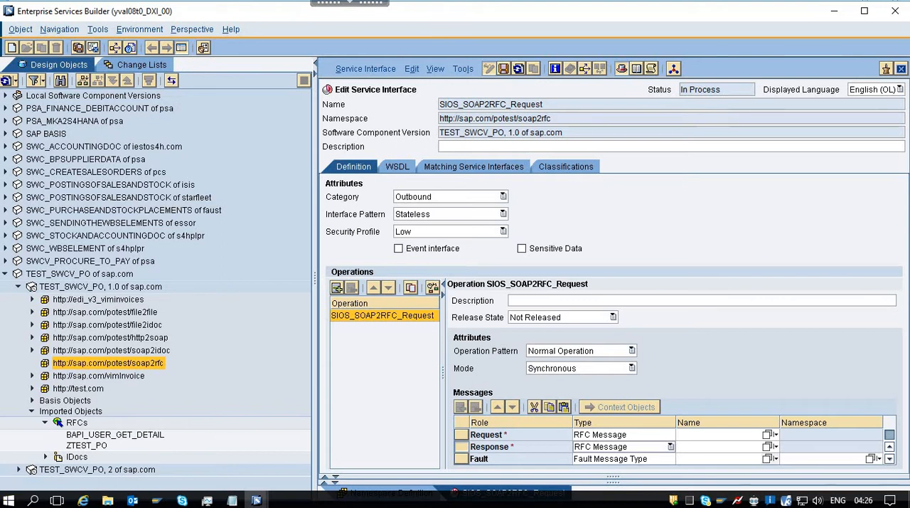
Assign BAPI_USER_GET_DETAIL as the request message and BAPI_USER_GET_DETAIL.Response as the response message, and save the service interface.
double_click(139, 438)
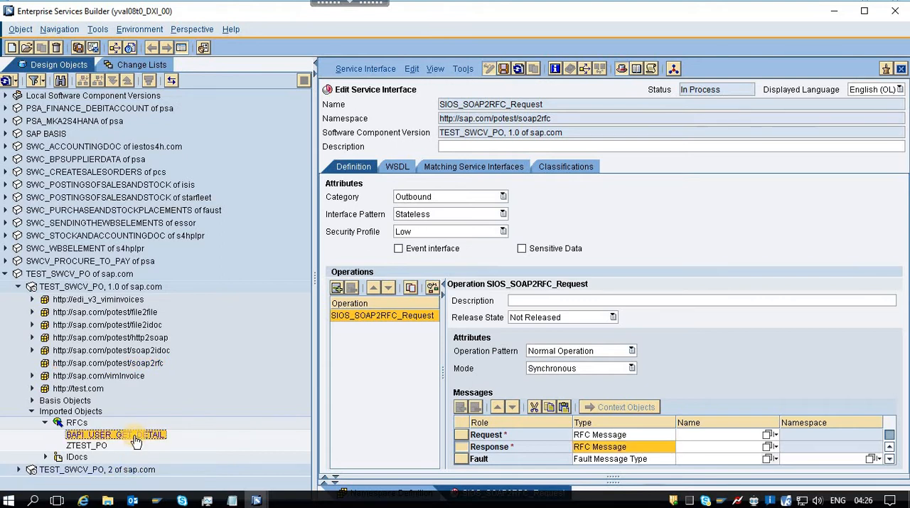
left_click_drag(134, 435, 707, 441)
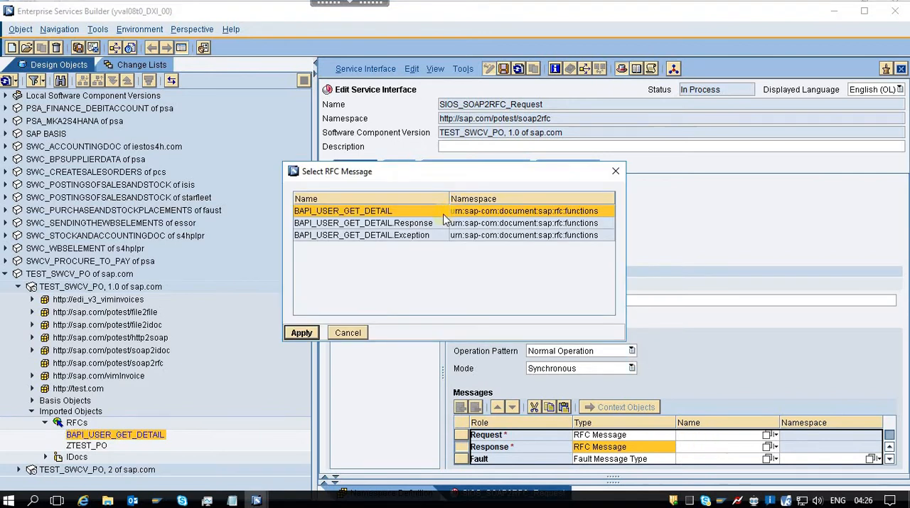
double_click(386, 211)
left_click_drag(156, 434, 623, 445)
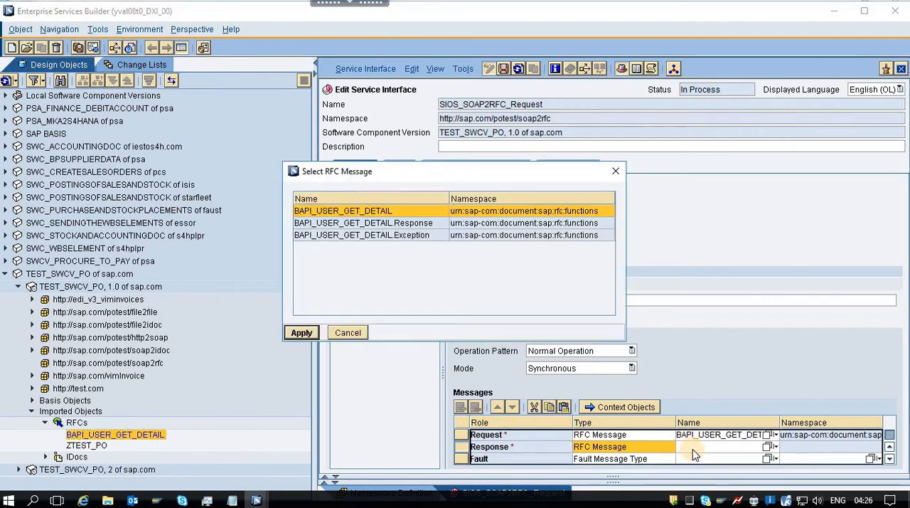
double_click(415, 223)
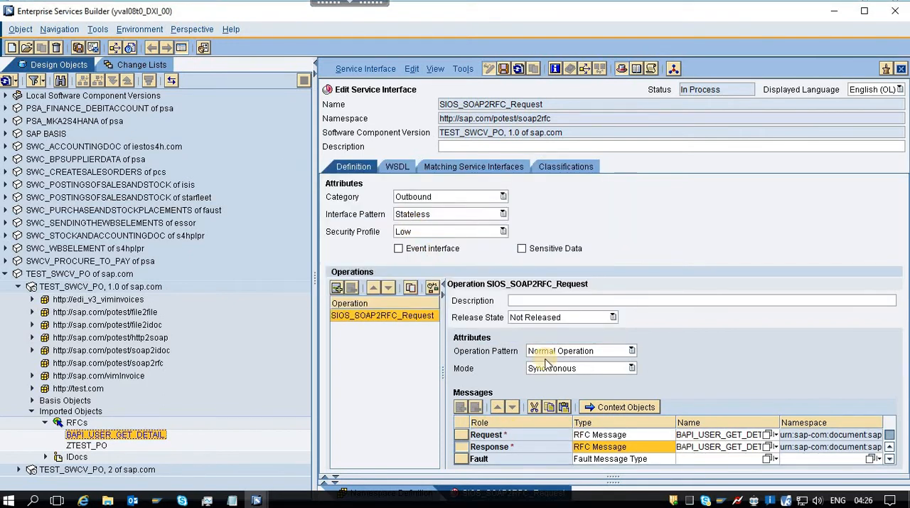
left_click(505, 68)
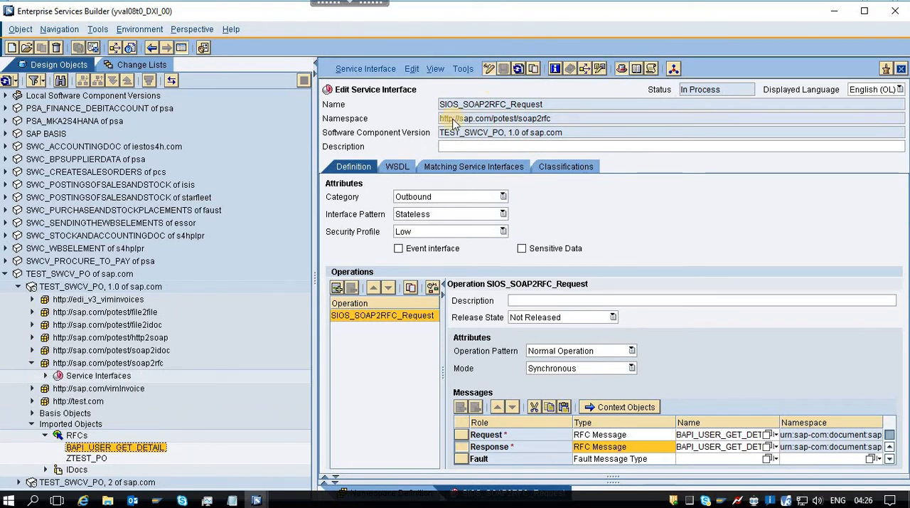
Copy the name MM_SOAP2RFC_Request from NOTES.txt and create a namespace object with it in TEST_SWCV_PO, 1.0.
left_click(101, 364)
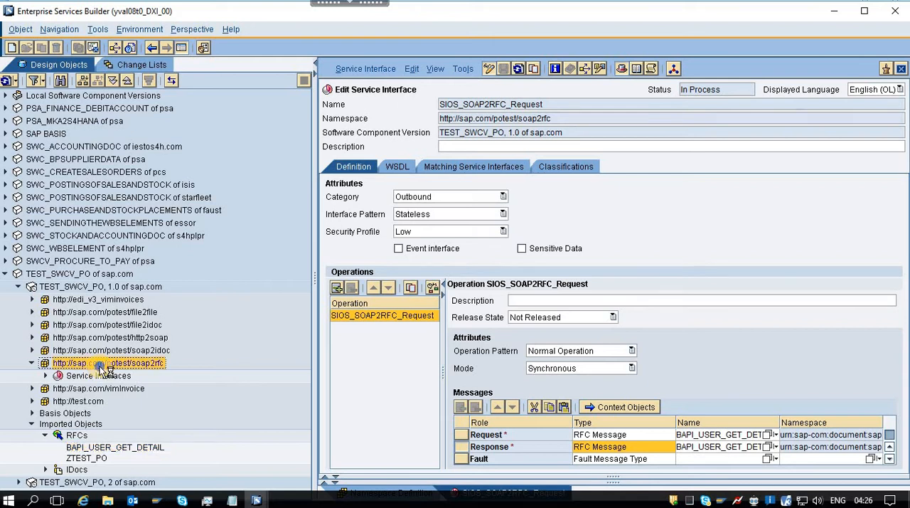
right_click(100, 368)
left_click(148, 375)
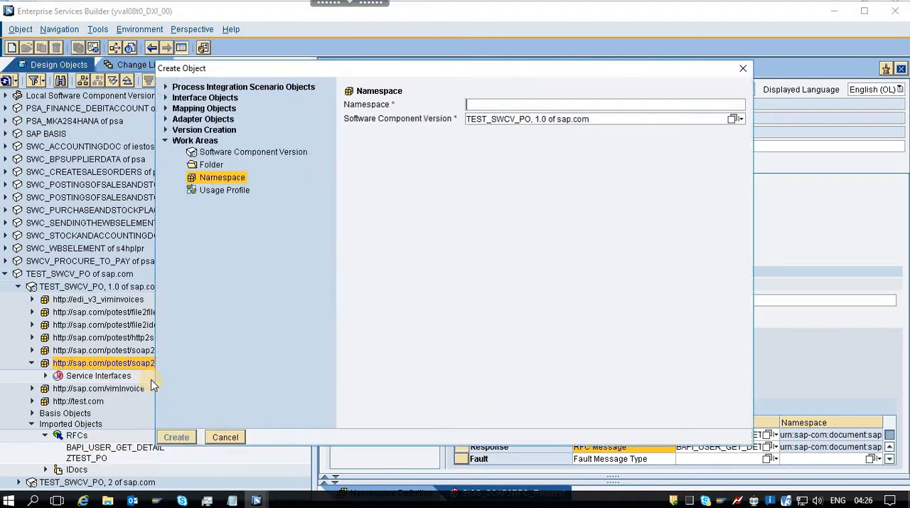
key("alt+Tab")
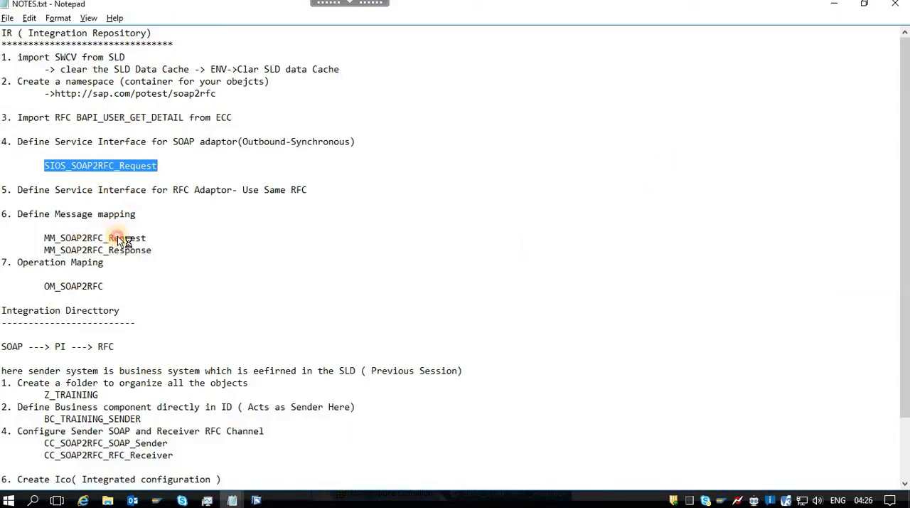
double_click(118, 239)
key("ctrl+c")
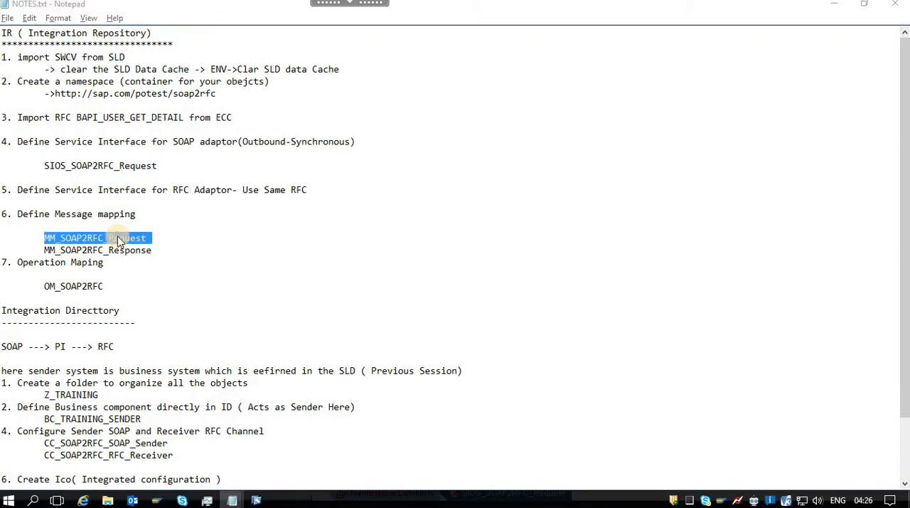
key("alt+Tab")
key("ctrl+v")
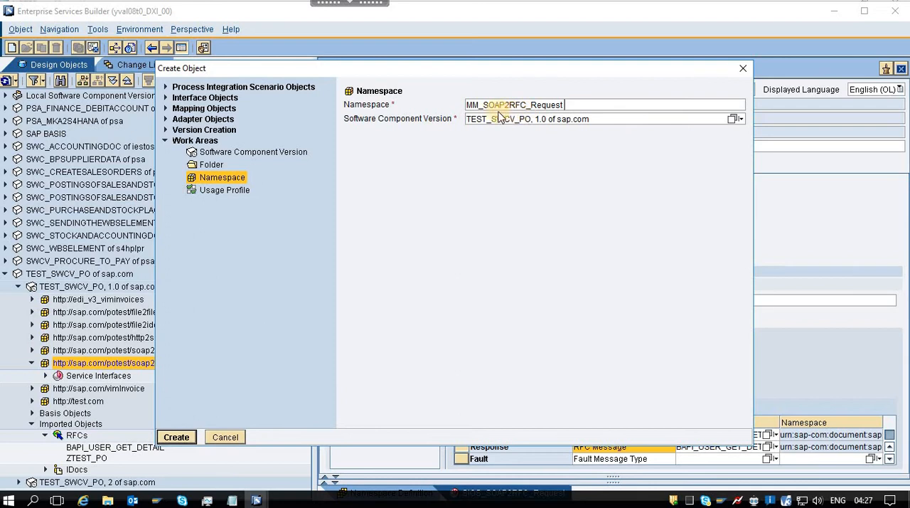
left_click(185, 438)
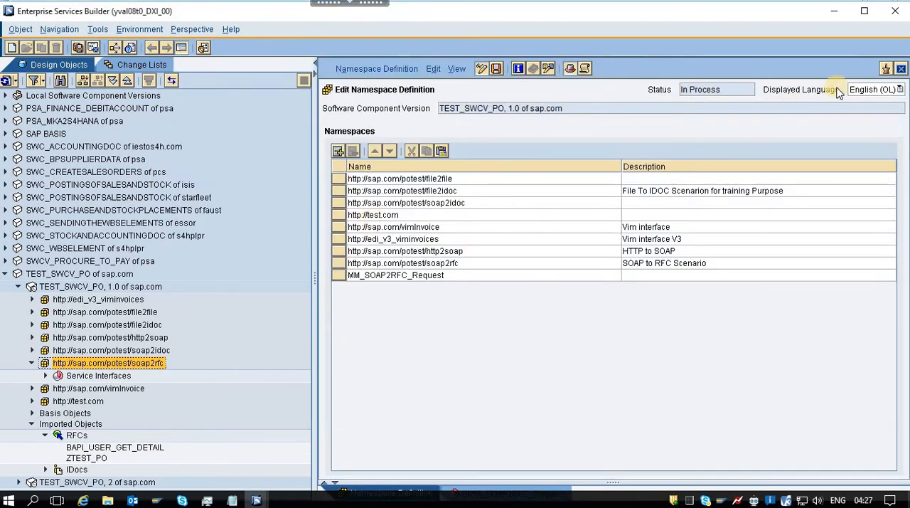
left_click(901, 70)
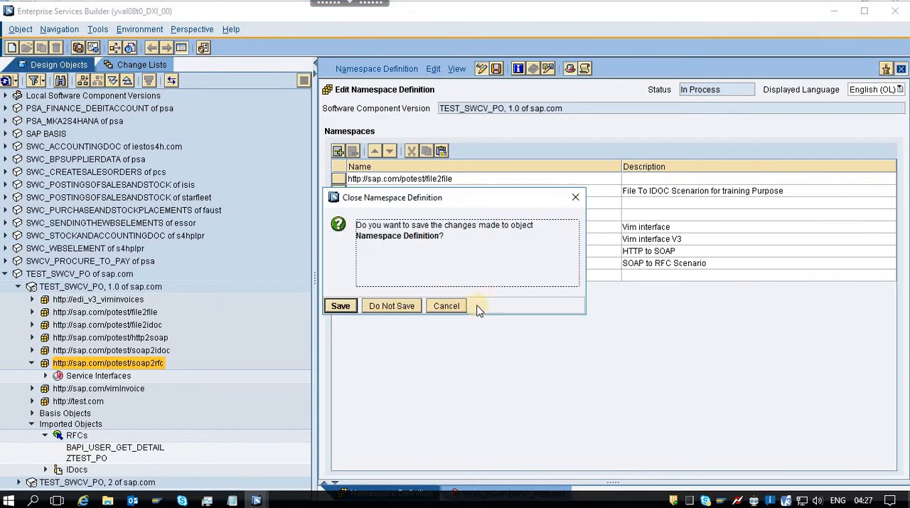
left_click(446, 305)
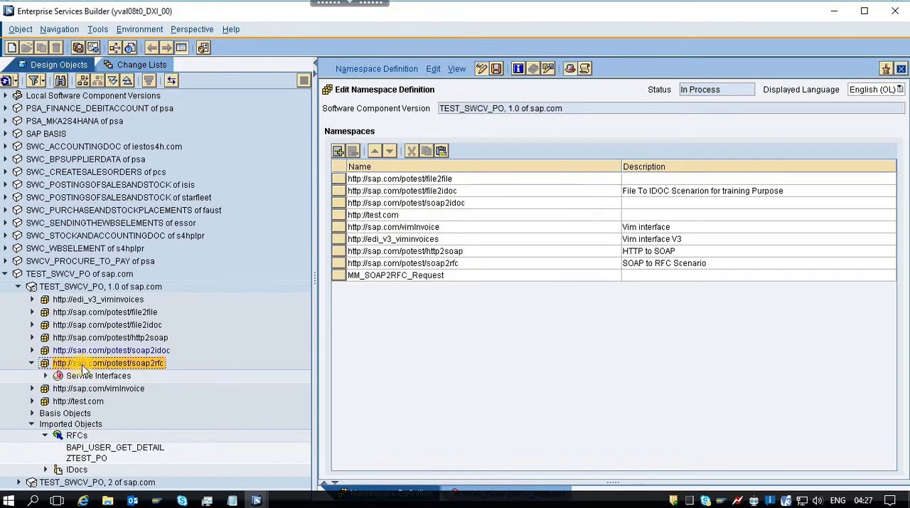
right_click(86, 368)
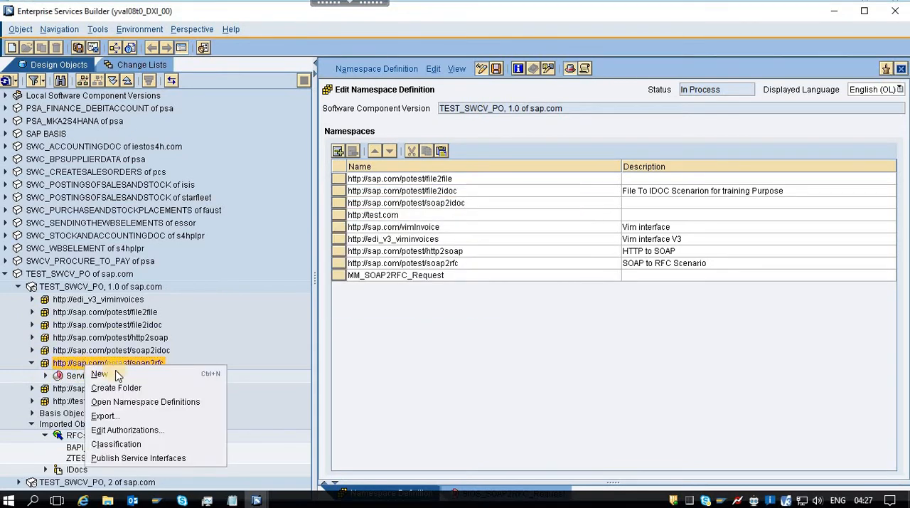
left_click(118, 374)
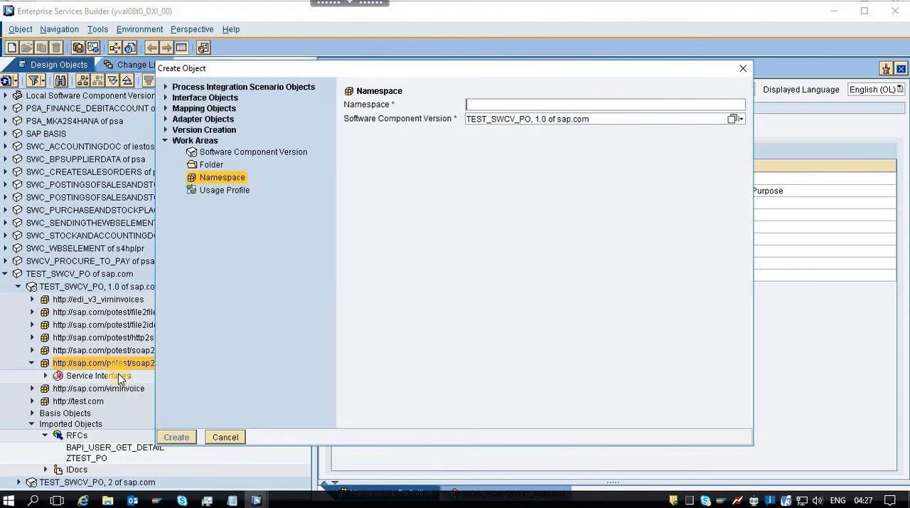
left_click(165, 109)
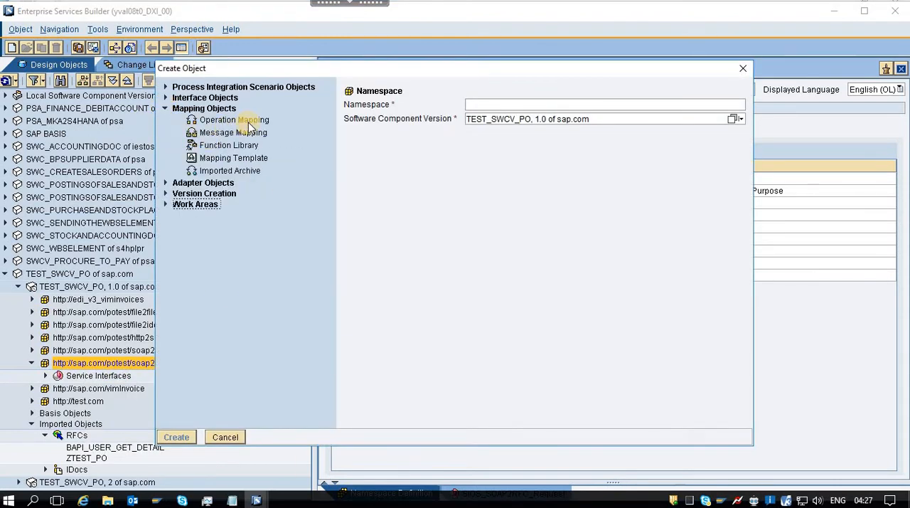
left_click(235, 133)
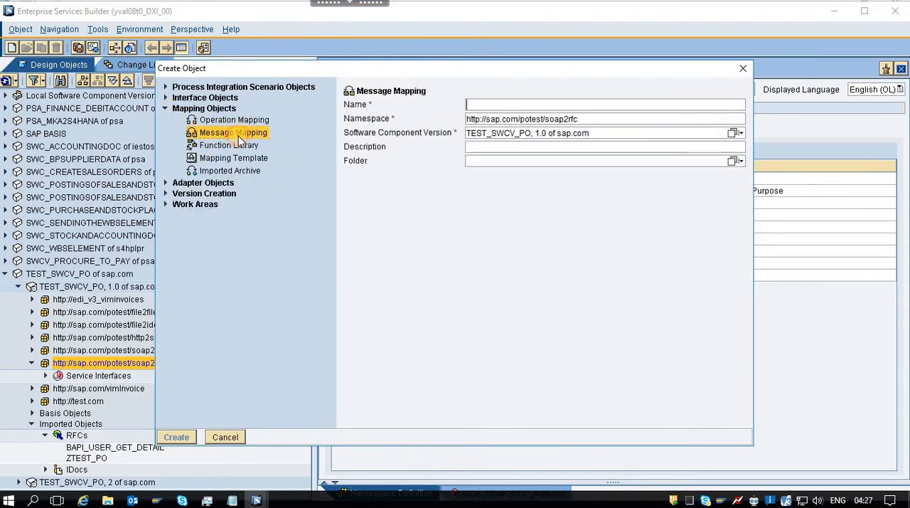
left_click(518, 105)
key("ctrl+v")
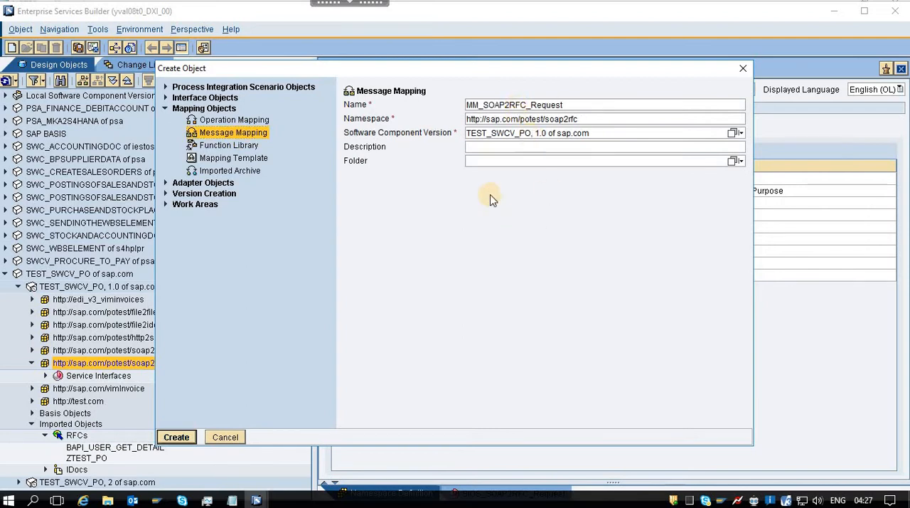
left_click(175, 438)
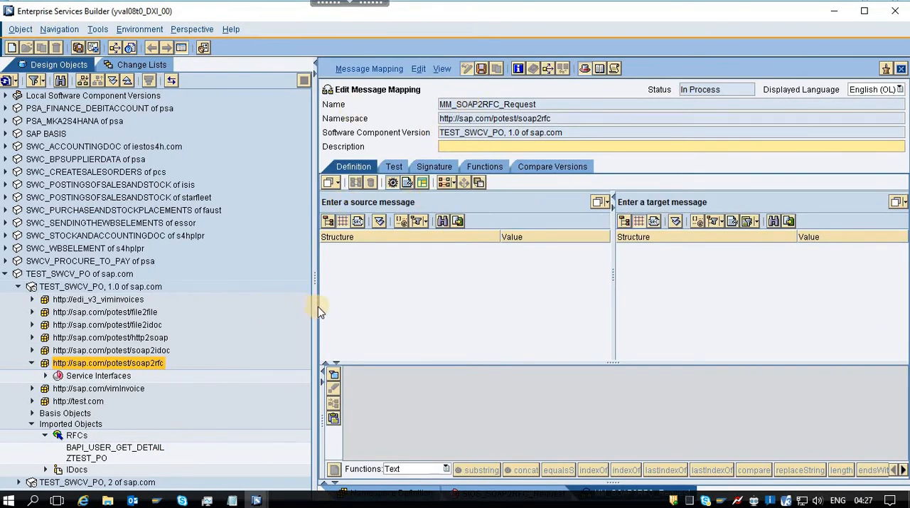
Assign the imported RFC message BAPI_USER_GET_DETAIL as both source and target message of MM_SOAP2RFC_Request.
left_click_drag(132, 450, 476, 208)
left_click(425, 214)
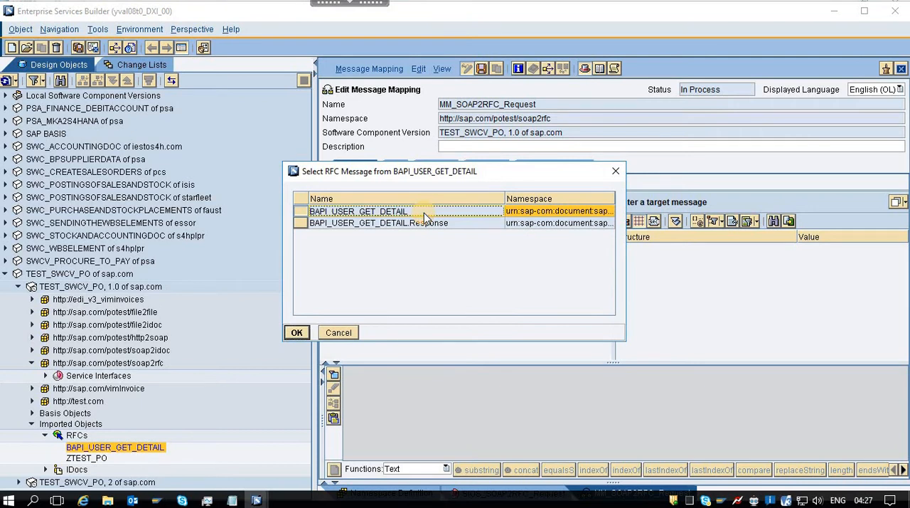
double_click(425, 213)
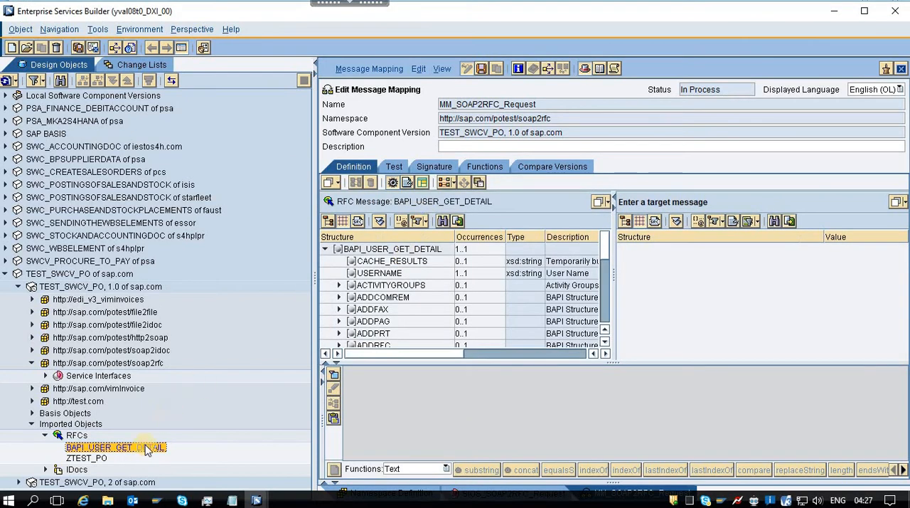
left_click_drag(137, 453, 730, 203)
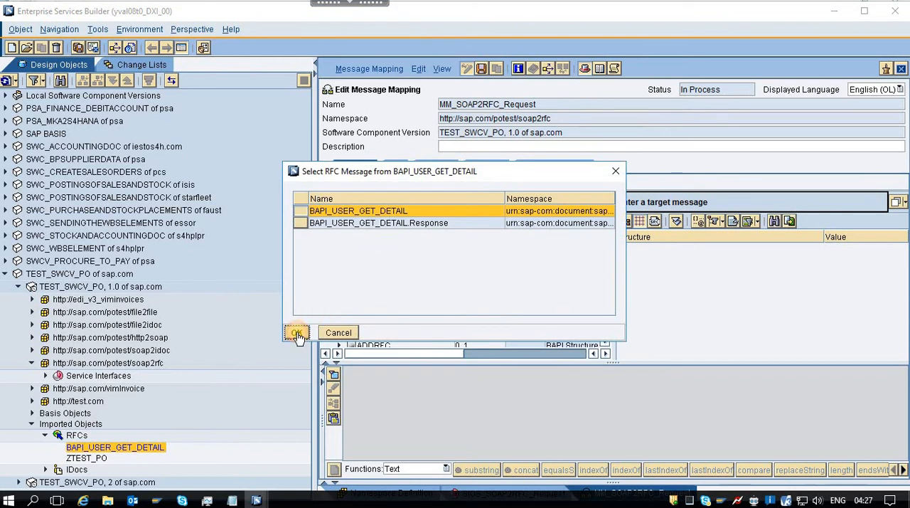
left_click(298, 332)
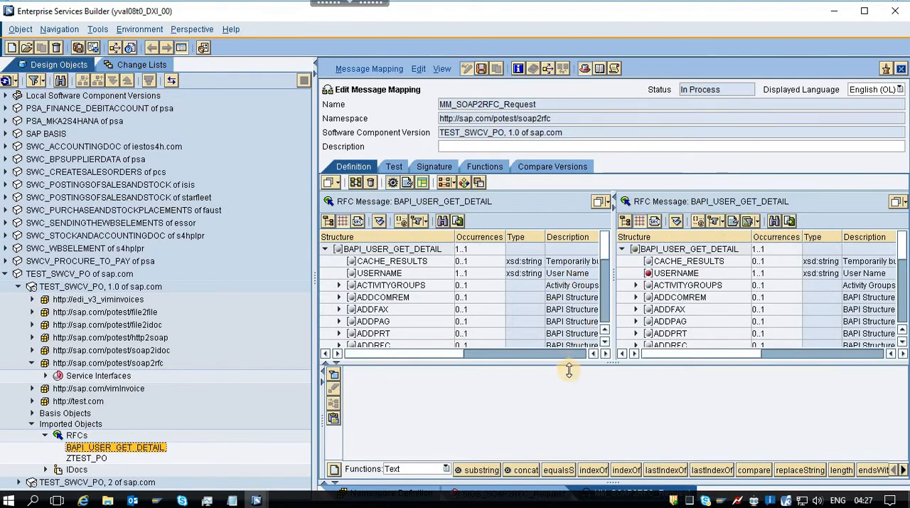
Mass-map the source BAPI_USER_GET_DETAIL root node with its subtree to the target BAPI_USER_GET_DETAIL root node.
left_click_drag(575, 362, 576, 390)
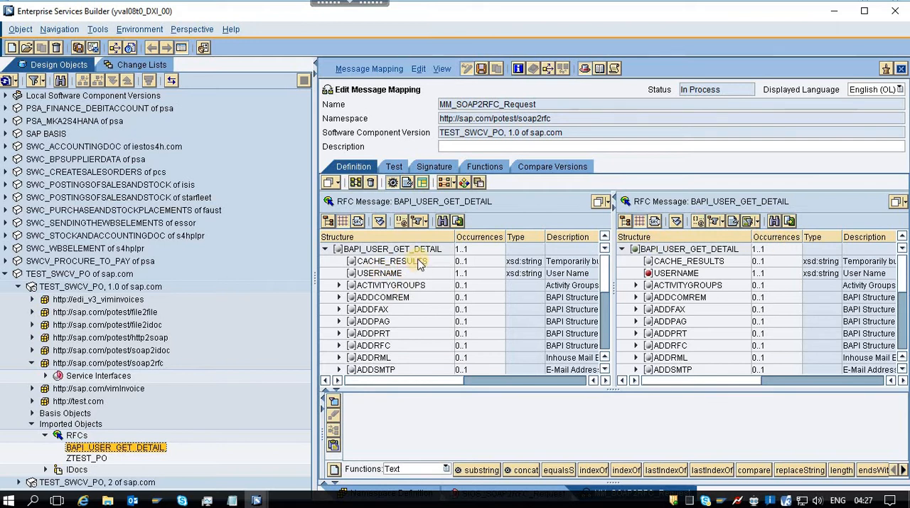
left_click_drag(658, 253, 404, 420)
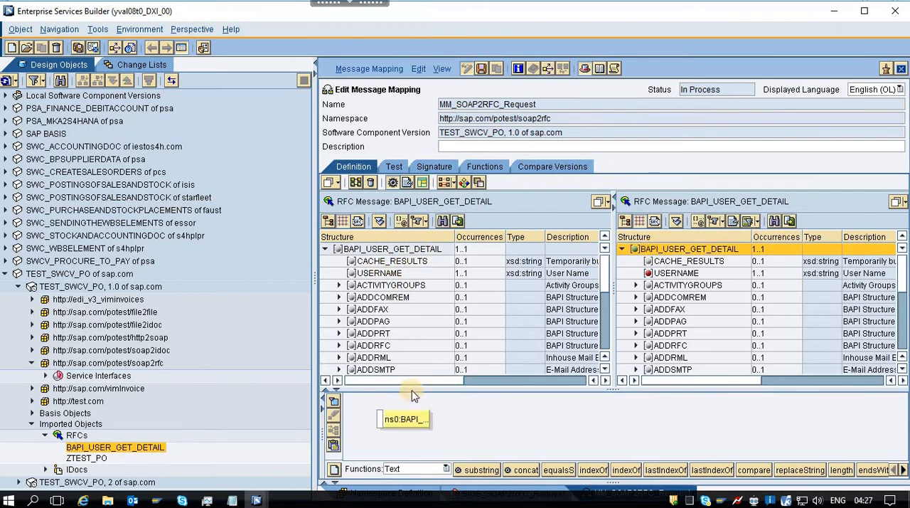
left_click_drag(406, 253, 363, 402)
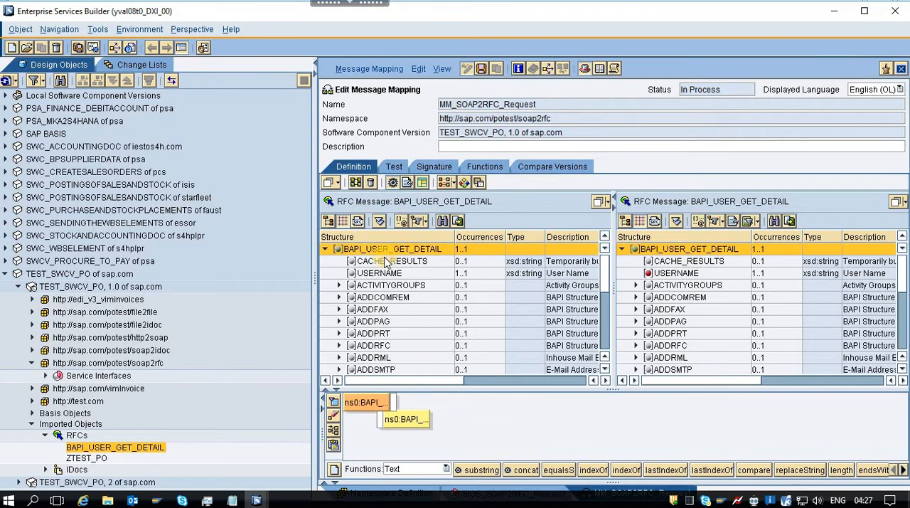
left_click(357, 183)
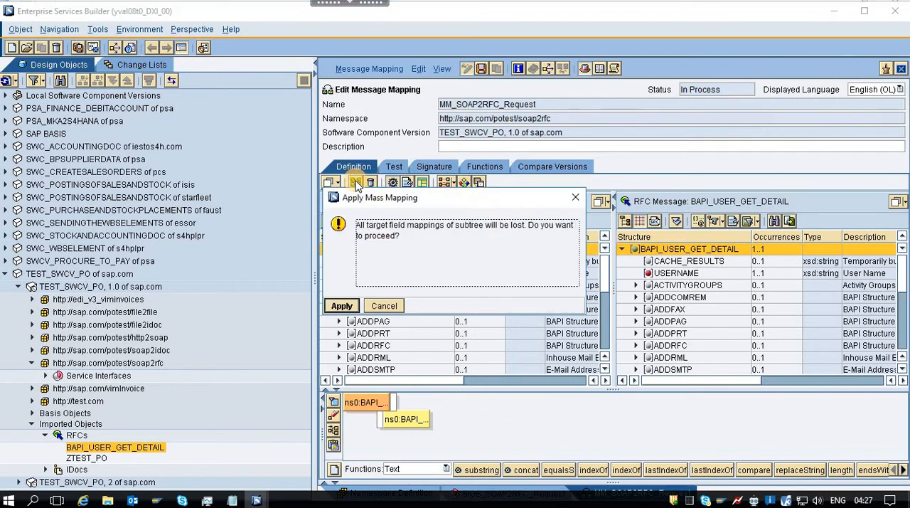
left_click(342, 307)
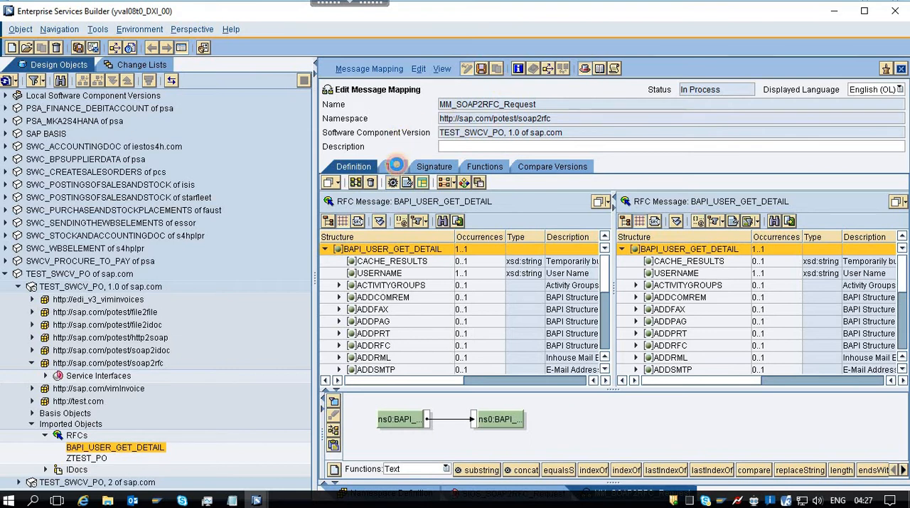
Run a test of the MM_SOAP2RFC_Request mapping and save it.
left_click(395, 166)
left_click(328, 411)
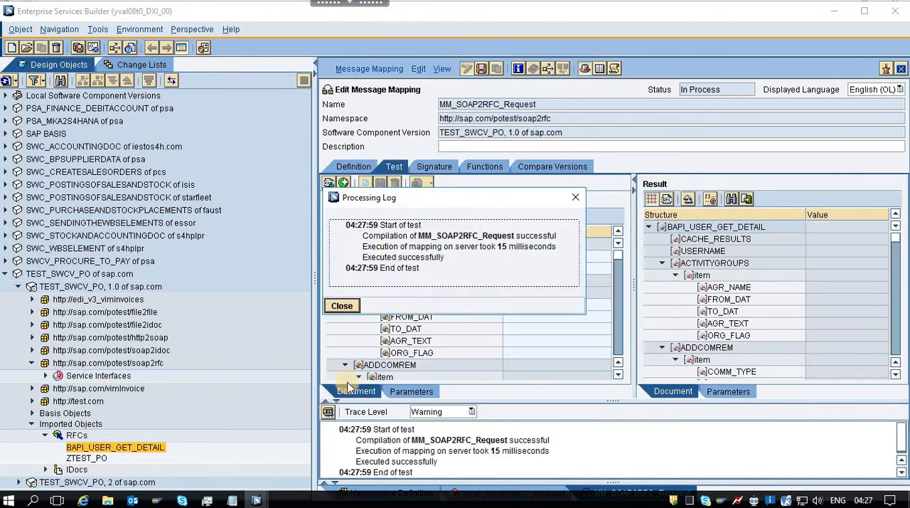
left_click(342, 307)
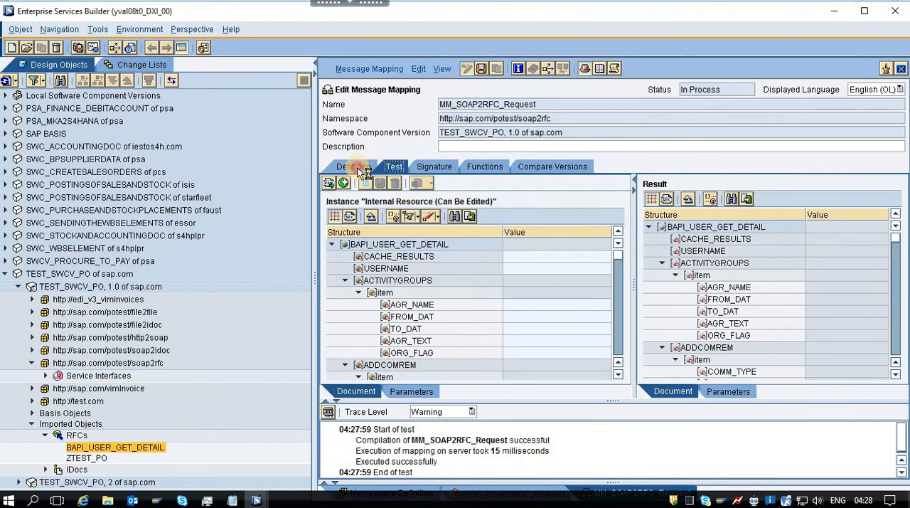
left_click(353, 166)
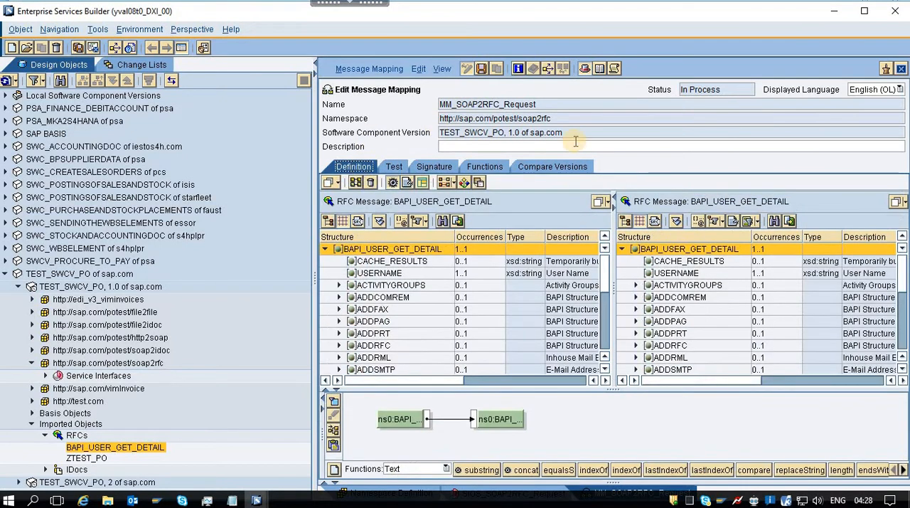
left_click(482, 69)
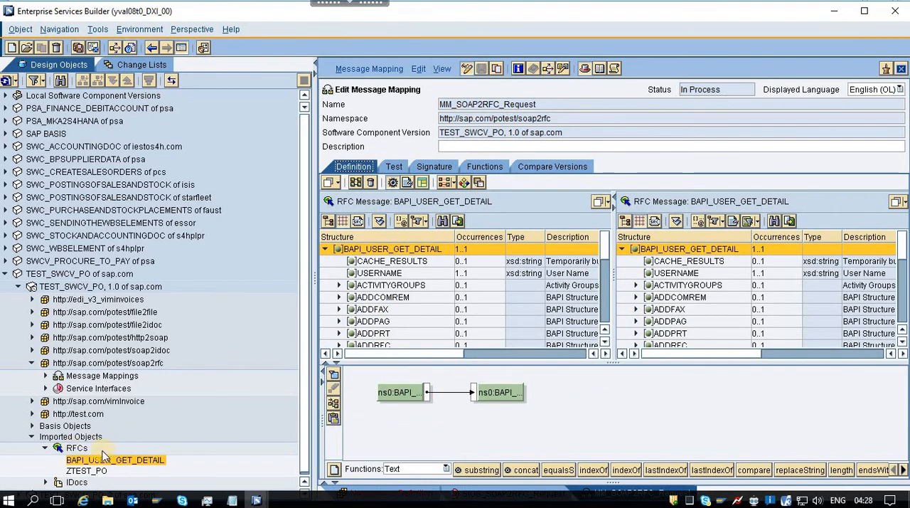
left_click(96, 375)
left_click(125, 384)
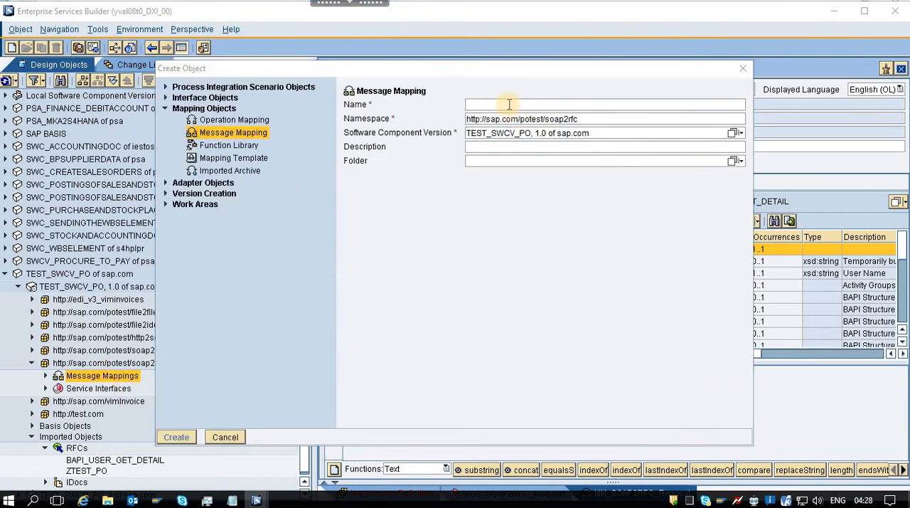
key("alt+Tab")
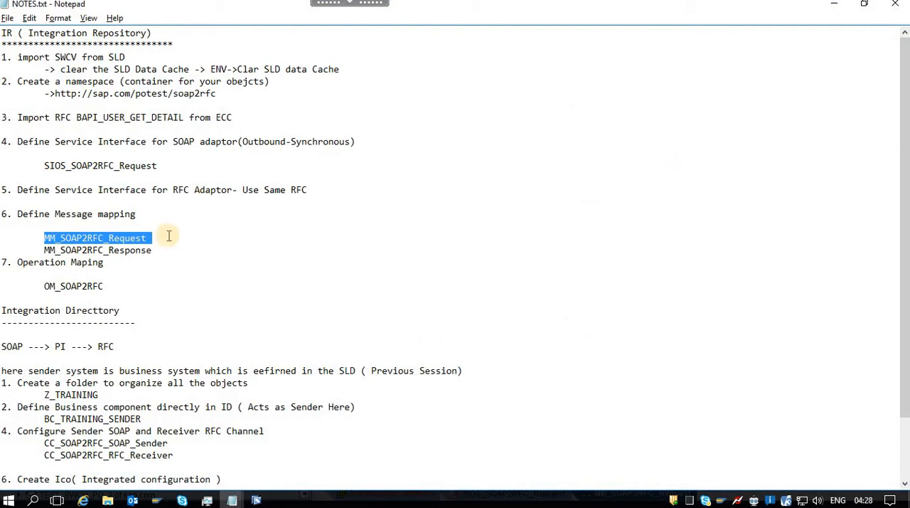
left_click(122, 250)
double_click(122, 250)
key("ctrl+c")
key("alt+Tab")
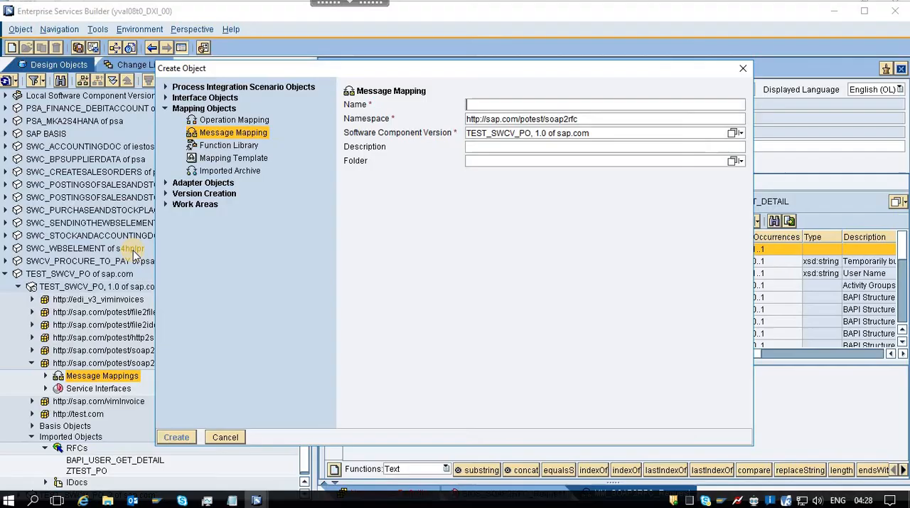
key("ctrl+v")
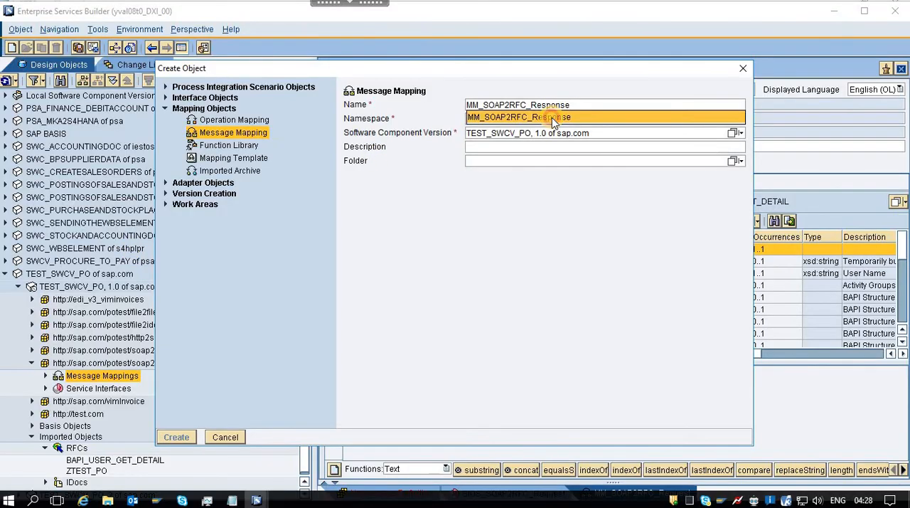
left_click(554, 118)
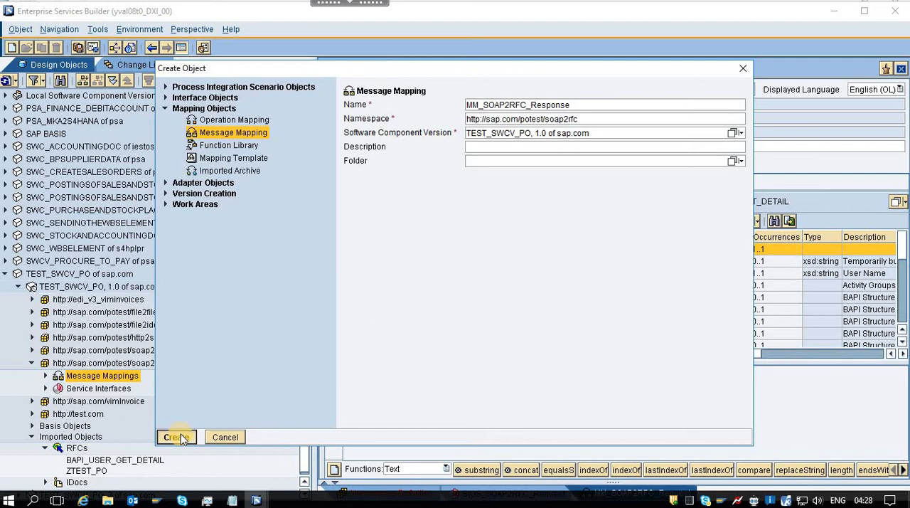
left_click(178, 435)
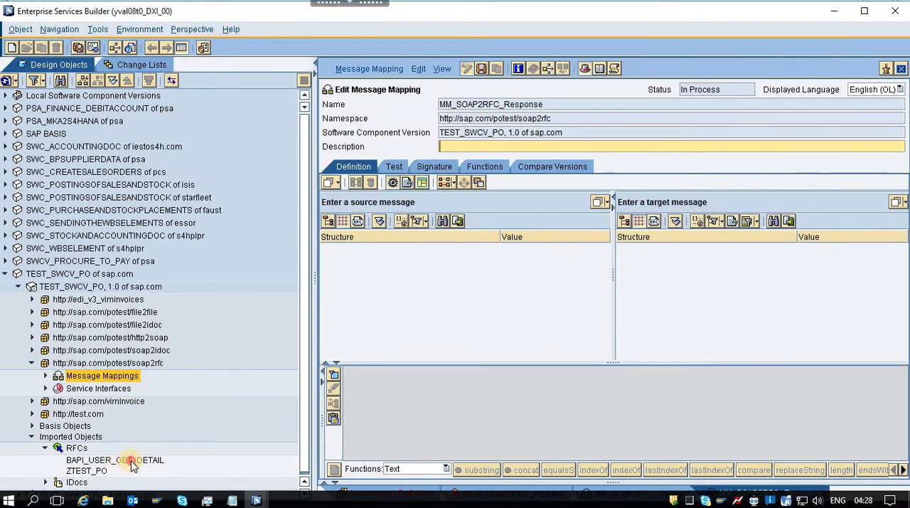
Assign the RFC message BAPI_USER_GET_DETAIL.Response as both source and target message of MM_SOAP2RFC_Response.
left_click_drag(132, 465, 450, 209)
double_click(388, 219)
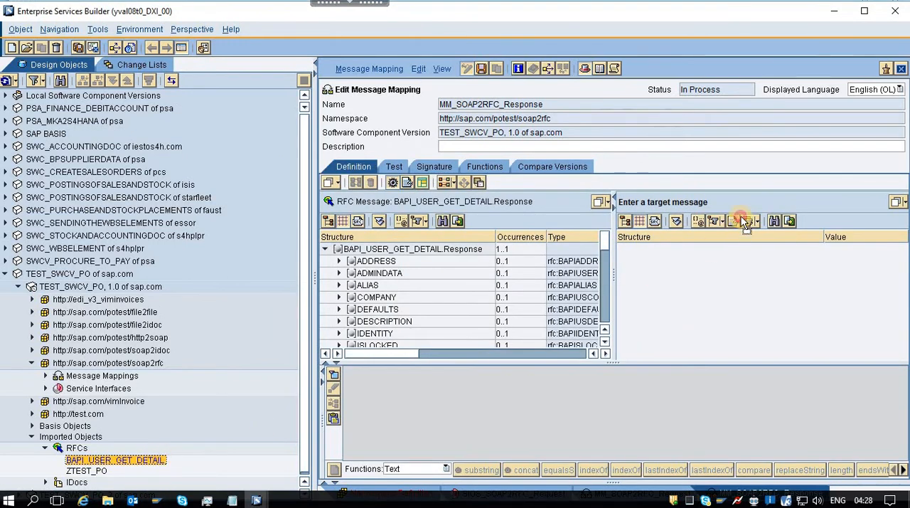
left_click_drag(747, 206, 748, 203)
left_click(435, 226)
double_click(435, 226)
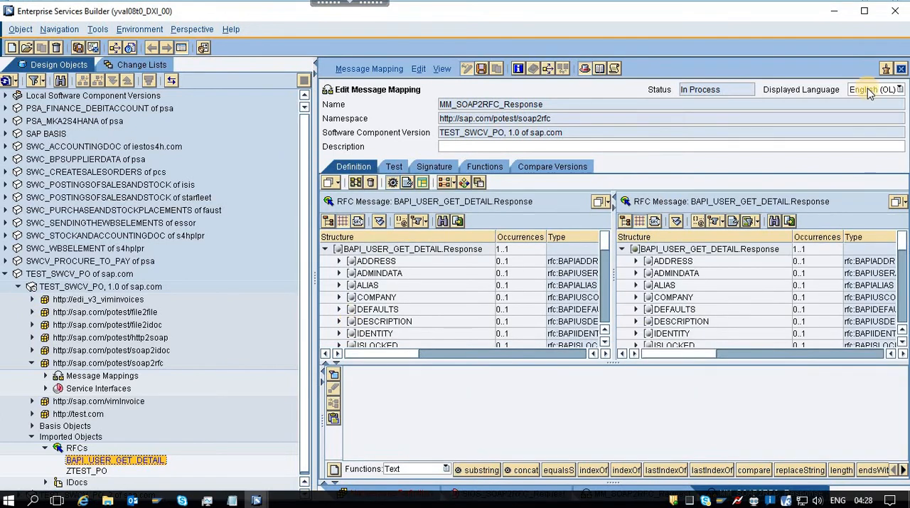
Mass-map the source BAPI_USER_GET_DETAIL.Response root node with its subtree to the target root node, and save MM_SOAP2RFC_Response.
left_click(686, 251)
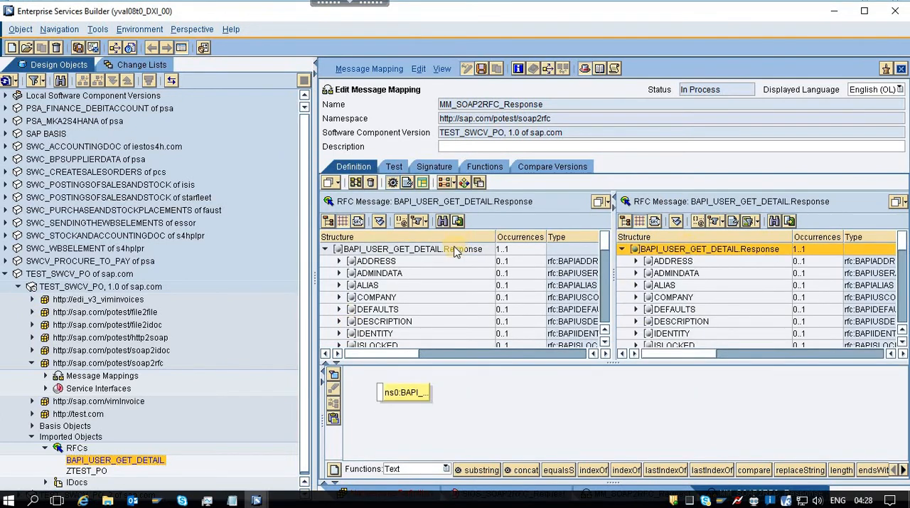
double_click(425, 249)
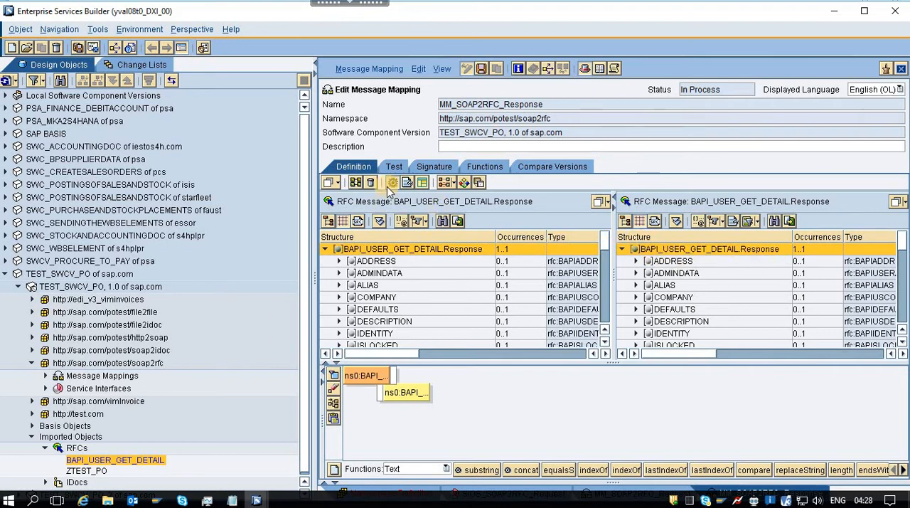
left_click(356, 184)
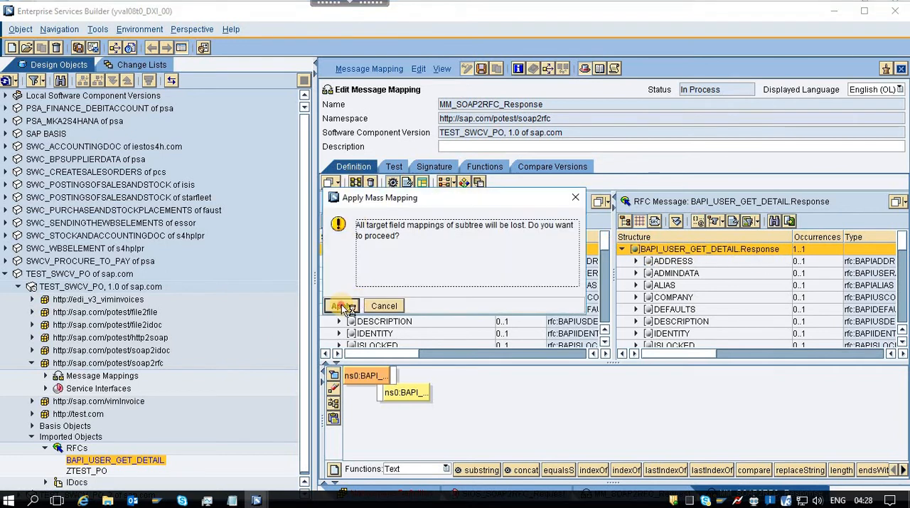
left_click(342, 305)
left_click(483, 69)
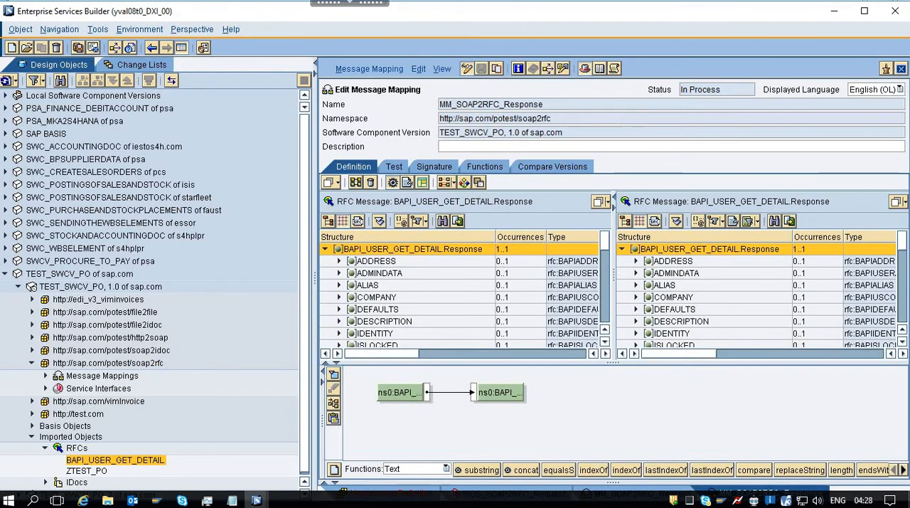
left_click(143, 364)
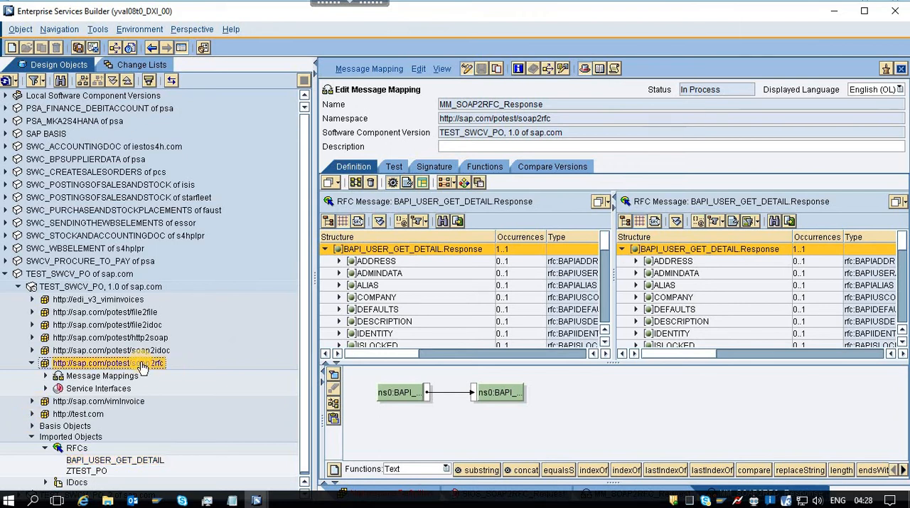
right_click(143, 365)
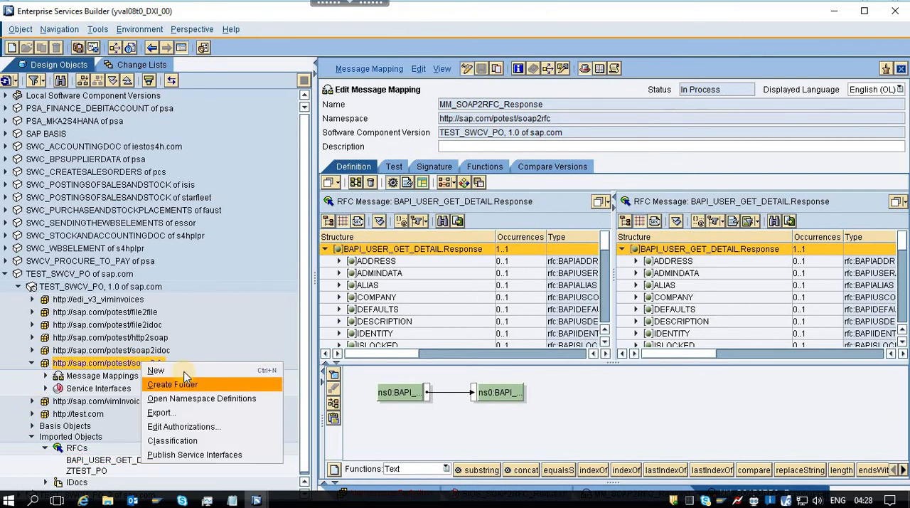
left_click(185, 370)
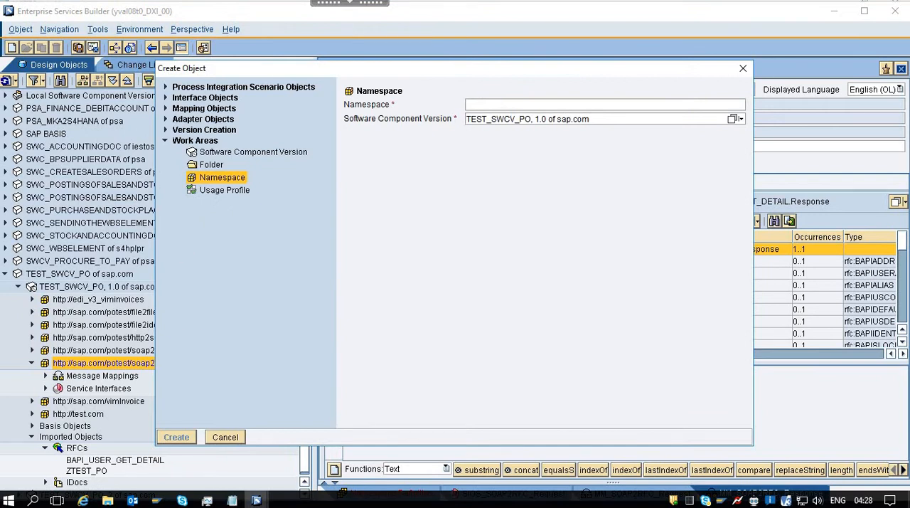
left_click(165, 98)
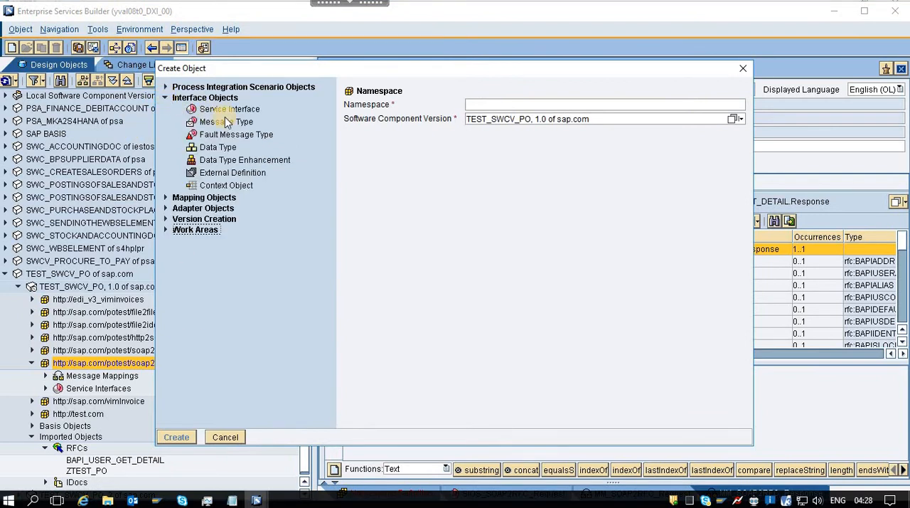
left_click(165, 99)
left_click(166, 109)
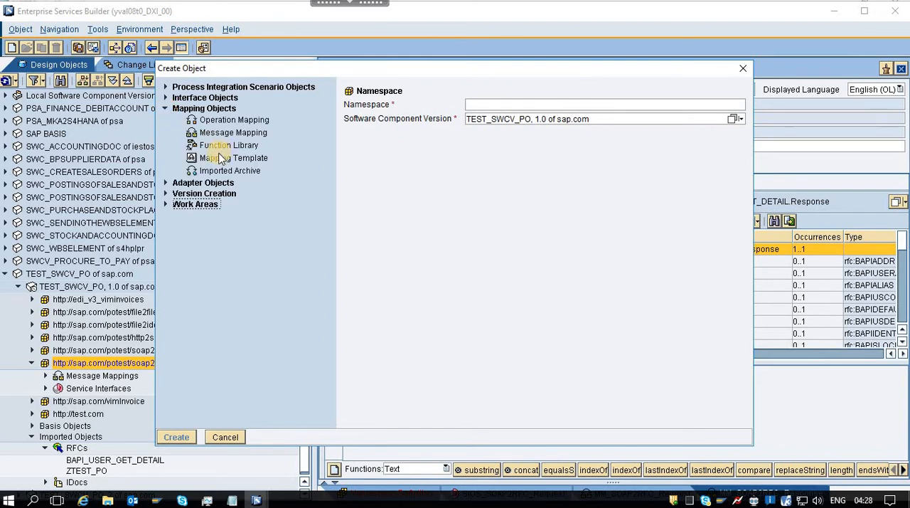
left_click(232, 122)
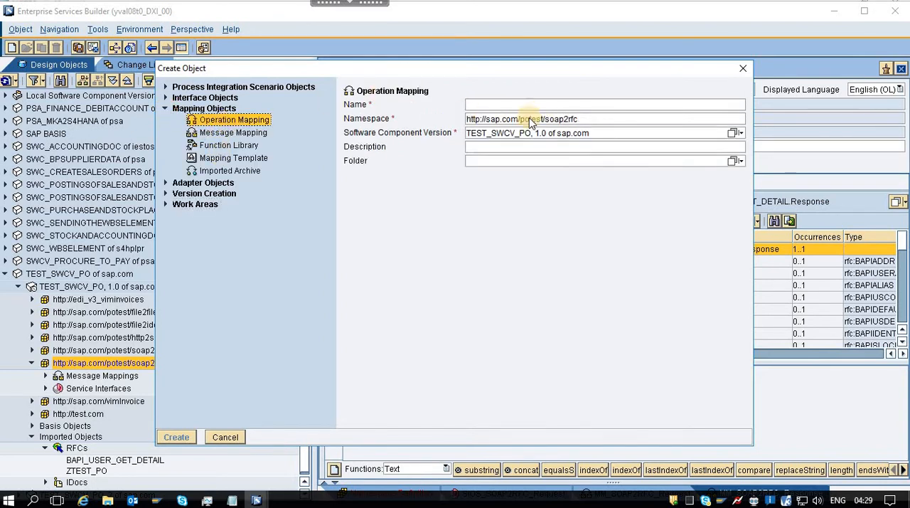
left_click(232, 501)
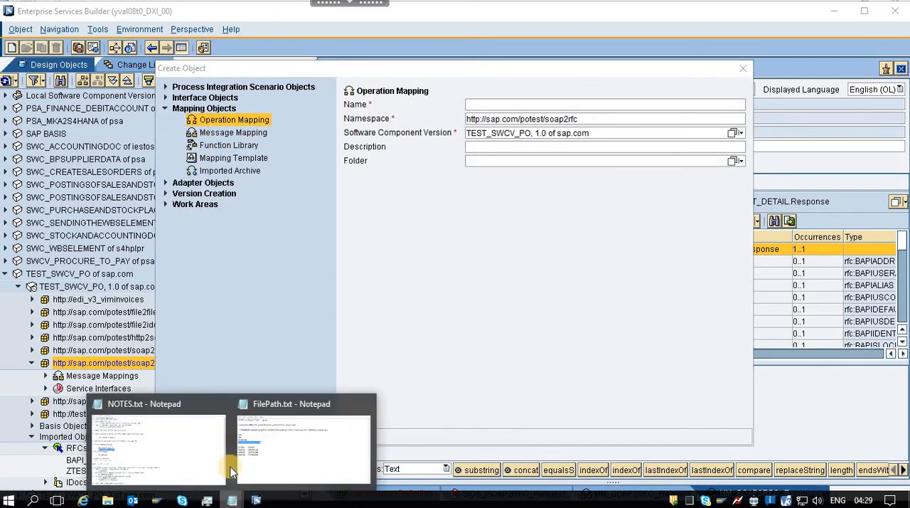
left_click(187, 457)
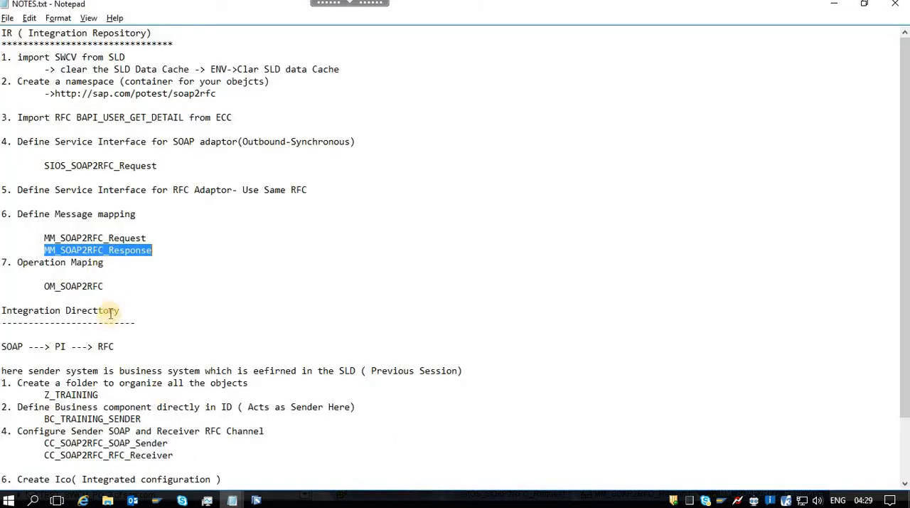
double_click(87, 287)
key("ctrl+c")
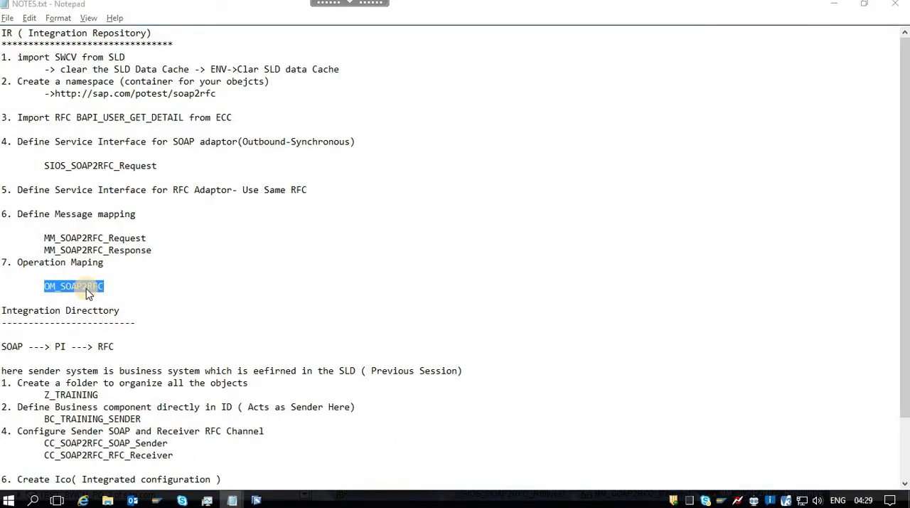
key("alt+Tab")
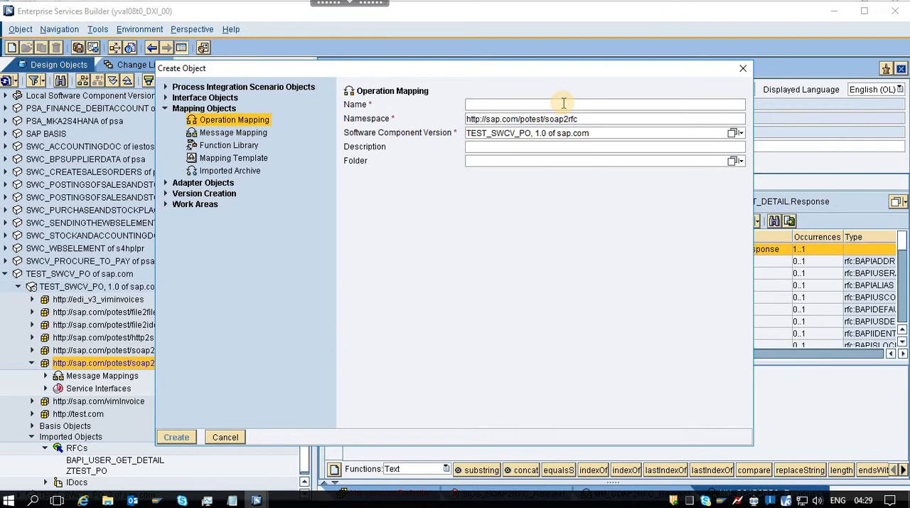
key("ctrl+v")
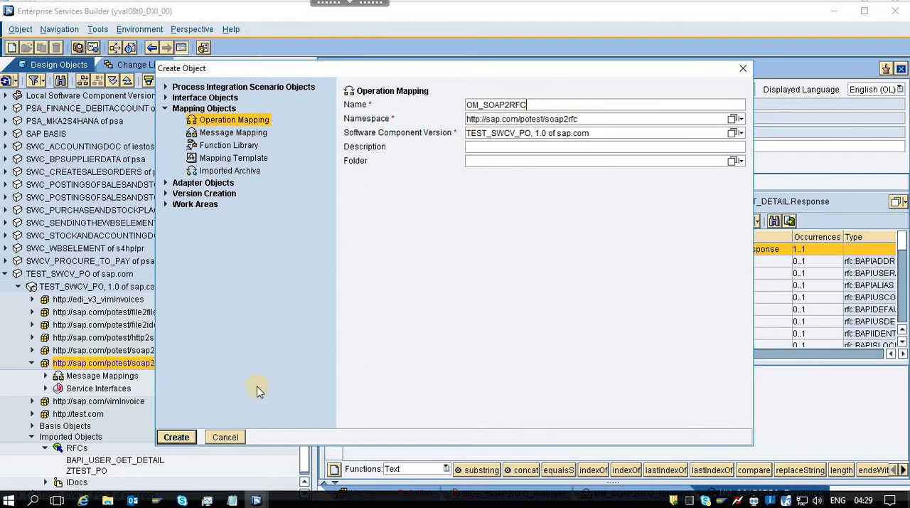
left_click(177, 436)
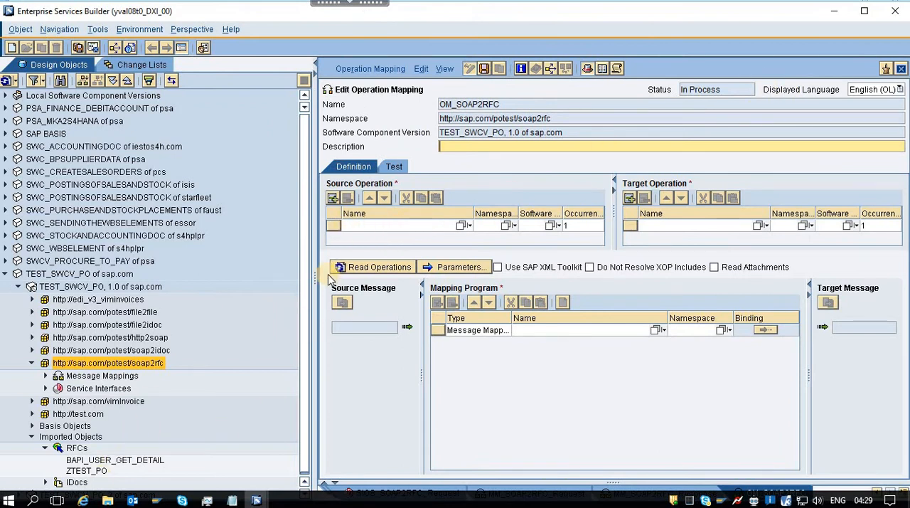
Assign the service interface SIOS_SOAP2RFC_Request as source operation and the imported RFC BAPI_USER_GET_DETAIL as target operation of OM_SOAP2RFC.
left_click(45, 388)
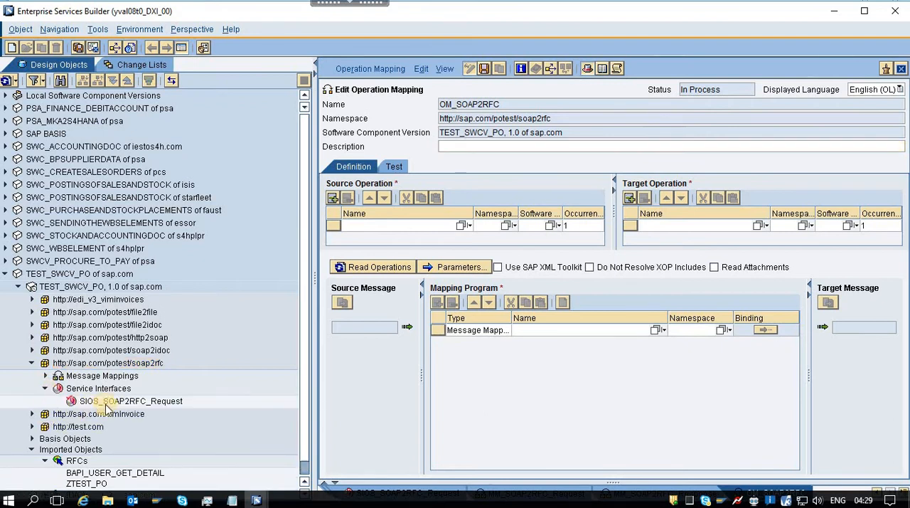
left_click(132, 403)
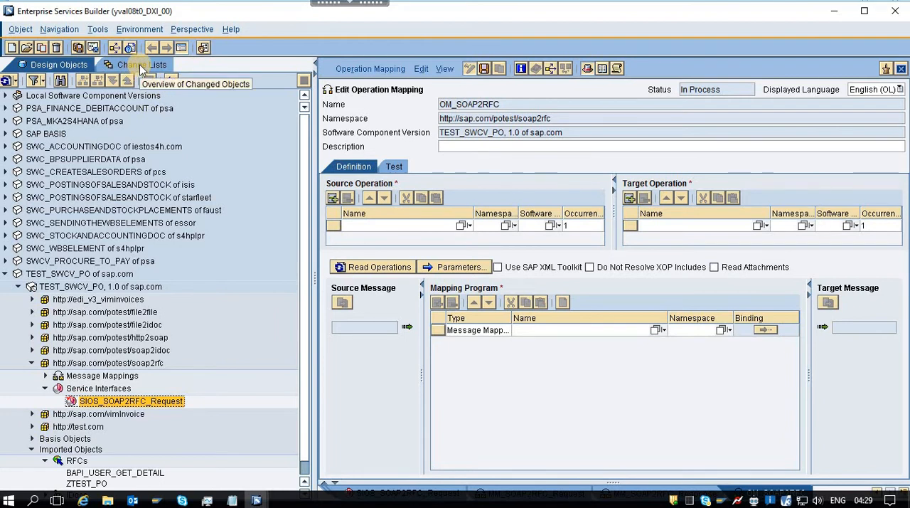
left_click_drag(140, 404, 439, 227)
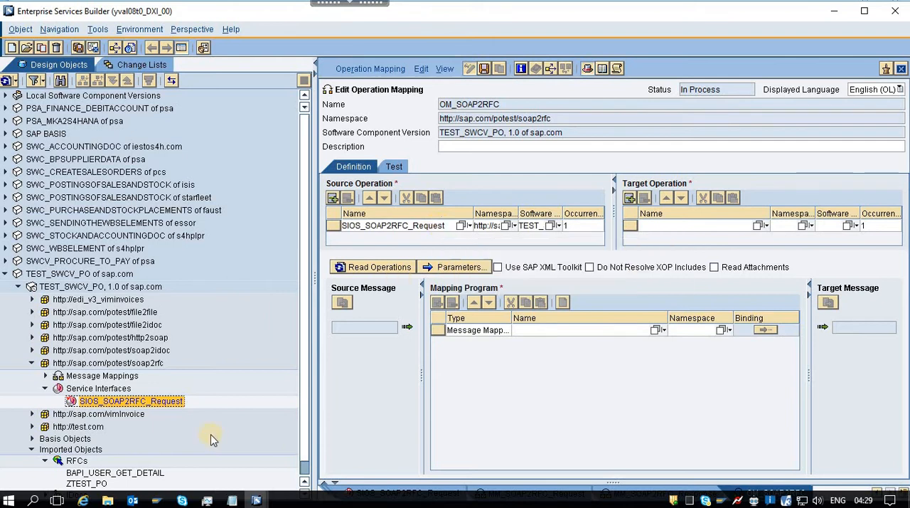
left_click(300, 470)
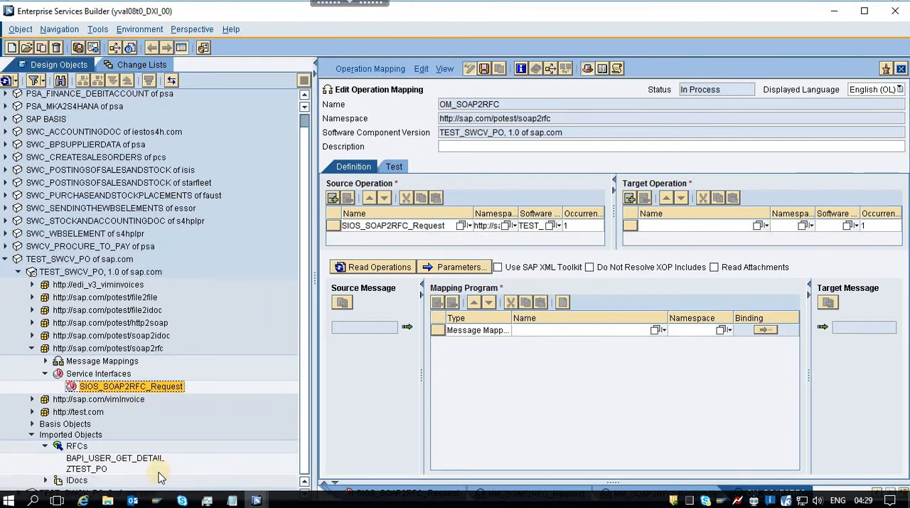
left_click_drag(142, 463, 695, 234)
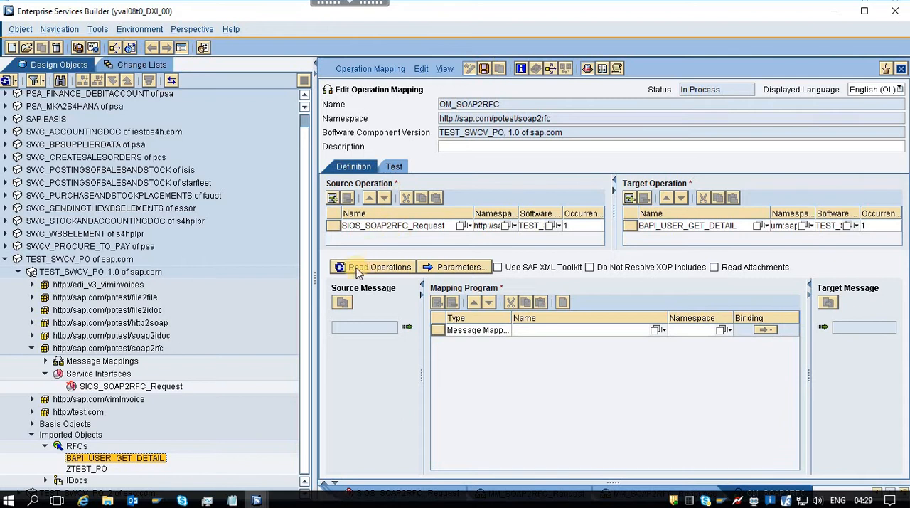
Read the operations of OM_SOAP2RFC and assign MM_SOAP2RFC_Request as the mapping program for the request.
left_click(390, 269)
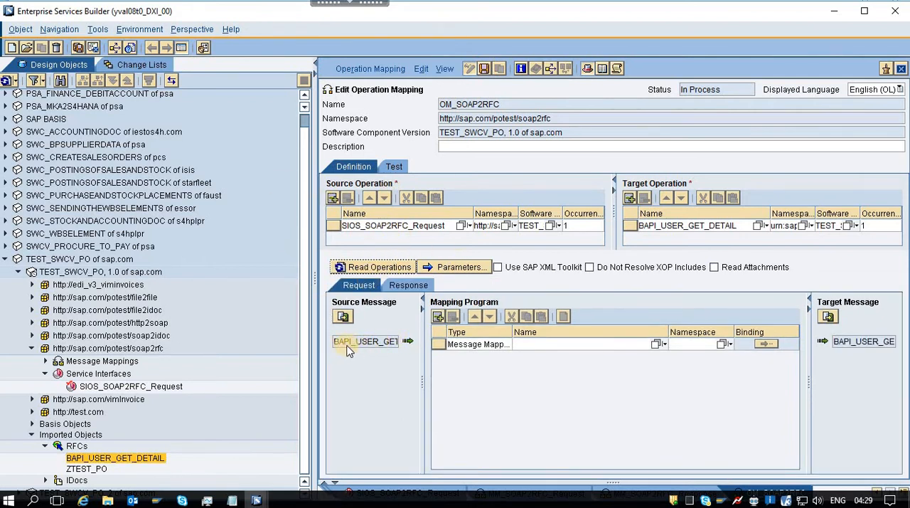
mouse_move(384, 346)
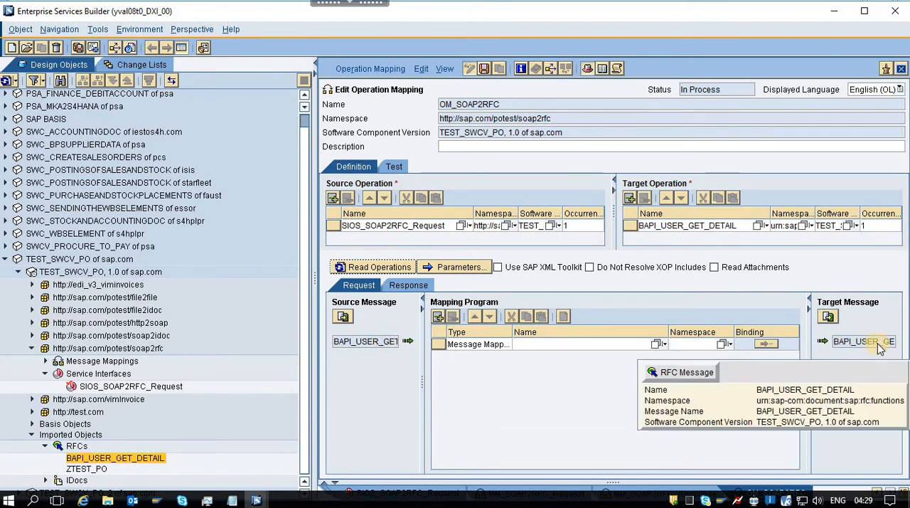
left_click(657, 344)
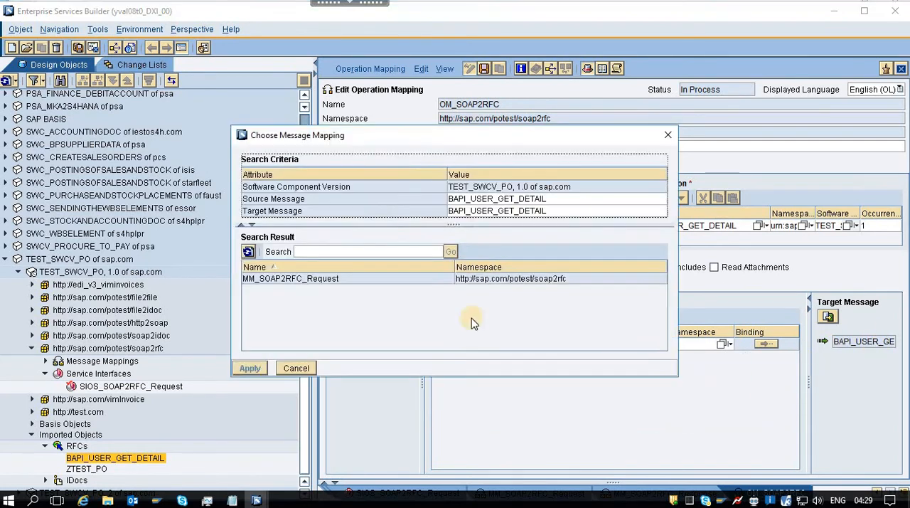
double_click(348, 281)
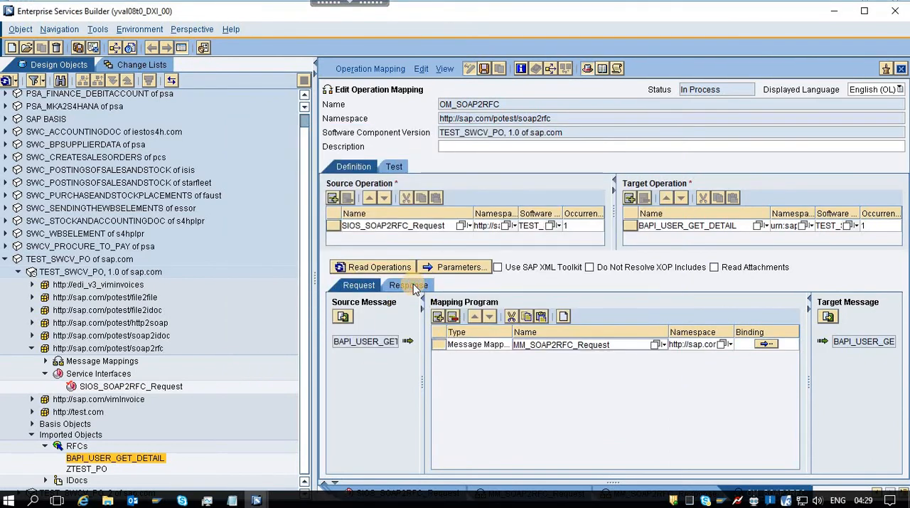
Assign MM_SOAP2RFC_Response as the mapping program for the response and save OM_SOAP2RFC.
left_click(413, 285)
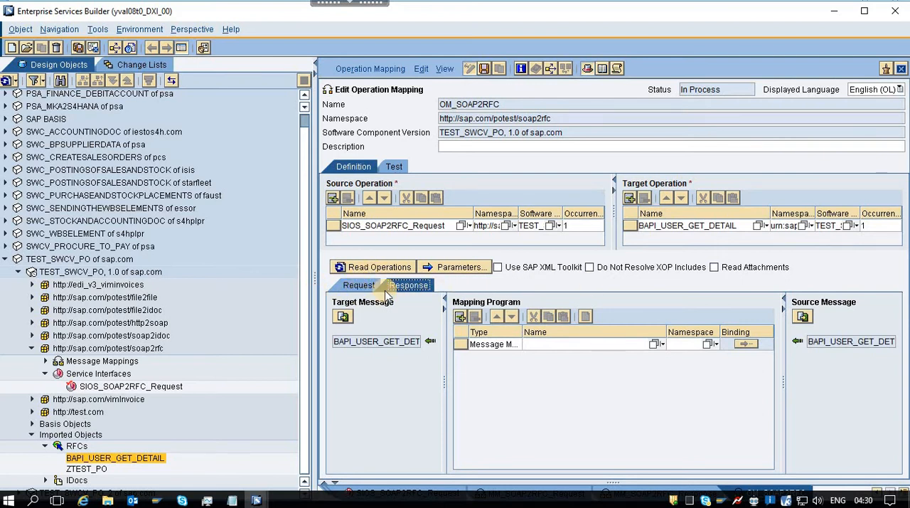
left_click(359, 286)
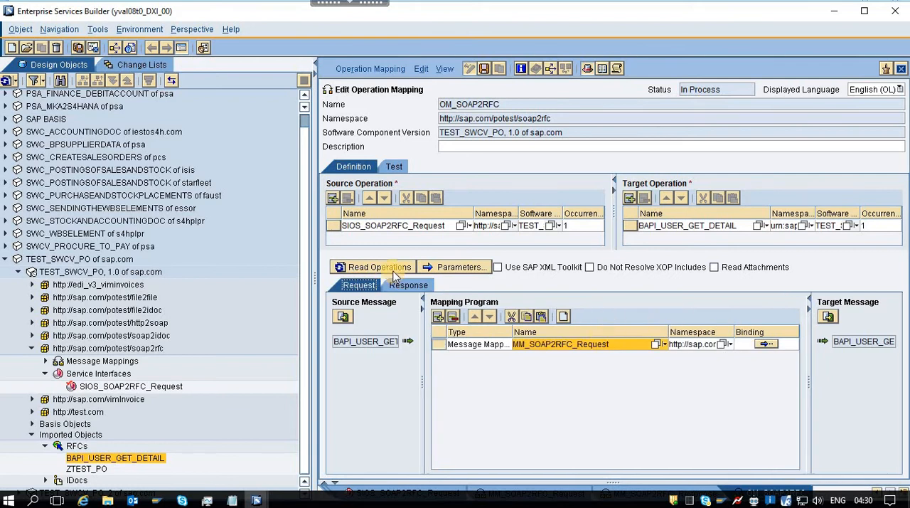
left_click(409, 285)
left_click(655, 344)
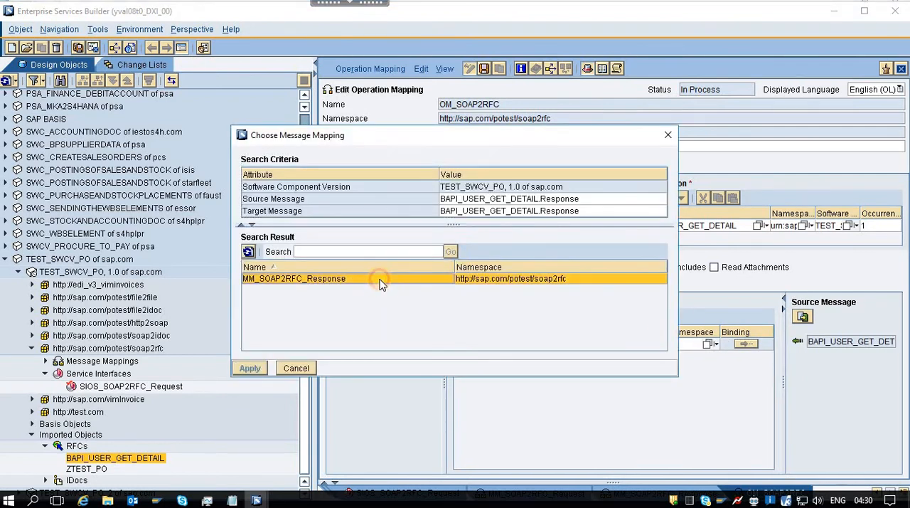
double_click(381, 280)
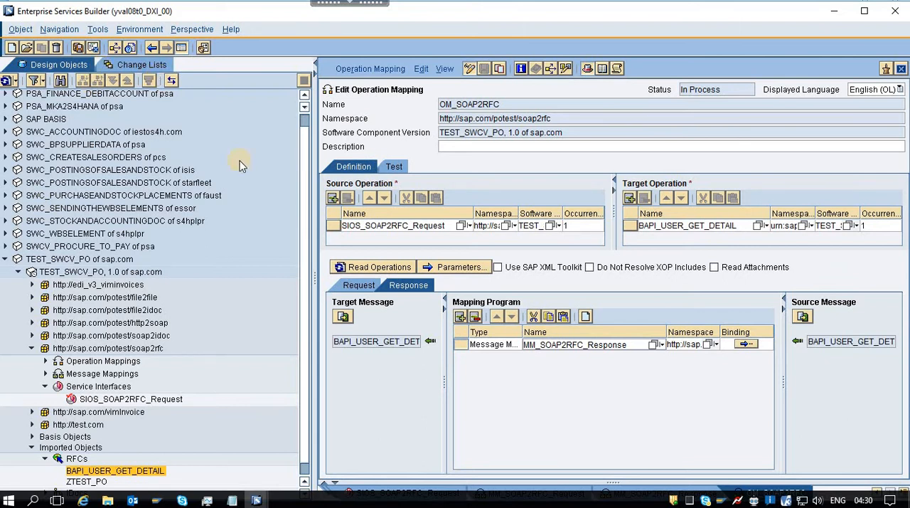
Activate the open standard change list of TEST_SWCV_PO, 1.0 of sap.com.
left_click(146, 64)
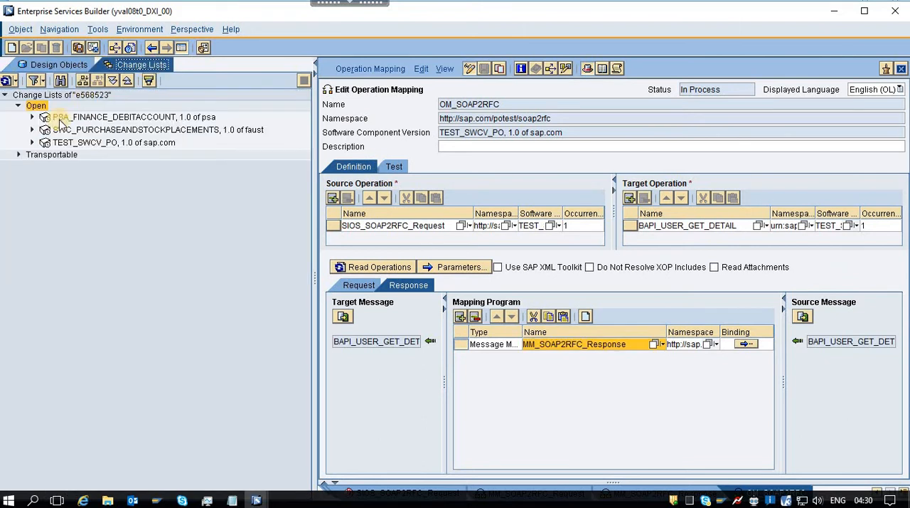
left_click(31, 142)
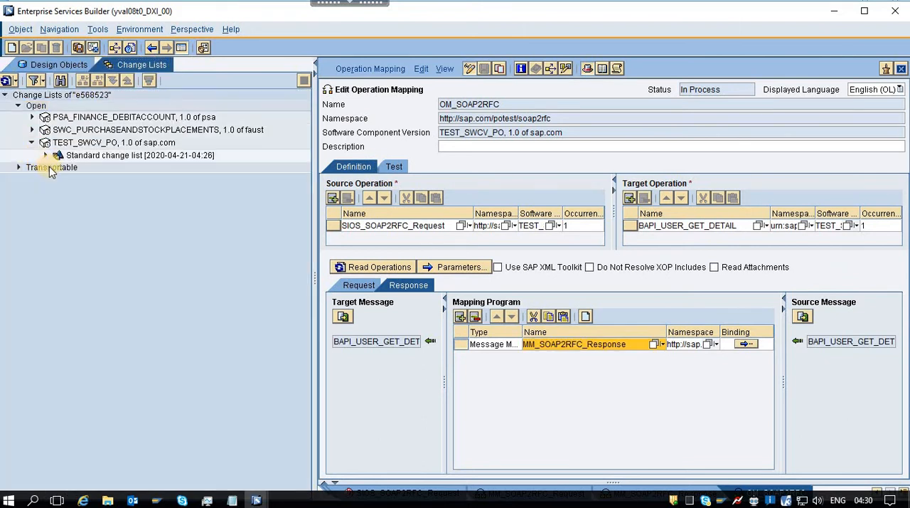
left_click(45, 155)
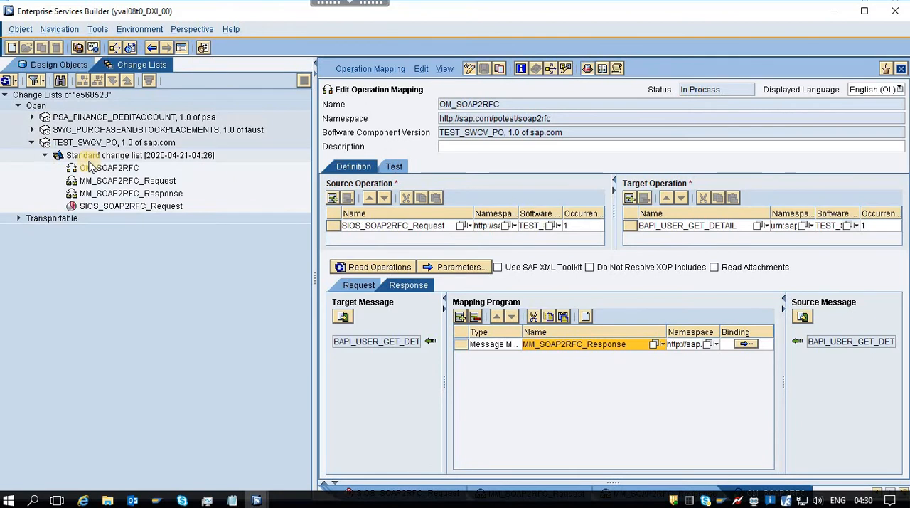
left_click(135, 159)
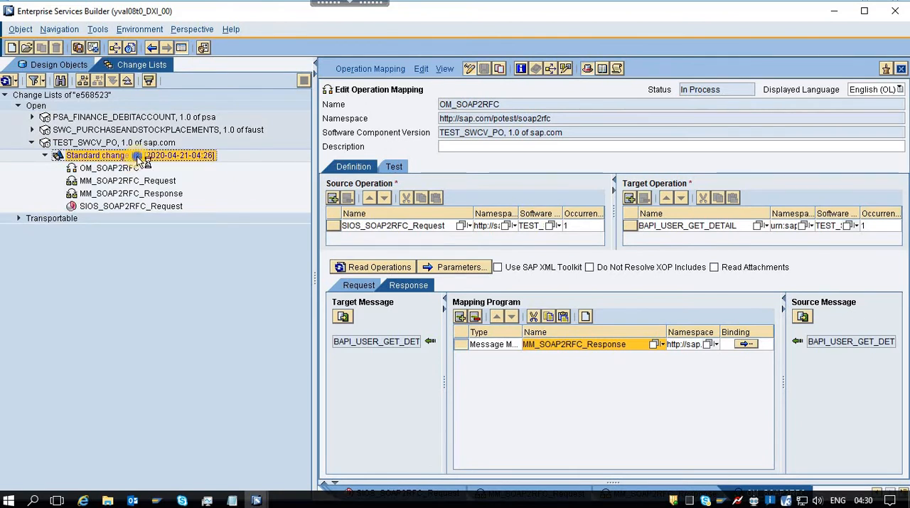
right_click(139, 158)
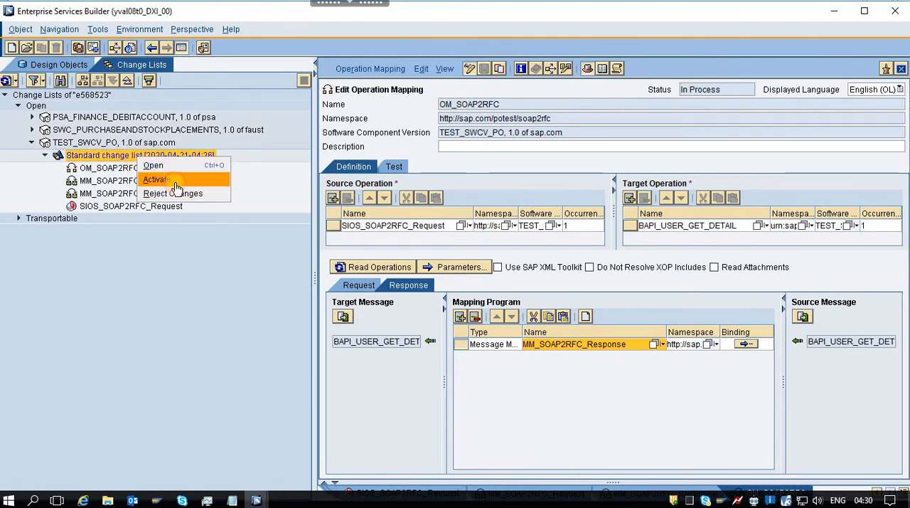
left_click(177, 184)
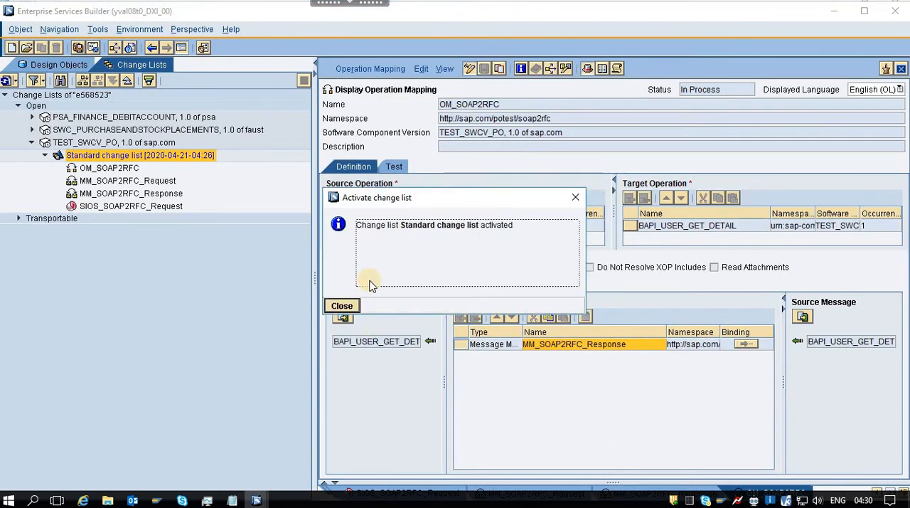
left_click(342, 306)
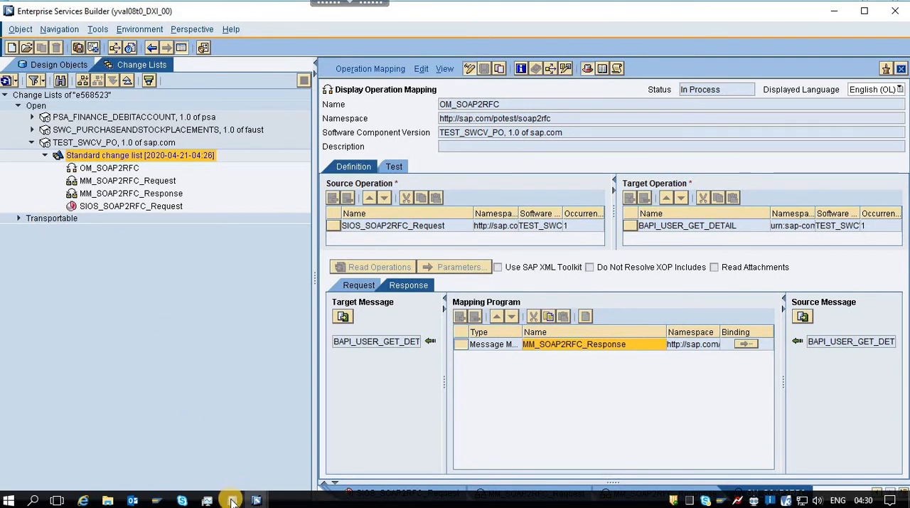
Check the Integration Directory section of NOTES.txt, switch to the Integration Builder and locate business component BC_TRAINING_SENDER in folder Z_TRAINING.
mouse_move(232, 502)
left_click(188, 459)
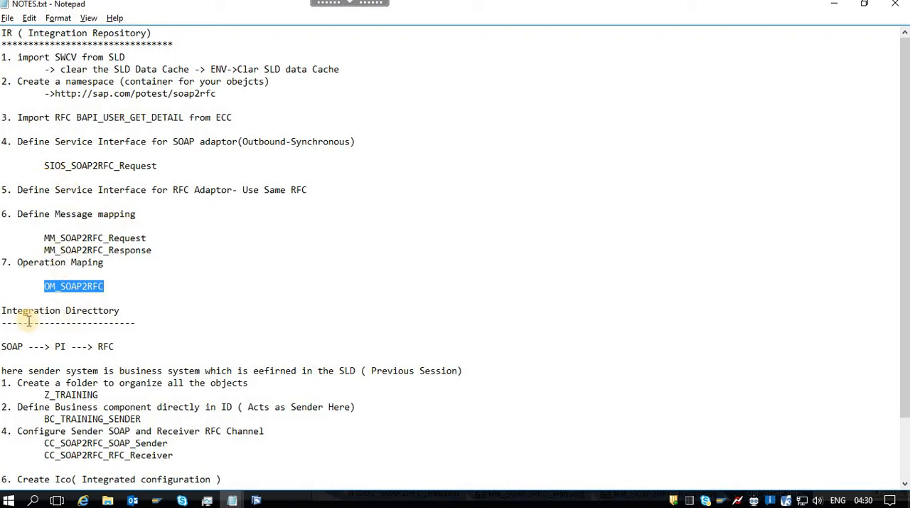
key("alt+Tab")
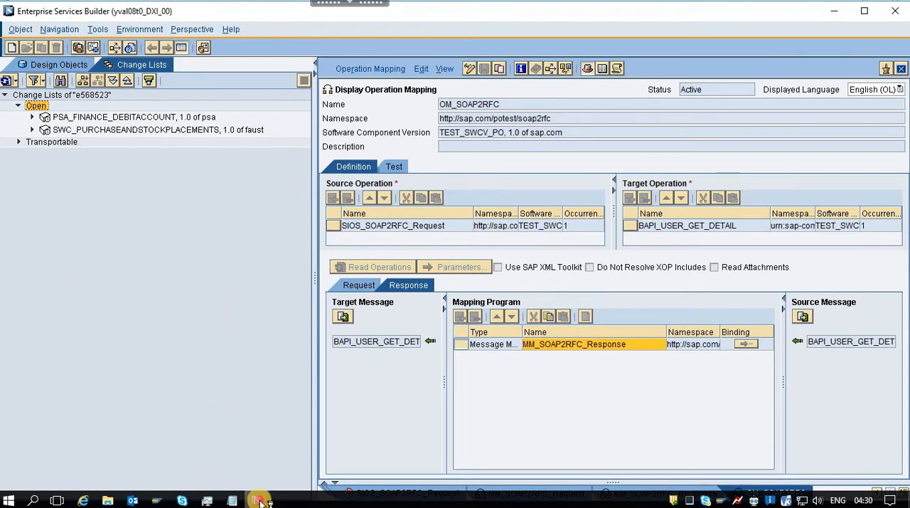
mouse_move(256, 500)
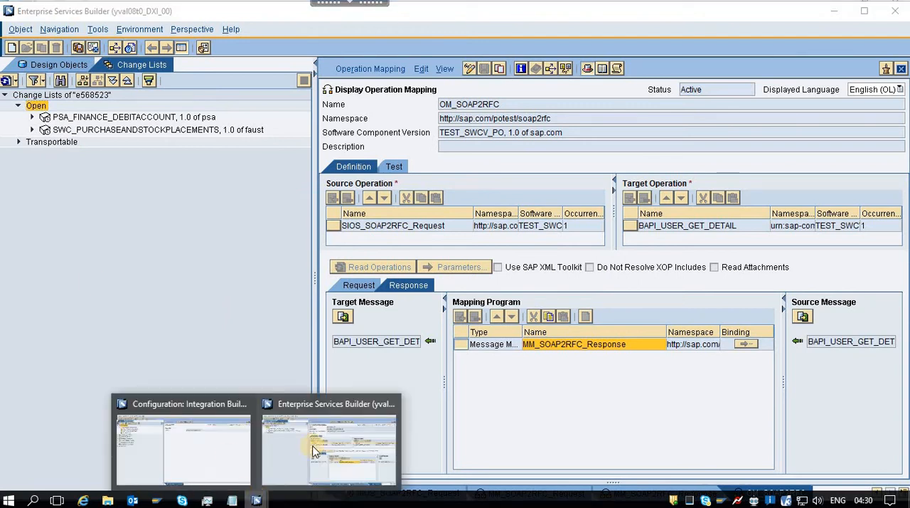
left_click(199, 462)
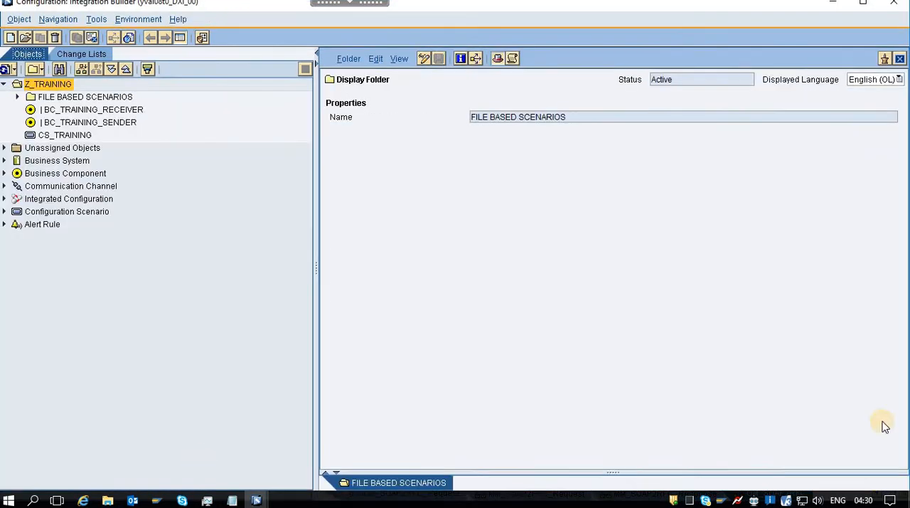
left_click(108, 129)
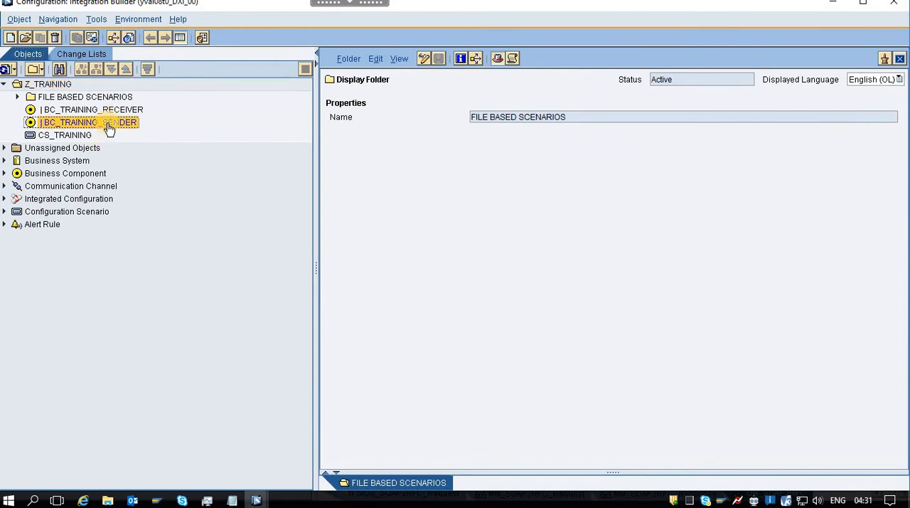
Review the Integration Directory steps in NOTES.txt, covering the Z_TRAINING folder and the sender component BC_TRAINING_SENDER.
left_click(230, 499)
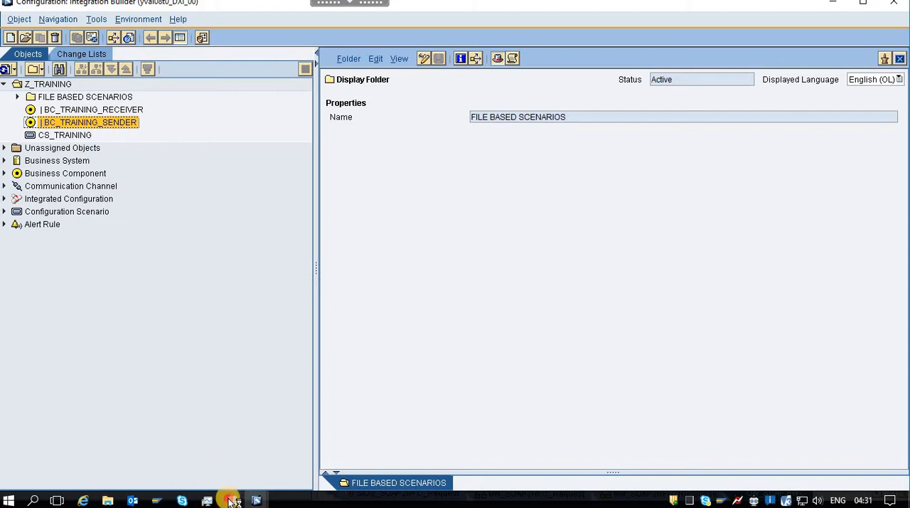
left_click(165, 450)
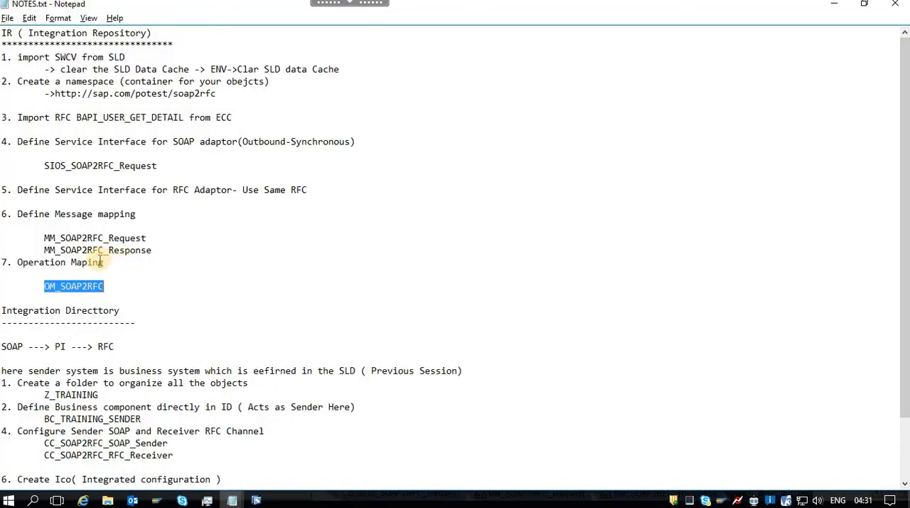
scroll(169, 280, "down", 2)
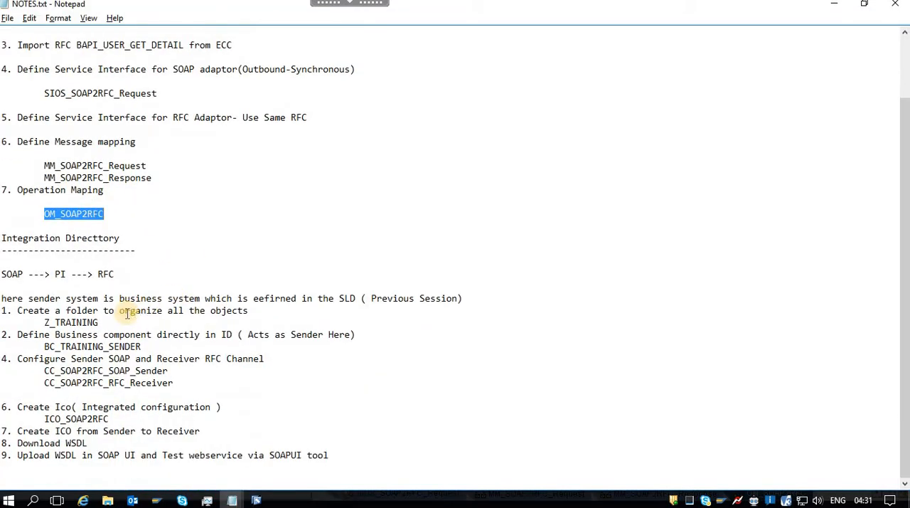
left_click(93, 322)
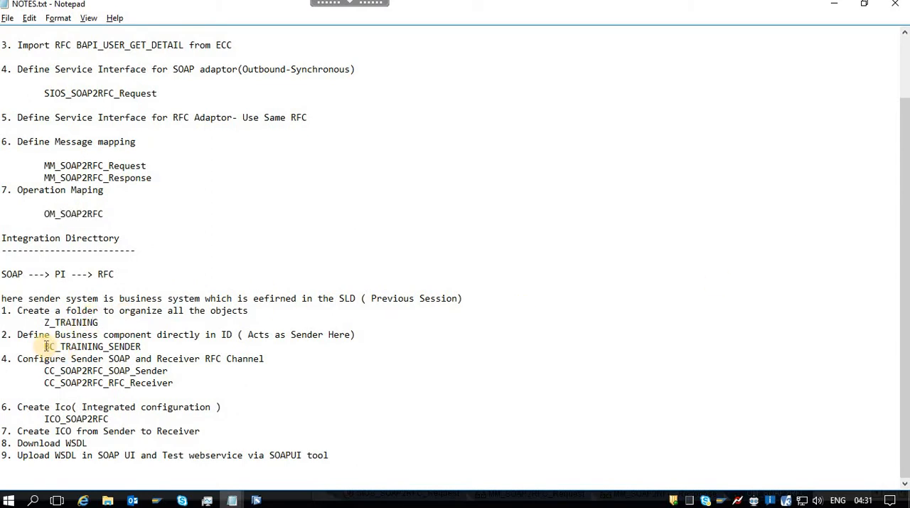
left_click_drag(239, 334, 152, 334)
left_click_drag(49, 346, 141, 346)
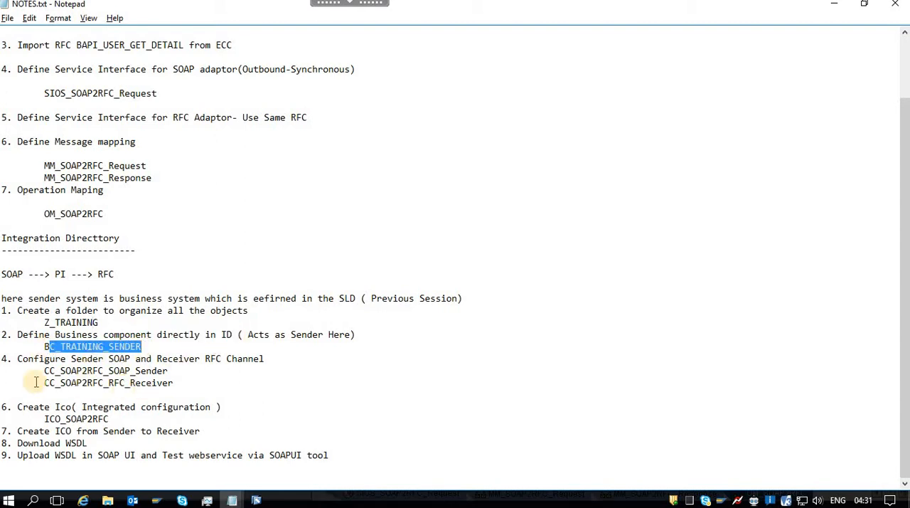
Find business system BSD4S300 in the Integration Builder and record it beside BC_TRAINING_SENDER in NOTES.txt.
key("alt+Tab")
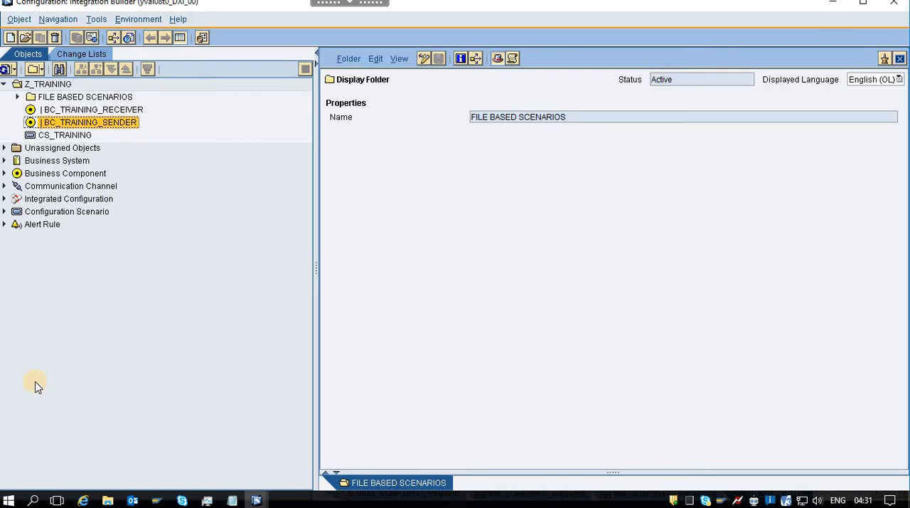
left_click(4, 161)
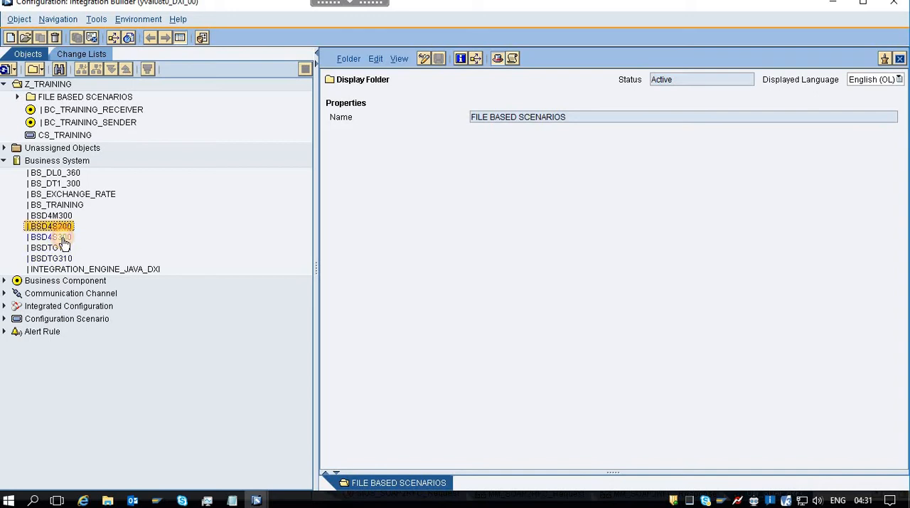
left_click(63, 238)
key("alt+Tab")
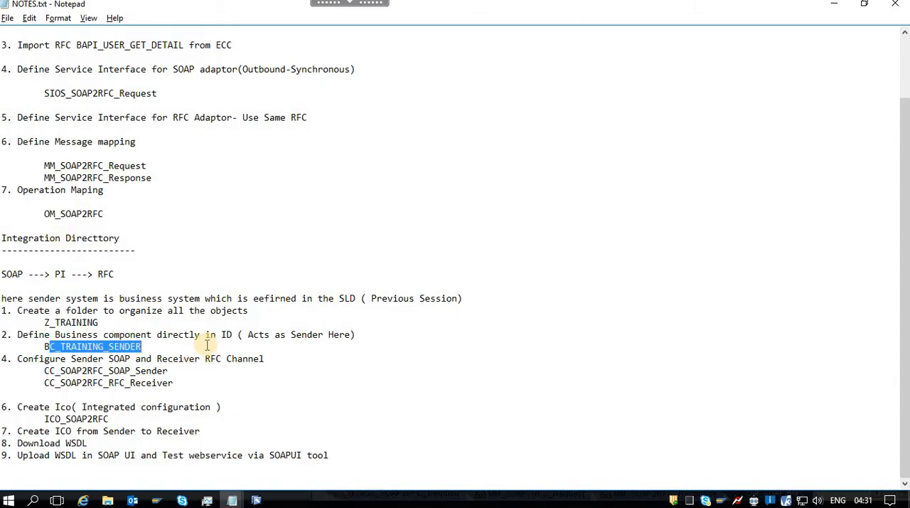
left_click(165, 346)
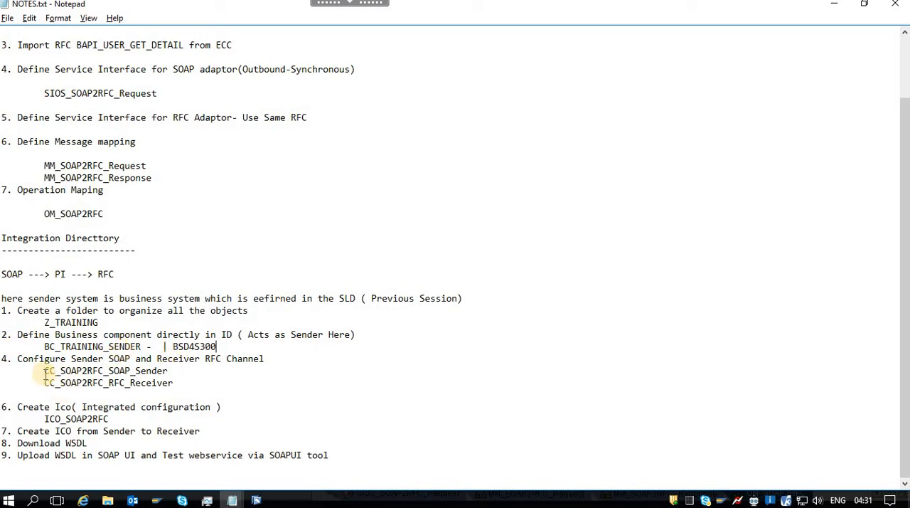
Create the communication channel CC_SOAP2RFC_SOAP_Sender for BC_TRAINING_SENDER in folder Z_TRAINING, copying its name from the notes.
left_click_drag(42, 370, 177, 372)
key("ctrl+c")
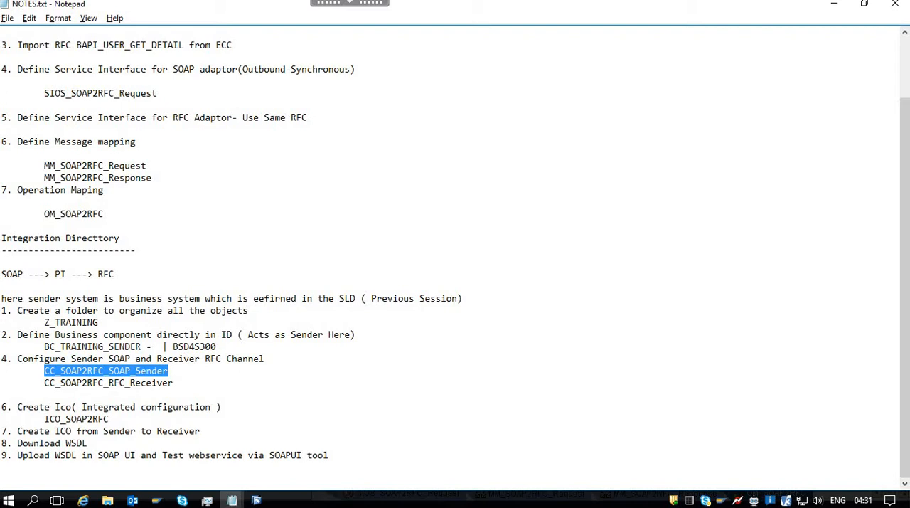
key("alt+Tab")
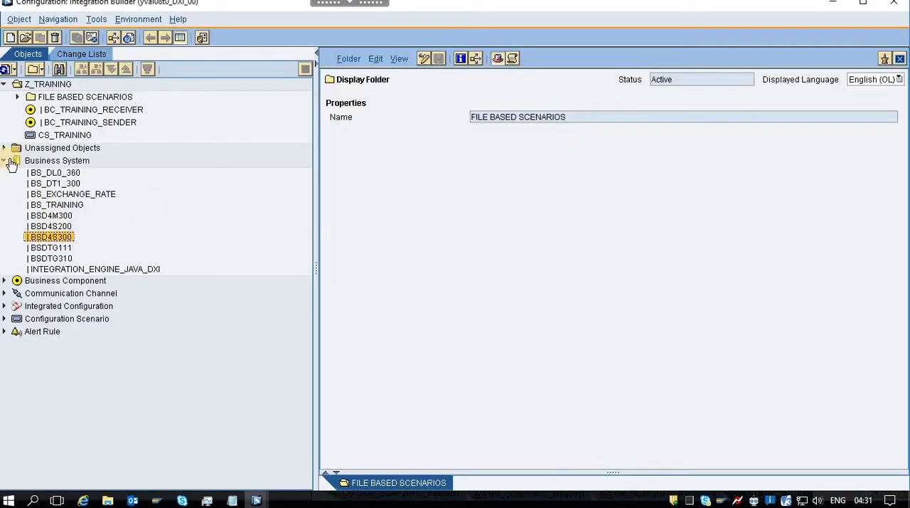
right_click(176, 128)
left_click(201, 136)
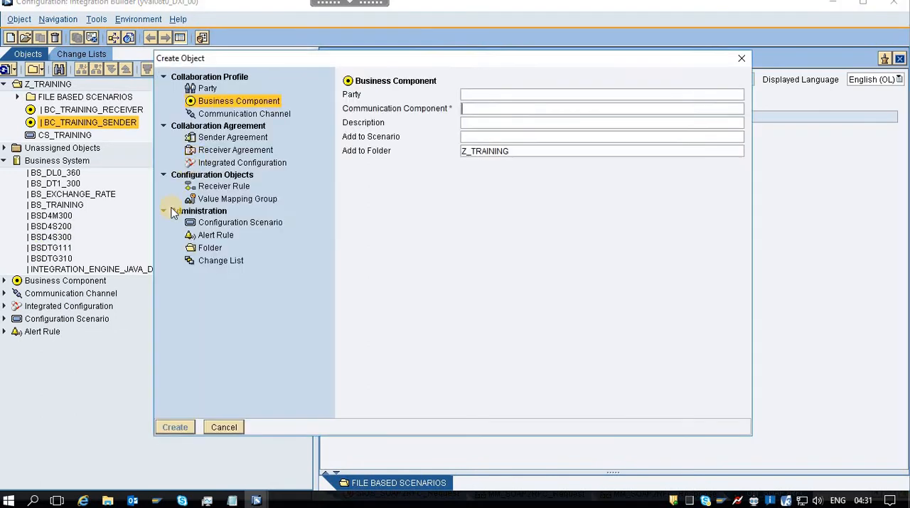
left_click(235, 114)
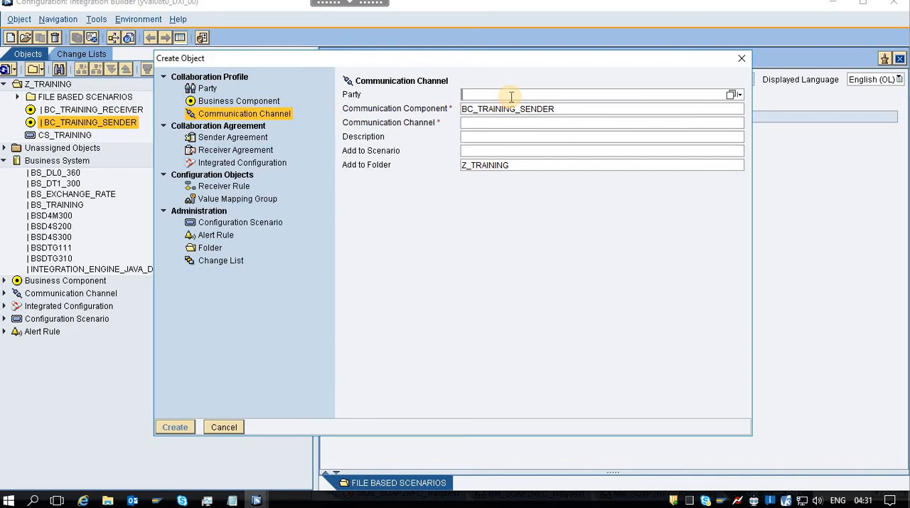
key("ctrl+v")
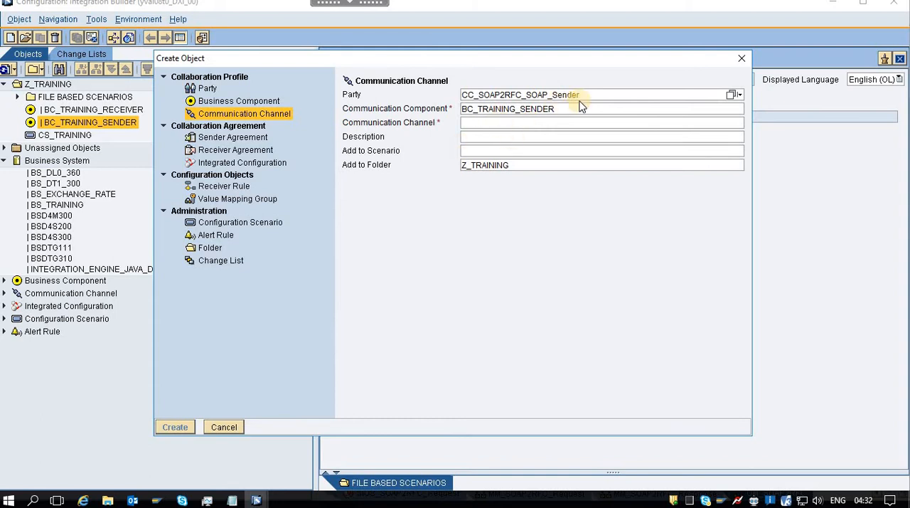
left_click_drag(580, 95, 390, 101)
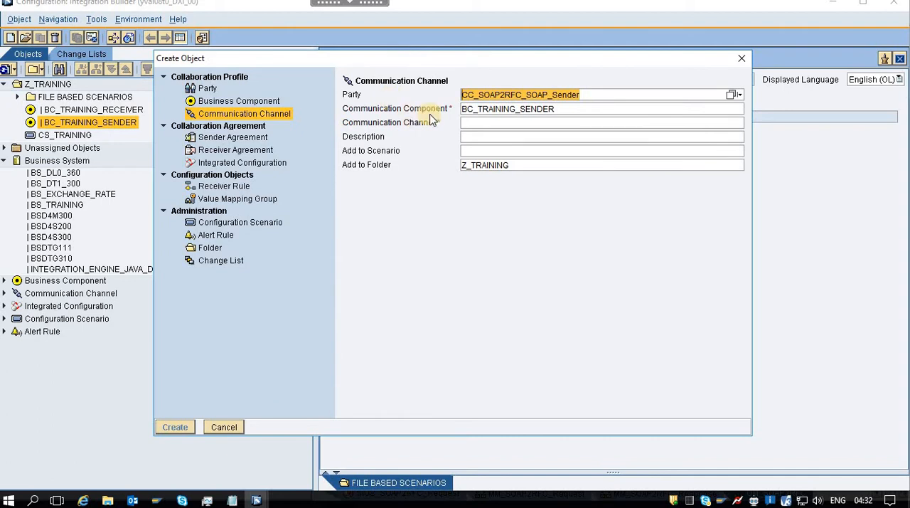
key("ctrl+x")
left_click(473, 125)
key("ctrl+v")
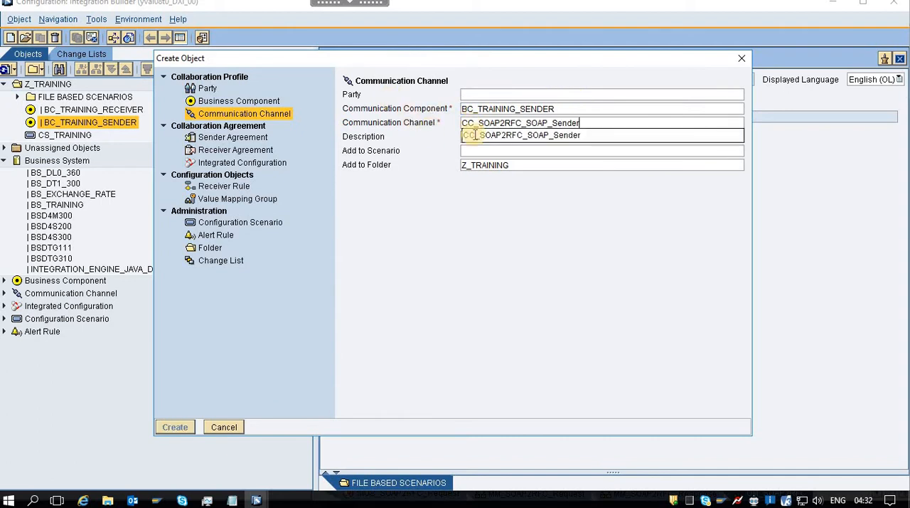
left_click(539, 135)
left_click(183, 427)
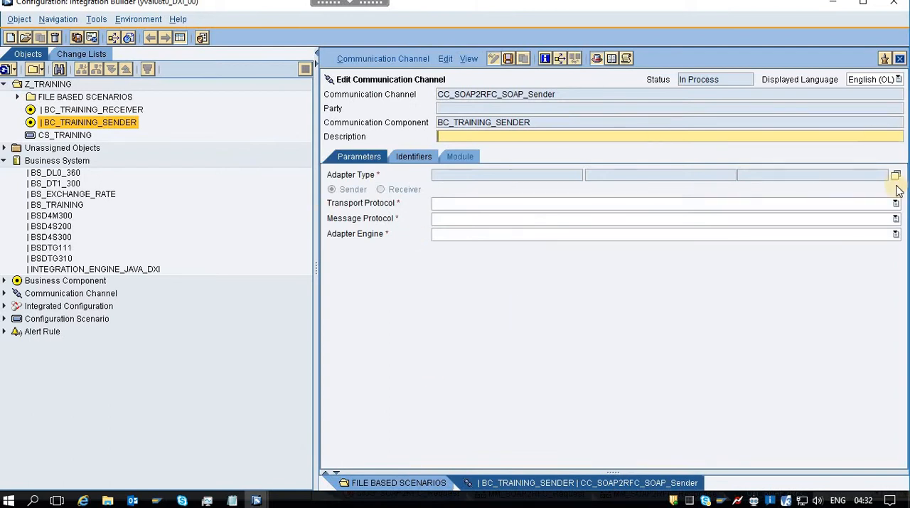
Set the adapter type of CC_SOAP2RFC_SOAP_Sender to SOAP from SAP BASIS 7.50.
left_click(896, 174)
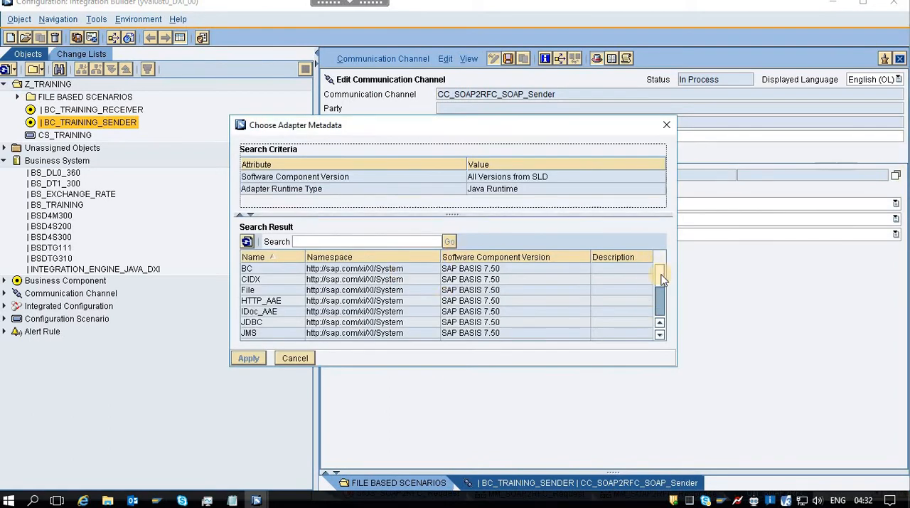
left_click_drag(662, 283, 665, 305)
double_click(286, 332)
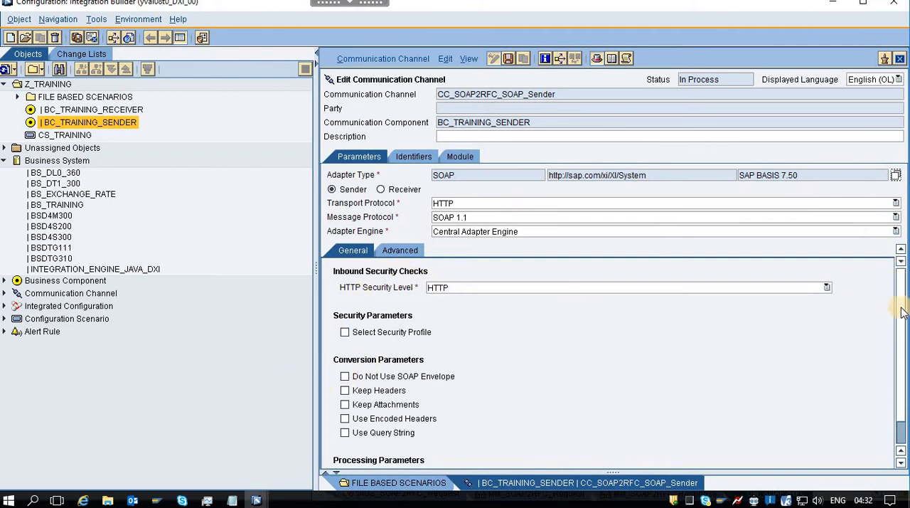
Check the quality of service options, keep Best Effort with Use Encoded Headers off, and save the SOAP sender channel.
scroll(905, 377, "down", 1)
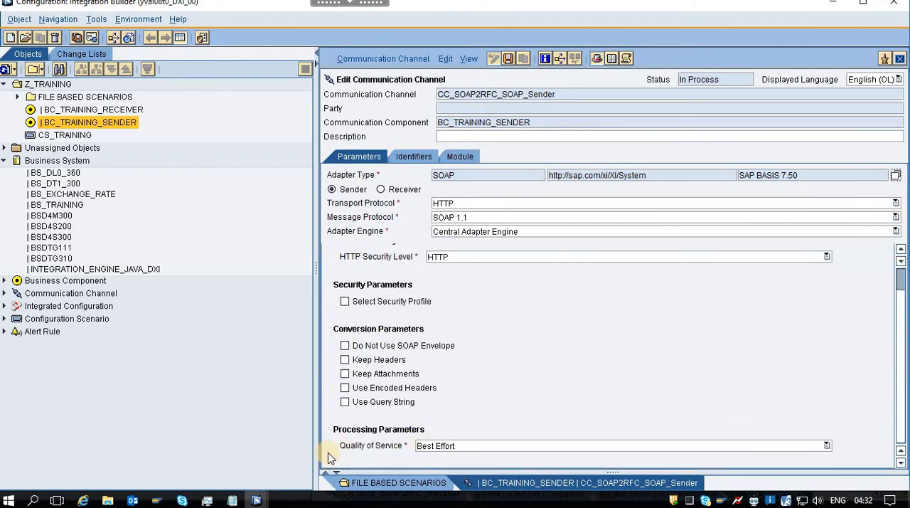
left_click(518, 447)
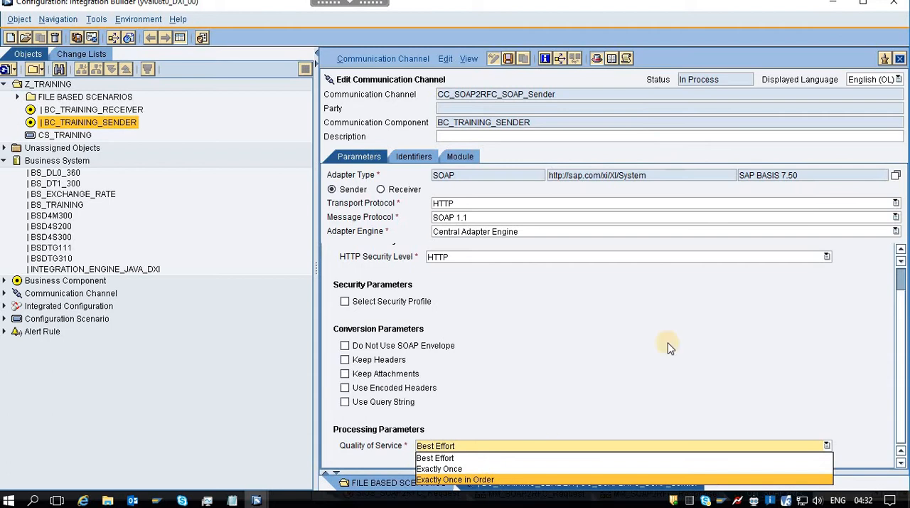
left_click(574, 386)
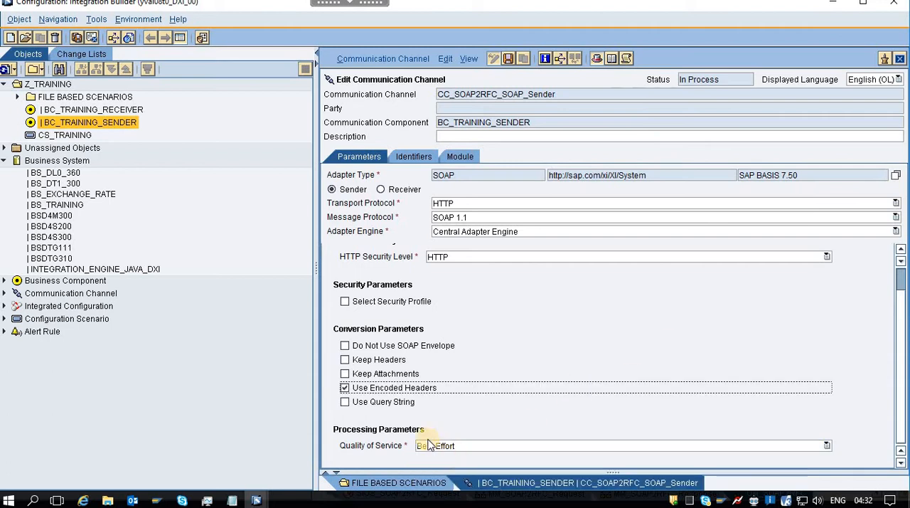
left_click(344, 388)
left_click(510, 58)
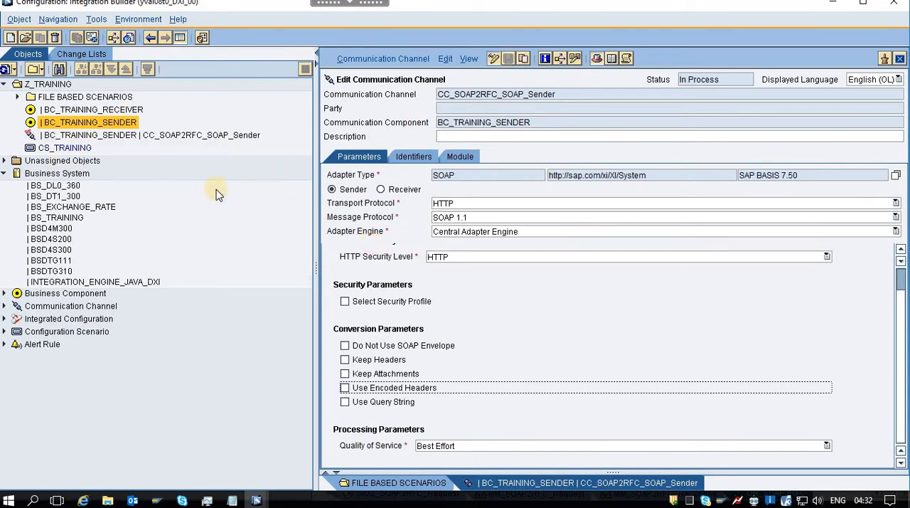
Create the communication channel CC_SOAP2RFC_RFC_Receiver for BC_TRAINING_RECEIVER in folder Z_TRAINING, copying its name from NOTES.txt.
right_click(226, 112)
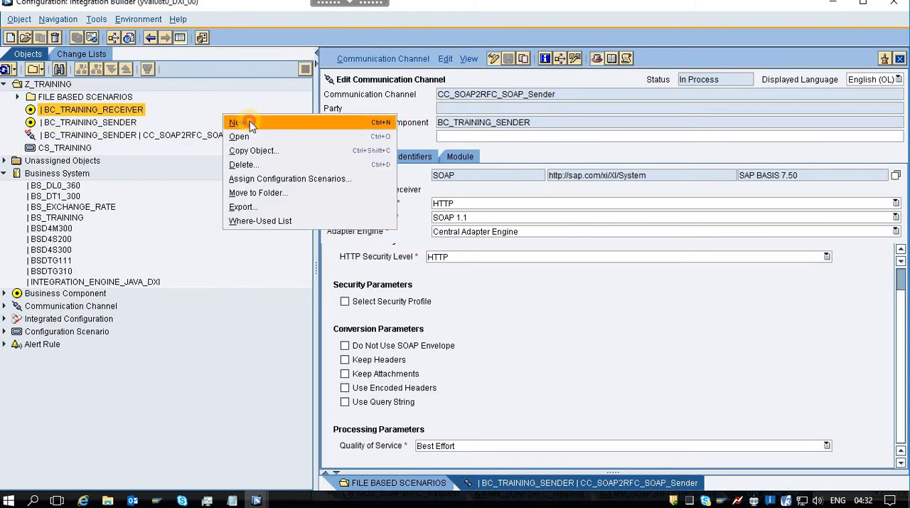
left_click(250, 121)
left_click(244, 115)
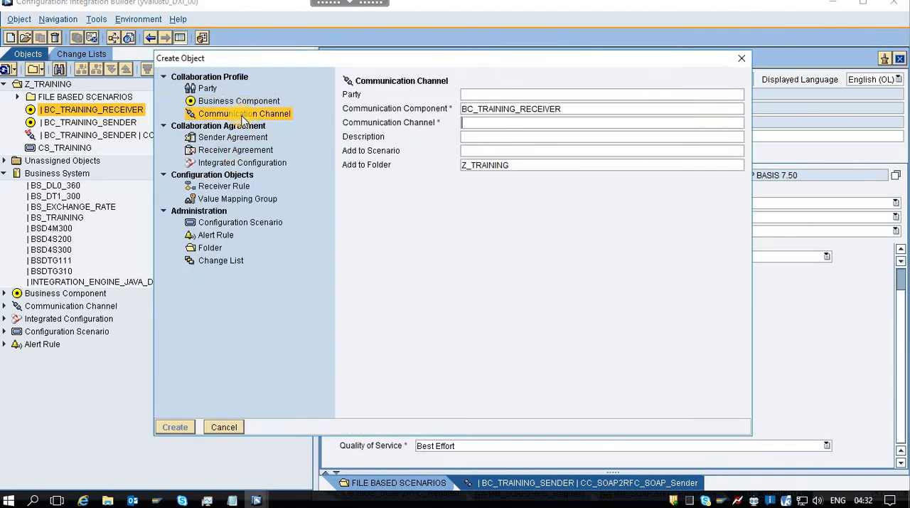
key("alt+Tab")
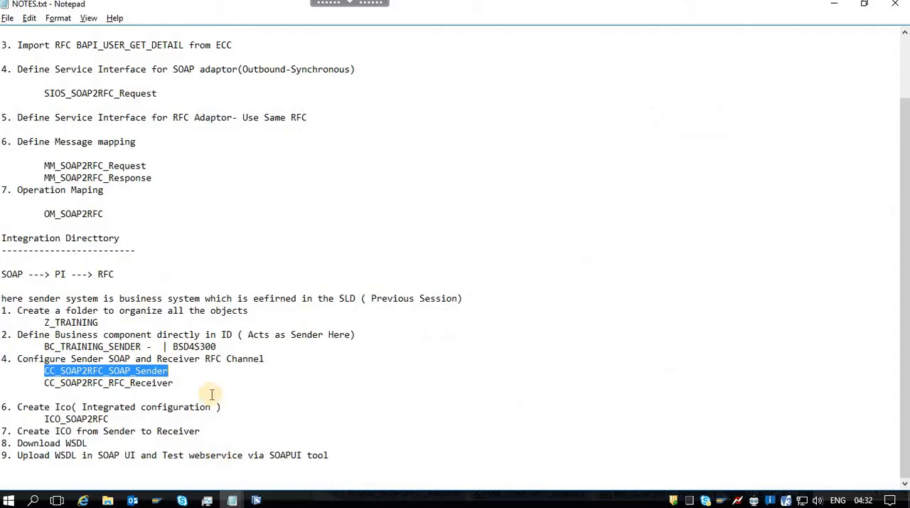
double_click(128, 384)
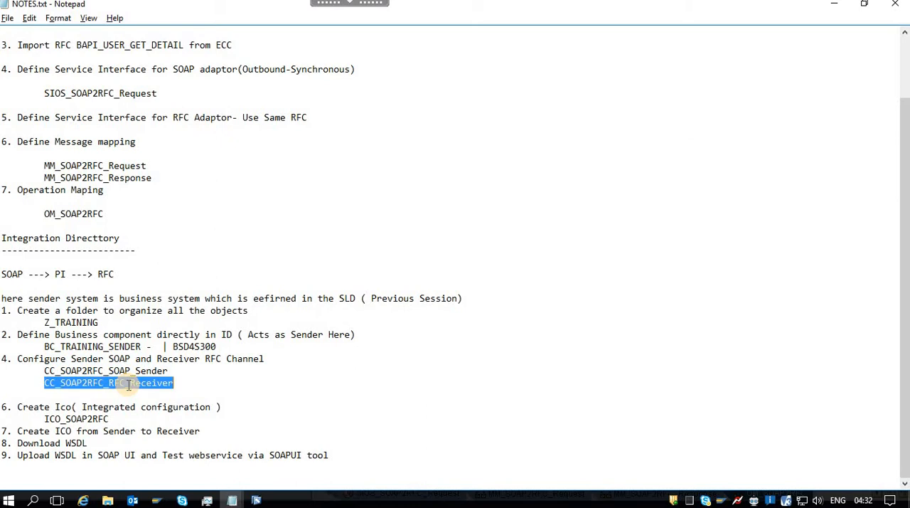
key("alt+Tab")
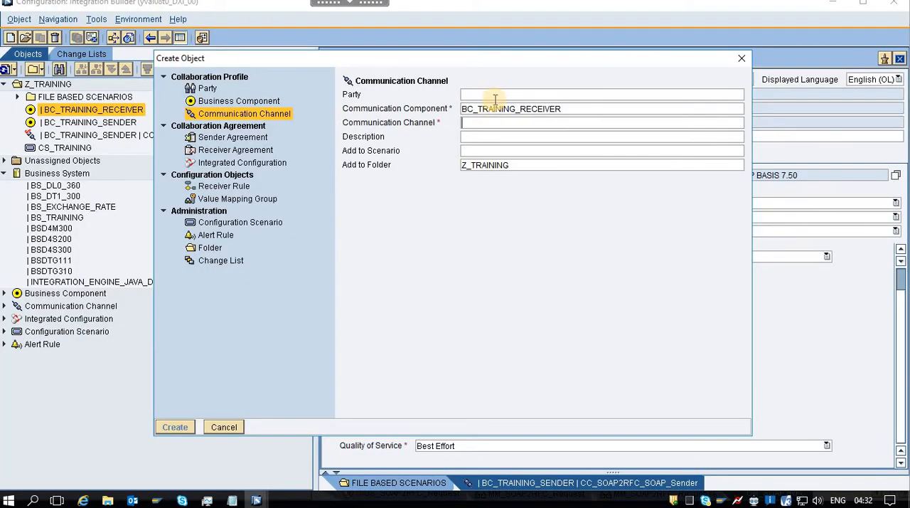
left_click(474, 124)
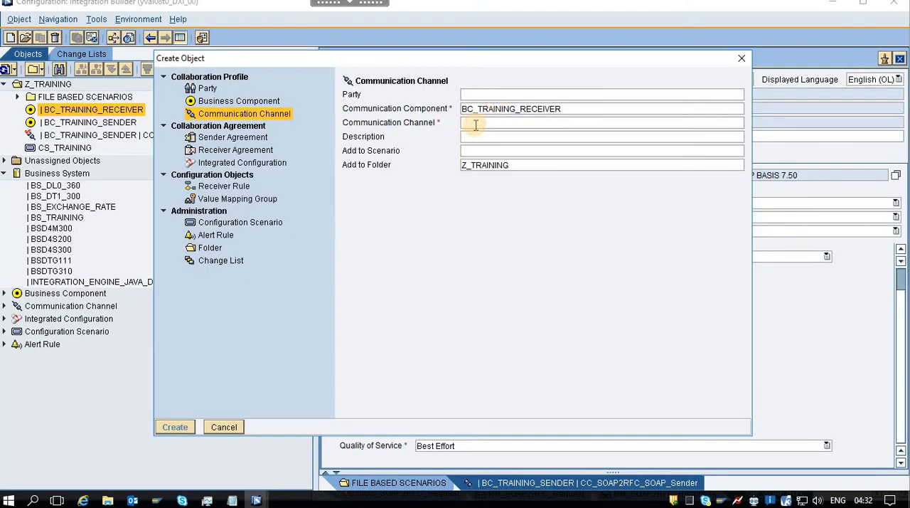
key("ctrl+v")
left_click(540, 136)
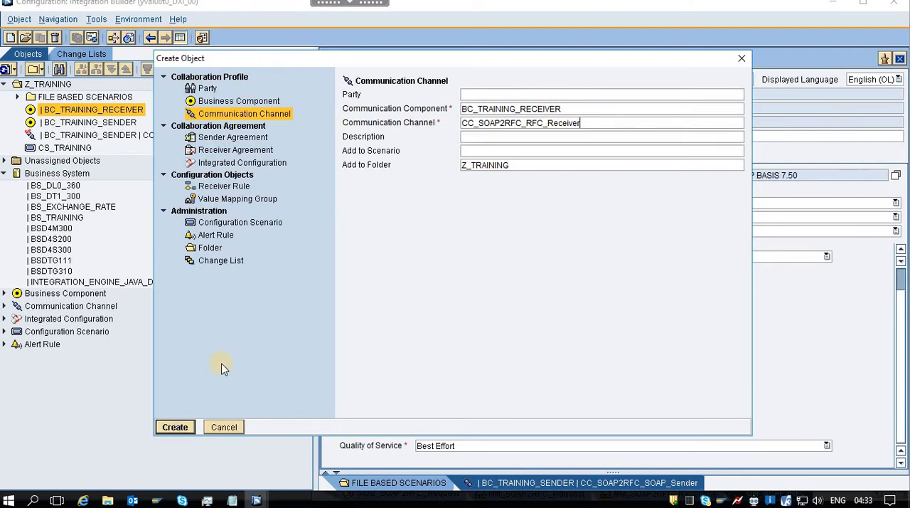
left_click(174, 427)
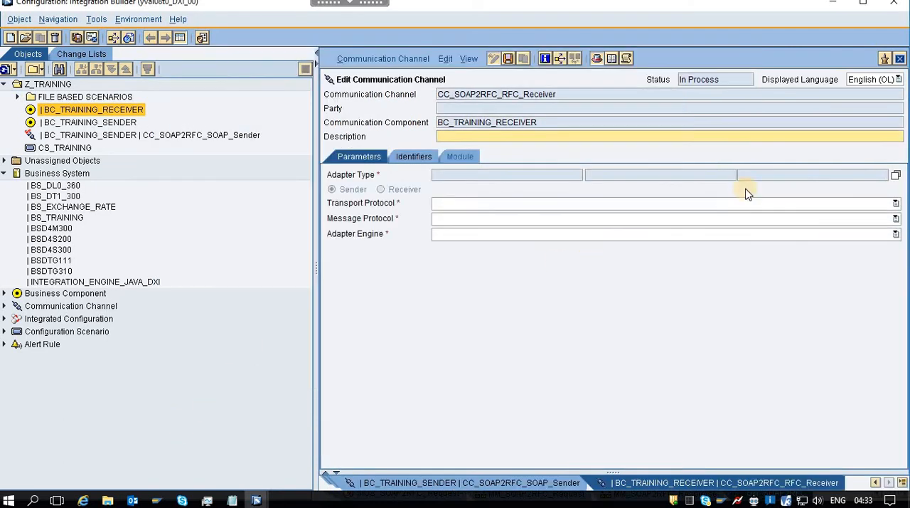
Set the adapter type of CC_SOAP2RFC_RFC_Receiver to RFC from SAP BASIS 7.50 and its direction to Receiver.
left_click(895, 175)
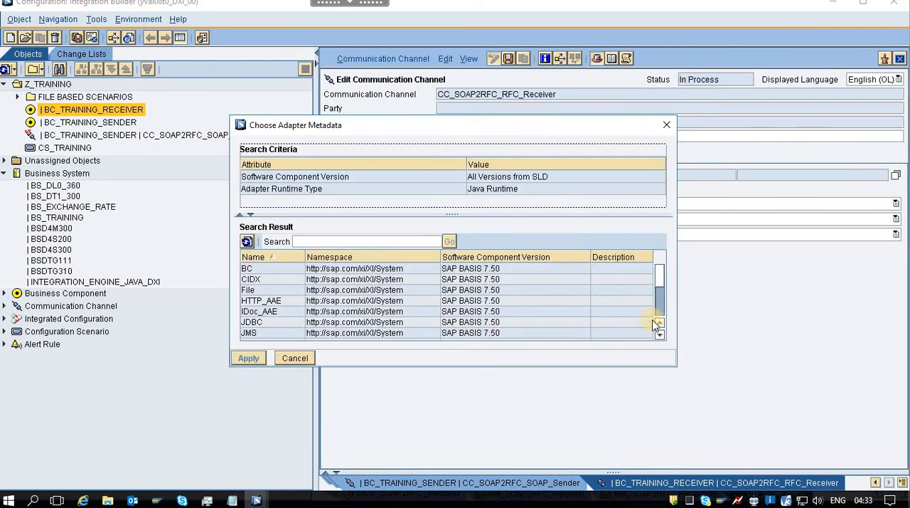
left_click(660, 335)
left_click(660, 335)
left_click(660, 335)
left_click(660, 335)
left_click(660, 335)
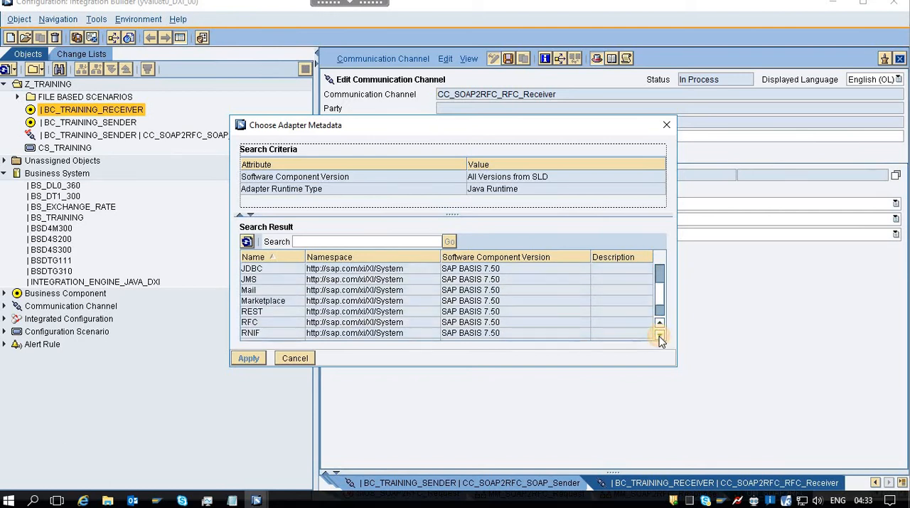
double_click(264, 323)
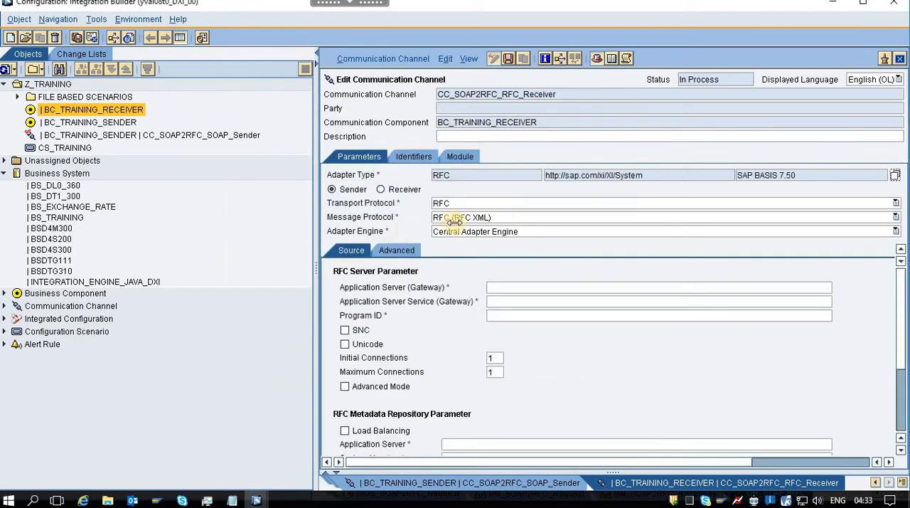
left_click(380, 189)
Set the RFC client's application server to yval4bc0.inetpsa.com, taken from FilePath.txt, and the system number to 00.
left_click_drag(901, 312, 897, 332)
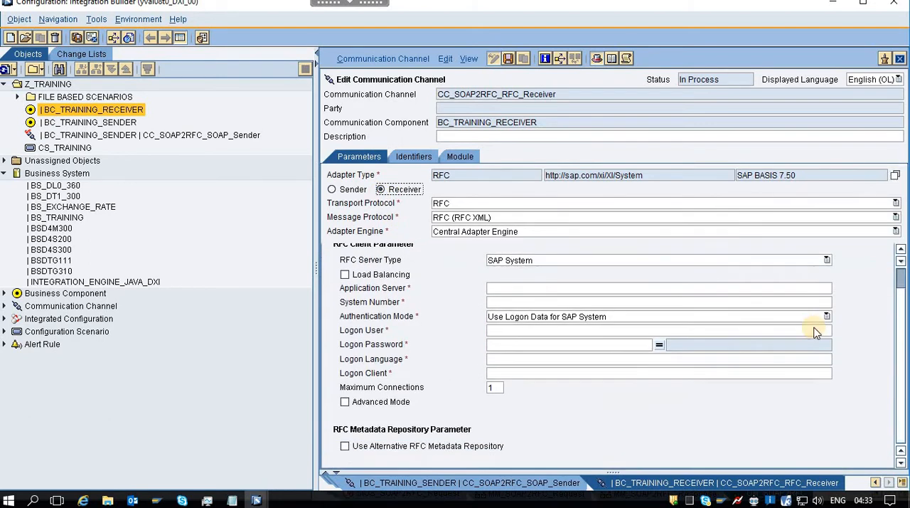
left_click(505, 290)
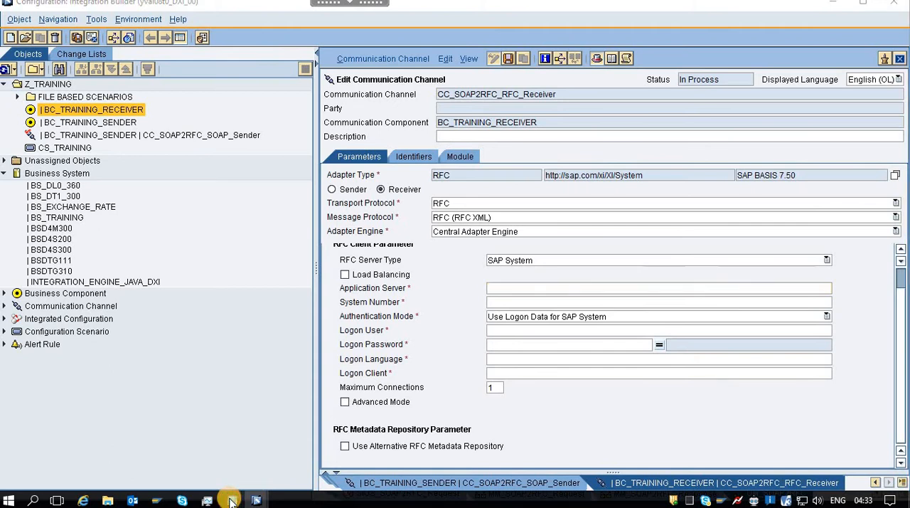
mouse_move(231, 502)
left_click(283, 441)
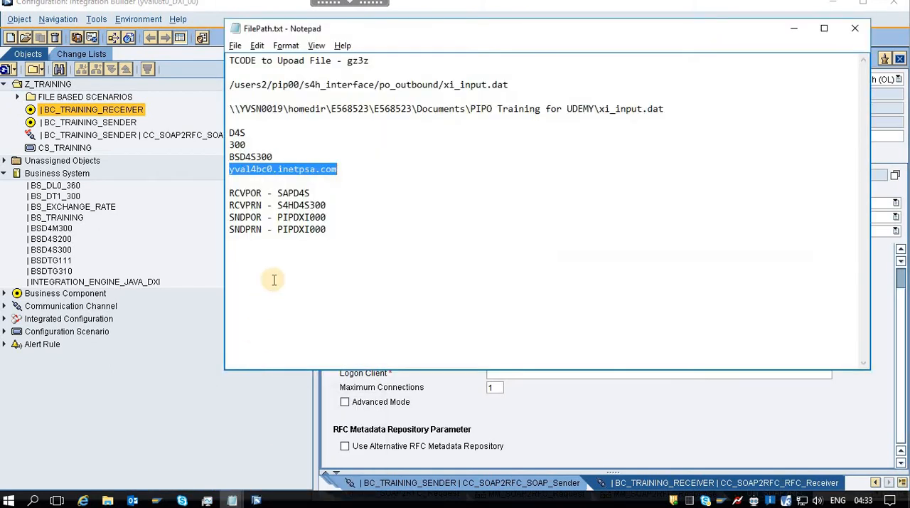
key("alt+Tab")
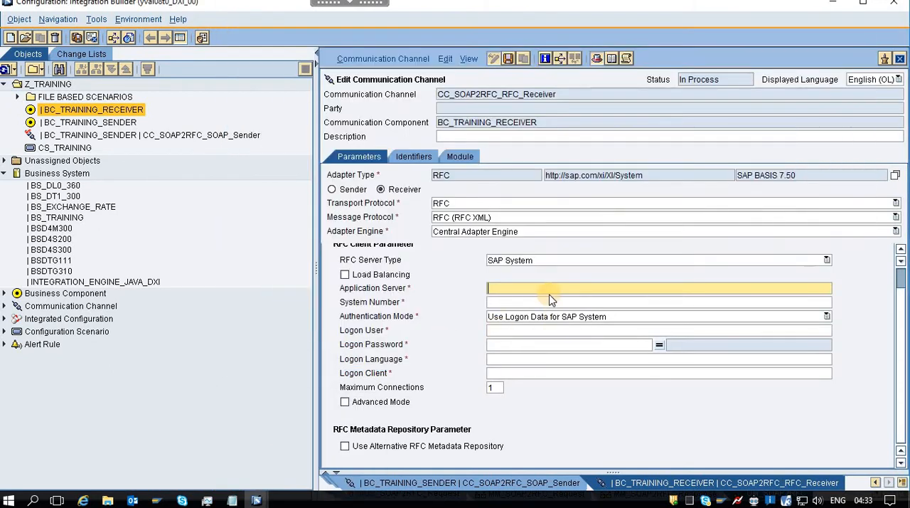
type("yval4bc0.inetpsa.com")
left_click(527, 304)
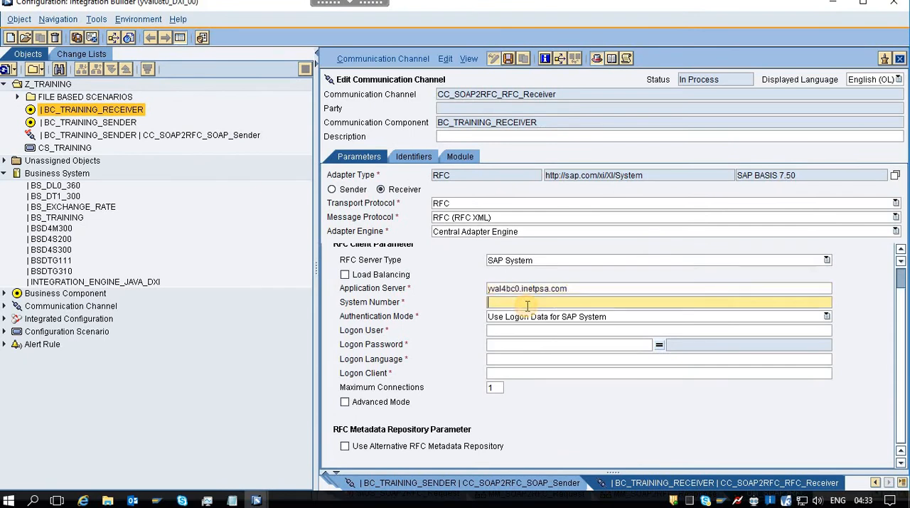
Enter the logon user and the logon password with its confirmation for the RFC receiver channel.
left_click(505, 334)
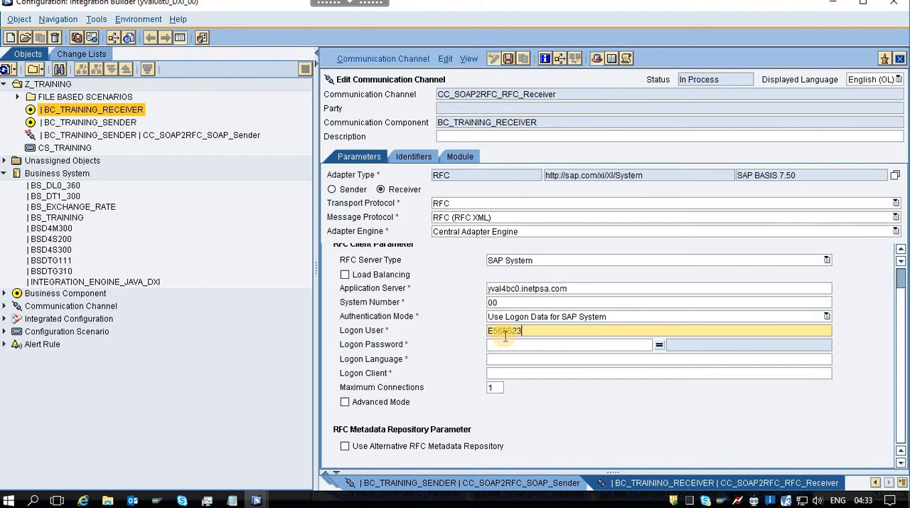
key("Tab")
type("*")
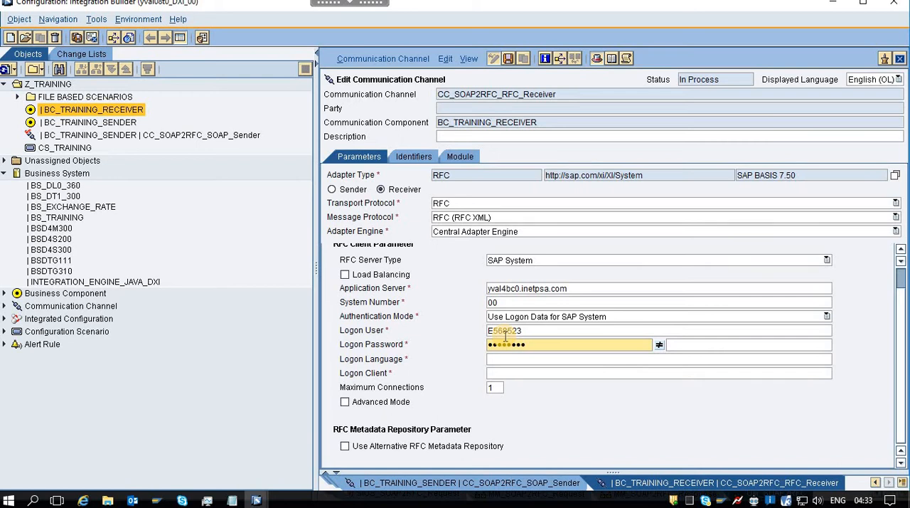
key("Tab")
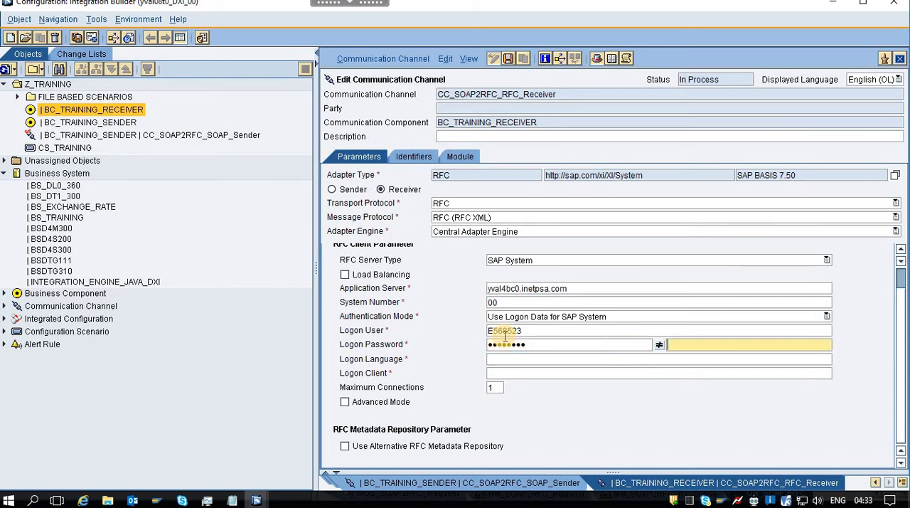
type("********")
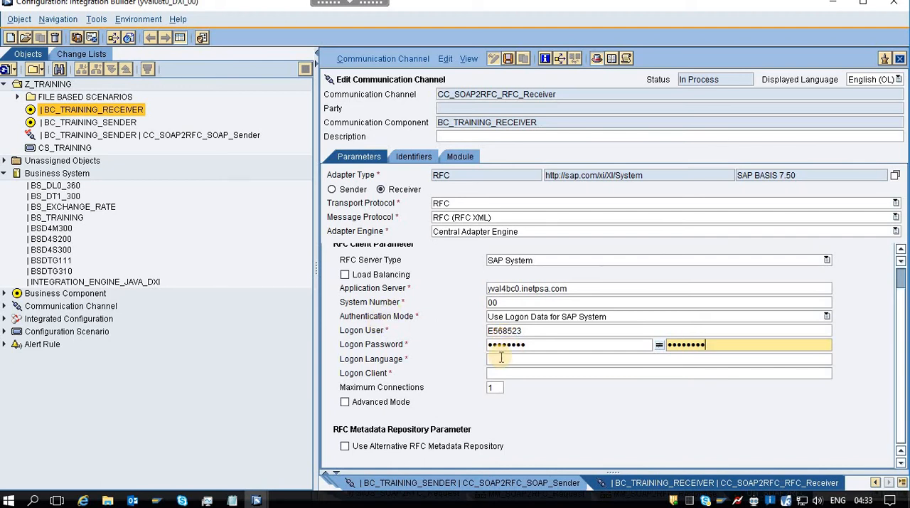
Set the logon language to EN and the logon client to 300, and save the RFC receiver channel.
left_click(541, 365)
type("EN")
left_click(515, 372)
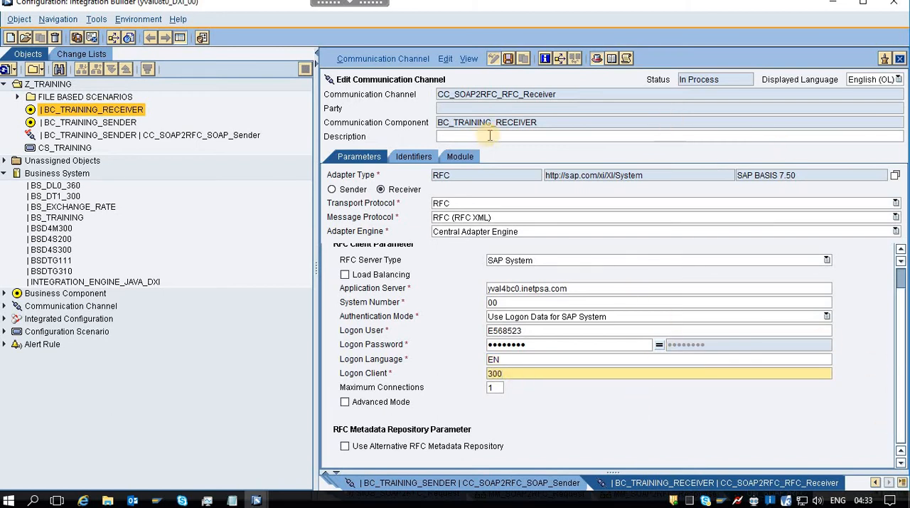
left_click(509, 60)
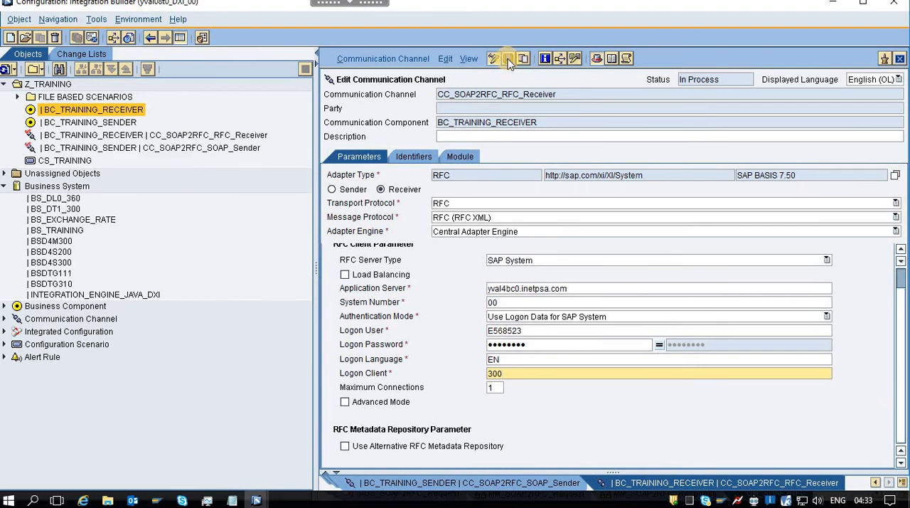
Check NOTES.txt for the next Integration Directory task, look at operation mapping OM_SOAP2RFC, and return to the Integration Builder.
key("alt+Tab")
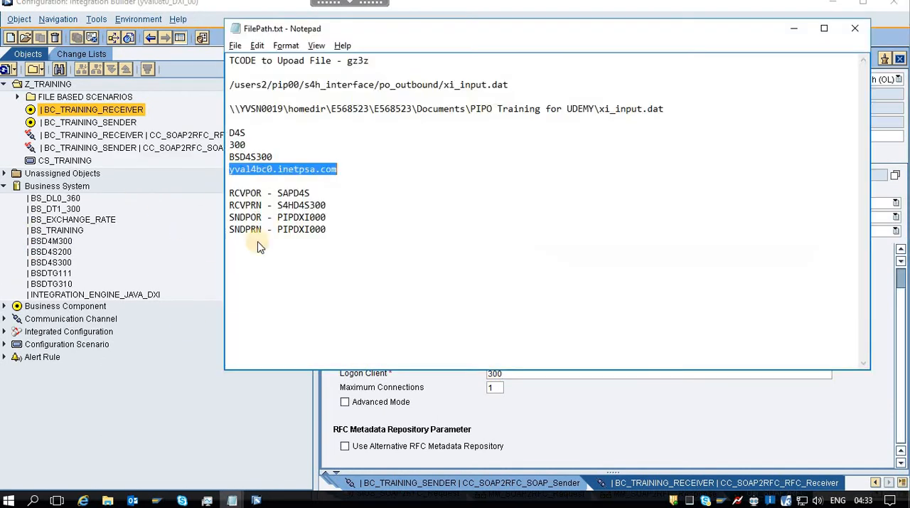
key("alt+Tab")
key("Tab")
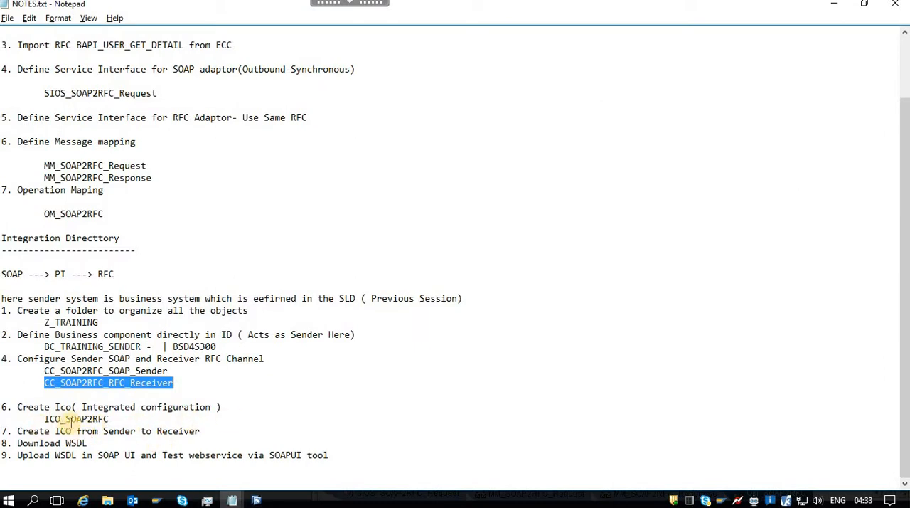
key("alt+Tab")
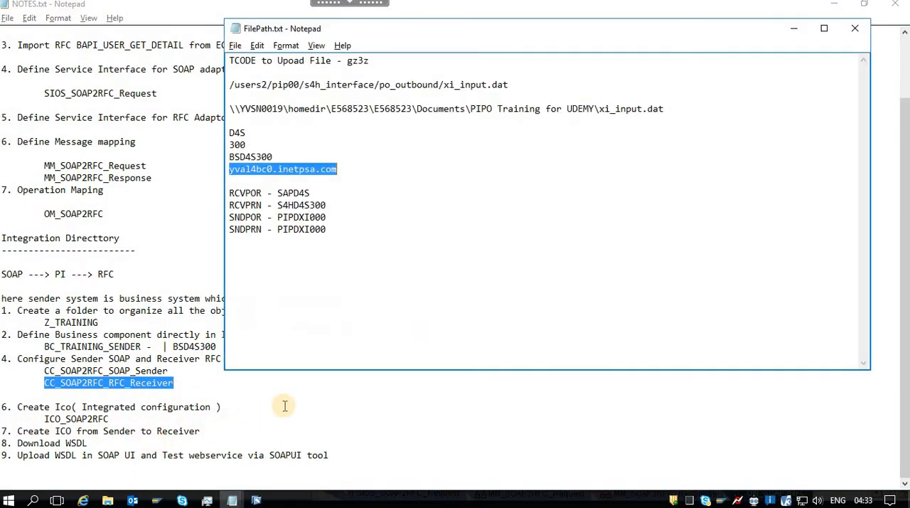
mouse_move(256, 500)
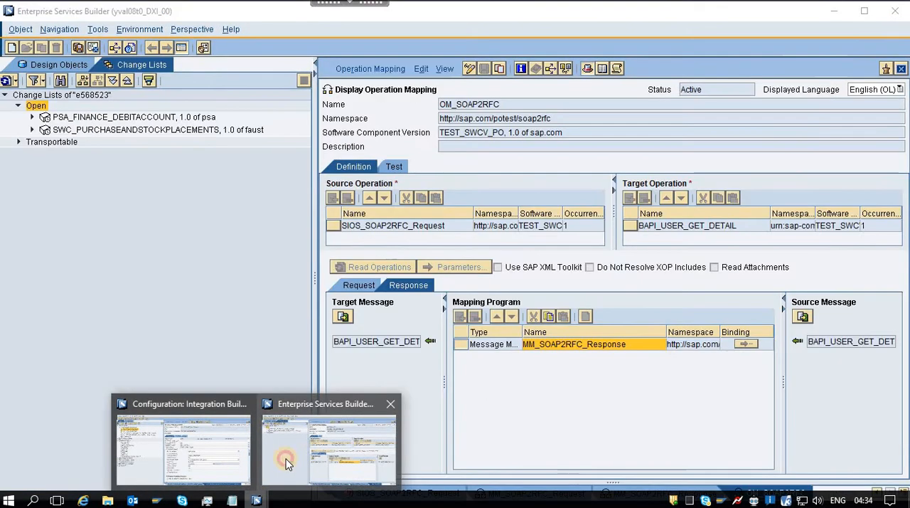
left_click(286, 463)
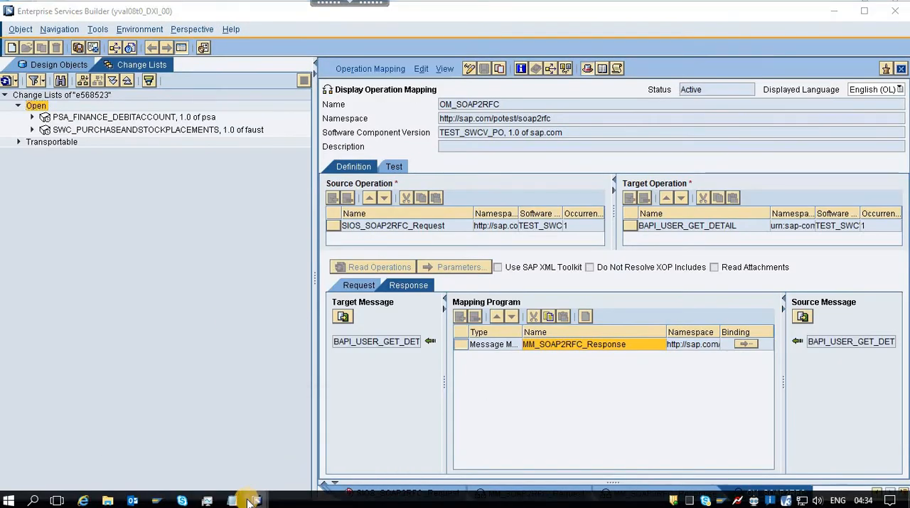
mouse_move(256, 500)
left_click(188, 459)
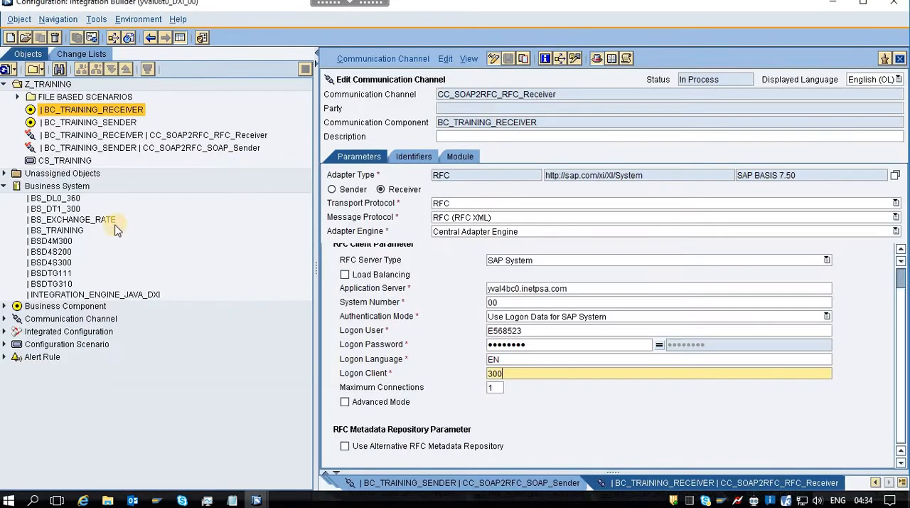
Start a new integrated configuration in folder Z_TRAINING and choose BC_TRAINING_SENDER as its sender communication component, searching with BC_TRAINING_*.
right_click(253, 108)
left_click(278, 114)
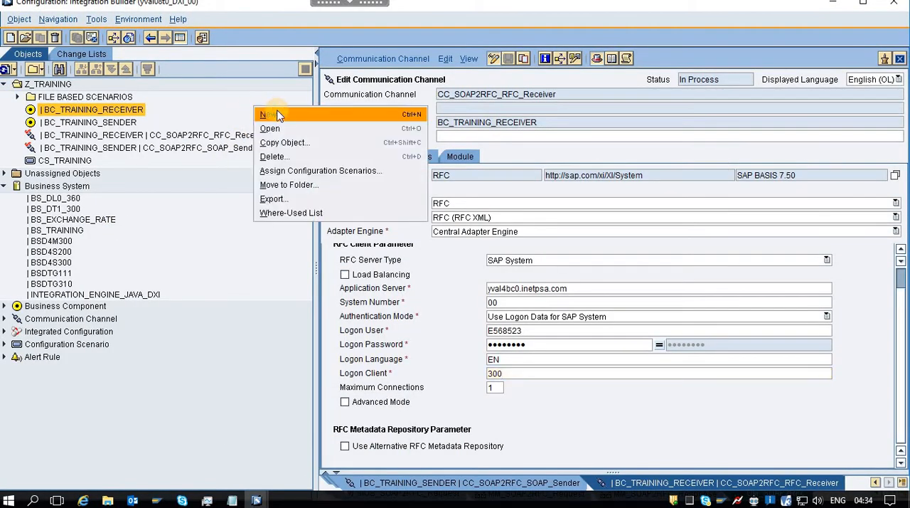
left_click(222, 164)
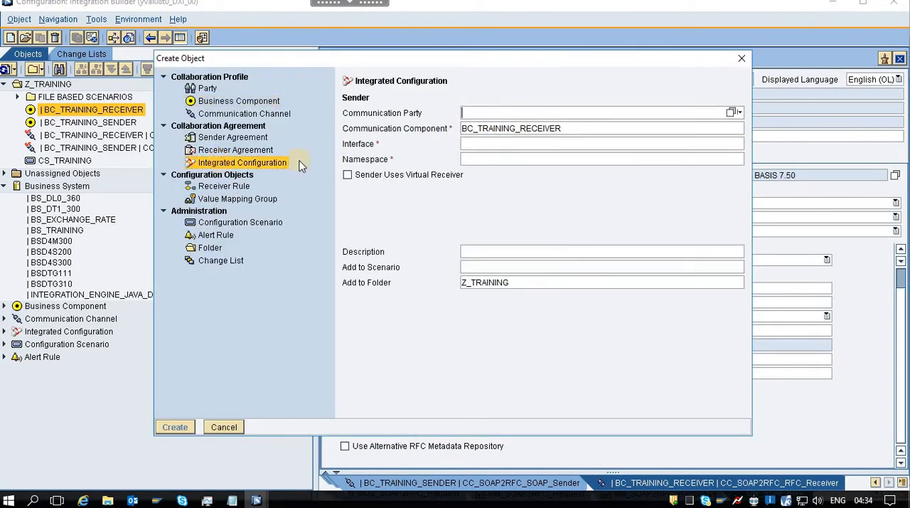
left_click(584, 131)
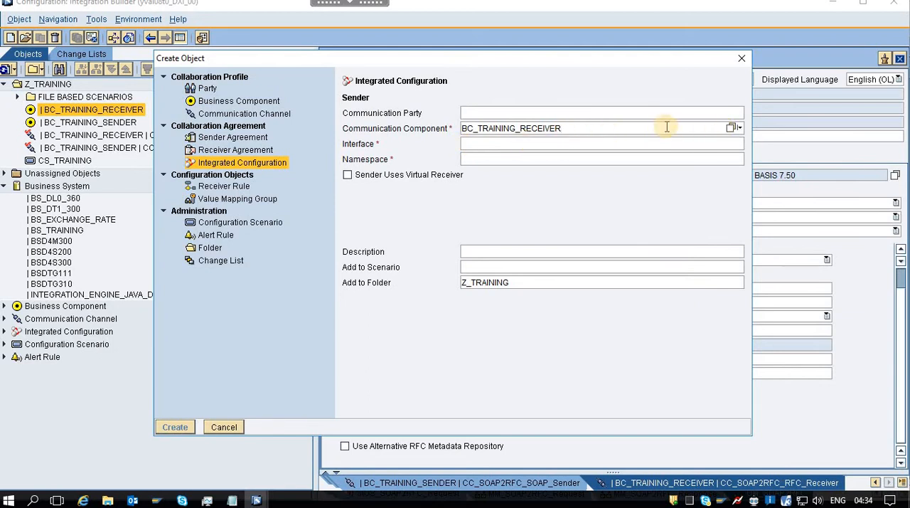
key("BackSpace")
key("BackSpace")
key("BackSpace")
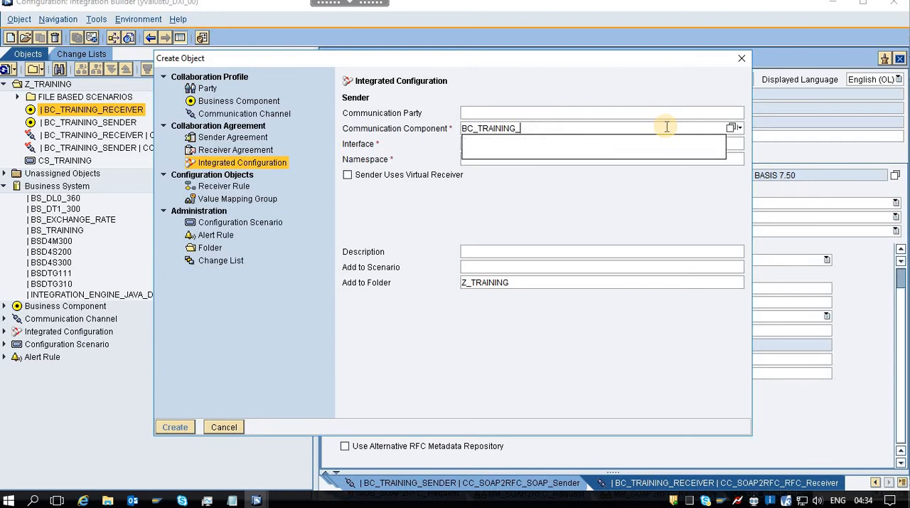
type("*")
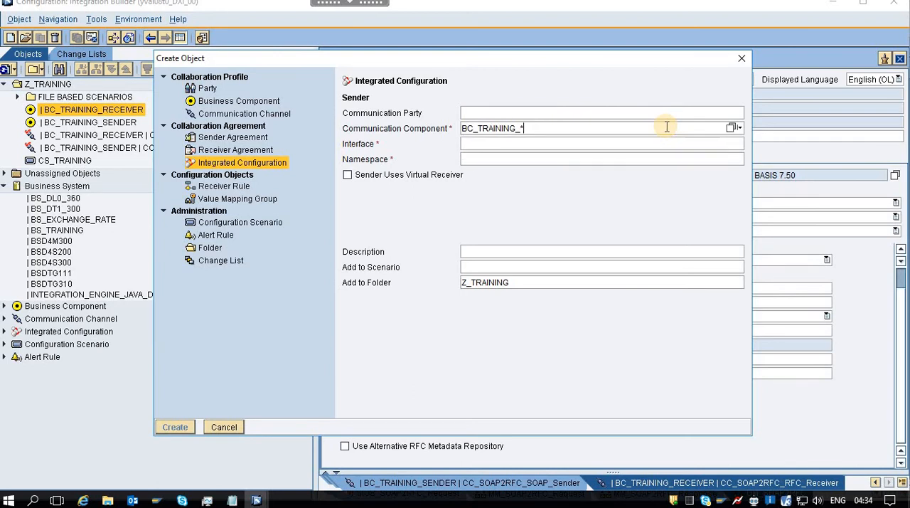
left_click(735, 129)
double_click(302, 281)
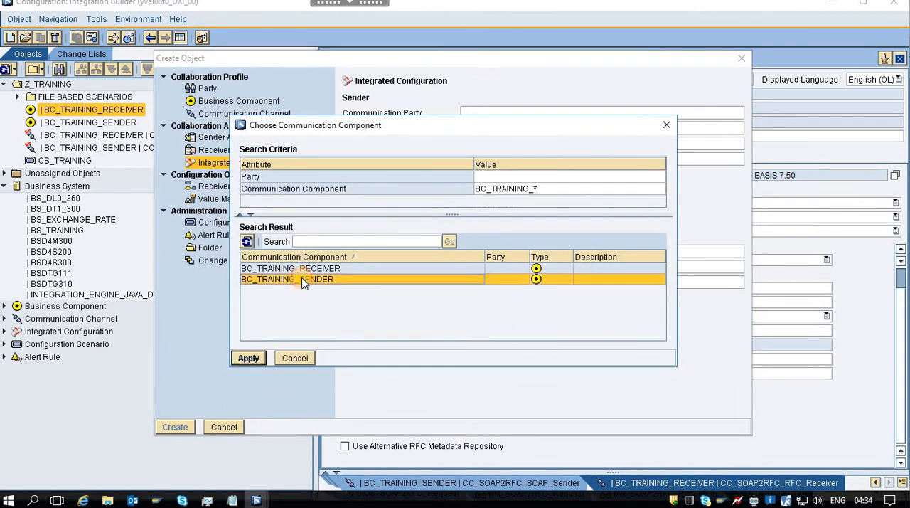
Choose SIOS_SOAP2RFC_Request as the sender interface and create the integrated configuration.
left_click(513, 145)
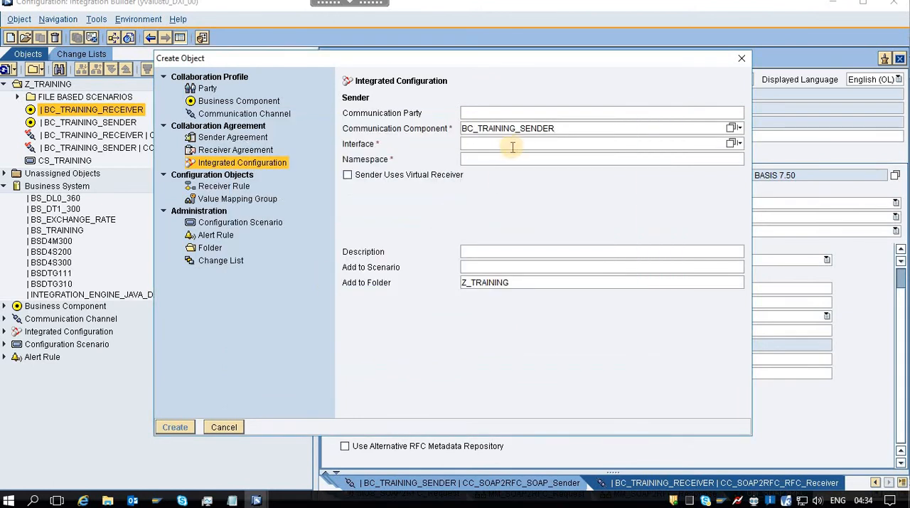
left_click(732, 144)
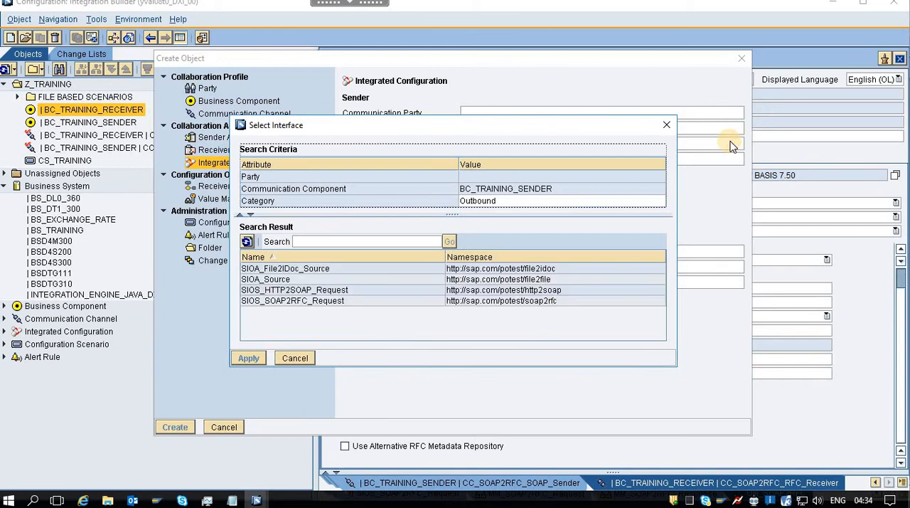
double_click(310, 300)
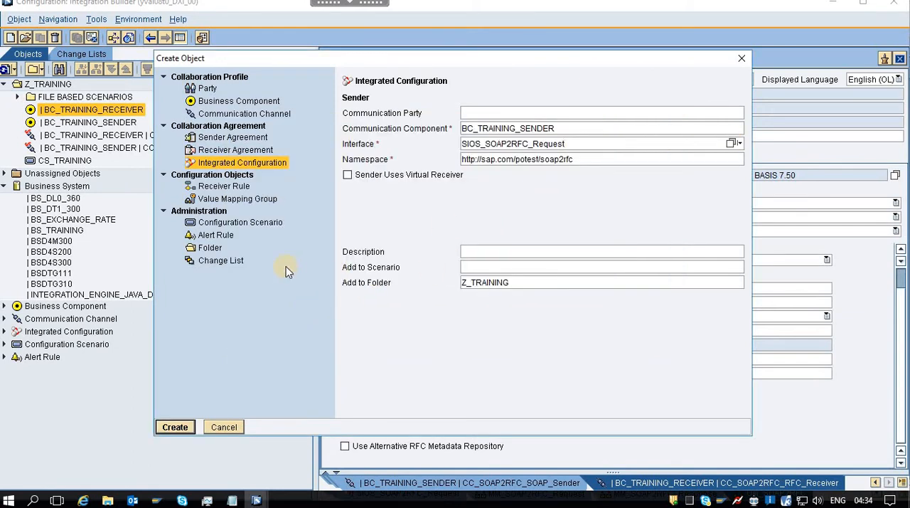
left_click(174, 427)
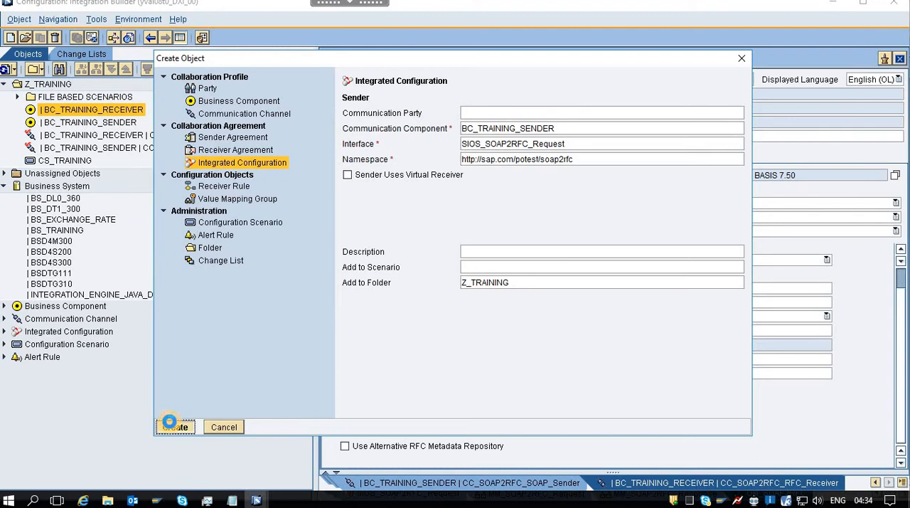
left_click(174, 427)
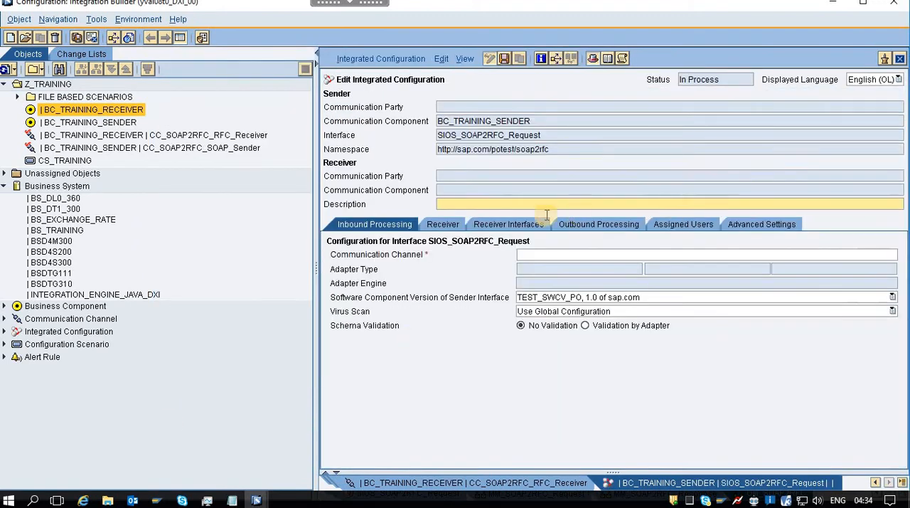
Assign CC_SOAP2RFC_SOAP_Sender as the communication channel for inbound processing.
left_click(644, 259)
left_click(886, 255)
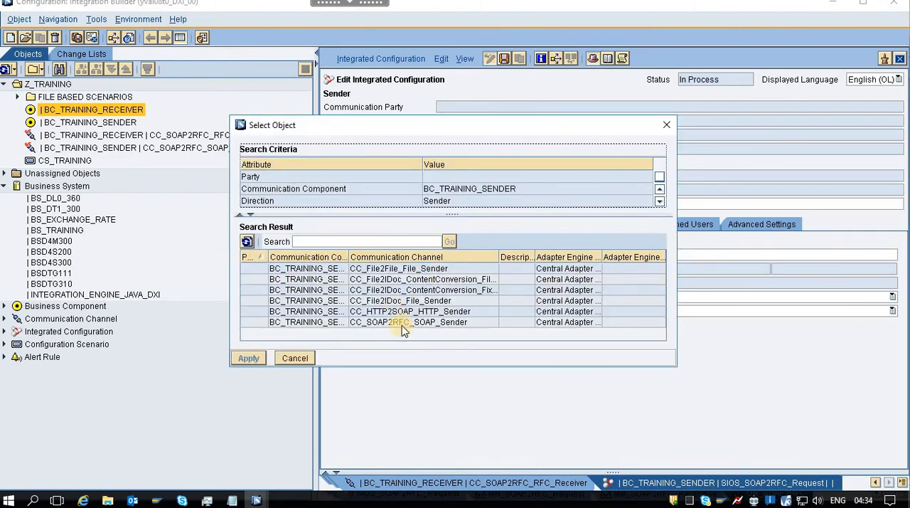
double_click(403, 324)
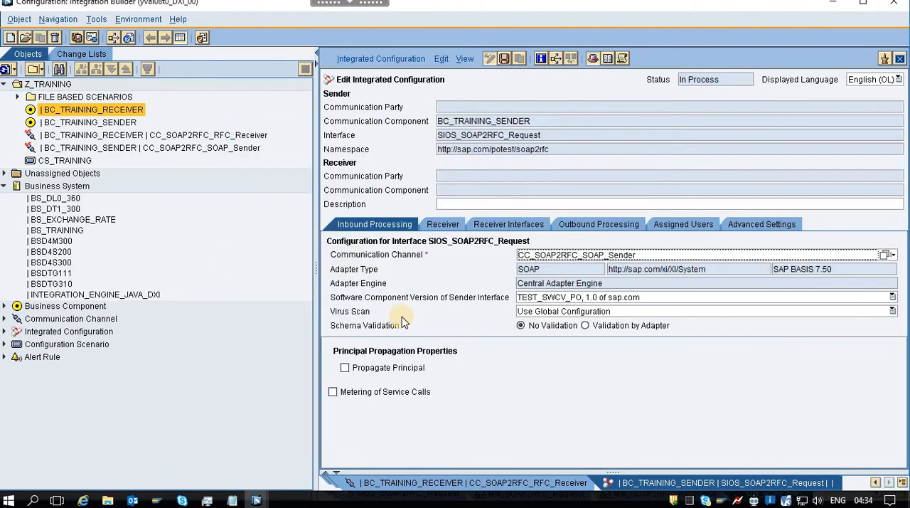
Set the configured receiver's communication component to BSD4S300, copying the name from NOTES.txt and choosing it from the component search.
left_click(440, 226)
left_click(790, 324)
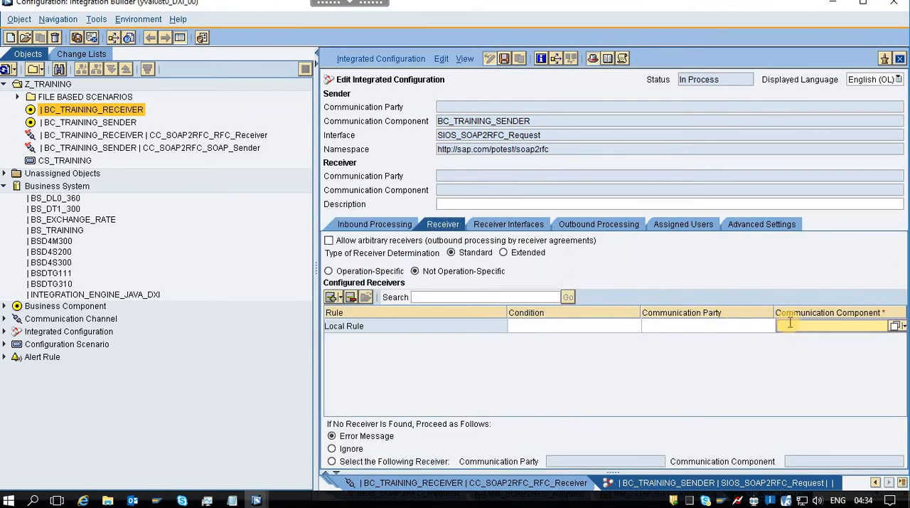
left_click(235, 501)
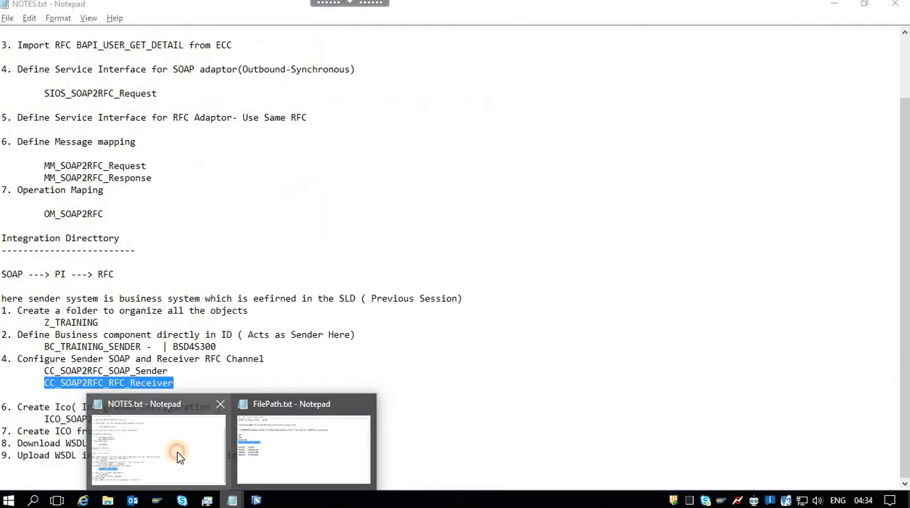
left_click(177, 452)
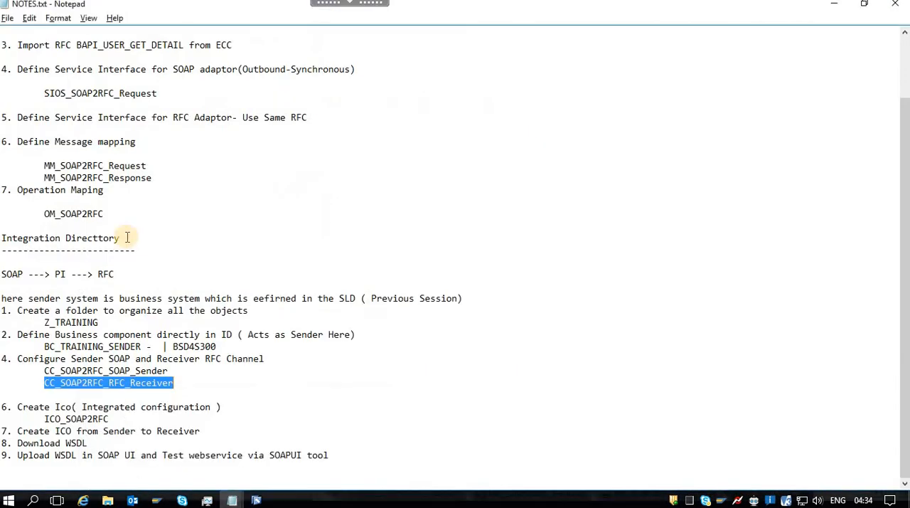
double_click(199, 347)
key("ctrl+c")
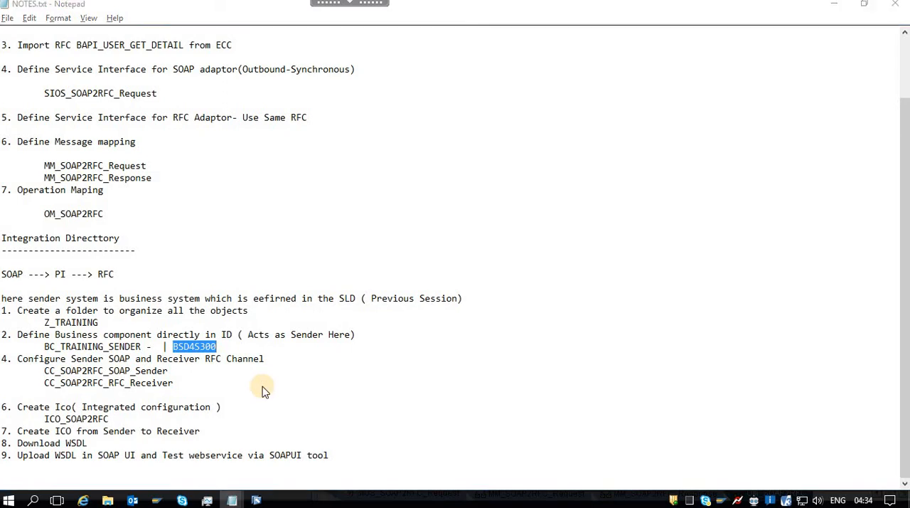
key("alt+Tab")
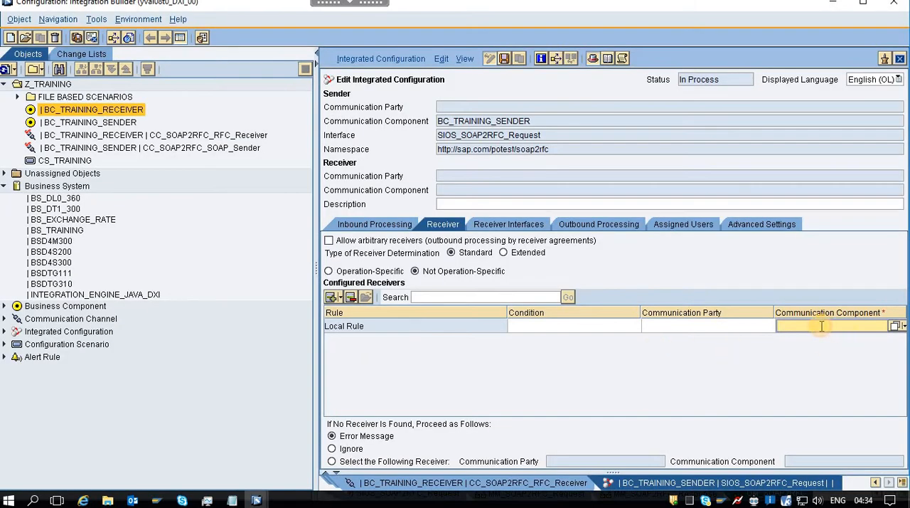
key("ctrl+v")
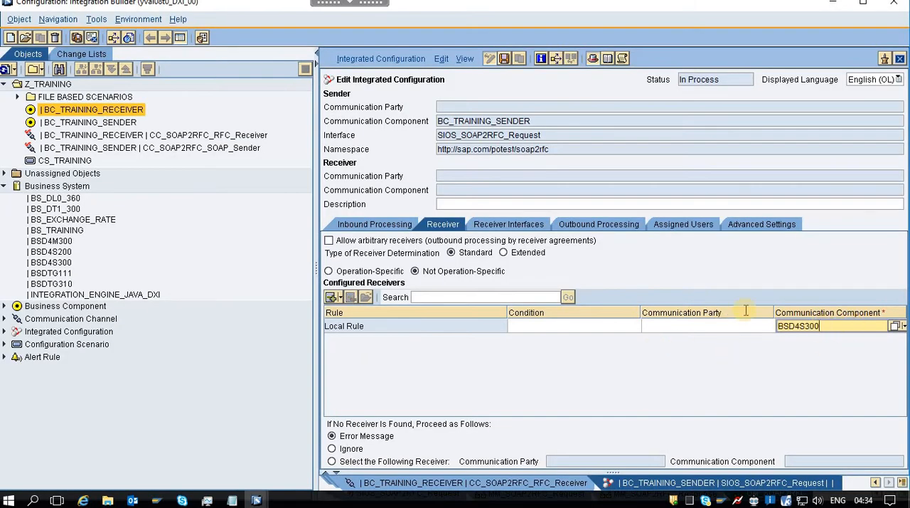
left_click(896, 325)
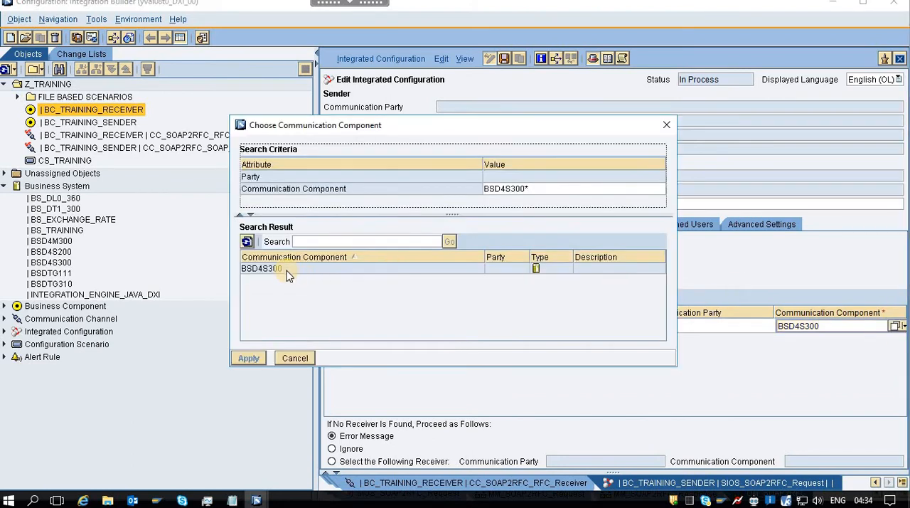
double_click(286, 270)
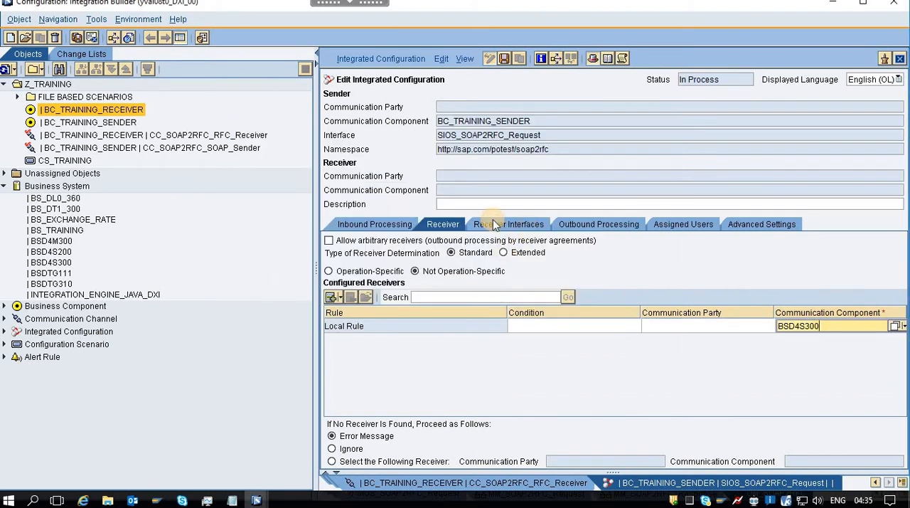
Choose operation mapping OM_SOAP2RFC for the receiver interface of BSD4S300.
left_click(496, 224)
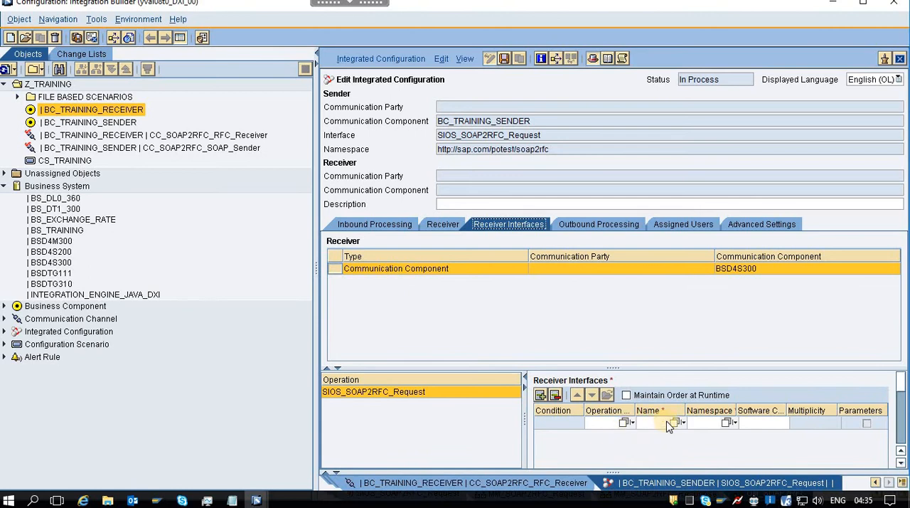
left_click(625, 422)
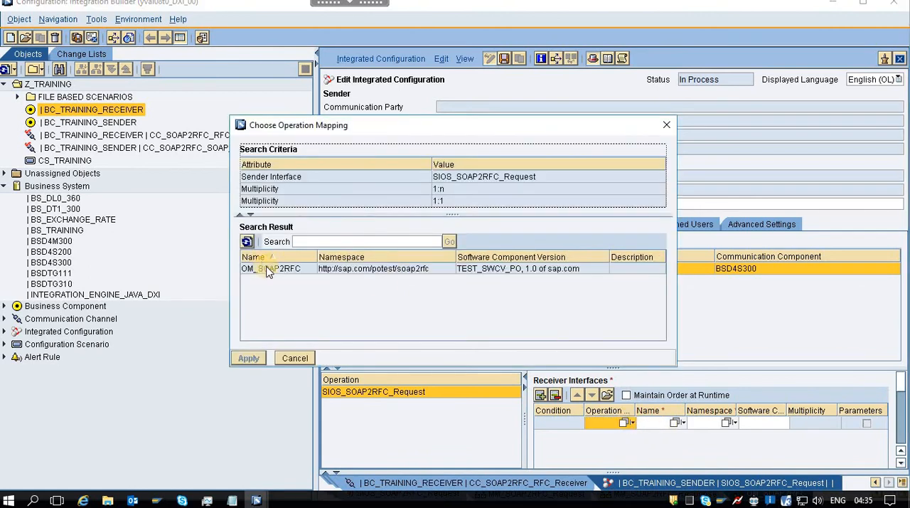
double_click(281, 268)
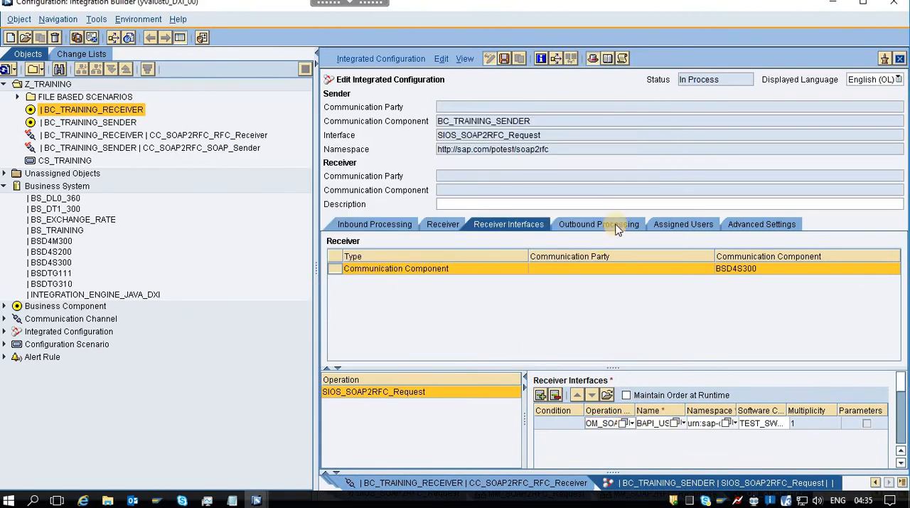
Look through the receiver channels offered for BSD4S300 in outbound processing, widening the channel name column, and close the selection without choosing one.
left_click(617, 226)
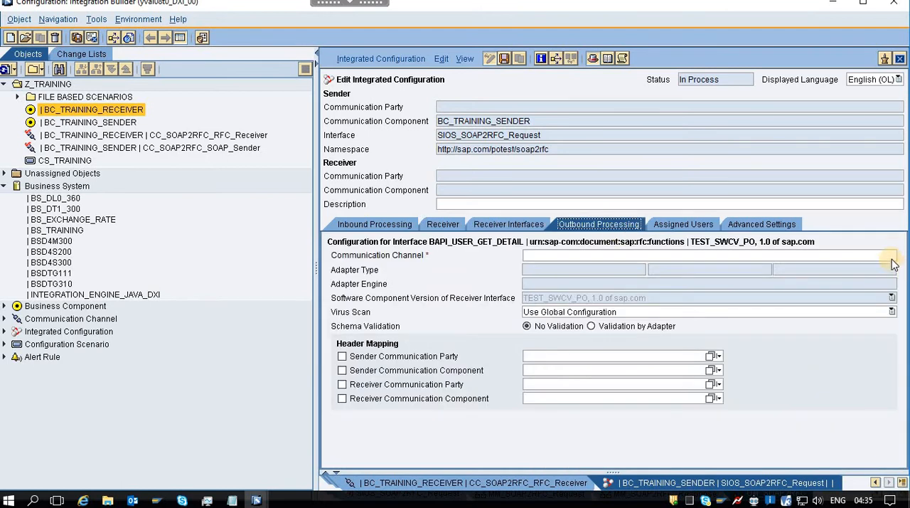
left_click(893, 256)
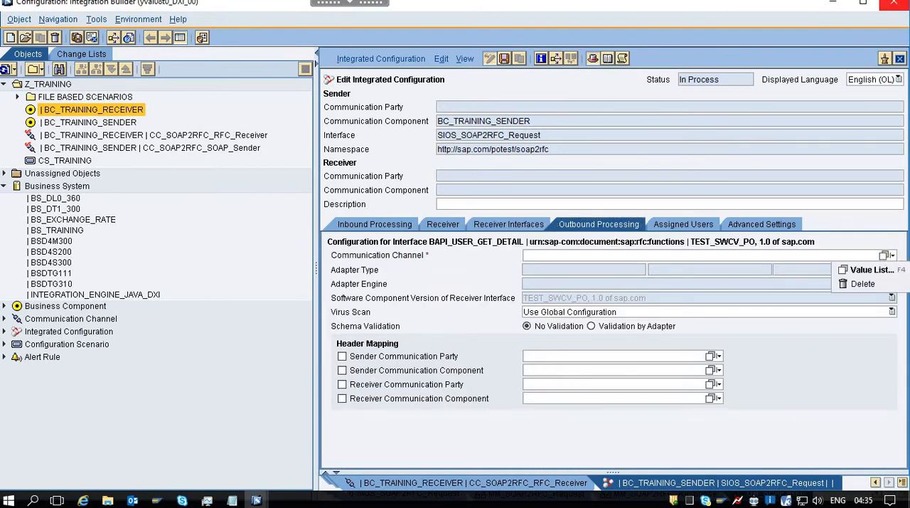
left_click(884, 270)
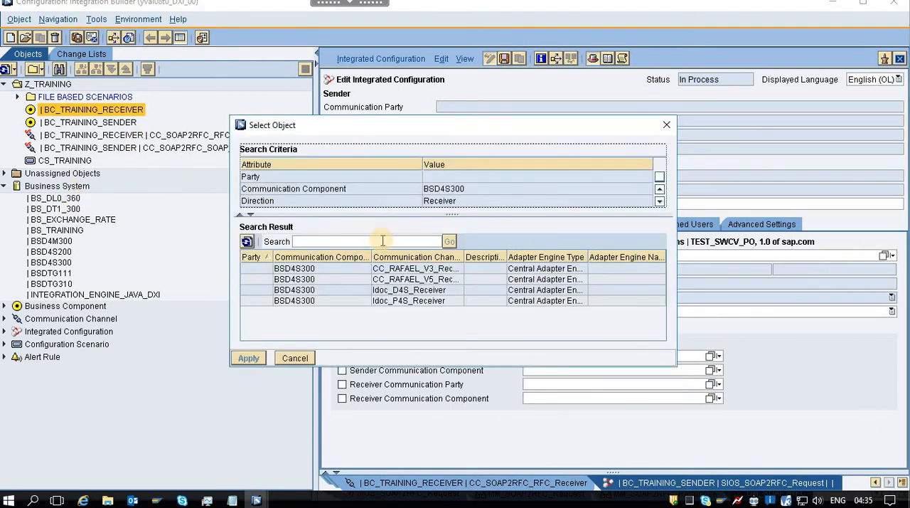
left_click_drag(463, 256, 530, 256)
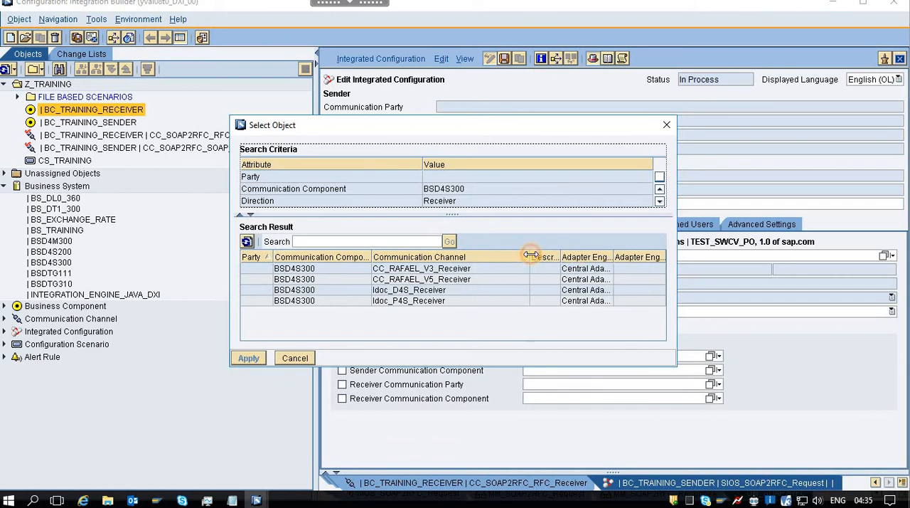
left_click(668, 125)
left_click(886, 256)
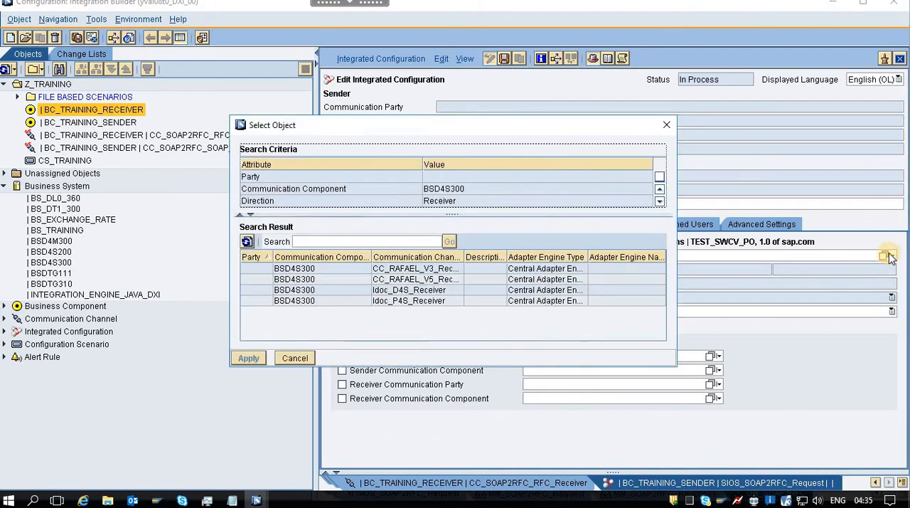
left_click(669, 125)
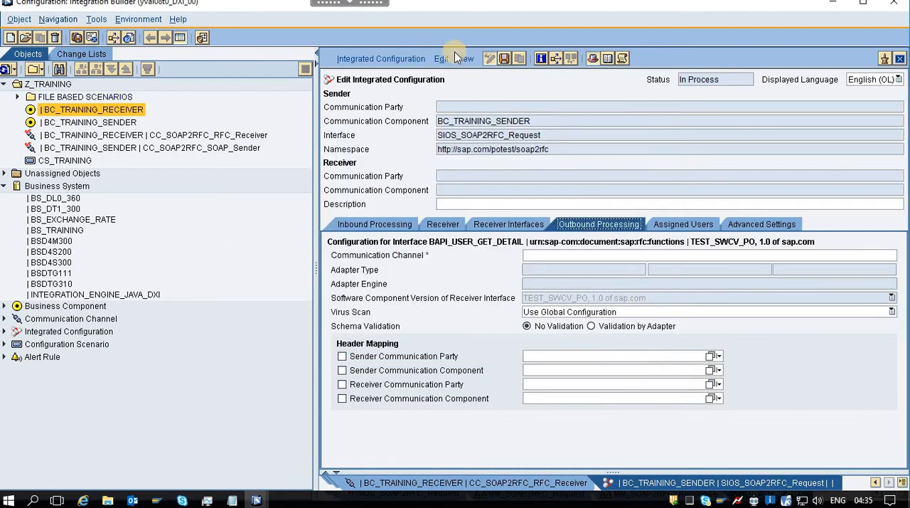
Save the integrated configuration and close its processing log.
left_click(501, 58)
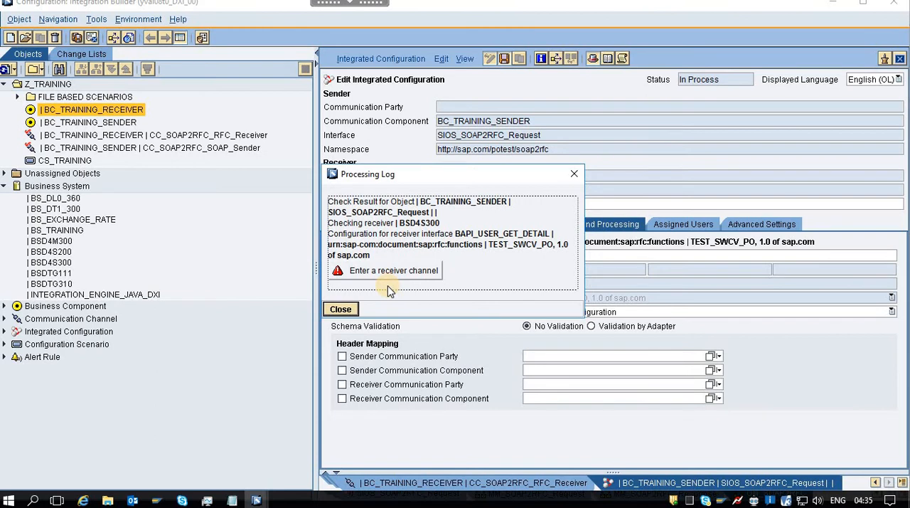
left_click(344, 308)
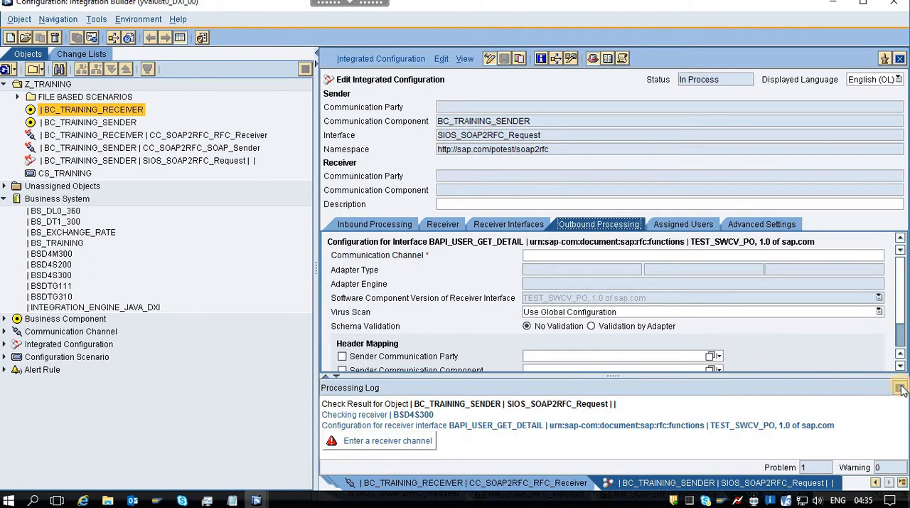
left_click(901, 388)
Recheck the receiver interface assignment and search again for an outbound receiver channel of BSD4S300.
left_click(514, 224)
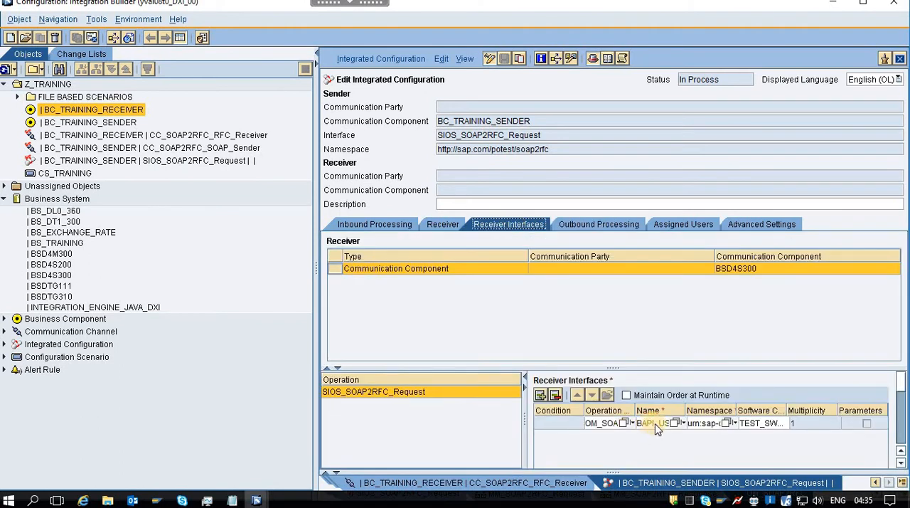
left_click(584, 226)
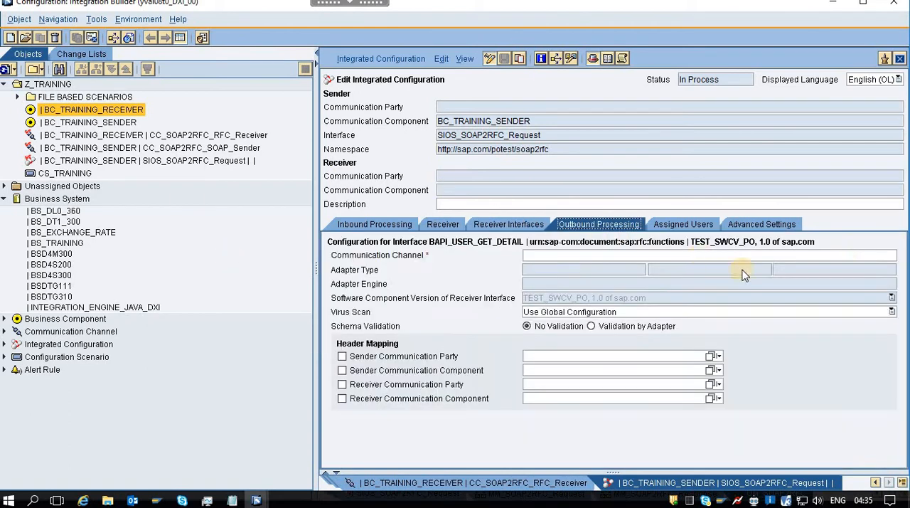
left_click(884, 256)
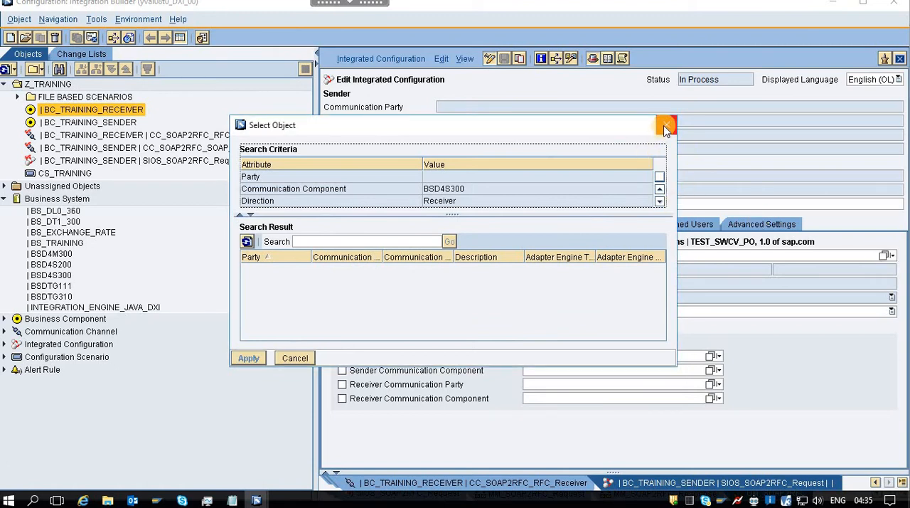
left_click(666, 127)
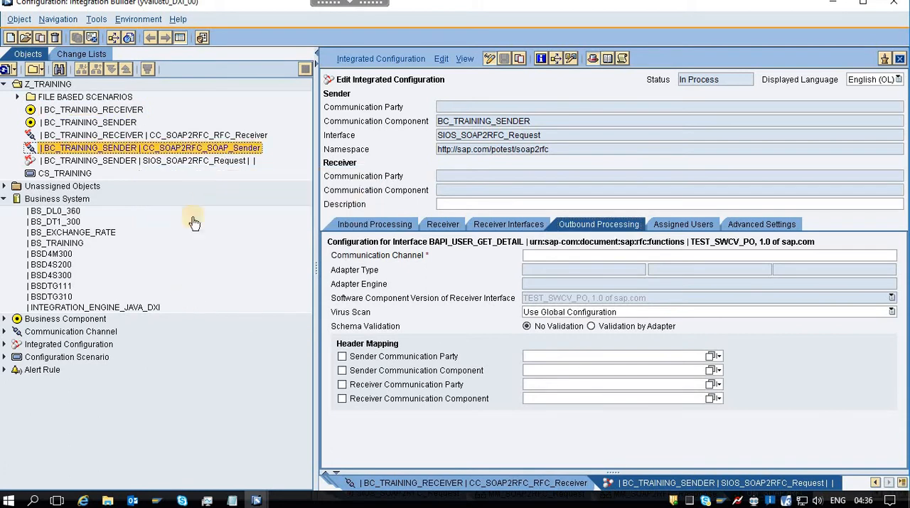
Open channel CC_SOAP2RFC_RFC_Receiver and check which communication component it belongs to and which object actions are available.
double_click(175, 135)
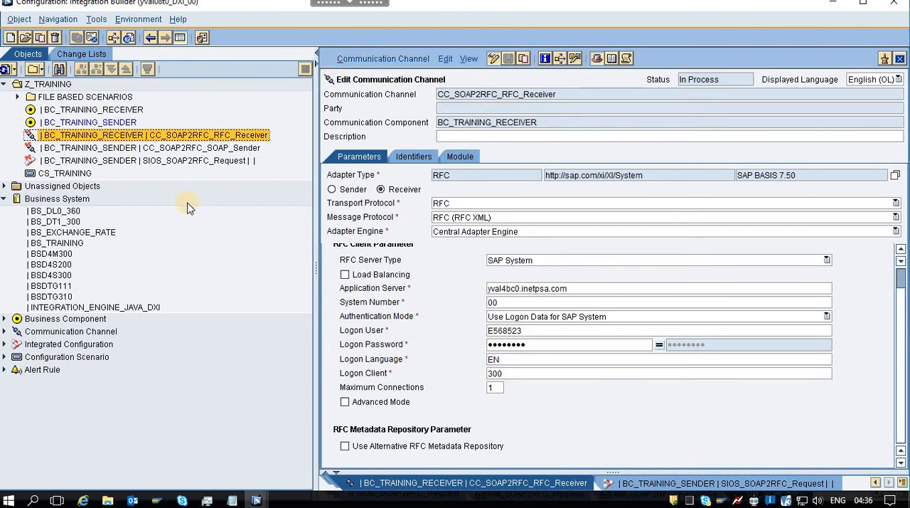
left_click(276, 101)
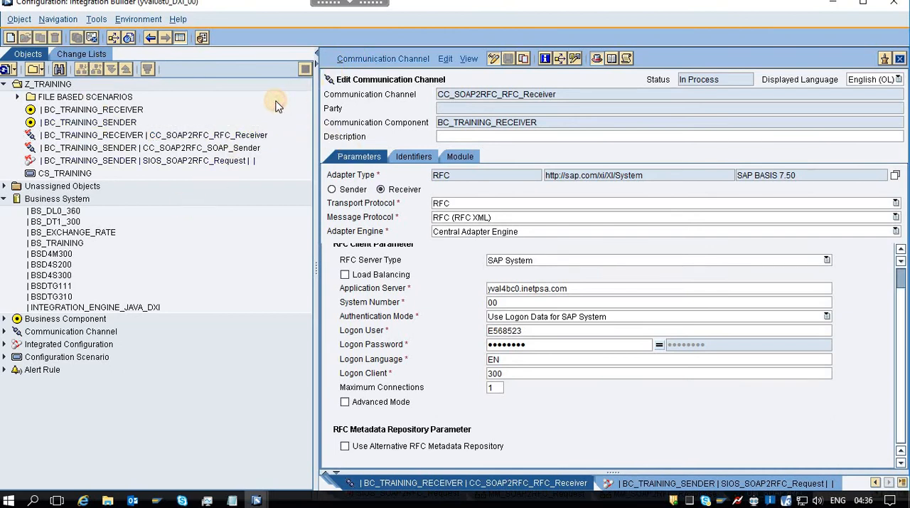
left_click(142, 136)
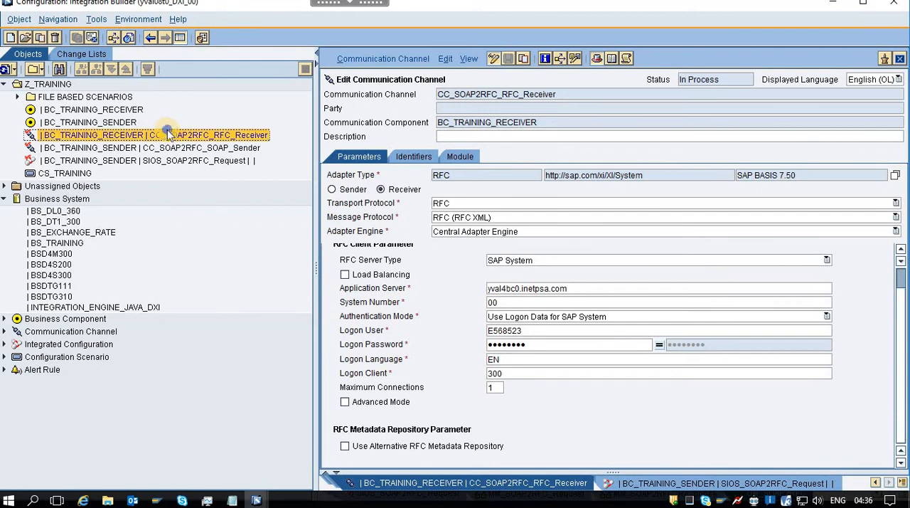
right_click(170, 135)
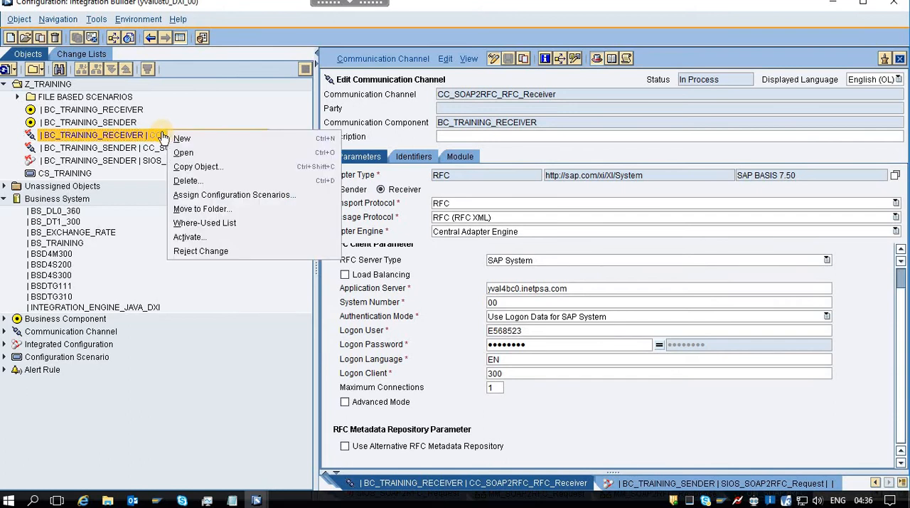
left_click(208, 317)
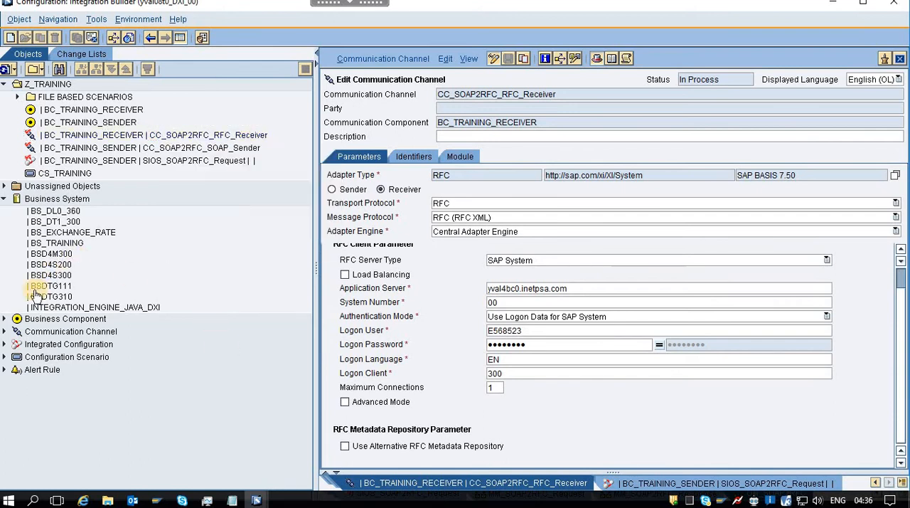
Open communication component BSD4S300 from the business systems and bring up its new channel form, closing it without creating anything.
left_click(51, 254)
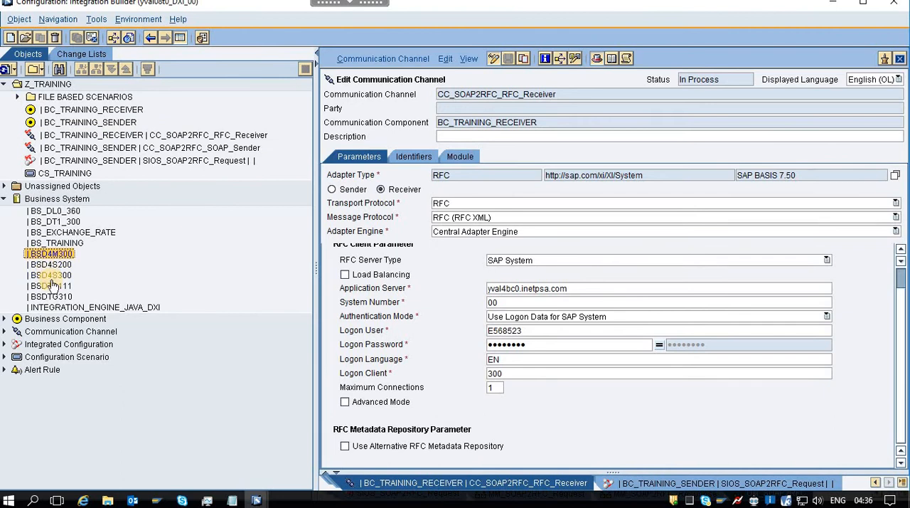
double_click(50, 278)
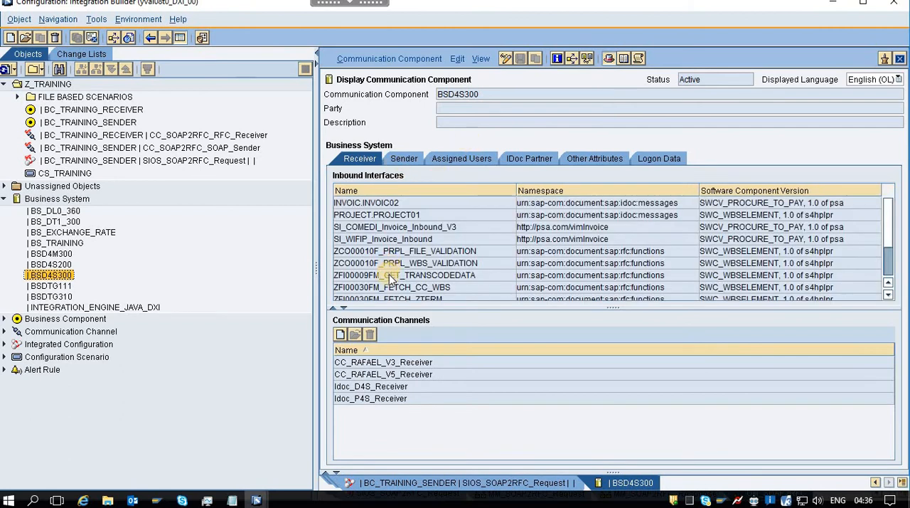
left_click(341, 334)
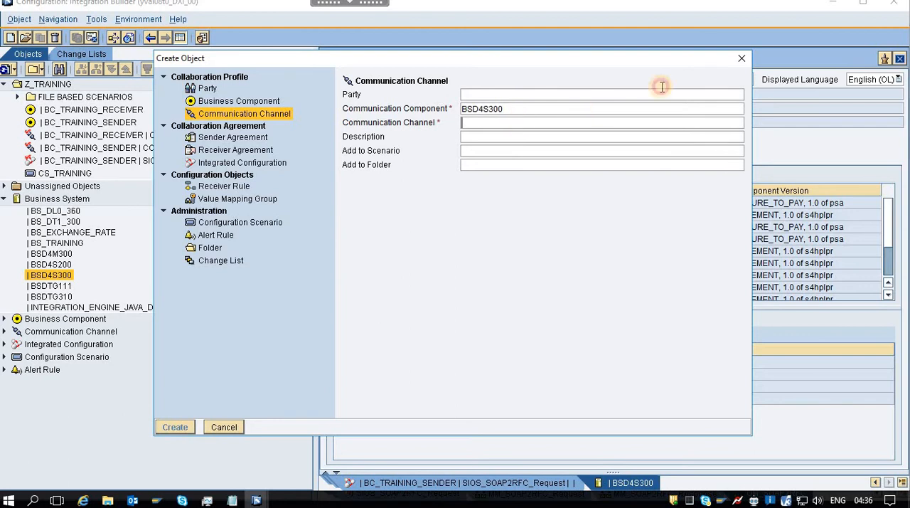
left_click(741, 58)
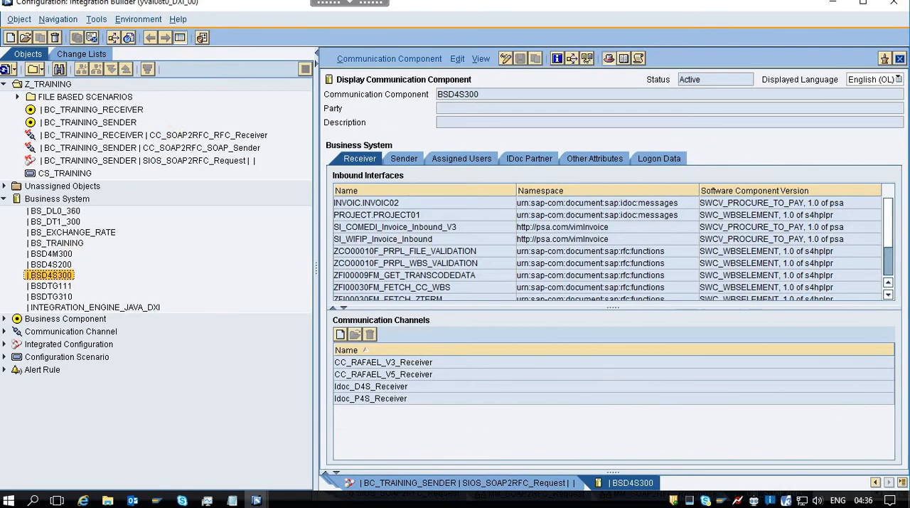
Reject the changes to channel CC_SOAP2RFC_RFC_Receiver under BC_TRAINING_RECEIVER and confirm the rejection.
left_click(231, 137)
right_click(224, 138)
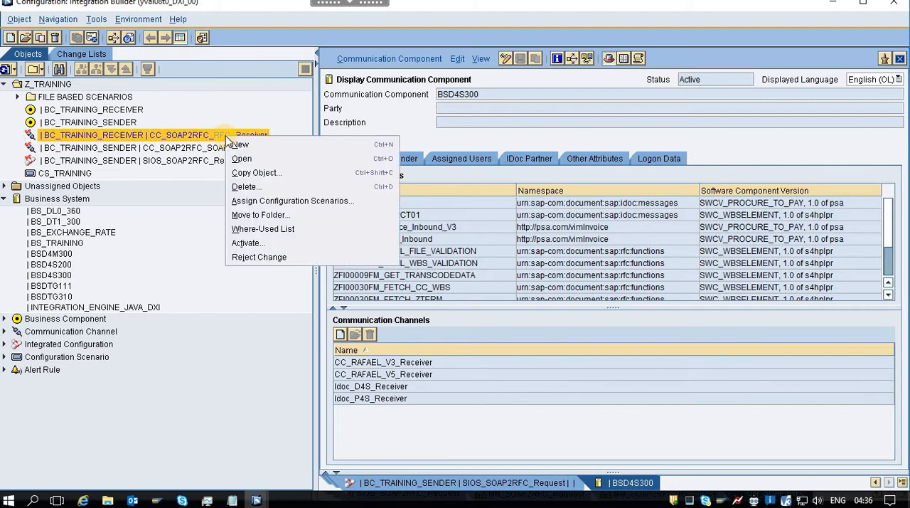
left_click(261, 257)
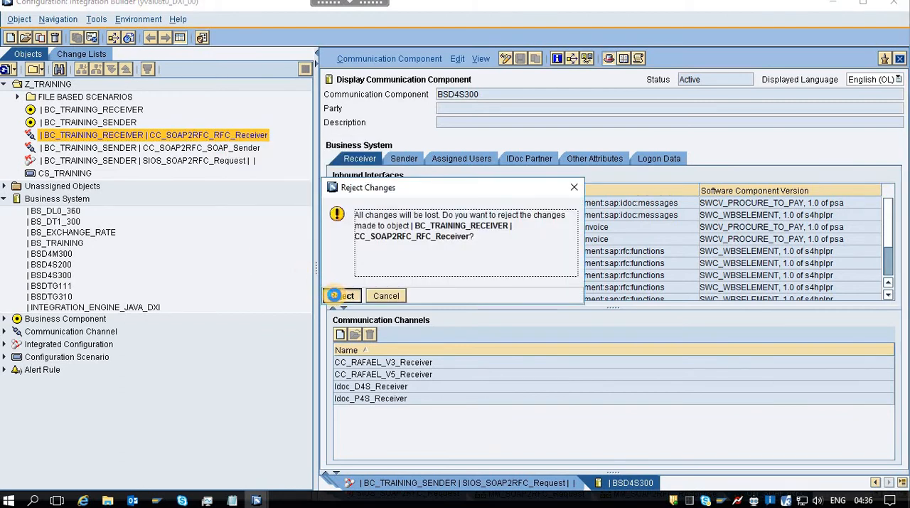
left_click(341, 295)
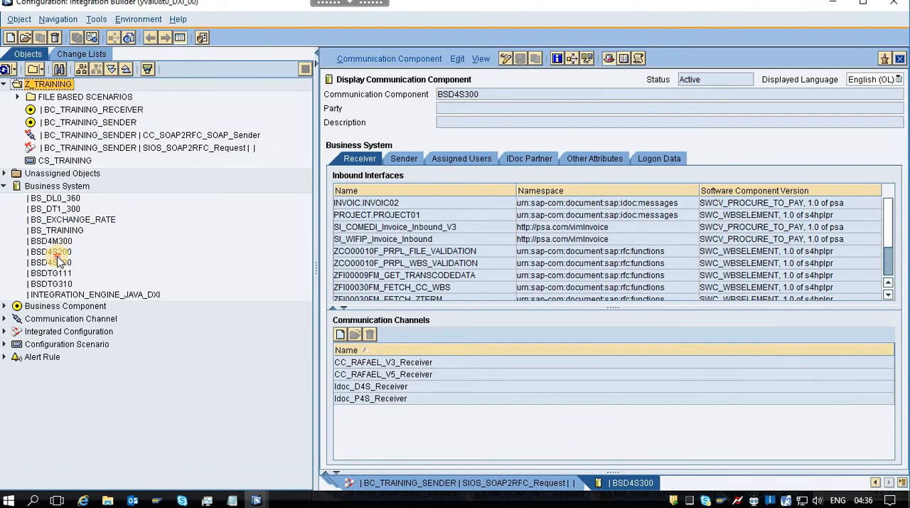
Create communication channel CC_SOAP2RFC_RFC_Receiver for component BSD4S300, copying the channel name from the notes file.
left_click(56, 253)
left_click(57, 263)
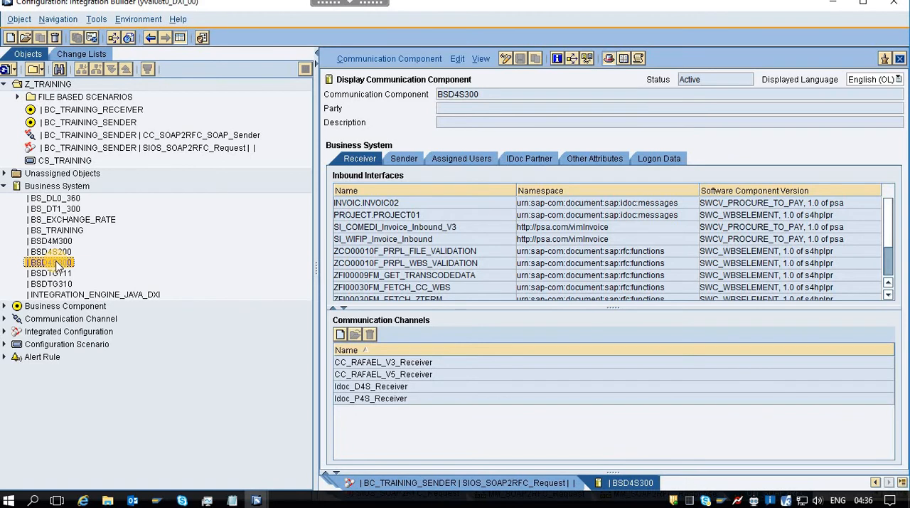
left_click(340, 334)
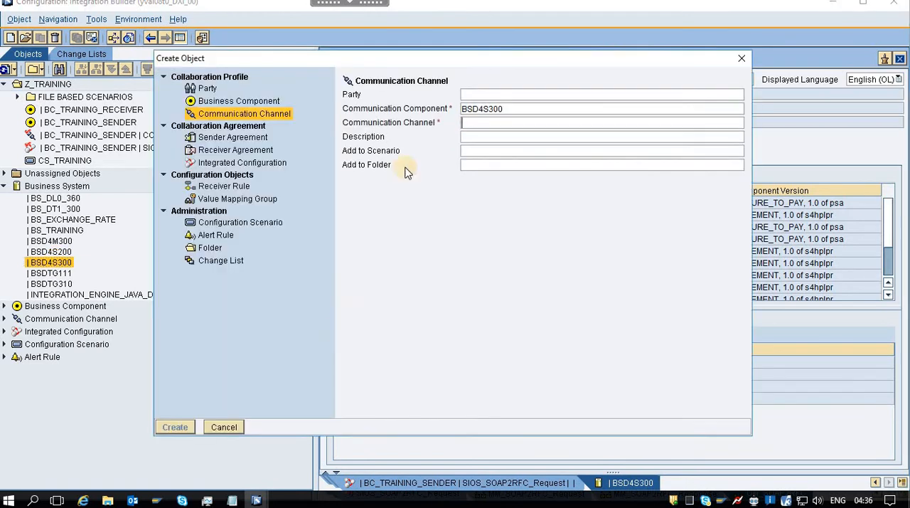
left_click(232, 500)
left_click(150, 446)
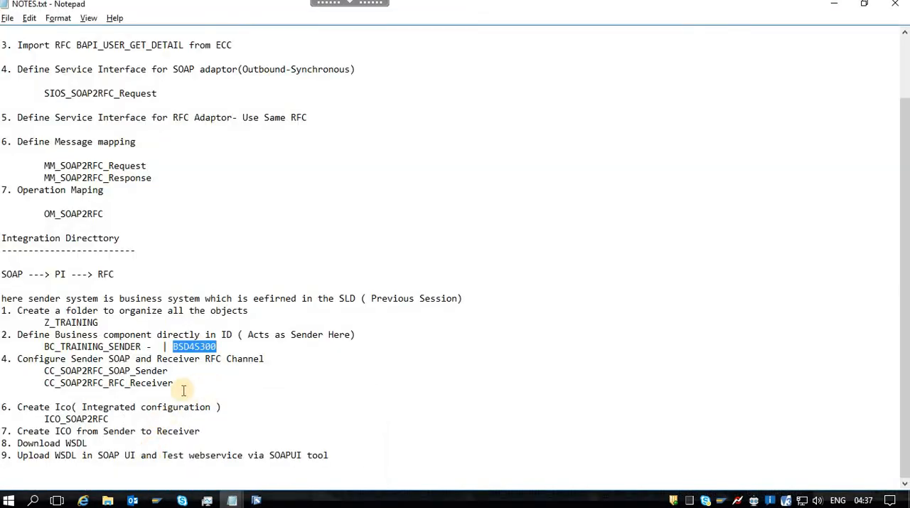
double_click(153, 385)
key("ctrl+c")
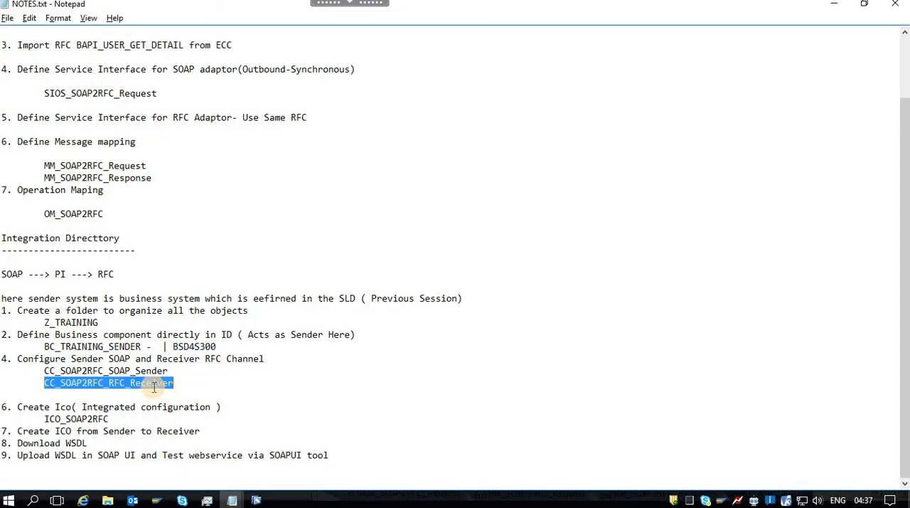
key("alt+Tab")
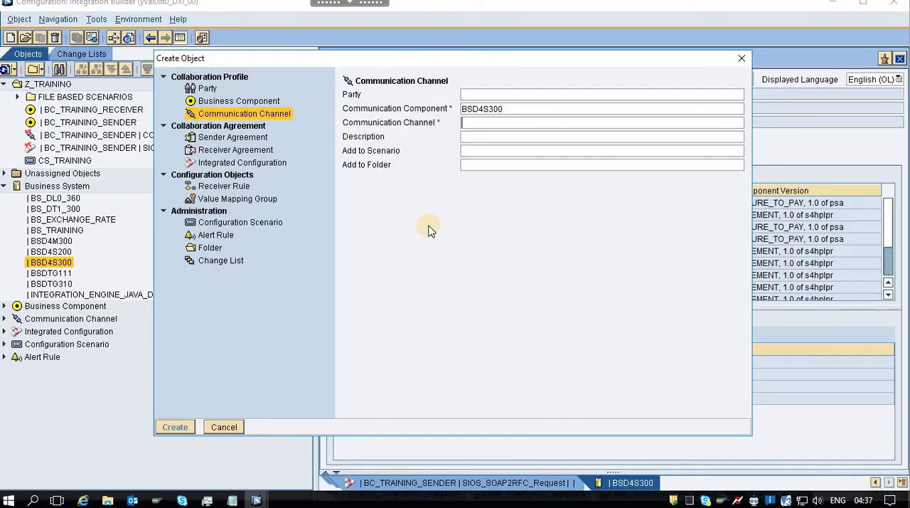
key("ctrl+v")
left_click(493, 147)
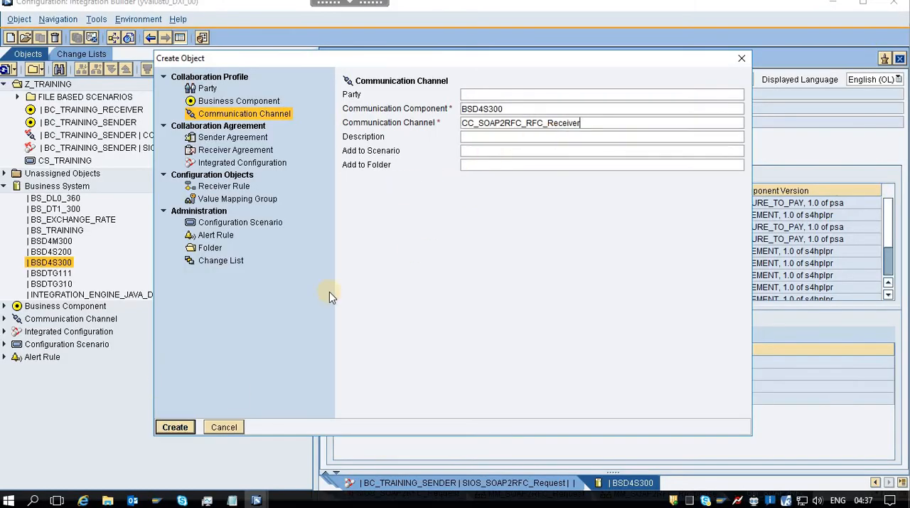
left_click(174, 427)
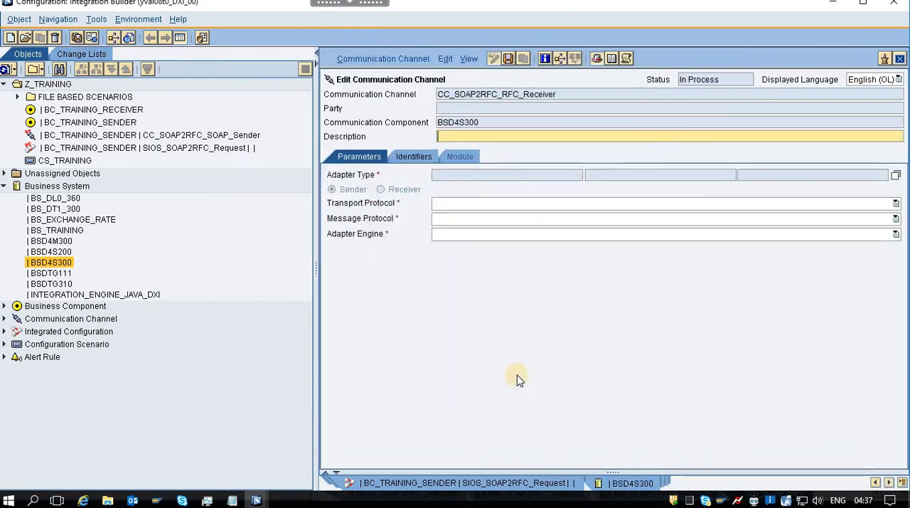
Set the new channel's adapter type to RFC from SAP BASIS 7.50 and its direction to Receiver.
left_click(896, 175)
left_click(660, 333)
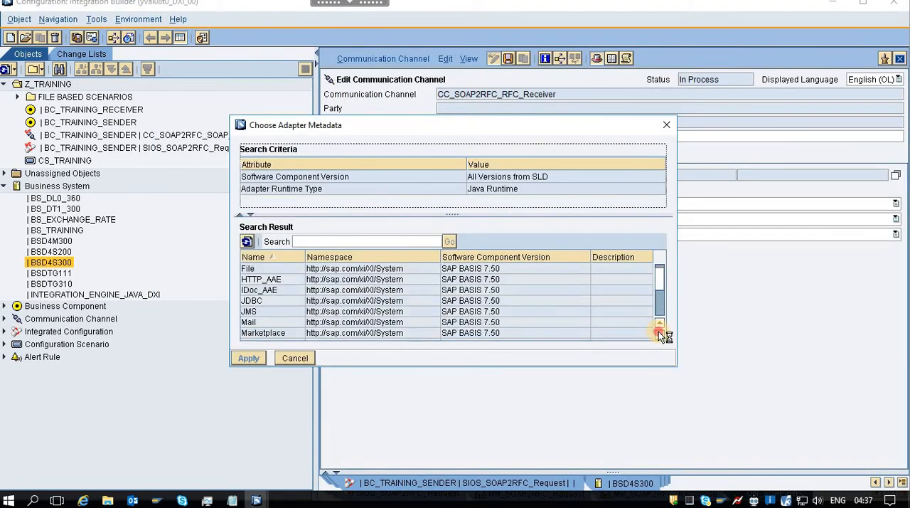
left_click(659, 334)
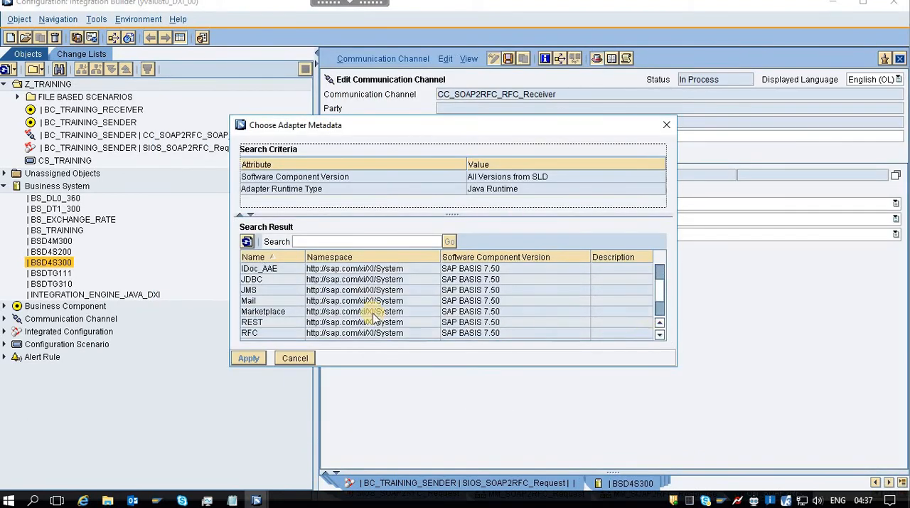
left_click(261, 333)
left_click(248, 358)
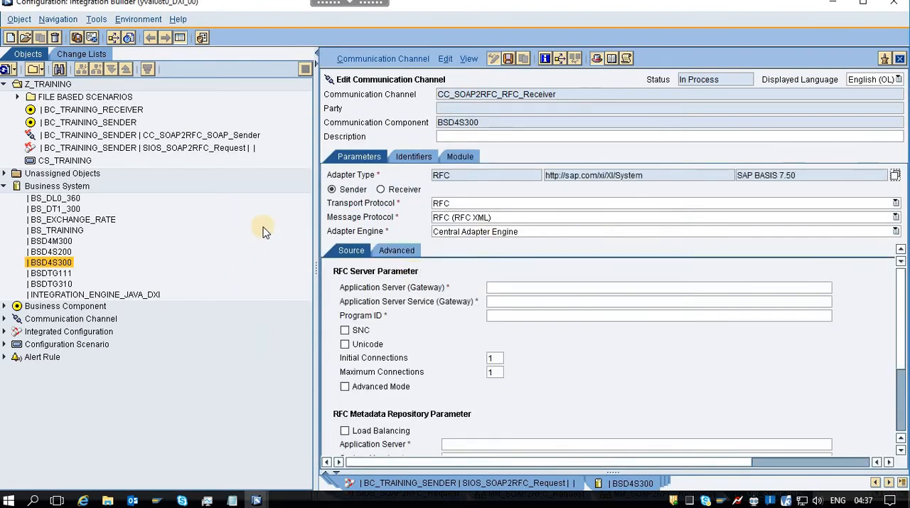
left_click(381, 190)
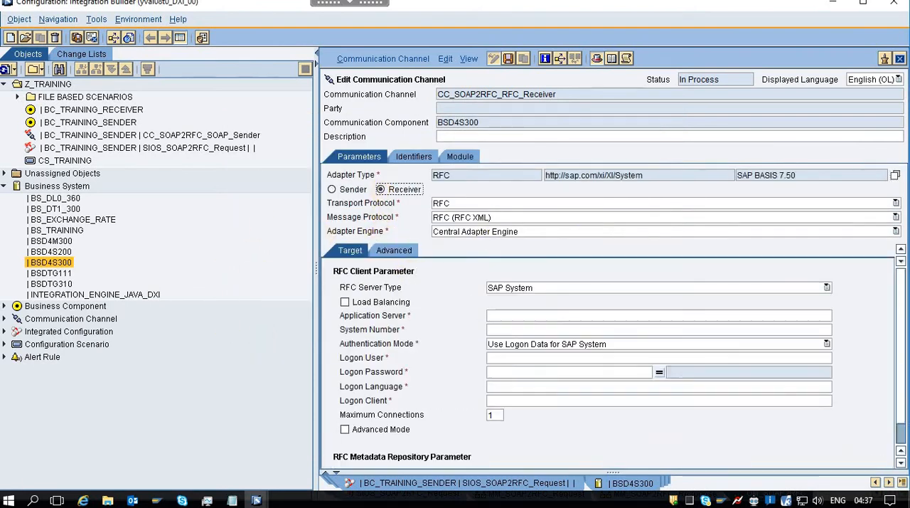
Set the application server to yval4bc0.inetpsa.com, taken from FilePath.txt, and the system number to 00.
left_click(524, 316)
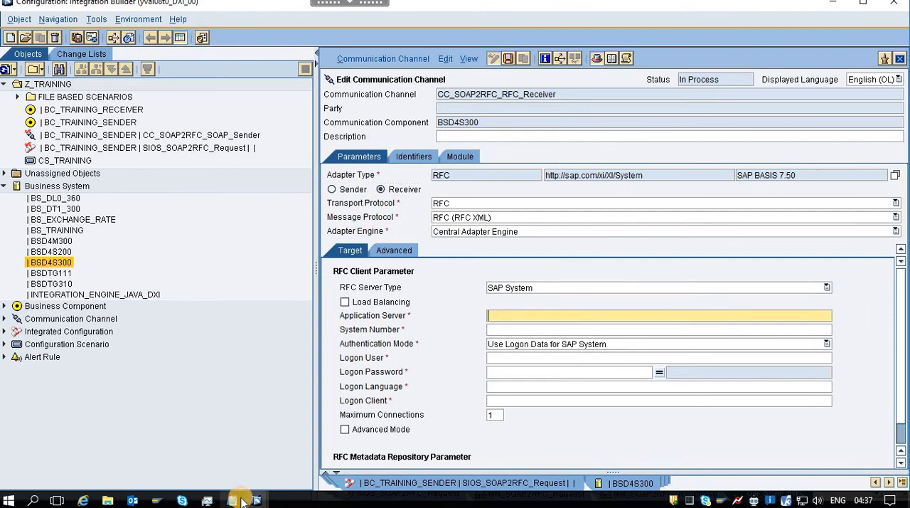
mouse_move(235, 501)
left_click(284, 448)
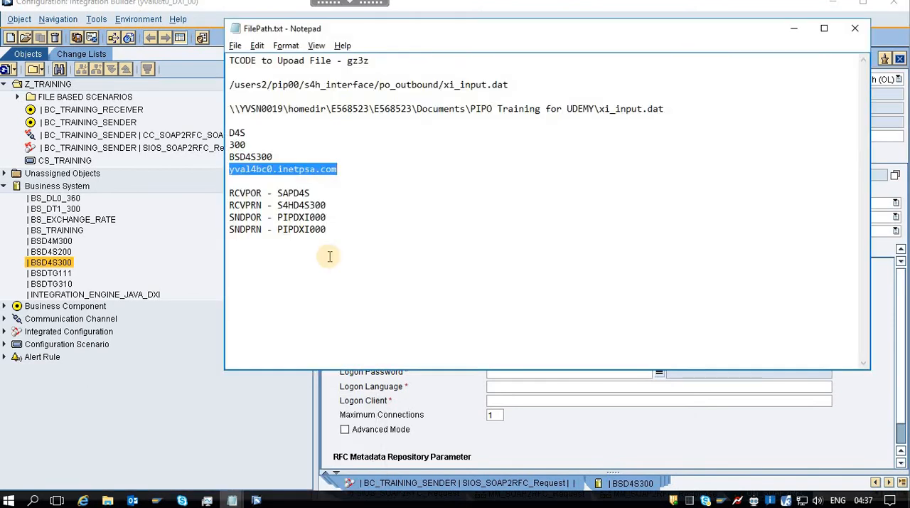
key("alt+Tab")
type("yval4bc0.inetpsa.com")
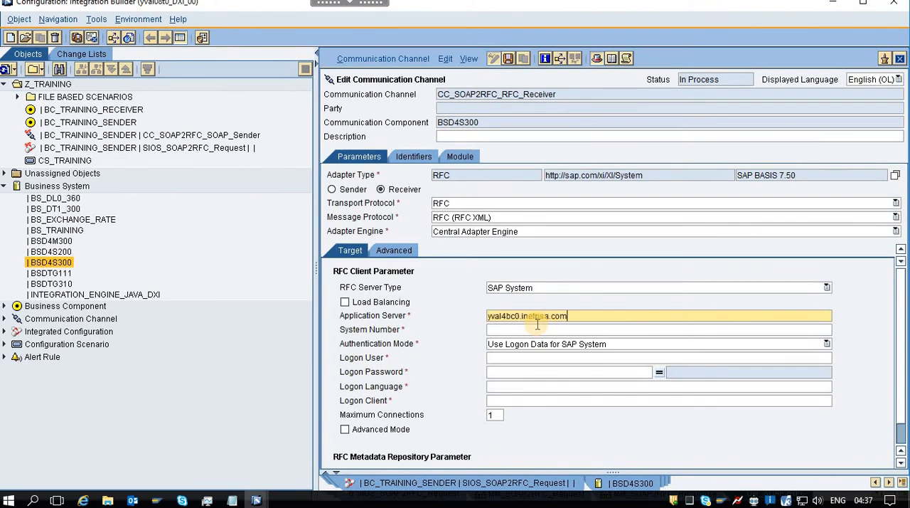
left_click(523, 330)
type("00")
Enter the logon user and the logon password with its confirmation in the RFC client parameters.
left_click(526, 359)
type("E568523")
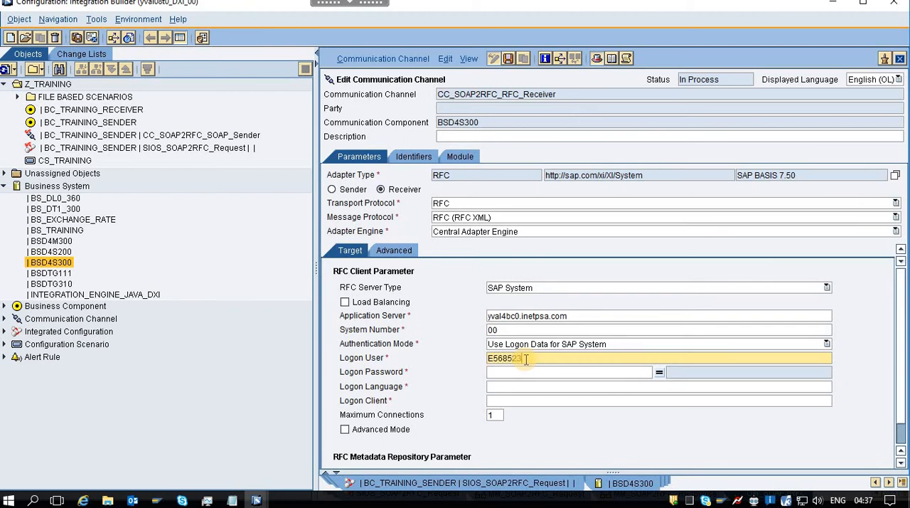
key("Tab")
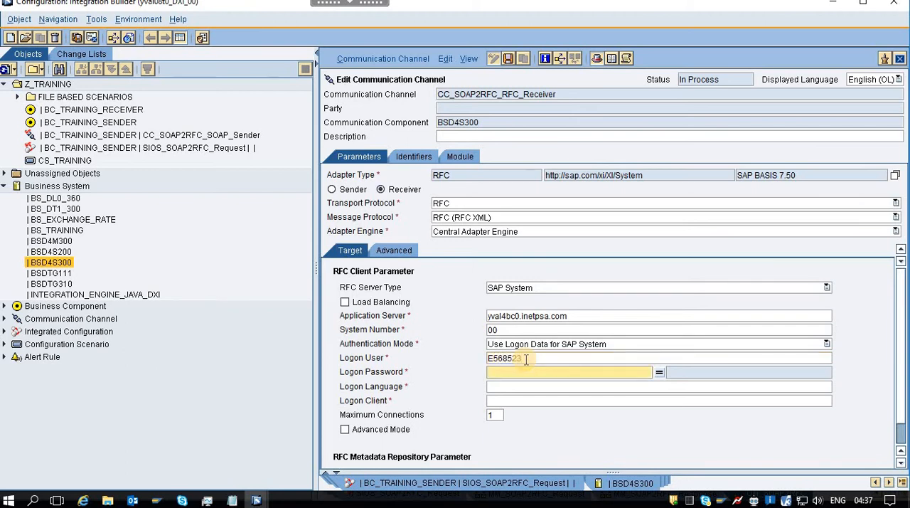
type("*")
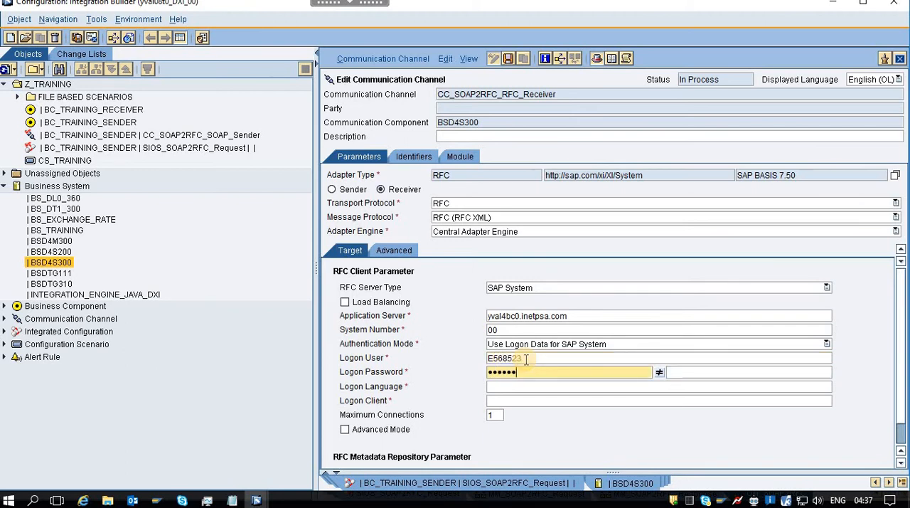
type("*")
key("Tab")
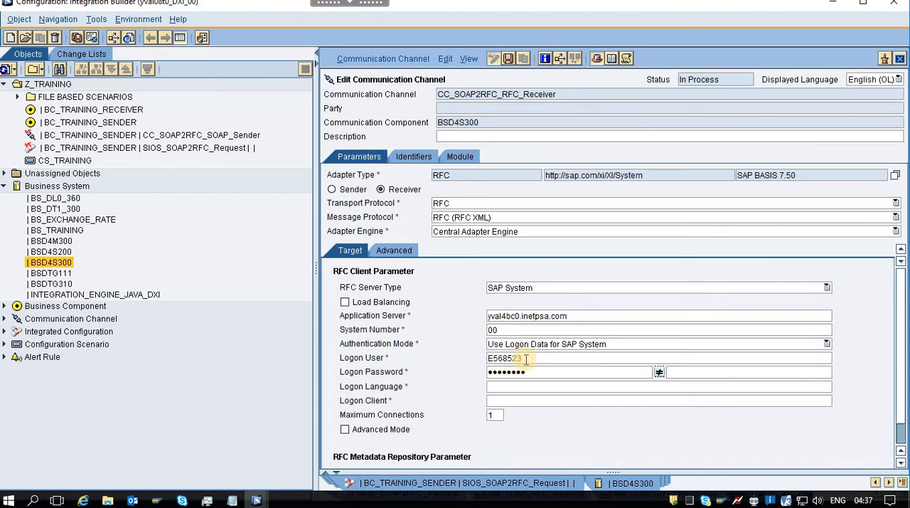
key("Tab")
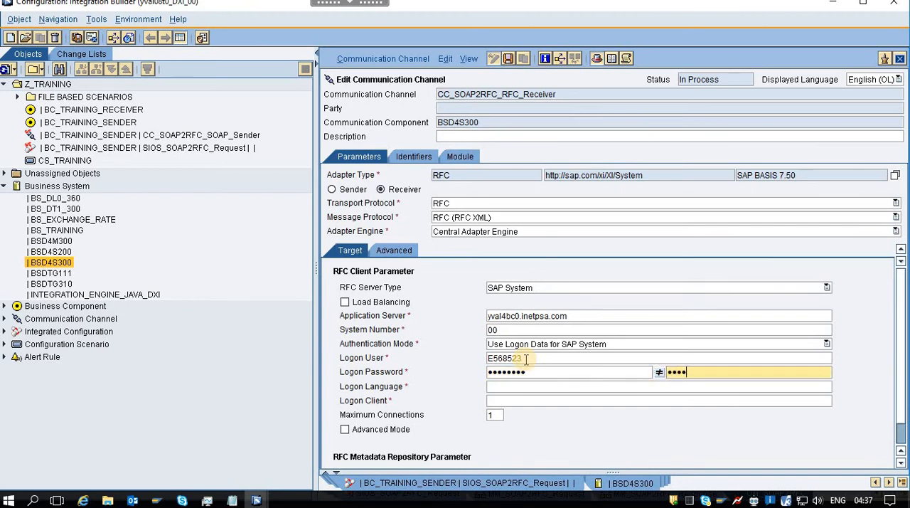
Set the logon language to EN and the logon client to 300, and save the receiver channel.
left_click(554, 384)
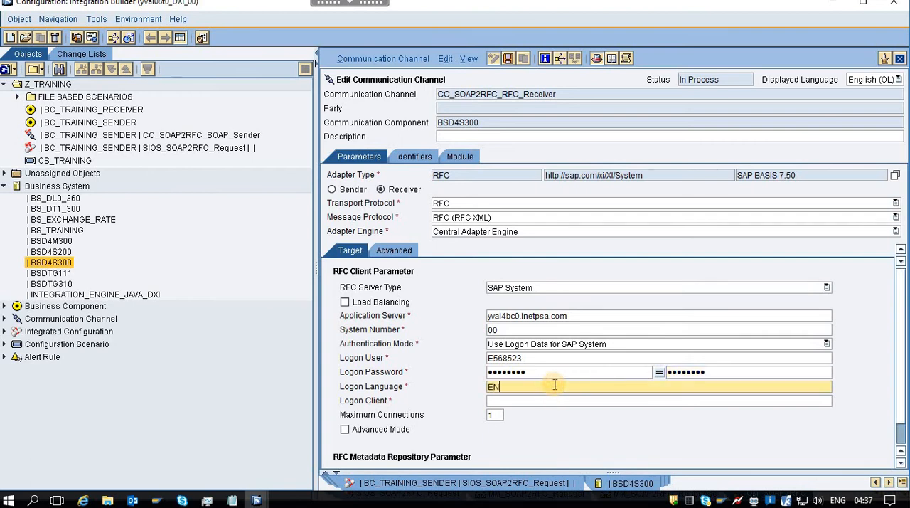
left_click(555, 398)
type("300")
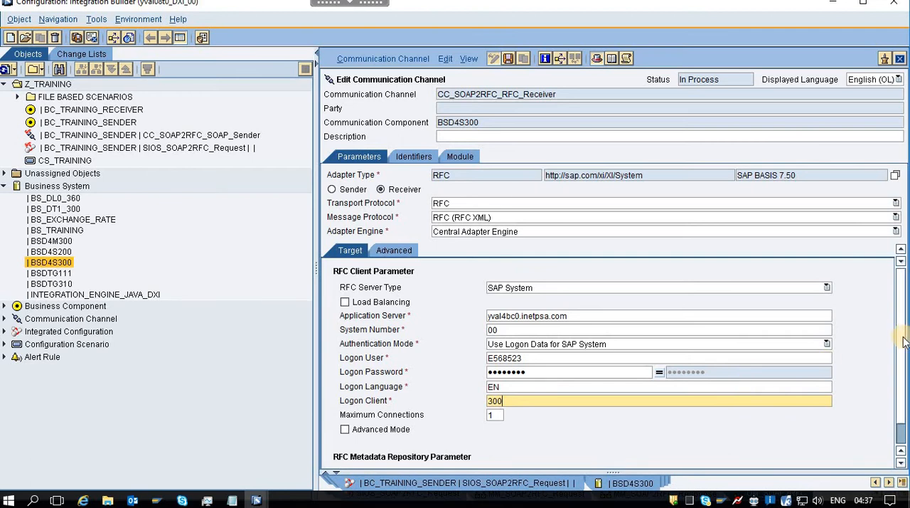
scroll(900, 418, "down", 1)
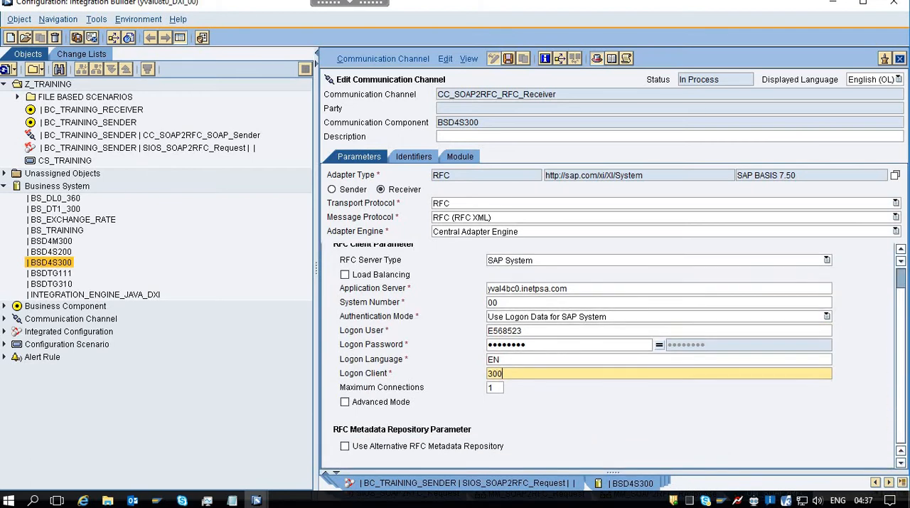
left_click(510, 57)
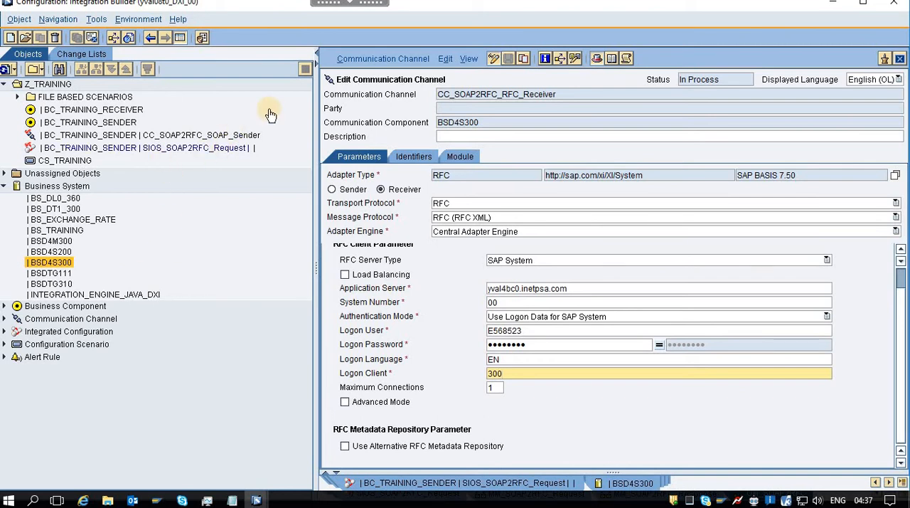
Assign channel CC_SOAP2RFC_RFC_Receiver of BSD4S300 in the integrated configuration's outbound processing for BAPI_USER_GET_DETAIL and save the configuration.
left_click(410, 483)
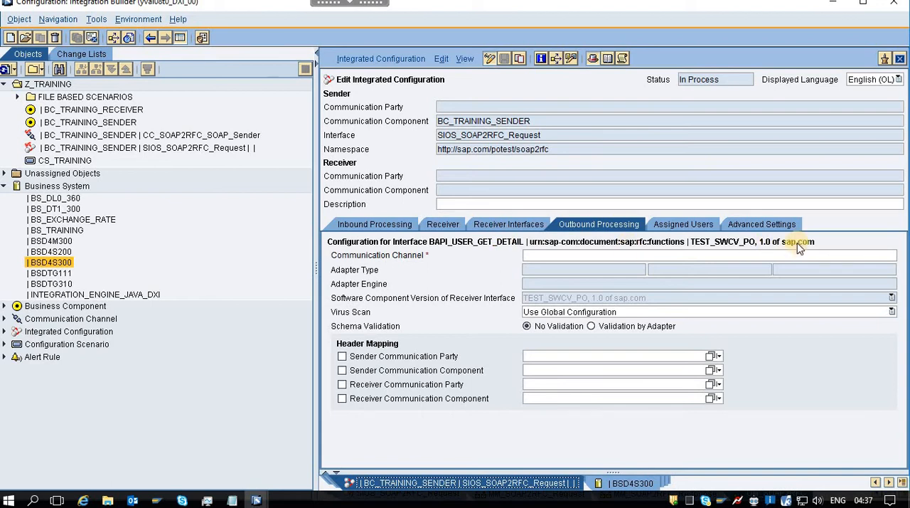
left_click(885, 254)
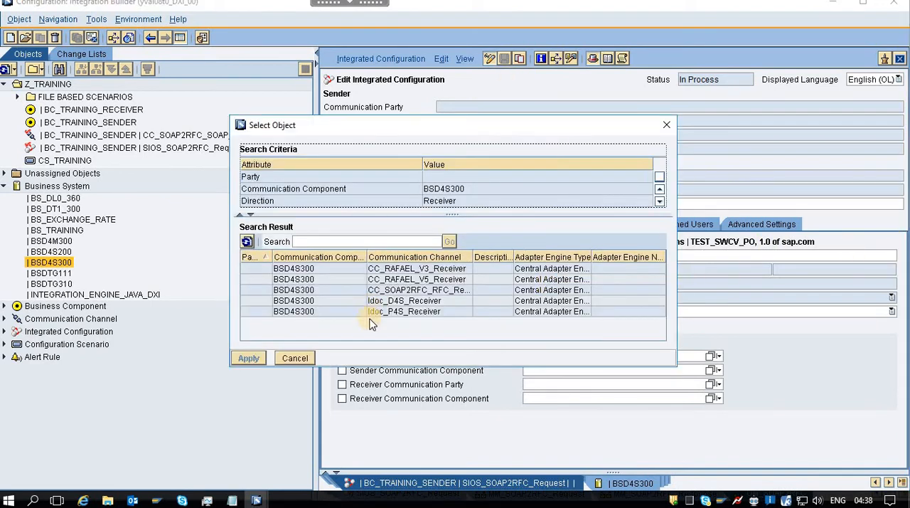
double_click(444, 293)
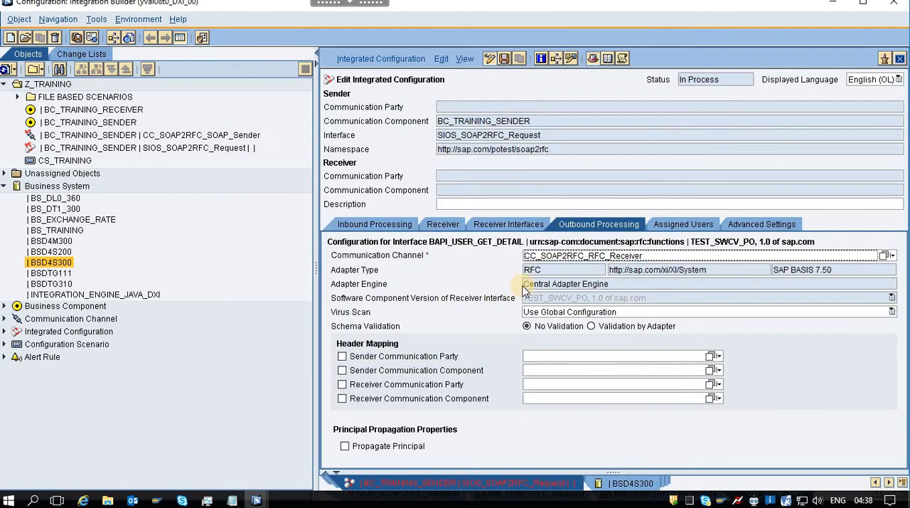
left_click(506, 57)
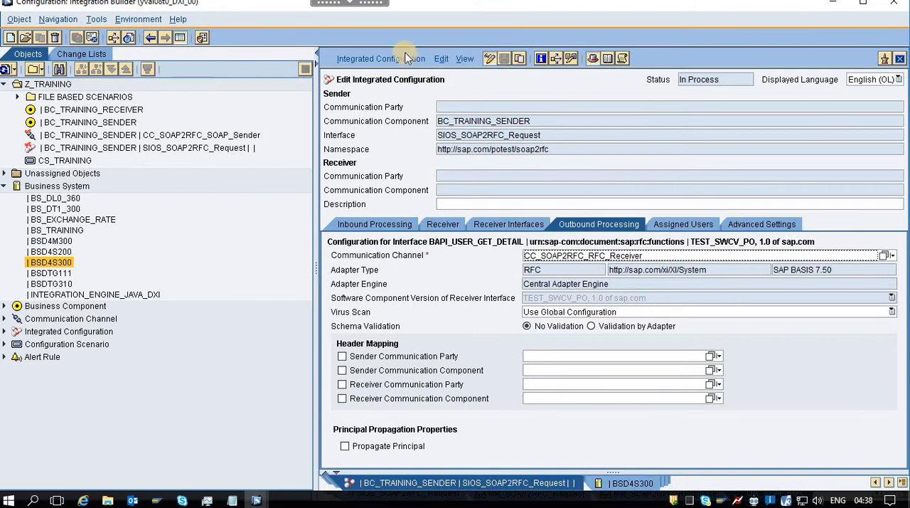
Activate the standard change list containing the BC_TRAINING_SENDER integrated configuration for SIOS_SOAP2RFC_Request.
left_click(357, 61)
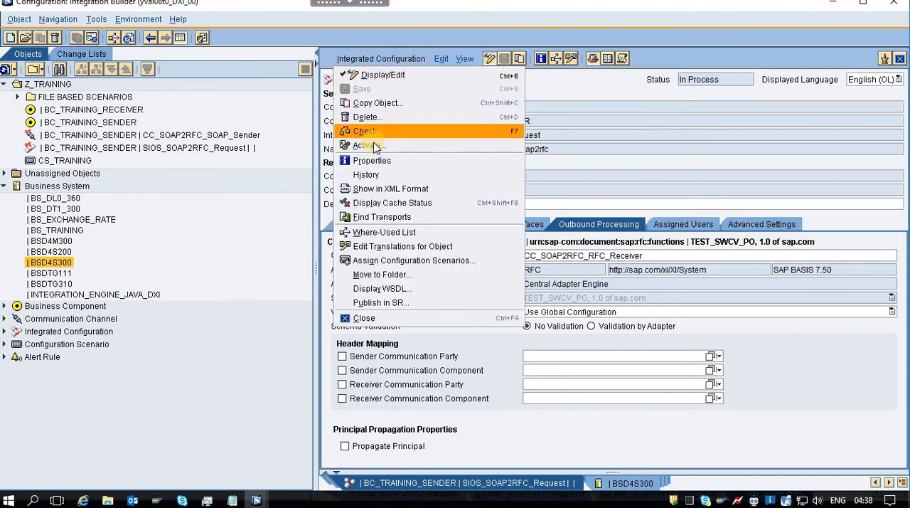
left_click(371, 143)
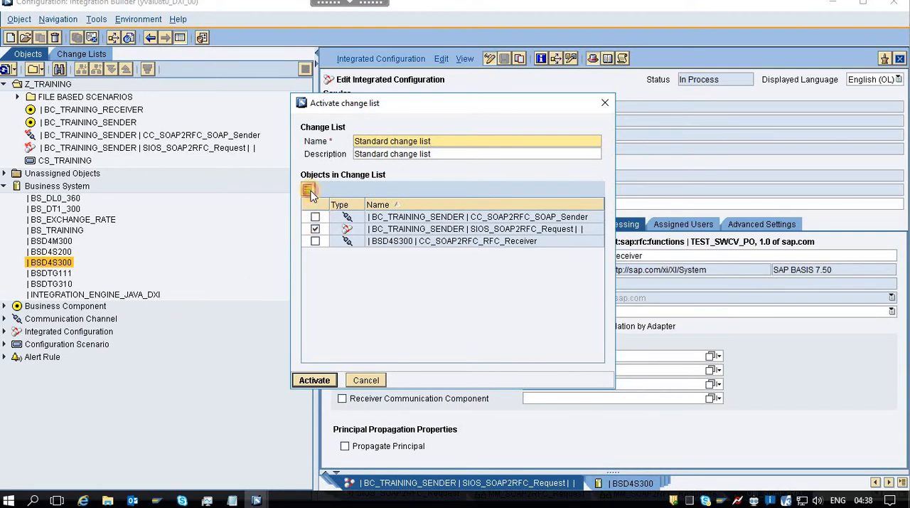
left_click(313, 380)
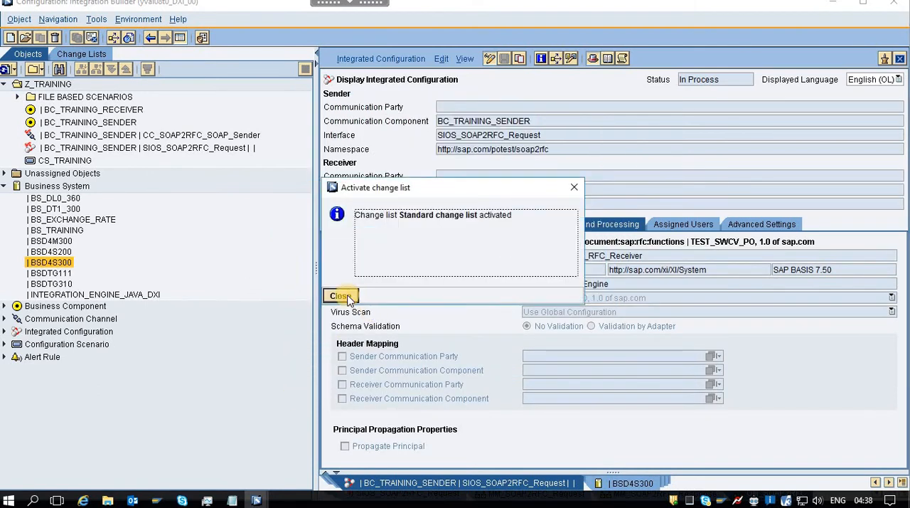
left_click(345, 298)
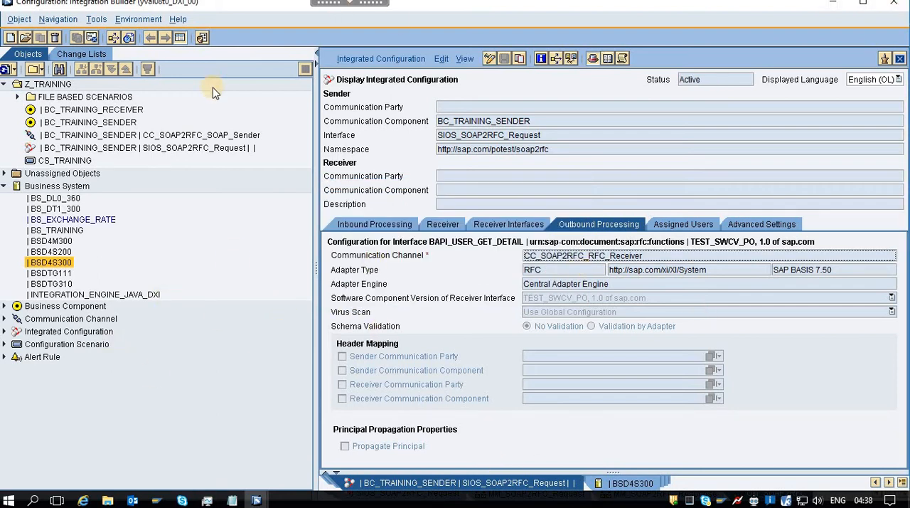
Review the configuration's inbound processing, and check the remaining Integration Directory tasks in NOTES.txt from creating the ICO to downloading the WSDL.
left_click(353, 225)
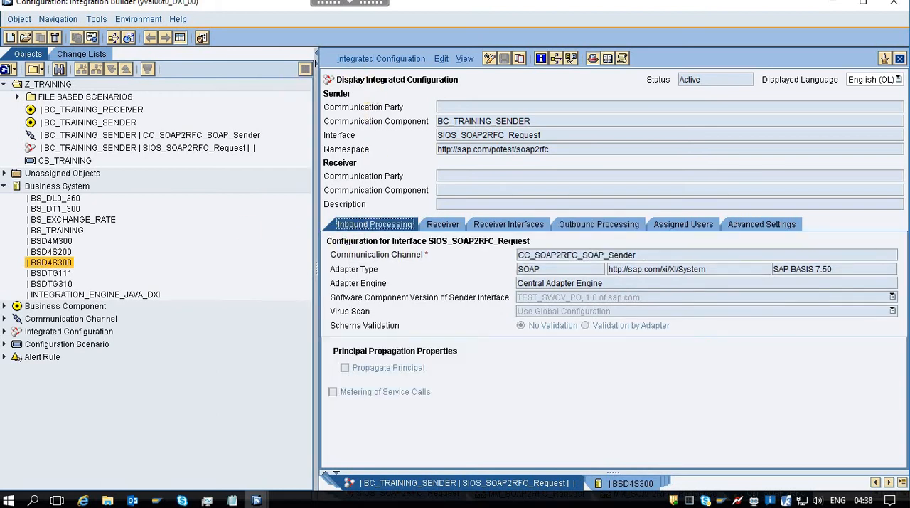
mouse_move(232, 500)
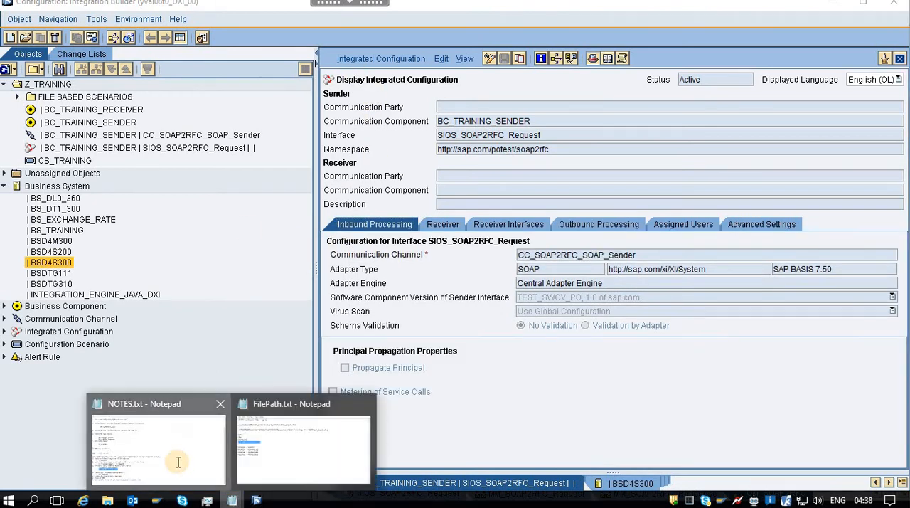
left_click(177, 461)
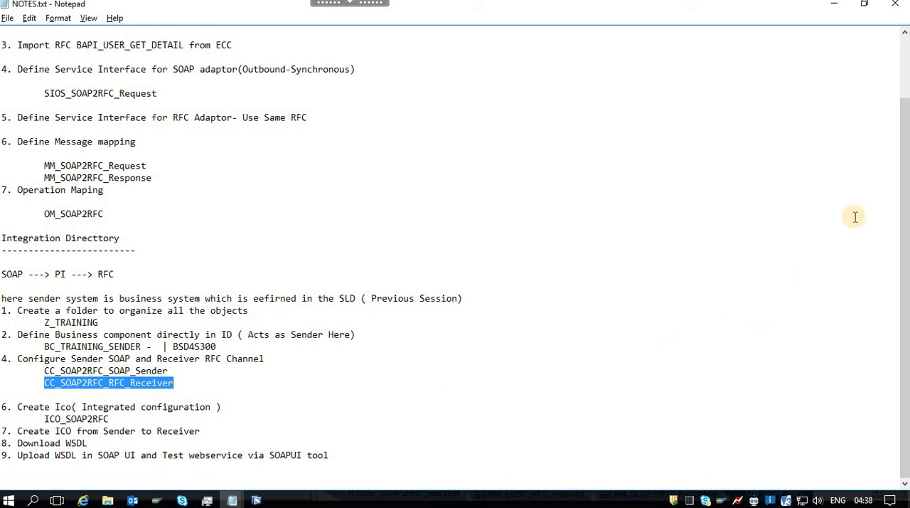
mouse_move(14, 408)
left_mouse_down()
mouse_move(121, 408)
mouse_move(65, 439)
mouse_move(23, 423)
left_mouse_up()
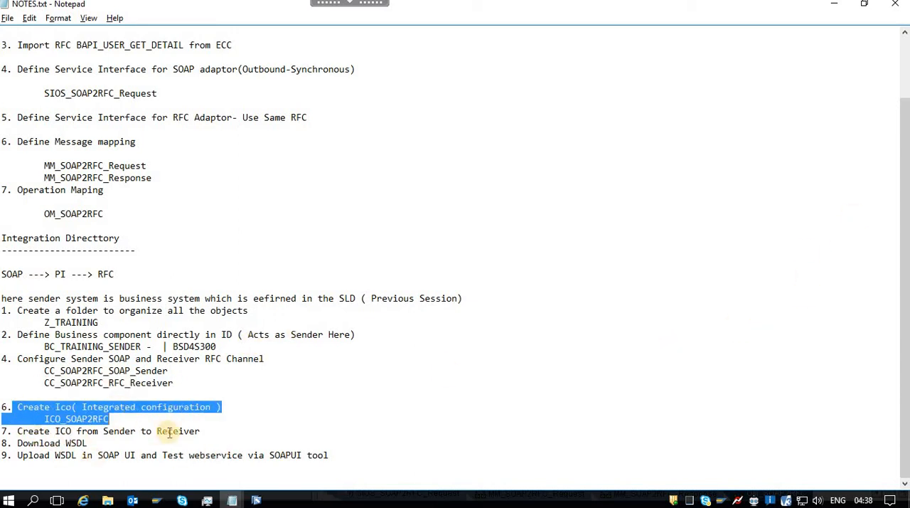
left_click(50, 432)
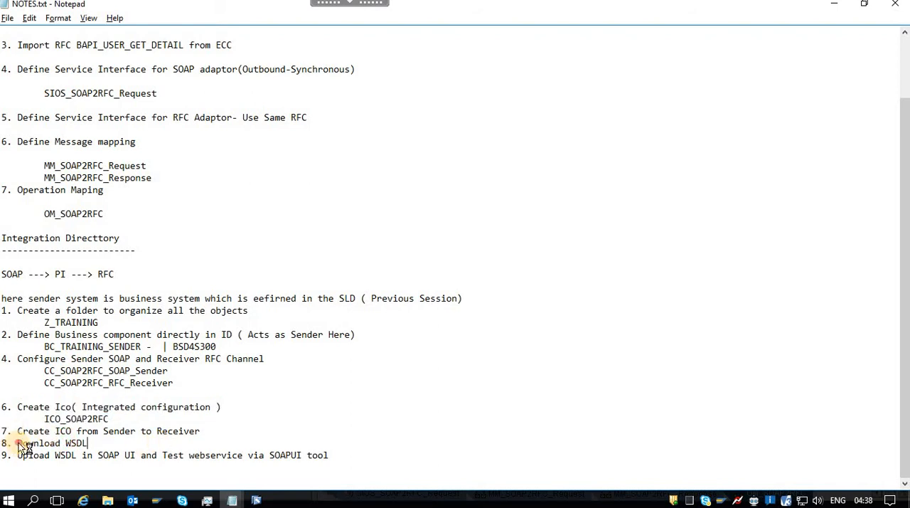
left_click_drag(17, 443, 91, 442)
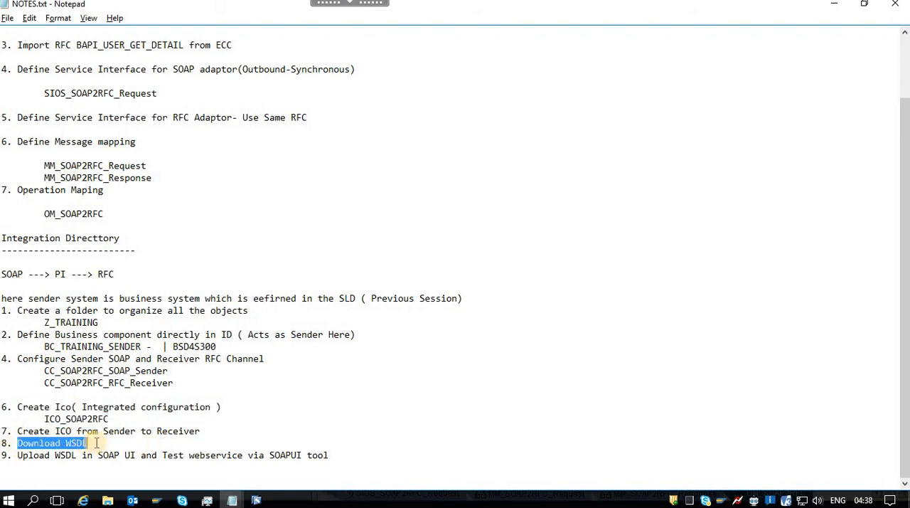
Return to the Integration Builder and display the WSDL of the SIOS_SOAP2RFC_Request integrated configuration.
key("alt+Tab")
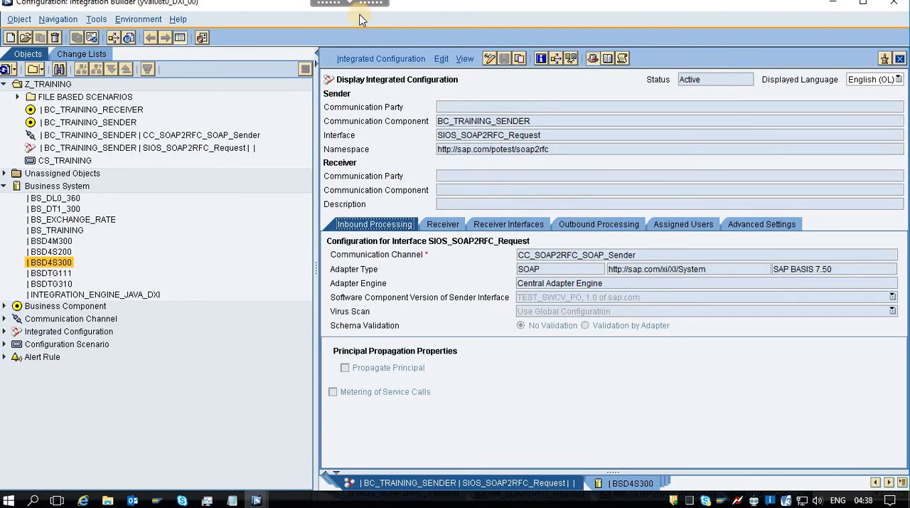
left_click(353, 59)
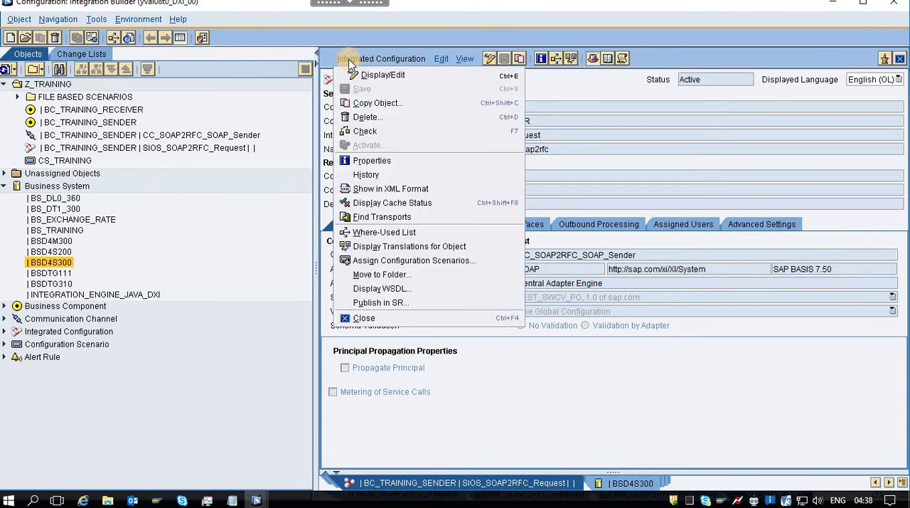
left_click(417, 288)
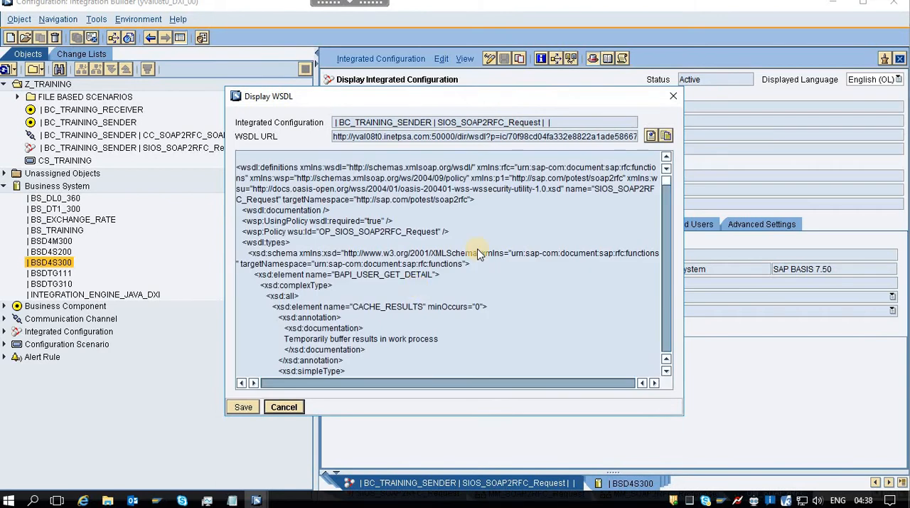
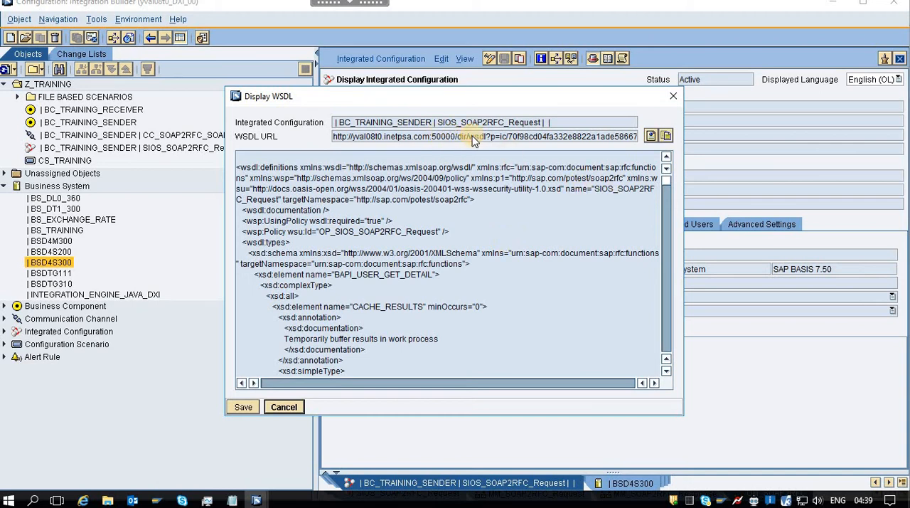
Copy the displayed WSDL URL and paste it below the SNDPRN line in FilePath.txt in Notepad.
left_click(665, 135)
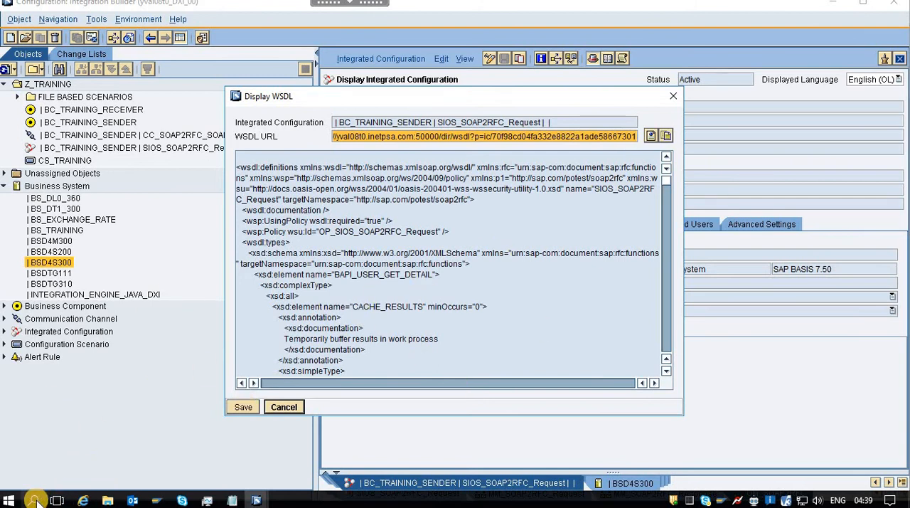
left_click(232, 501)
left_click(317, 451)
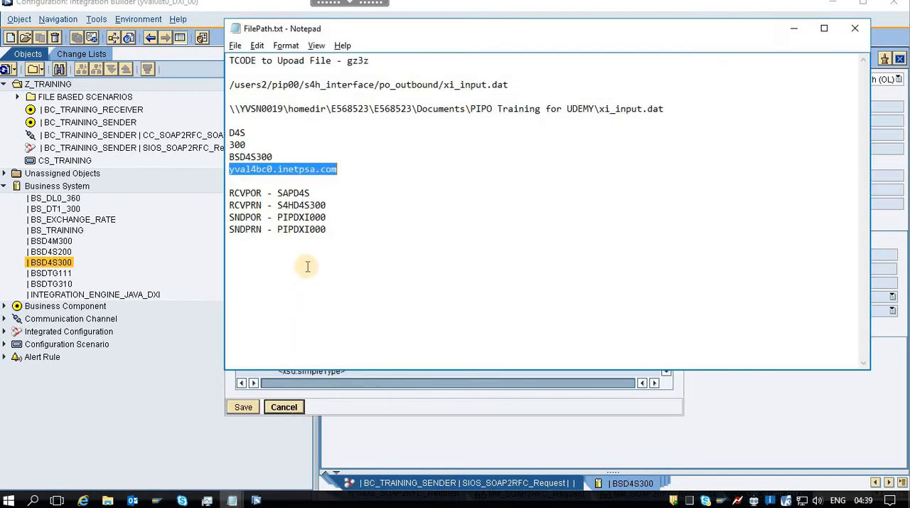
left_click(377, 228)
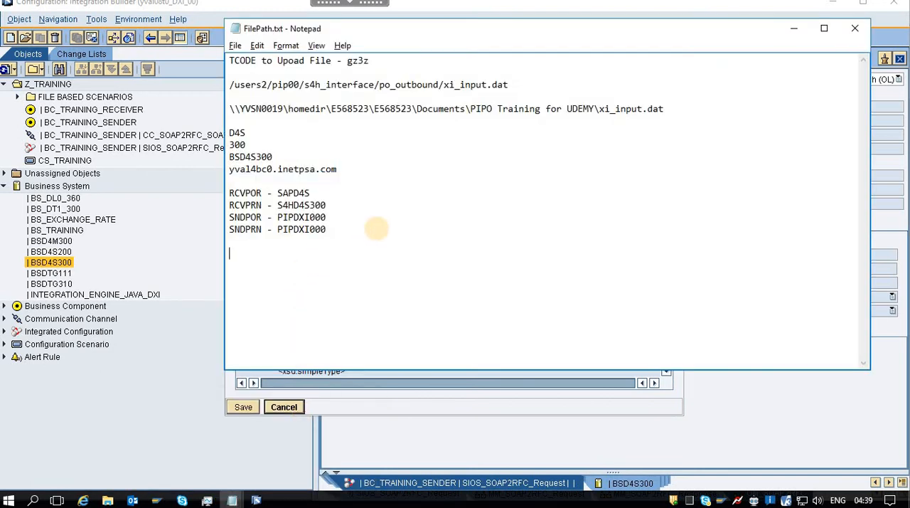
key("Return")
key("Return")
key("ctrl+v")
Copy the full WSDL text of the SIOS_SOAP2RFC_Request configuration from the Integration Builder into a new Notepad document.
key("alt+Tab")
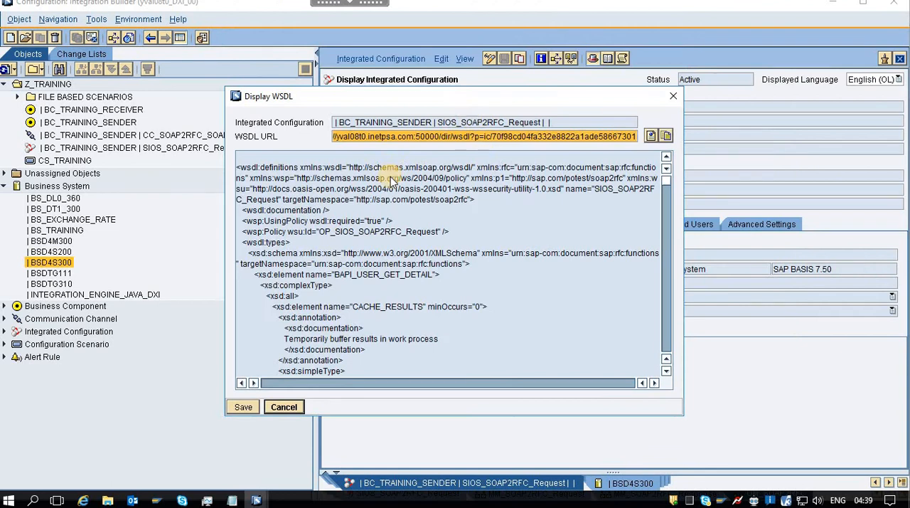
left_click(390, 181)
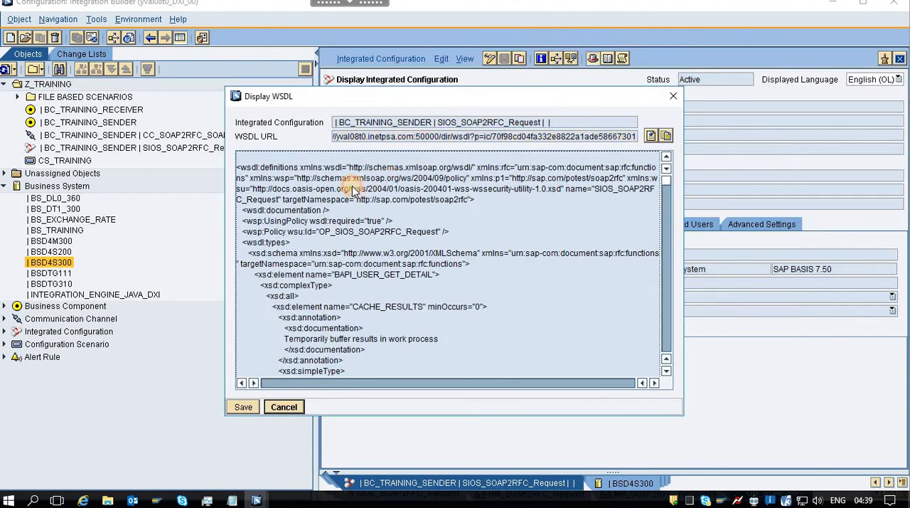
key("ctrl+a")
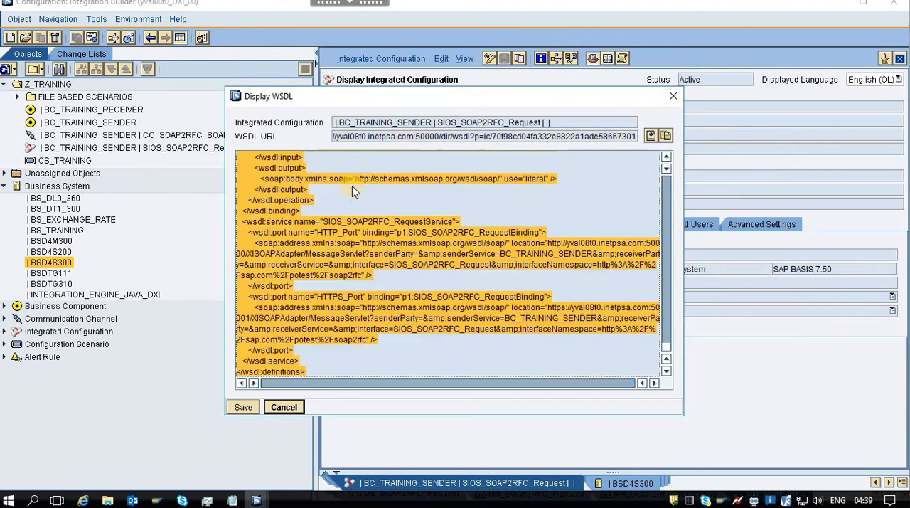
left_click(31, 501)
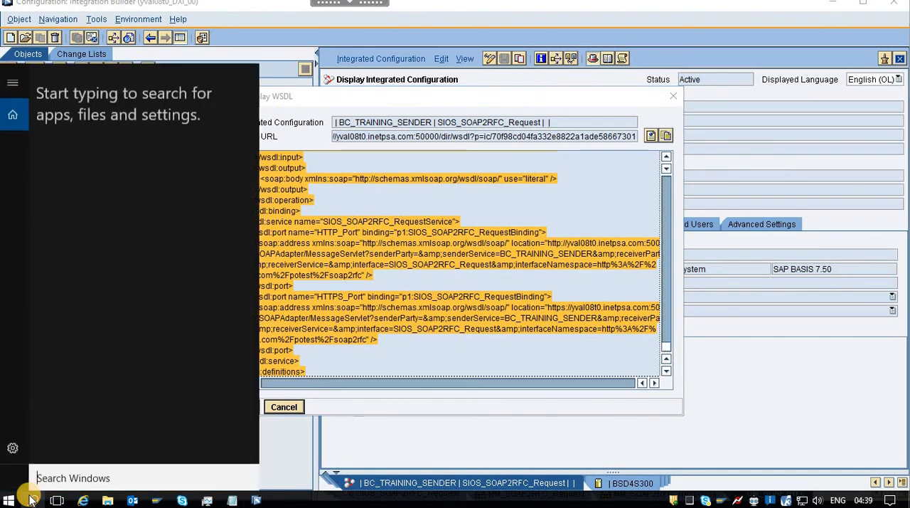
type("note")
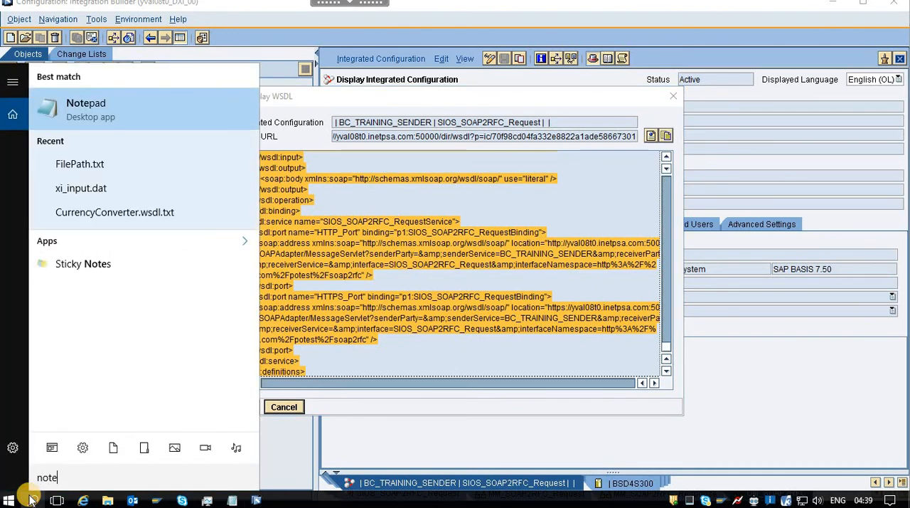
left_click(133, 104)
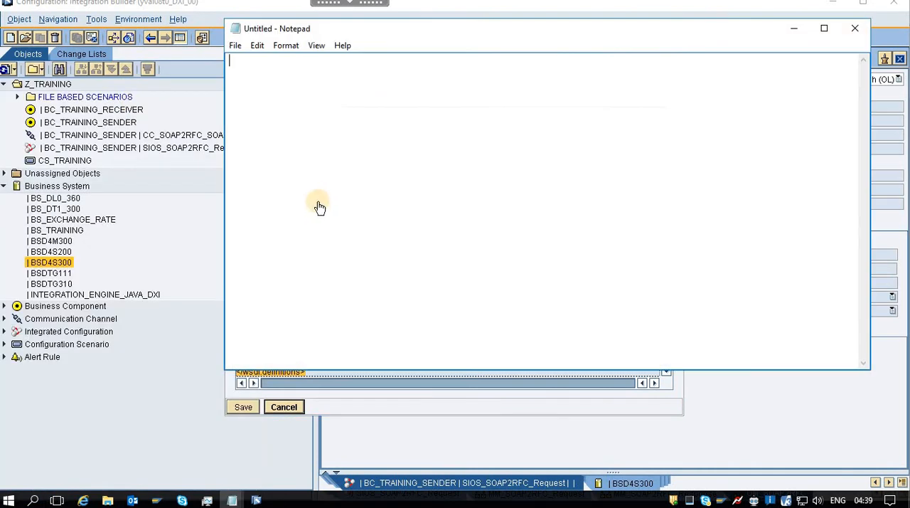
key("ctrl+v")
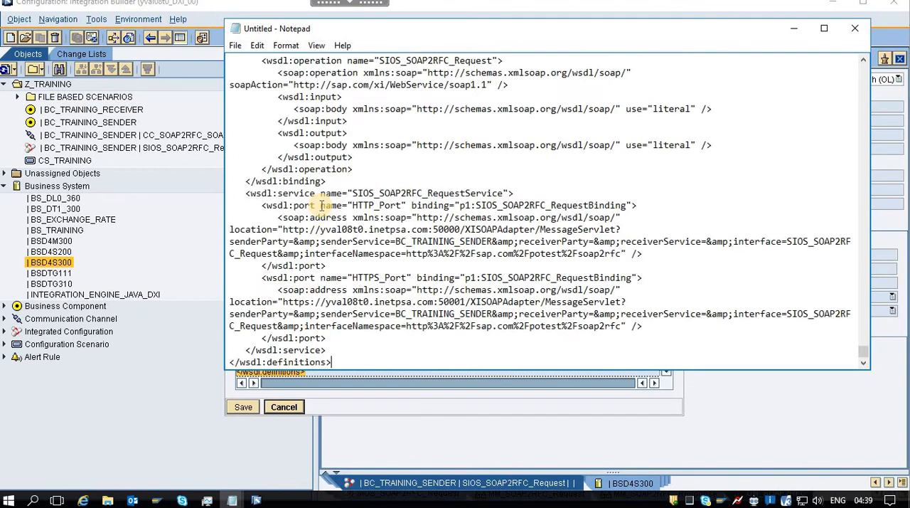
Save the WSDL text as SOAP2RFC.wsdl with file type All Files in the Sceanrio-5-SOAP2RFC folder, and minimize Notepad.
left_click(237, 45)
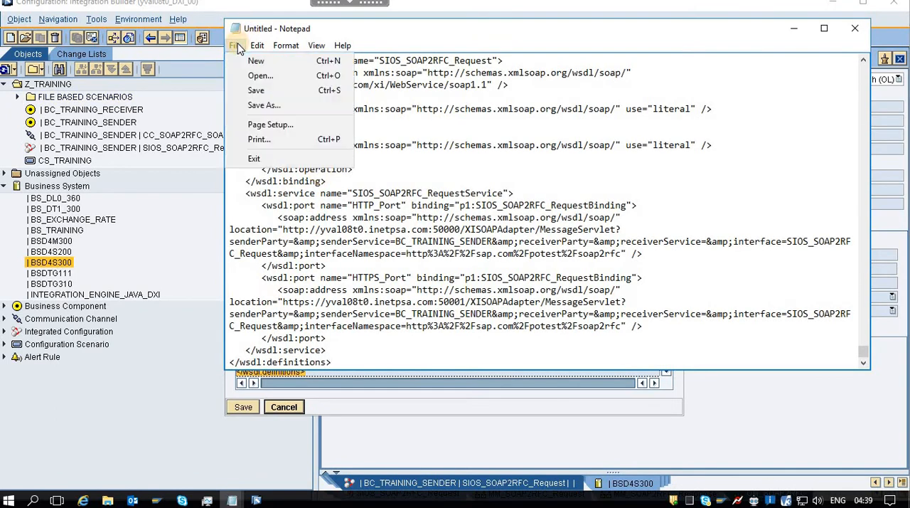
left_click(281, 105)
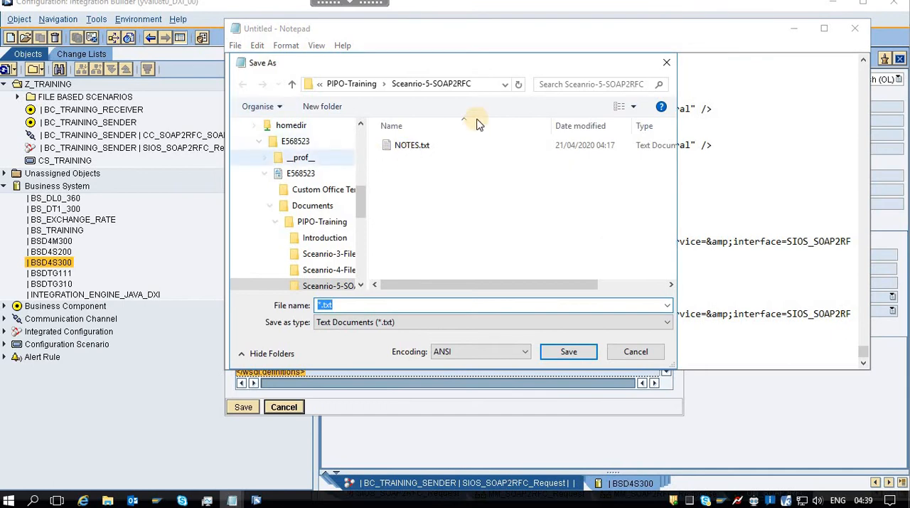
left_click(418, 90)
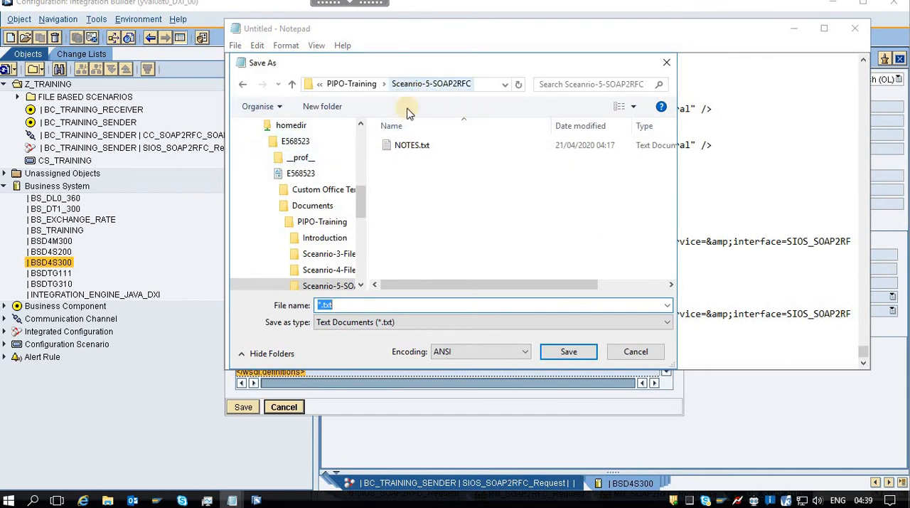
left_click(342, 304)
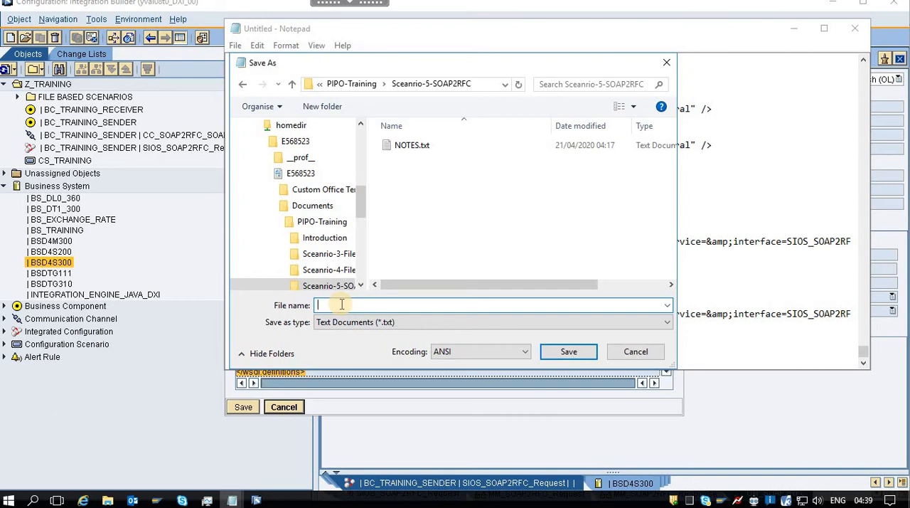
type("SOAP2RFC.wsdl")
left_click(417, 323)
left_click(390, 345)
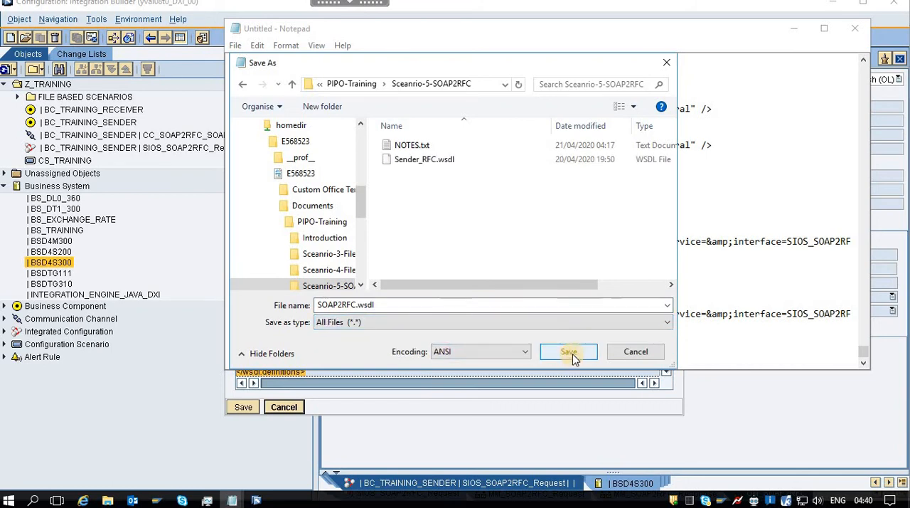
left_click(569, 351)
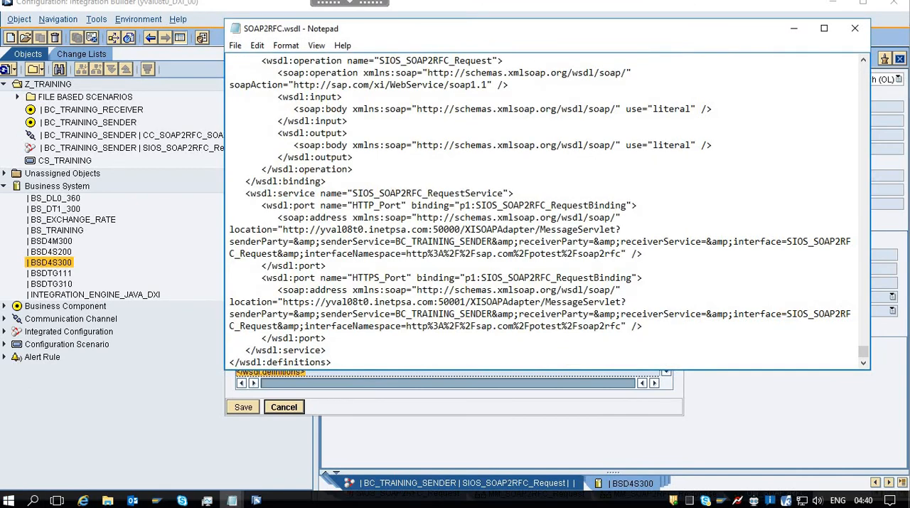
left_click(794, 28)
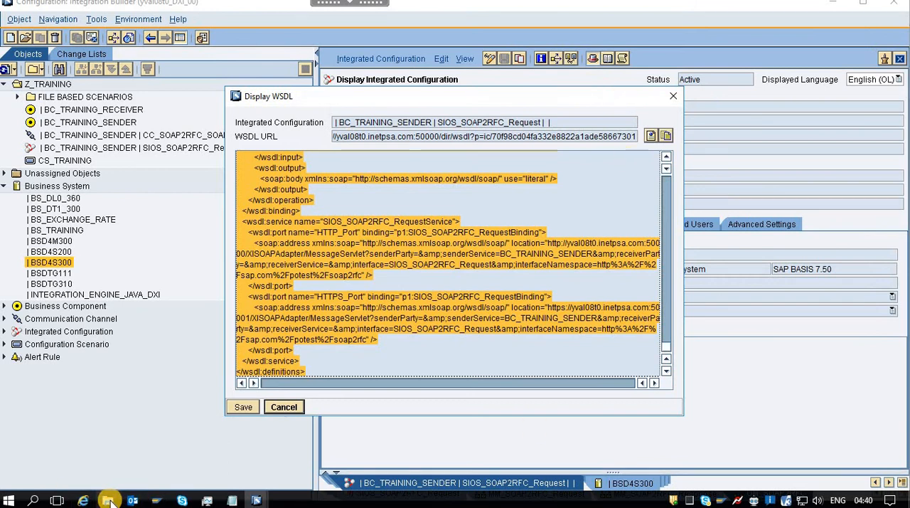
Launch SoapUI 5.5.0 from the desktop and dismiss the Endpoint Explorer.
mouse_move(109, 500)
key("super+d")
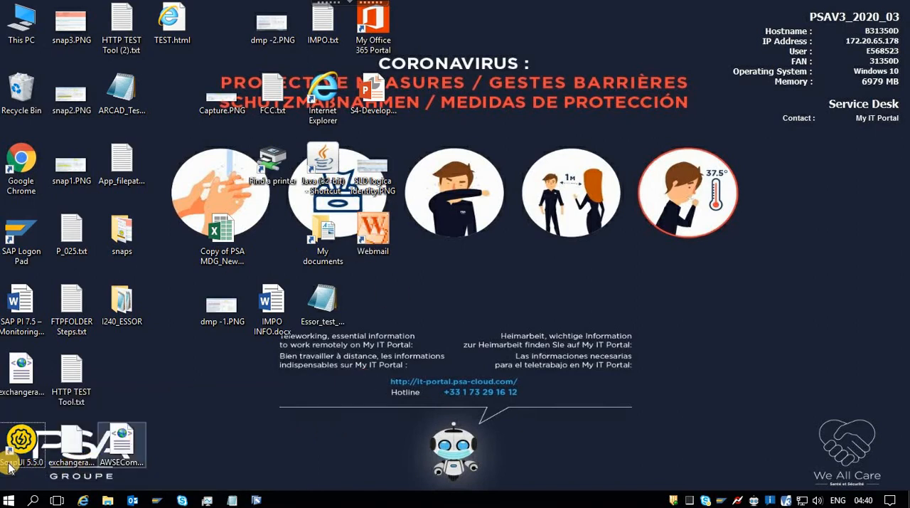
double_click(22, 449)
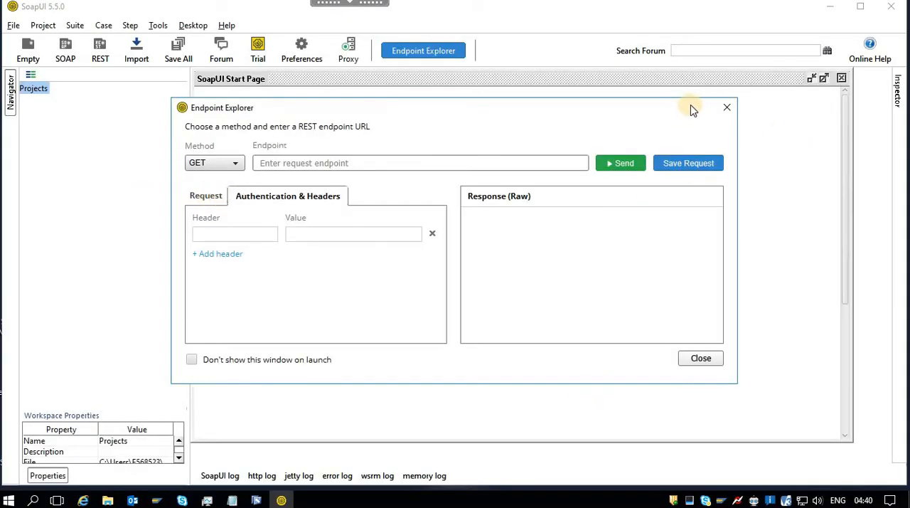
left_click(727, 107)
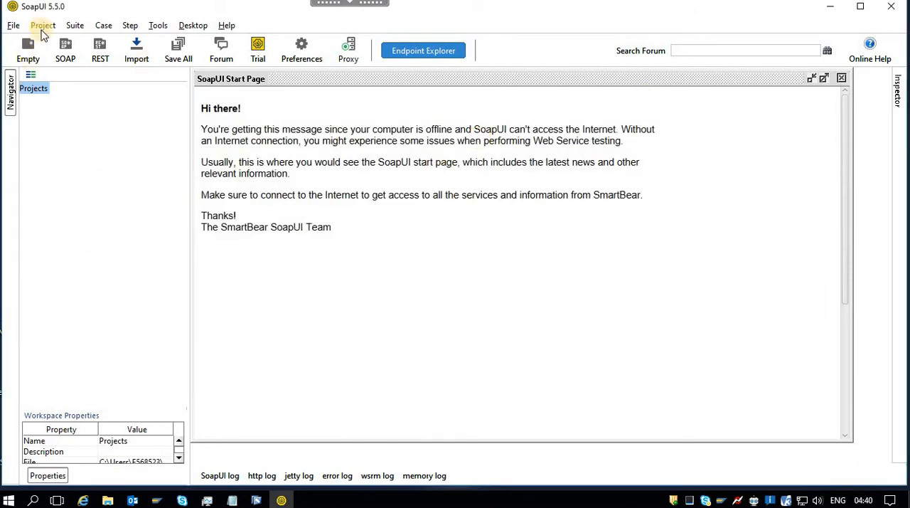
Create a SOAP project named yval08t0.inetpsa, using the WSDL URL stored in FilePath.txt as its initial WSDL with sample requests.
left_click(64, 47)
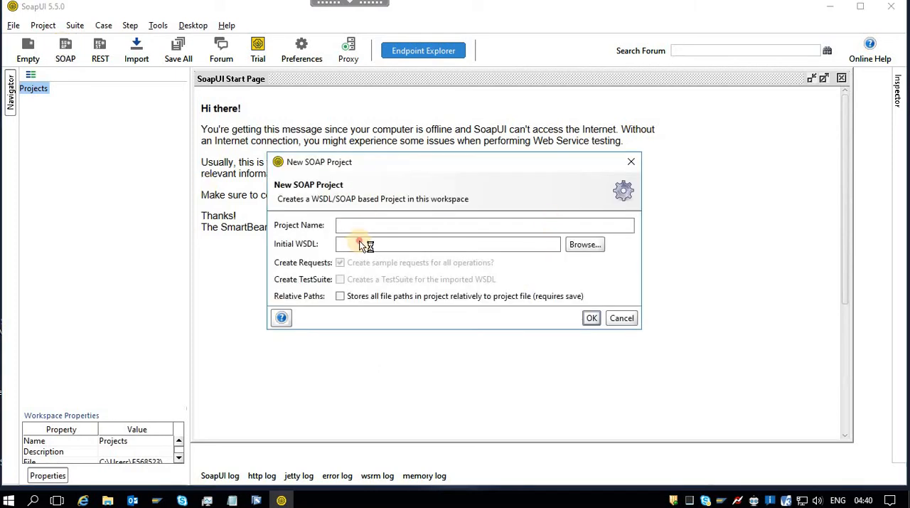
left_click(230, 501)
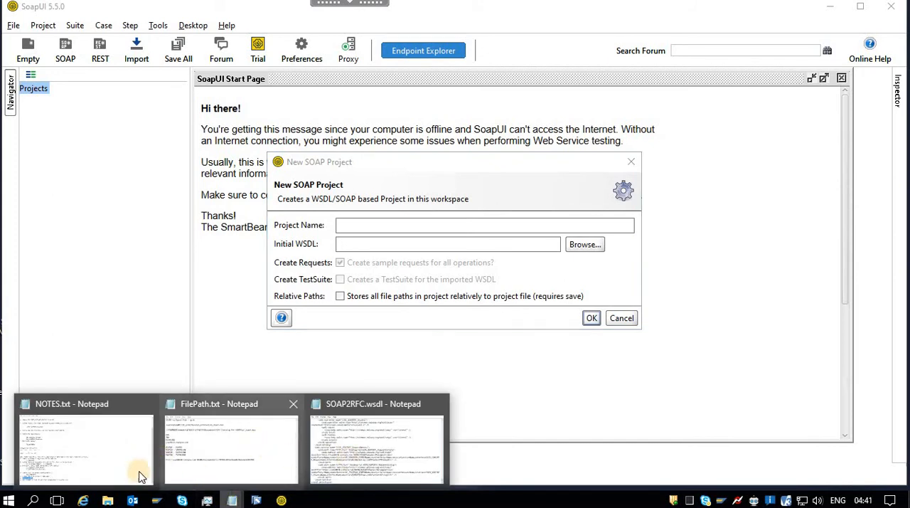
left_click(265, 451)
left_click_drag(659, 260, 222, 259)
key("ctrl+c")
key("alt+Tab")
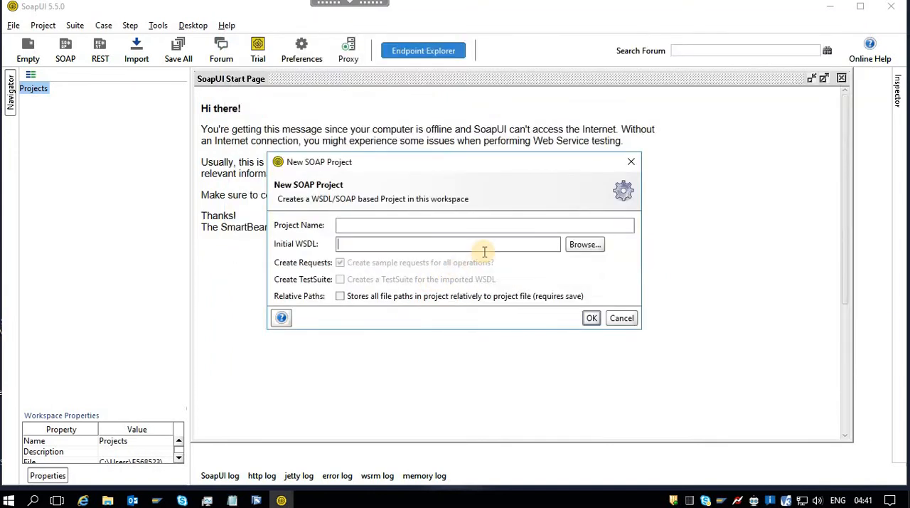
key("ctrl+v")
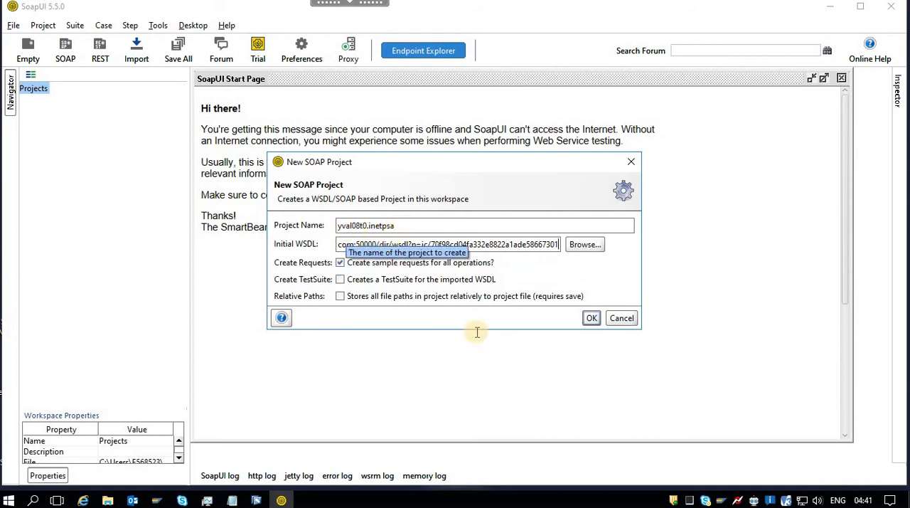
left_click(590, 319)
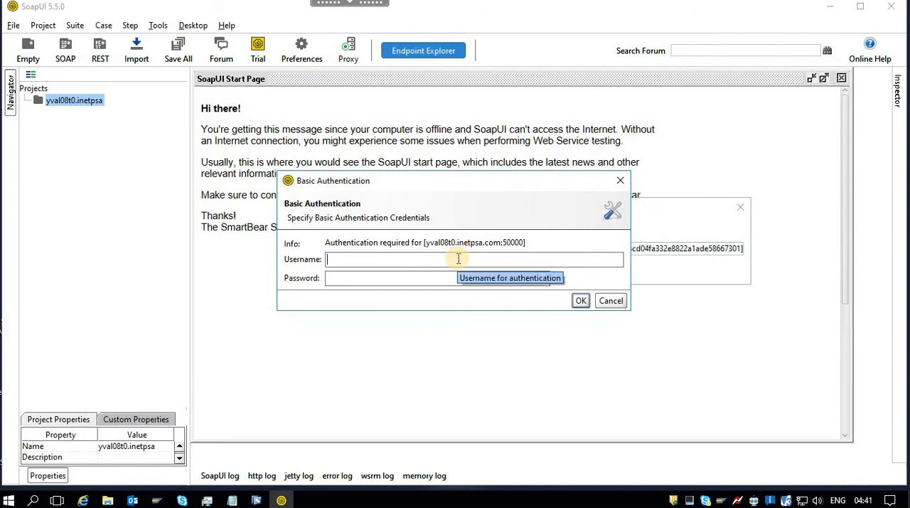
Authenticate the WSDL import for yval08t0.inetpsa.com:50000 with the account username and password.
type("E568523")
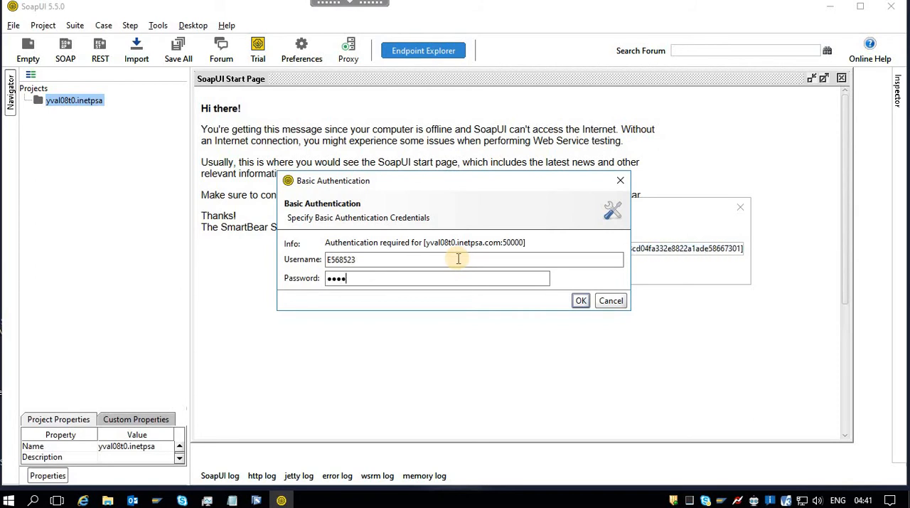
type("••")
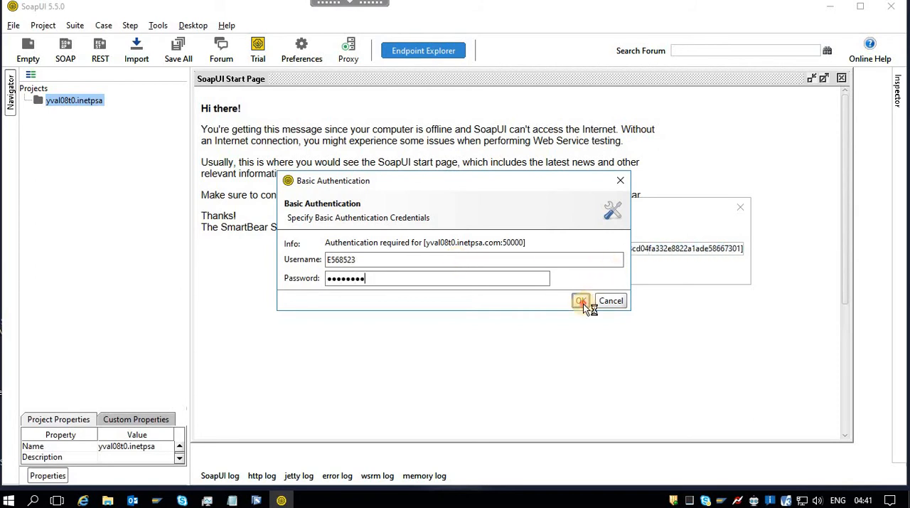
left_click(582, 301)
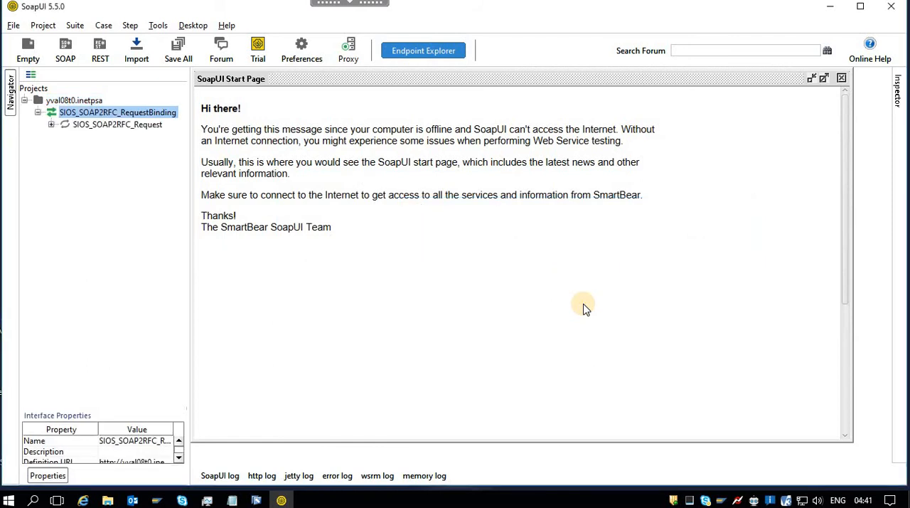
Open Request 1 of the SIOS_SOAP2RFC_Request operation and fill the USERNAME element with the SAP user ID.
left_click(51, 125)
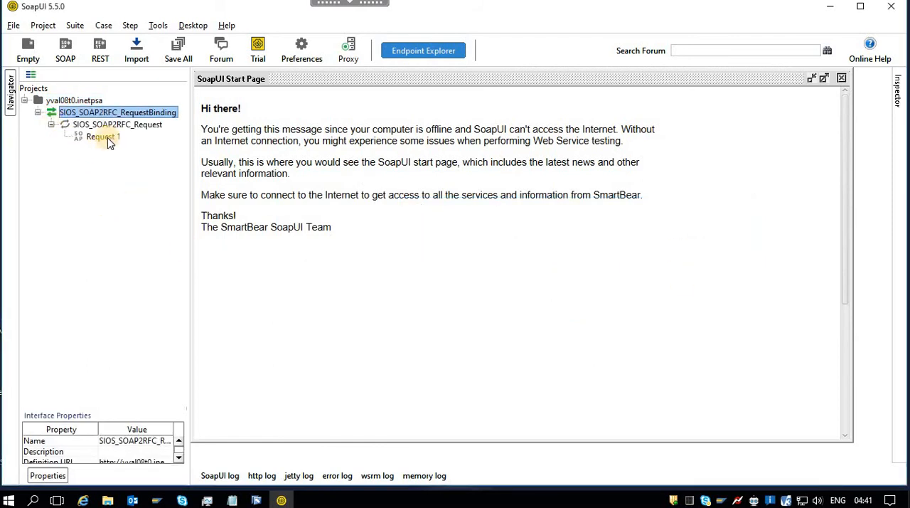
left_click(102, 138)
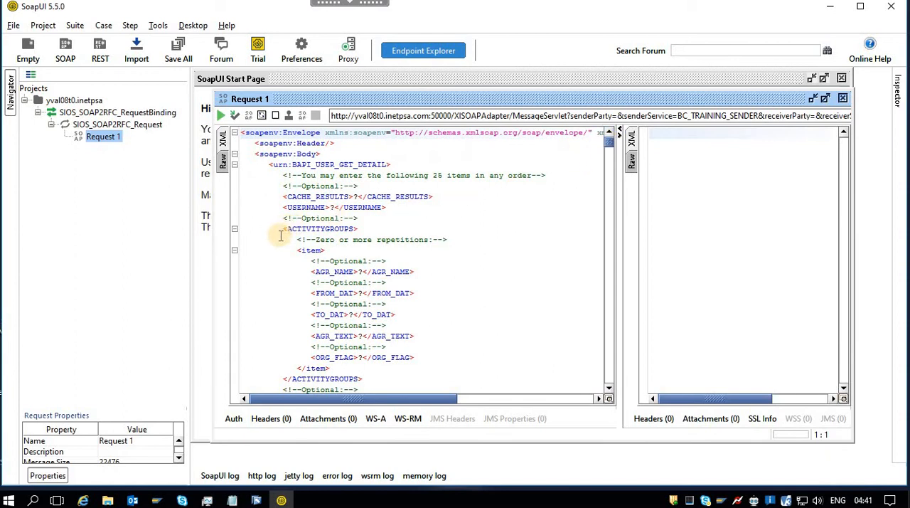
left_click(333, 207)
key("BackSpace")
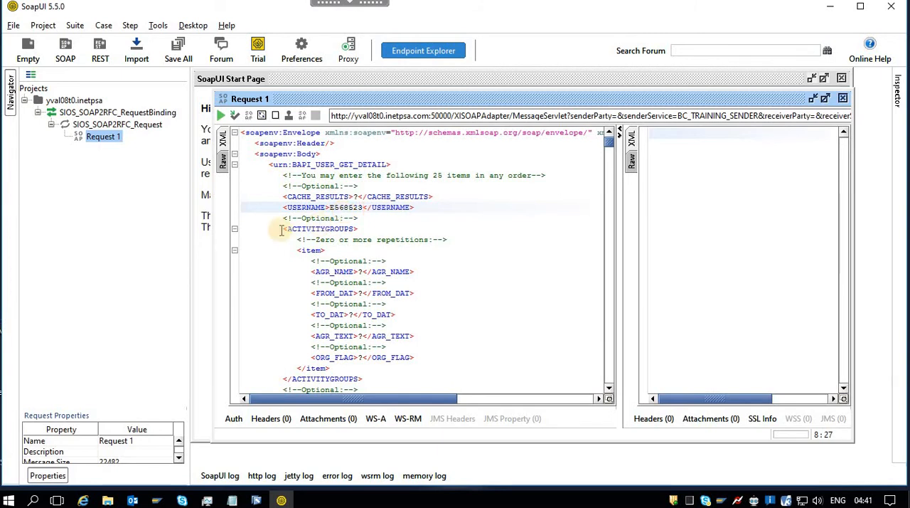
Delete all optional elements after USERNAME in the Request 1 body, from the ACTIVITYGROUPS block through the last item inside UCLASSSYS.
key("Right")
key("Right")
key("Right")
key("Right")
key("Right")
key("Right")
key("Right")
key("Right")
key("Right")
key("Right")
key("Right")
key("Right")
key("Right")
key("Right")
key("Right")
key("Right")
key("Right")
key("Right")
key("Right")
key("Right")
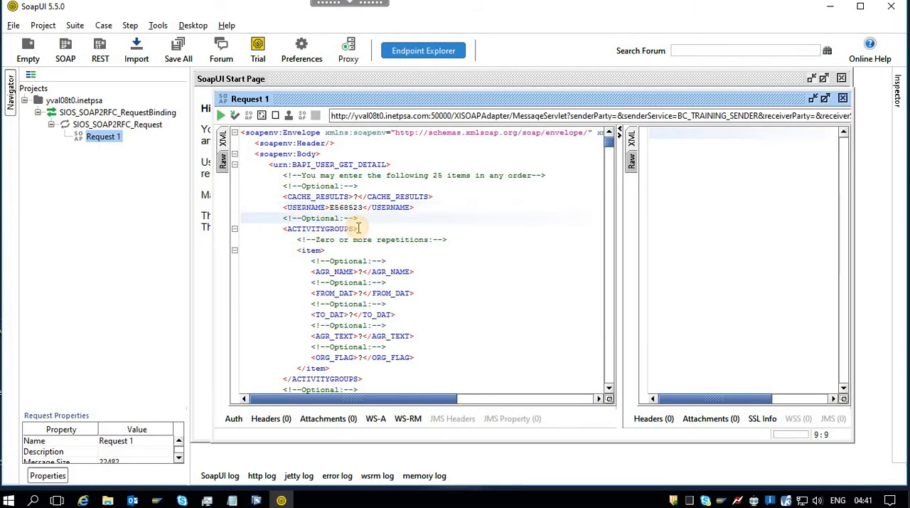
key("shift+Down")
key("shift+Down")
key("shift+Down")
key("shift+Down")
key("shift+Down")
key("shift+Down")
key("shift+Down")
key("shift+Down")
key("shift+Down")
key("shift+Down")
key("shift+Down")
key("shift+Down")
key("shift+Down")
key("shift+Down")
key("shift+Down")
key("shift+Down")
key("shift+Down")
key("shift+Down")
key("shift+Down")
key("shift+Down")
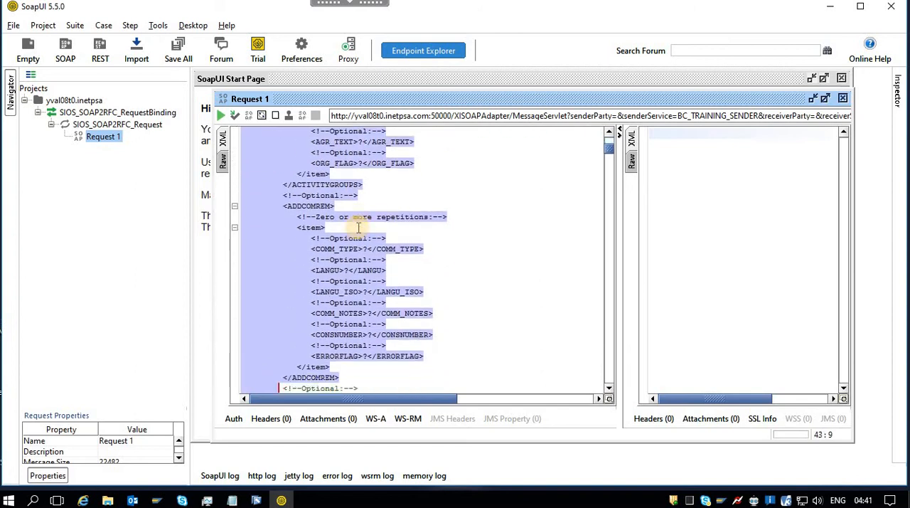
key("shift+Down")
key("shift+Down")
key("shift+Down")
key("shift+Down")
key("shift+Down")
key("shift+Down")
key("shift+Down")
key("shift+Down")
key("shift+Down")
key("shift+Down")
key("shift+Down")
key("shift+Down")
key("shift+Down")
key("shift+Down")
key("shift+Down")
key("shift+Down")
key("shift+Down")
key("shift+Down")
key("shift+Down")
key("shift+Down")
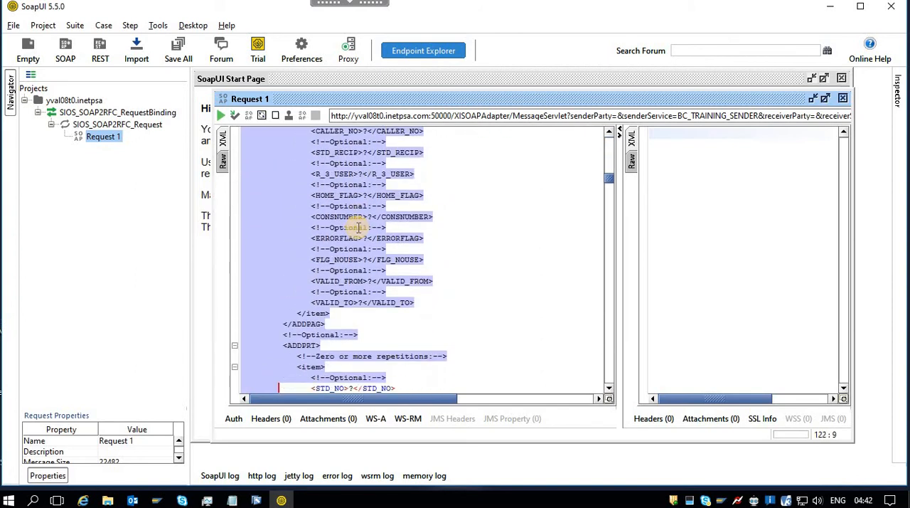
key("shift+Down")
key("shift+Down")
key("shift+Down")
key("shift+Down")
key("shift+Down")
key("shift+Down")
key("shift+Down")
key("shift+Down")
key("shift+Down")
key("shift+Down")
key("shift+Down")
key("shift+Down")
key("shift+Down")
key("shift+Down")
key("shift+Down")
key("shift+Down")
key("shift+Down")
key("shift+Down")
key("shift+Down")
key("shift+Down")
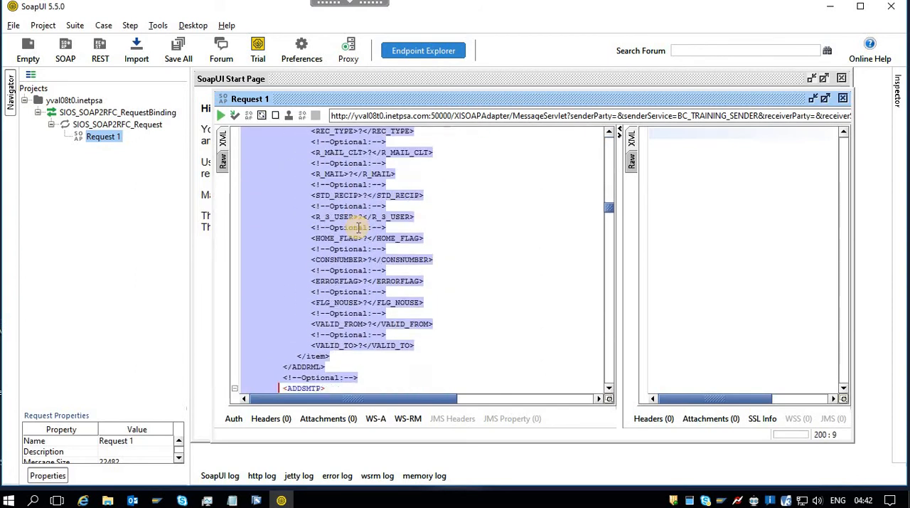
key("shift+Down")
key("shift+Down")
key("shift+Down")
key("shift+Down")
key("shift+Down")
key("shift+Down")
key("shift+Down")
key("shift+Down")
key("shift+Down")
key("shift+Down")
key("shift+Down")
key("shift+Down")
key("shift+Down")
key("shift+Down")
key("shift+Down")
key("shift+Down")
key("shift+Down")
key("shift+Down")
key("shift+Down")
key("shift+Down")
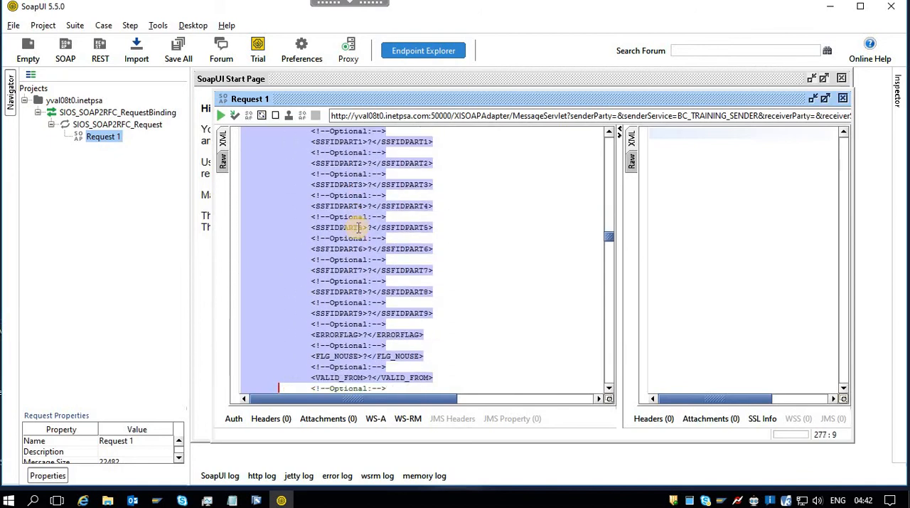
key("shift+Down")
key("shift+Down")
key("shift+Down")
key("shift+Down")
key("shift+Down")
key("shift+Down")
key("shift+Down")
key("shift+Down")
key("shift+Down")
key("shift+Down")
key("shift+Down")
key("shift+Down")
key("shift+Down")
key("shift+Down")
key("shift+Down")
key("shift+Down")
key("shift+Down")
key("shift+Down")
key("shift+Down")
key("shift+Down")
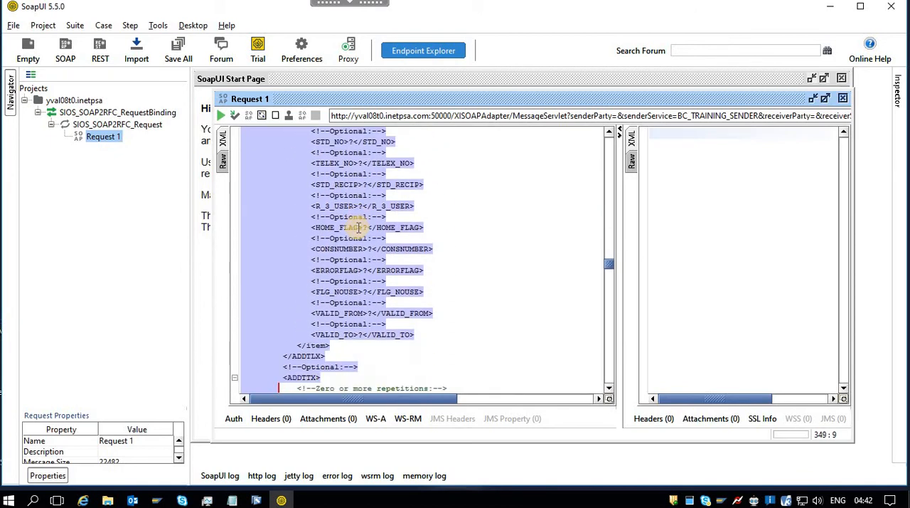
key("shift+Down")
key("shift+Down")
key("shift+Down")
key("shift+Down")
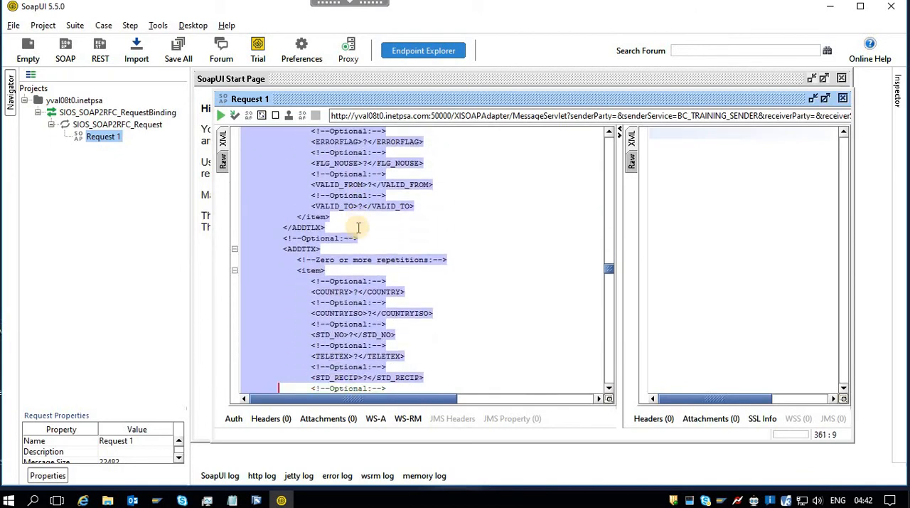
key("shift+Down")
key("shift+Down")
key("shift+Down")
key("shift+Down")
key("shift+Down")
key("shift+Down")
key("shift+Down")
key("shift+Down")
key("shift+Down")
key("shift+Down")
key("shift+Down")
key("shift+Down")
key("shift+Down")
key("shift+Down")
key("shift+Down")
key("shift+Down")
key("shift+Down")
key("shift+Down")
key("shift+Down")
key("shift+Down")
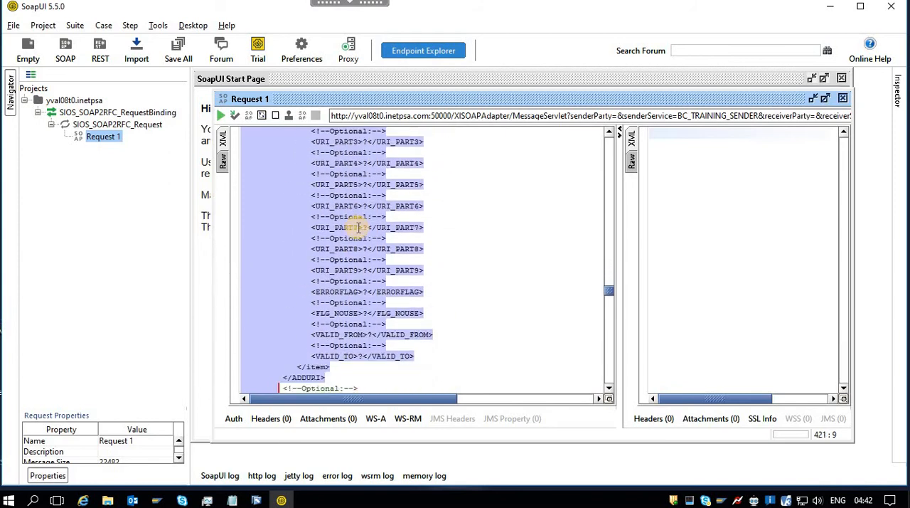
key("shift+Down")
key("shift+Down")
key("shift+Down")
key("shift+Down")
key("shift+Down")
key("shift+Down")
key("shift+Down")
key("shift+Down")
key("shift+Down")
key("shift+Down")
key("shift+Down")
key("shift+Down")
key("shift+Down")
key("shift+Down")
key("shift+Down")
key("shift+Down")
key("shift+Down")
key("shift+Down")
key("shift+Down")
key("shift+Down")
key("shift+Down")
key("shift+Down")
key("shift+Down")
key("shift+Down")
key("shift+Down")
key("shift+Down")
key("shift+Down")
key("shift+Down")
key("shift+Down")
key("shift+Down")
key("shift+Down")
key("shift+Down")
key("shift+Down")
key("shift+Down")
key("shift+Down")
key("shift+Down")
key("shift+Down")
key("shift+Down")
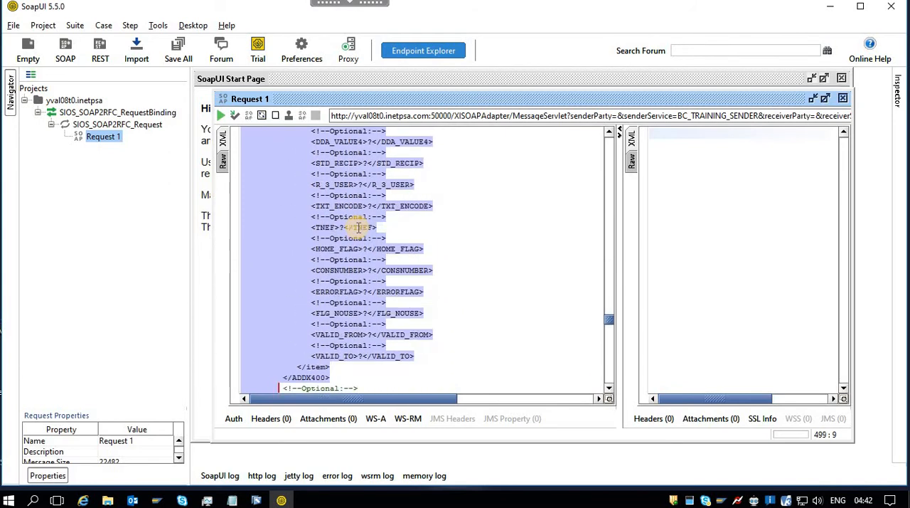
key("shift+Down")
key("shift+Down")
key("shift+Down")
key("shift+Down")
key("shift+Down")
key("shift+Down")
key("shift+Down")
key("shift+Down")
key("shift+Down")
key("shift+Down")
key("shift+Down")
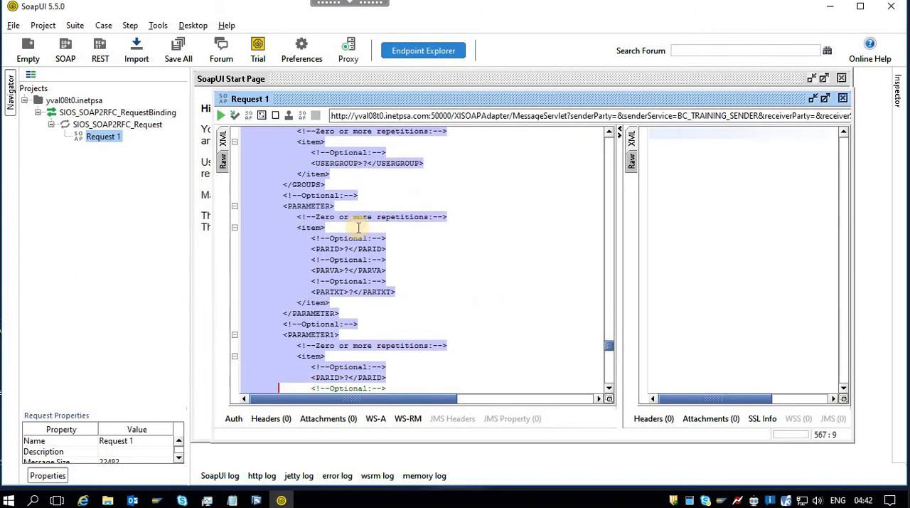
key("shift+Down")
key("shift+Down")
key("shift+Down")
key("shift+Down")
key("shift+Down")
key("shift+Down")
key("shift+Down")
key("shift+Down")
key("shift+Down")
key("shift+Down")
key("shift+Down")
key("shift+Down")
key("shift+Down")
key("shift+Down")
key("shift+Down")
key("shift+Down")
key("shift+Down")
key("shift+Down")
key("shift+Down")
key("shift+Down")
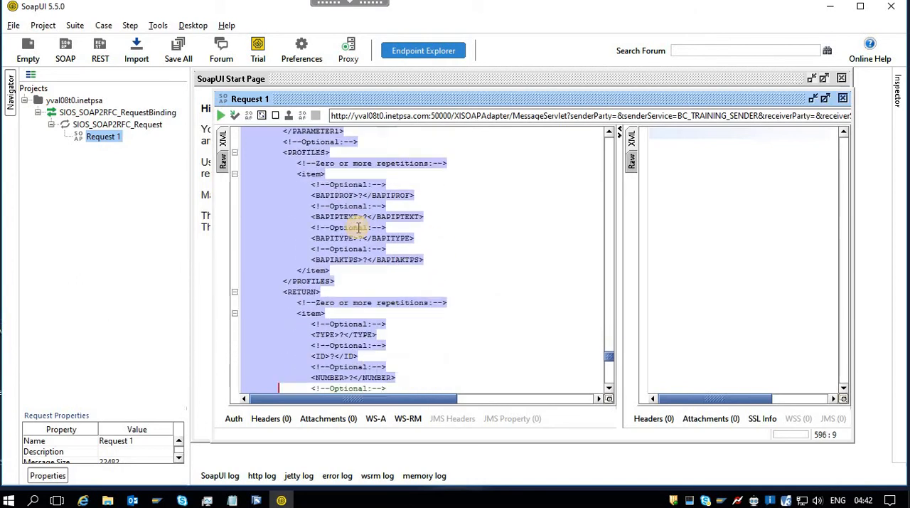
key("shift+Down")
key("shift+Down")
key("shift+Down")
key("shift+Down")
key("shift+Down")
key("shift+Down")
key("shift+Down")
key("shift+Down")
key("shift+Down")
key("shift+Down")
key("shift+Down")
key("shift+Down")
key("shift+Down")
key("shift+Down")
key("shift+Down")
key("shift+Down")
key("shift+Down")
key("shift+Down")
key("shift+Down")
key("shift+Down")
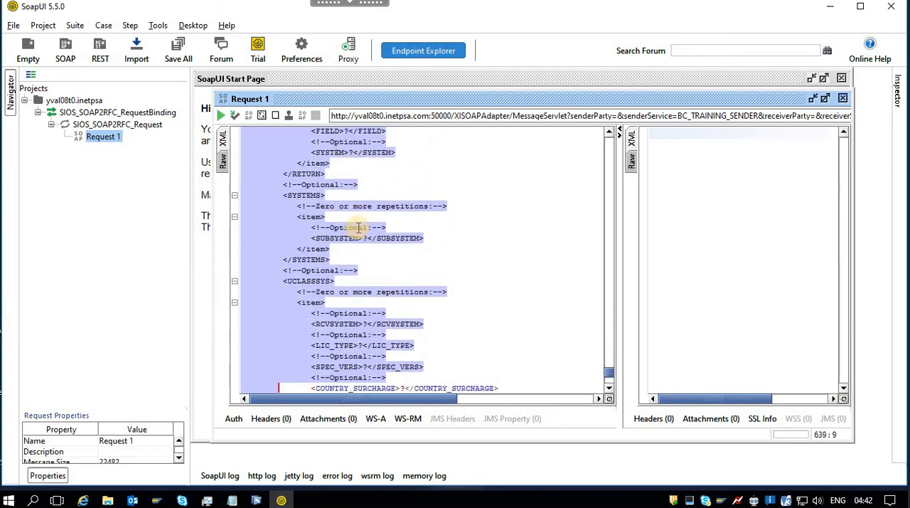
key("shift+Down")
key("shift+Down")
key("shift+Down")
key("shift+Down")
key("shift+Down")
key("shift+Down")
key("shift+Down")
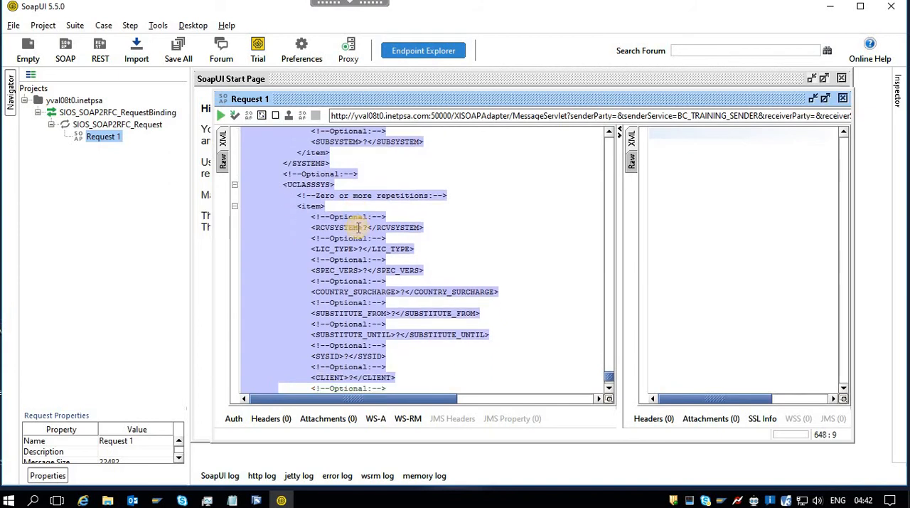
key("shift+Down")
key("shift+Down")
key("shift+Down")
key("shift+Down")
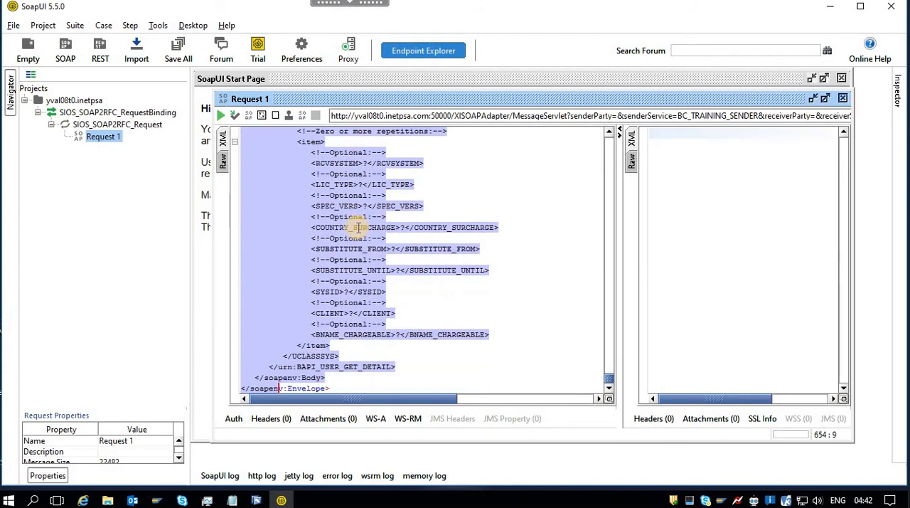
left_click(375, 348, "shift")
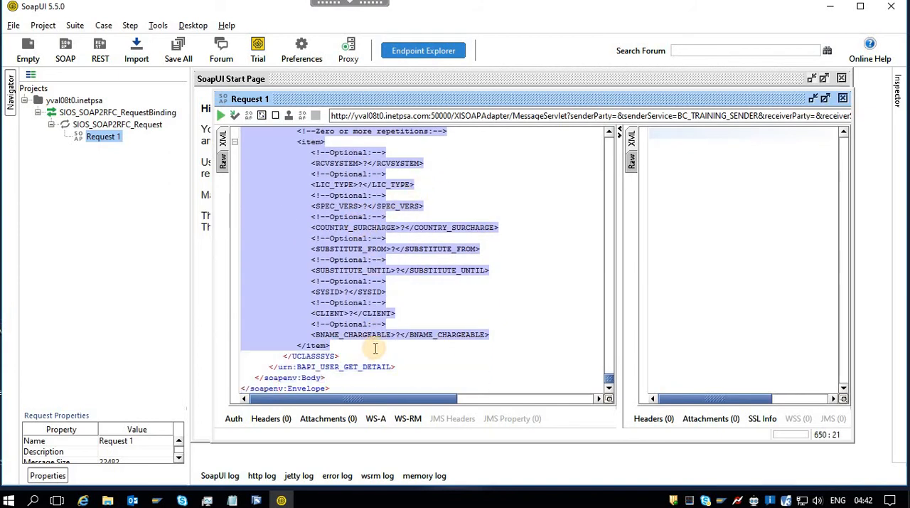
key("Delete")
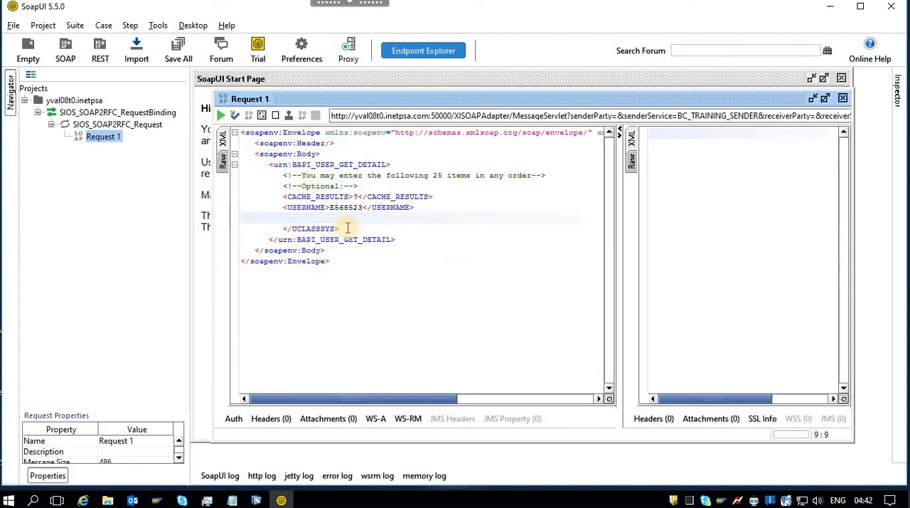
Remove the leftover UCLASSSYS closing tag and the blank line below the USERNAME element.
left_click(347, 227, "shift")
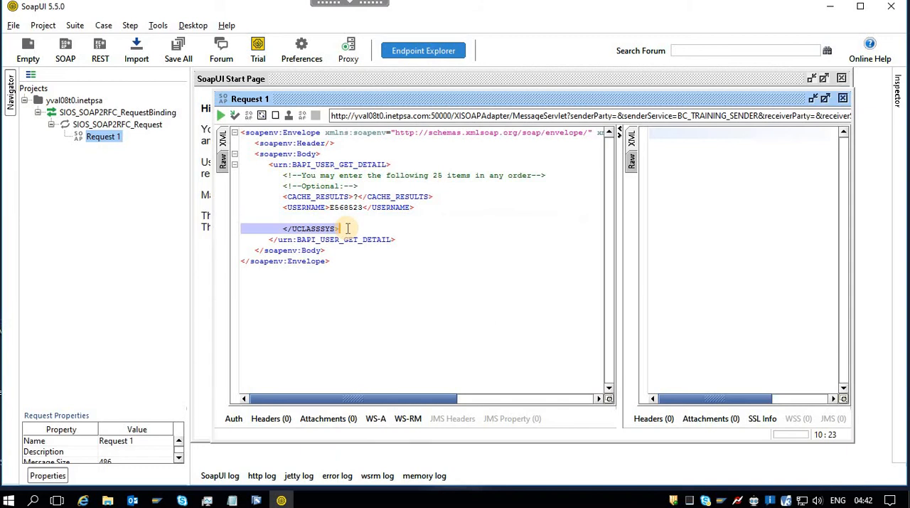
key("Delete")
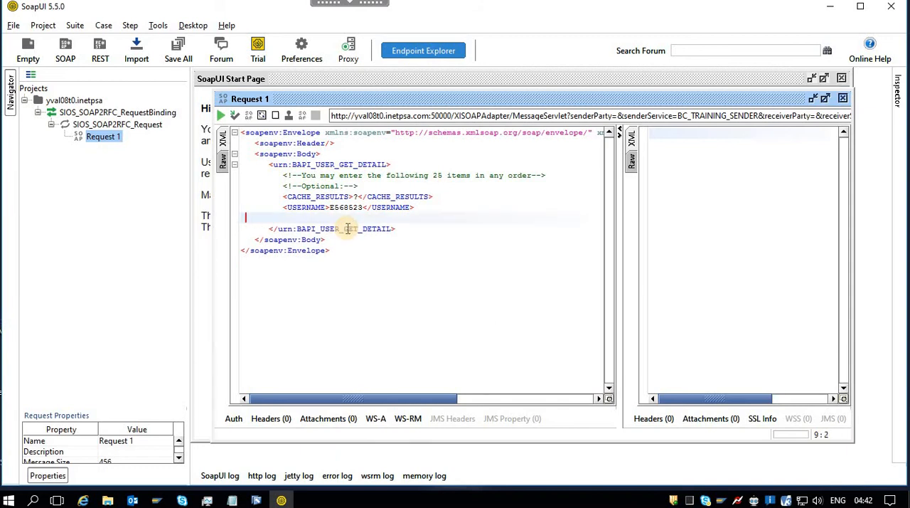
key("BackSpace")
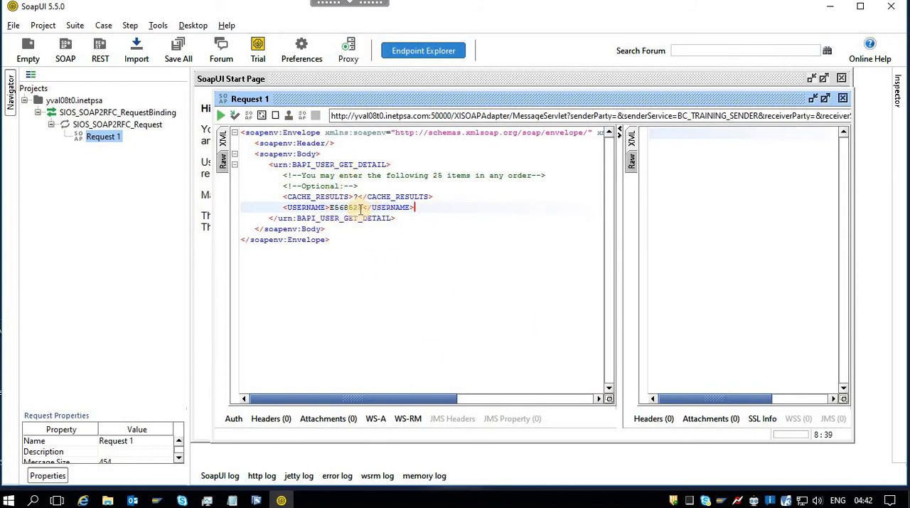
Switch to the SAP GUI session of system D4S and restart the Function Builder with transaction SE37.
left_click_drag(363, 208, 329, 211)
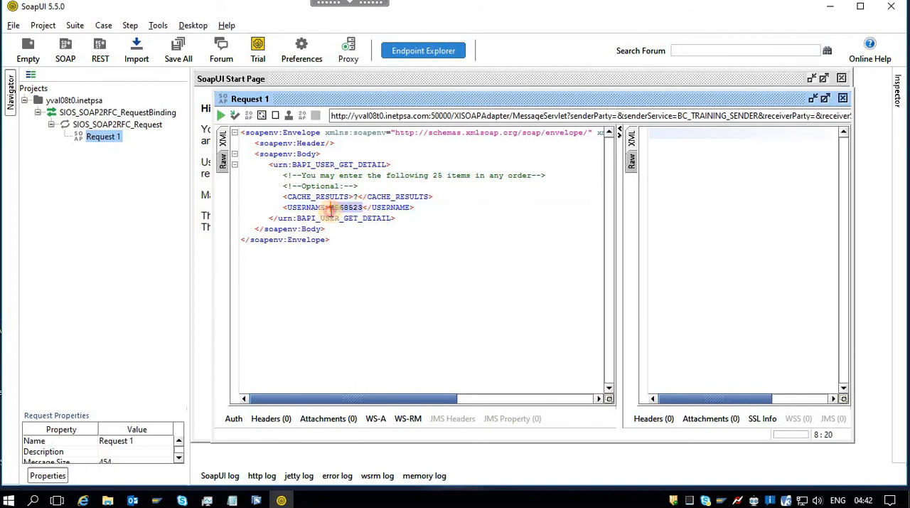
left_click(153, 501)
left_click(186, 469)
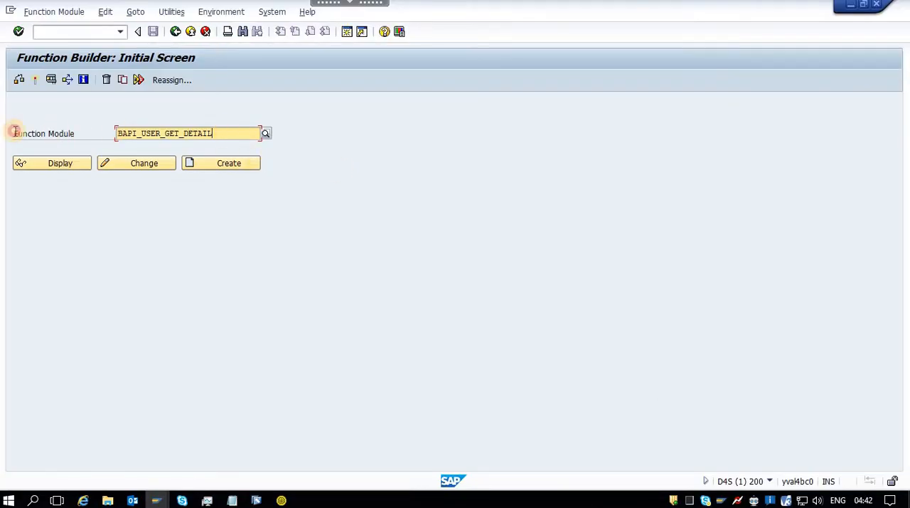
left_click(113, 33)
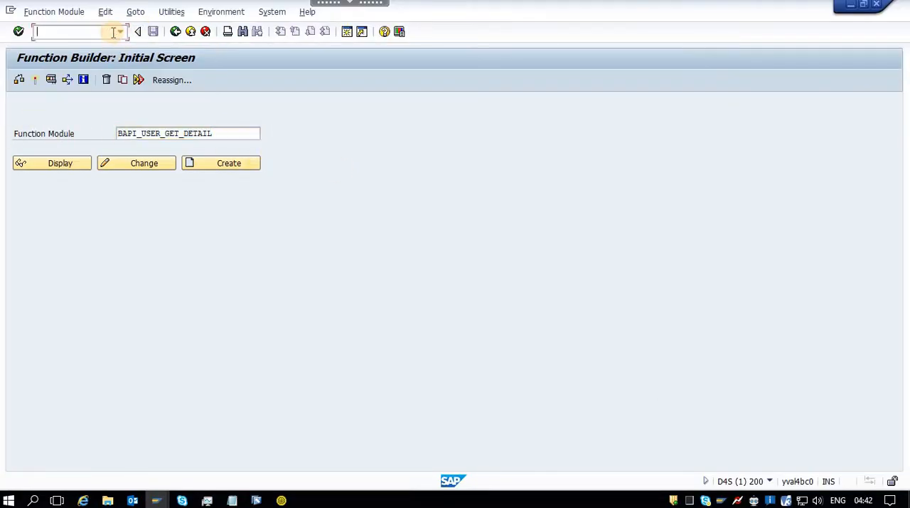
type("/n")
key("Return")
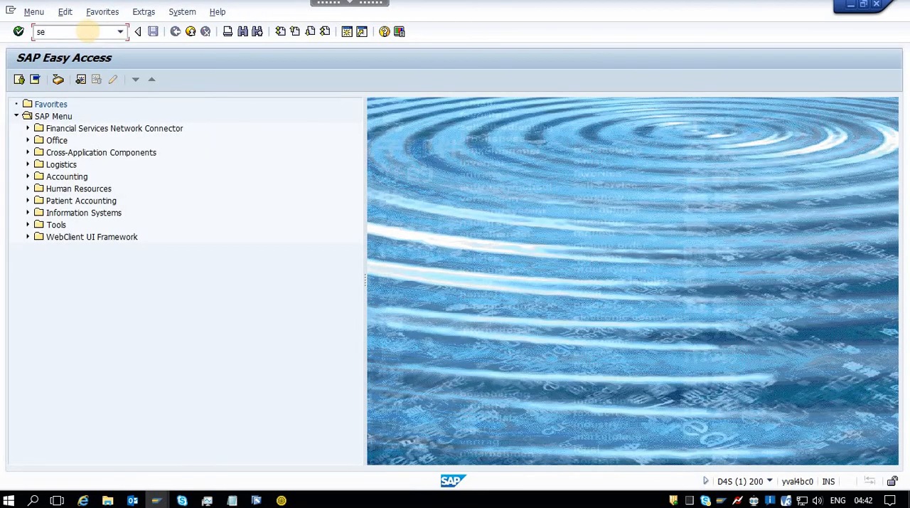
type("se37")
key("Return")
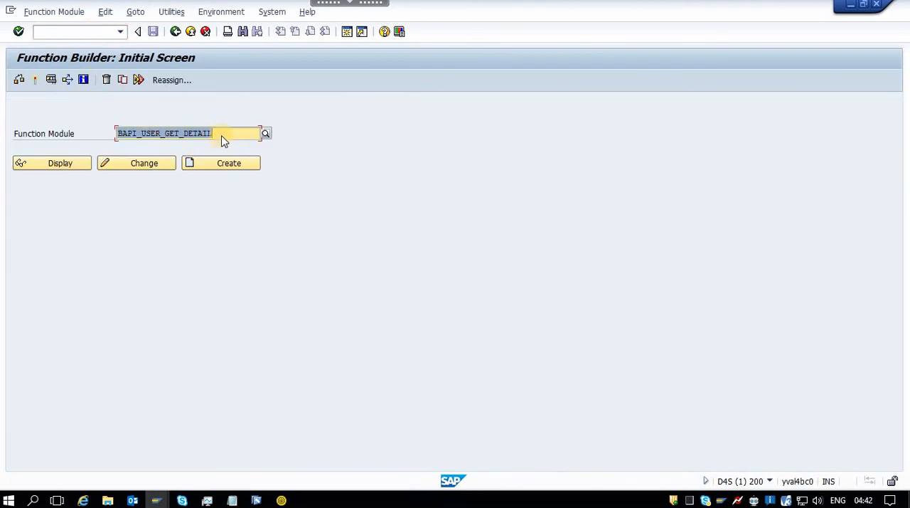
Test-run function module BAPI_USER_GET_DETAIL with the SAP user ID as USERNAME, review its export parameters, and return to the test's initial screen.
left_click(223, 132)
left_click(156, 133)
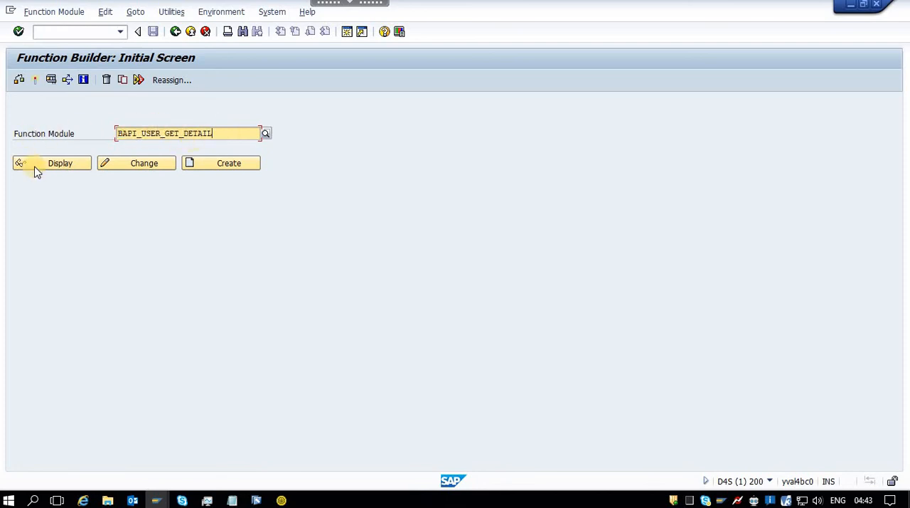
left_click(52, 81)
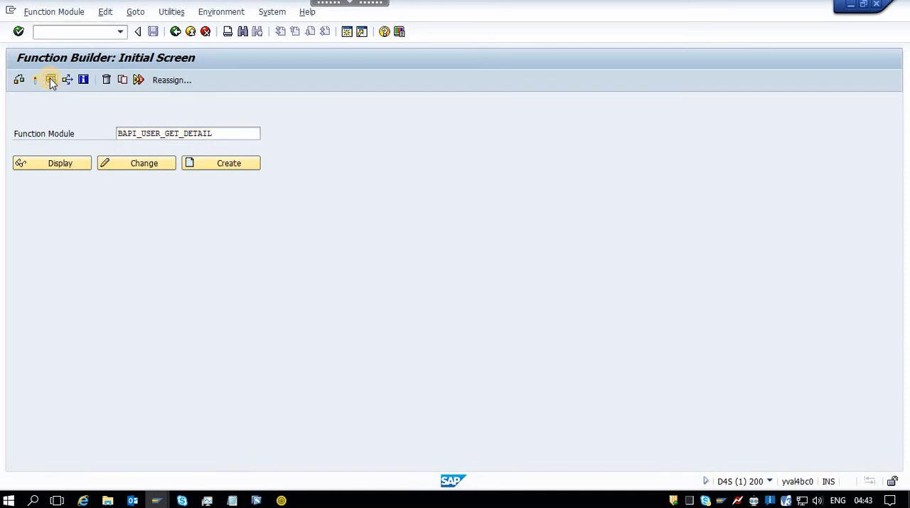
left_click(202, 197)
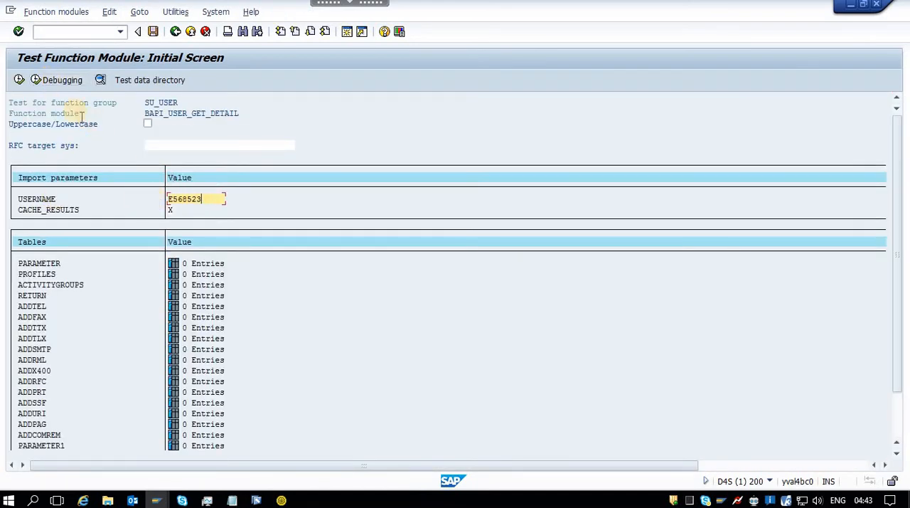
left_click(19, 80)
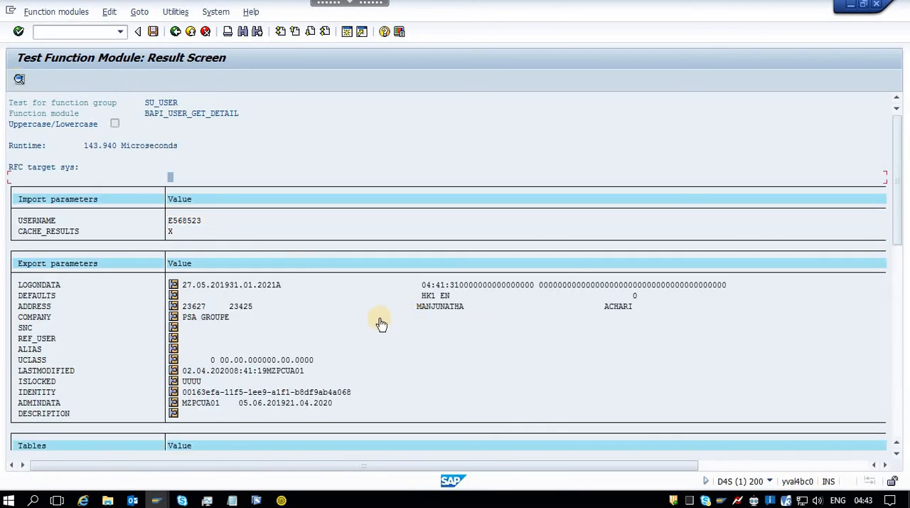
left_click(175, 31)
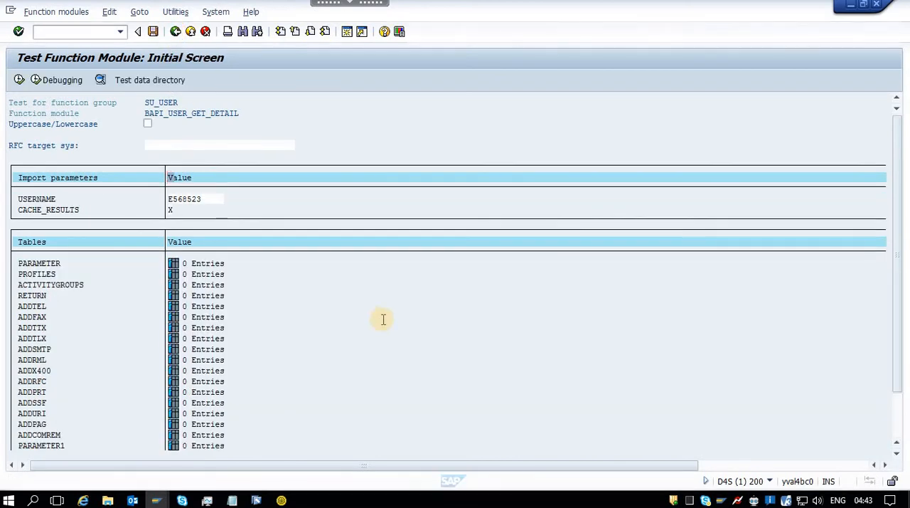
Switch back to SoapUI, submit Request 1, and examine the raw response through to its end.
key("alt+Tab")
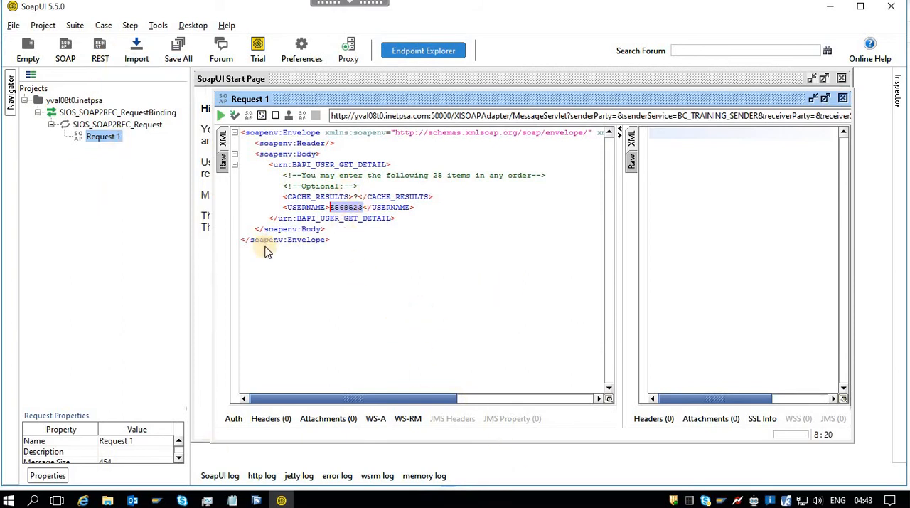
left_click(223, 117)
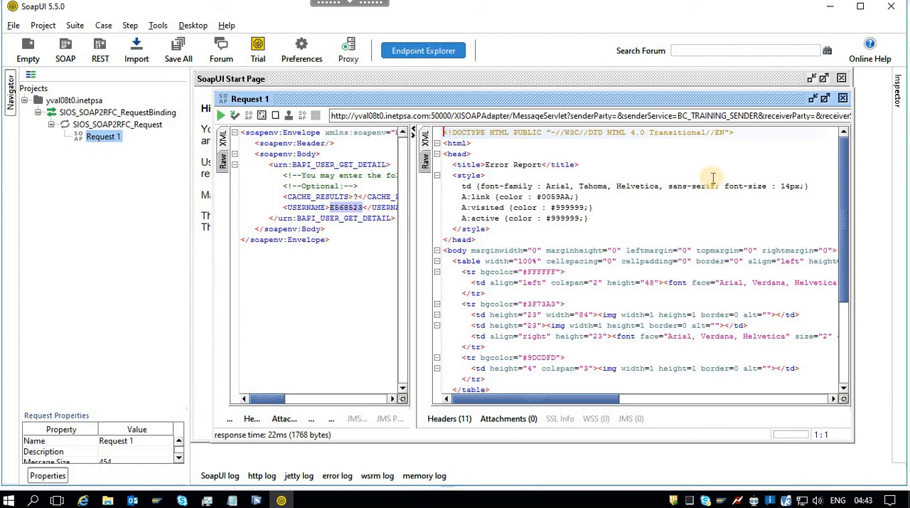
left_click_drag(542, 165, 476, 164)
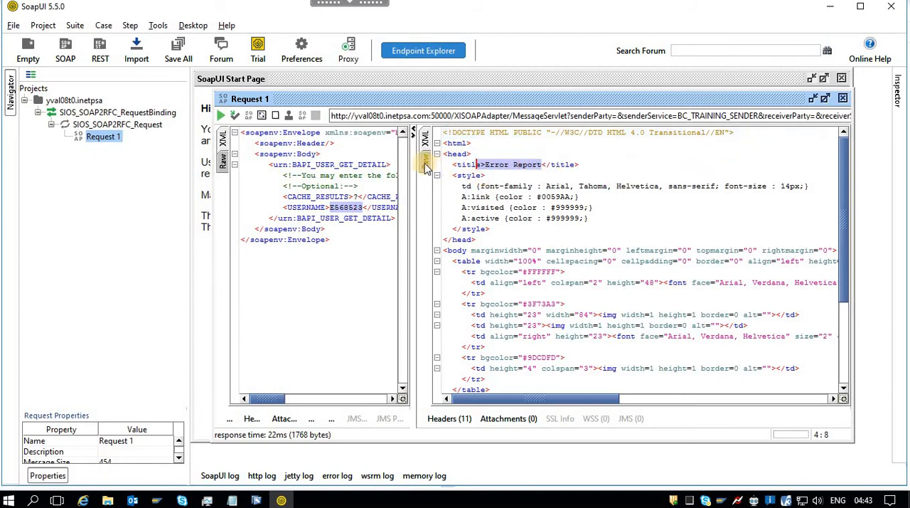
left_click(425, 163)
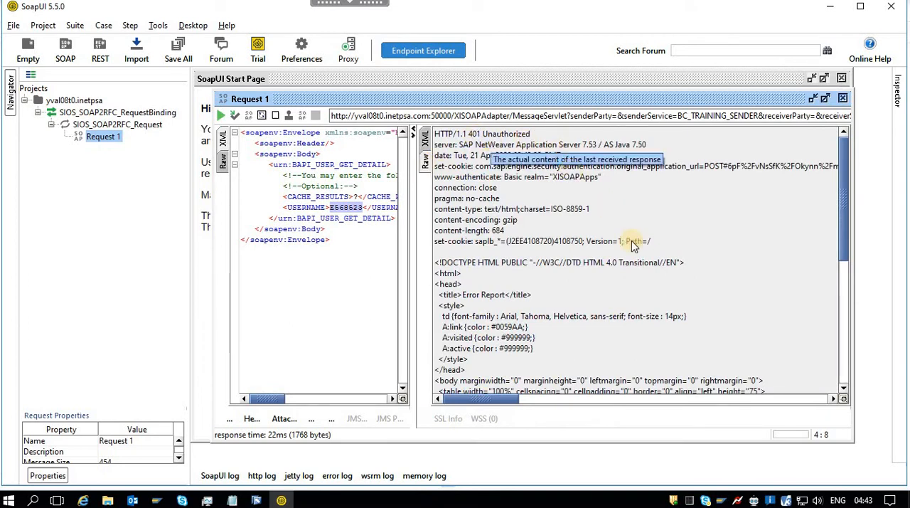
left_click_drag(843, 193, 867, 349)
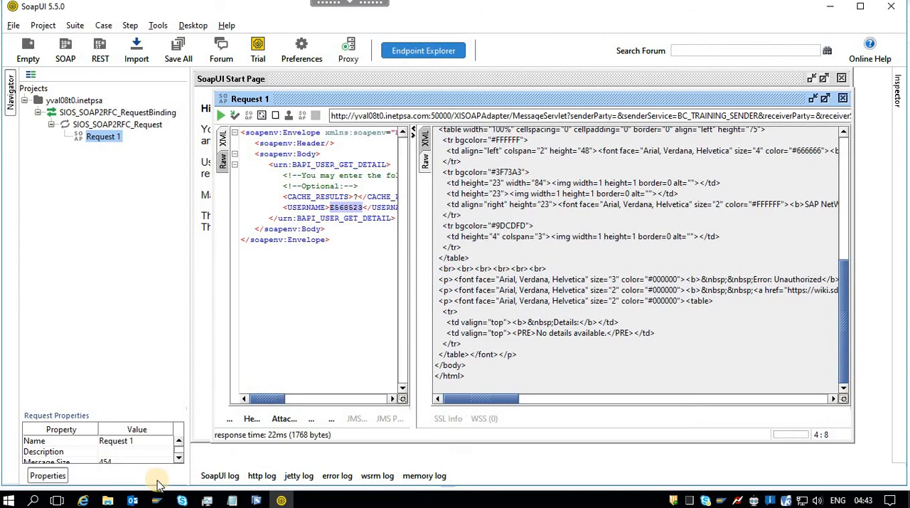
left_click(47, 475)
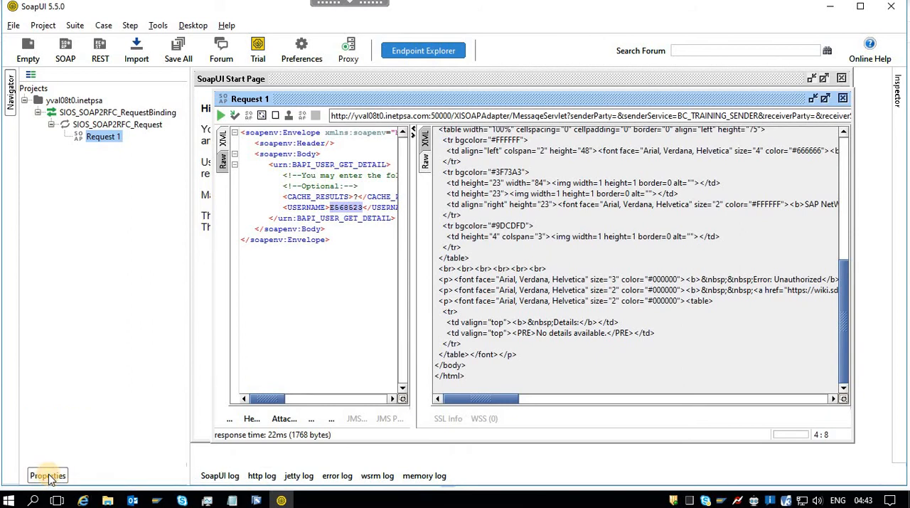
Display Request 1's properties and enter the SAP user ID as Username and the account password as Password.
left_click(49, 477)
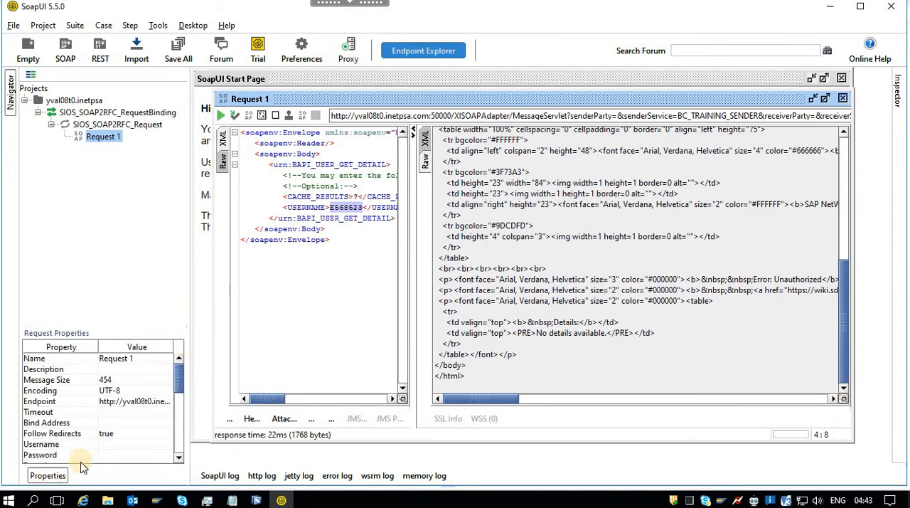
left_click(111, 445)
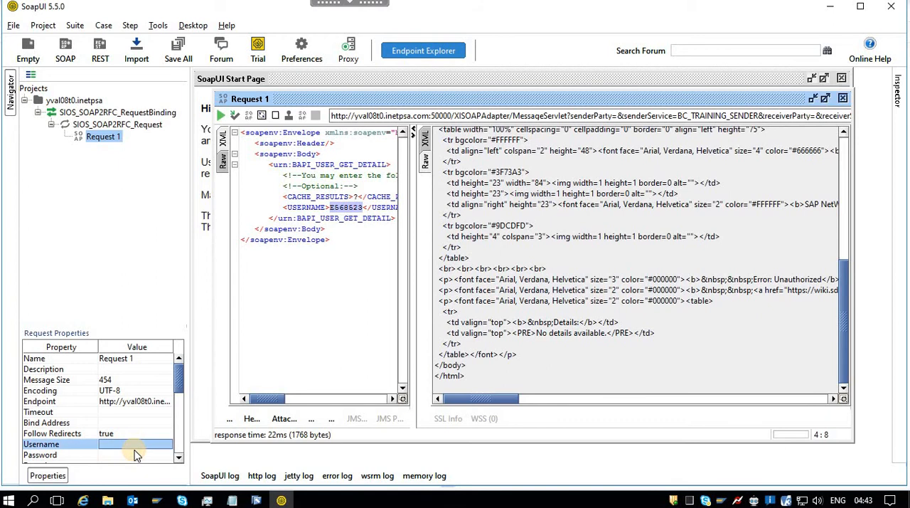
type("E568523")
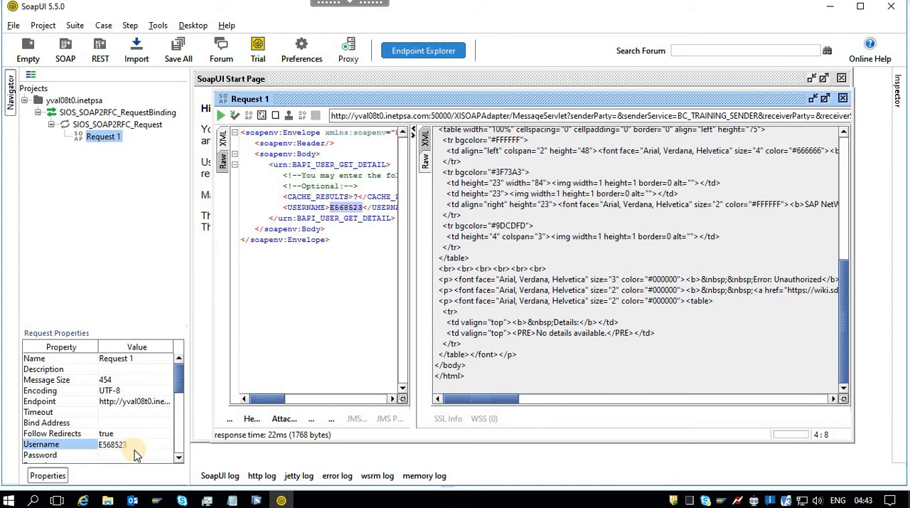
left_click(137, 455)
key("Tab")
type("w")
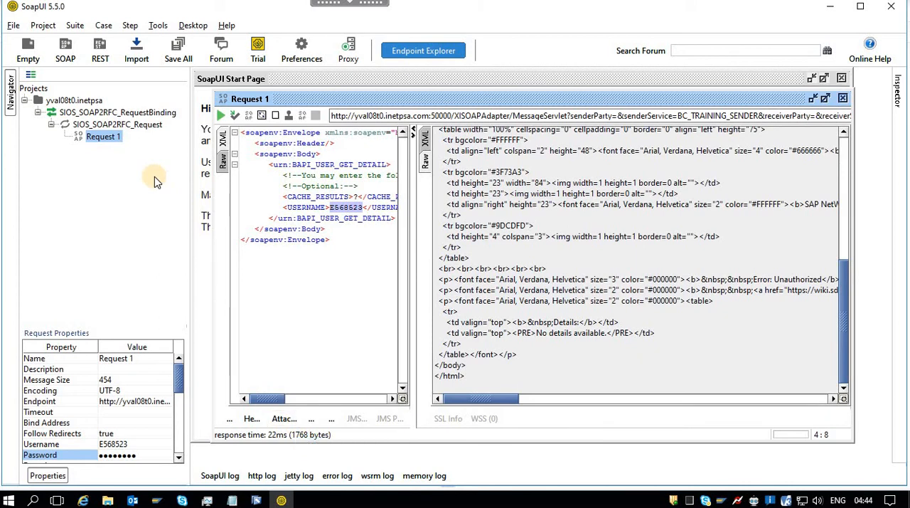
Resubmit Request 1 and examine the response in XML and raw form, marking the error code in the SOAP fault.
left_click(223, 116)
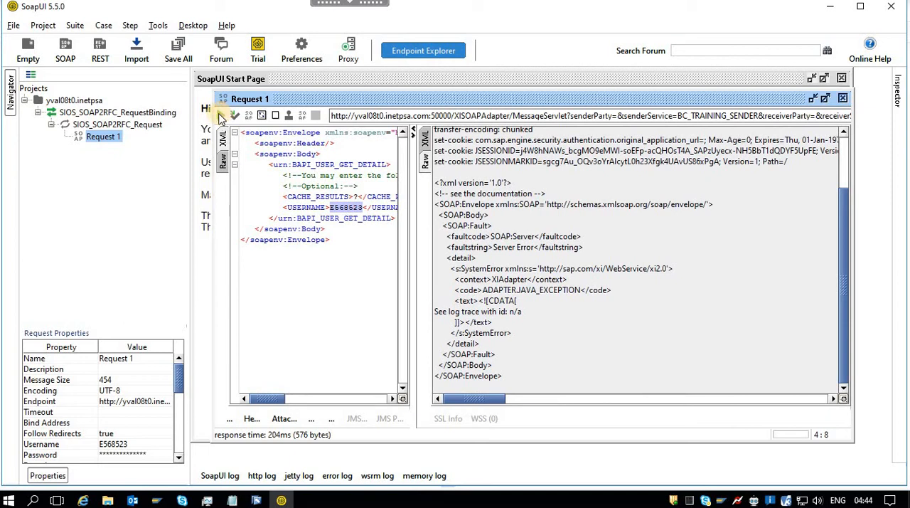
left_click(424, 139)
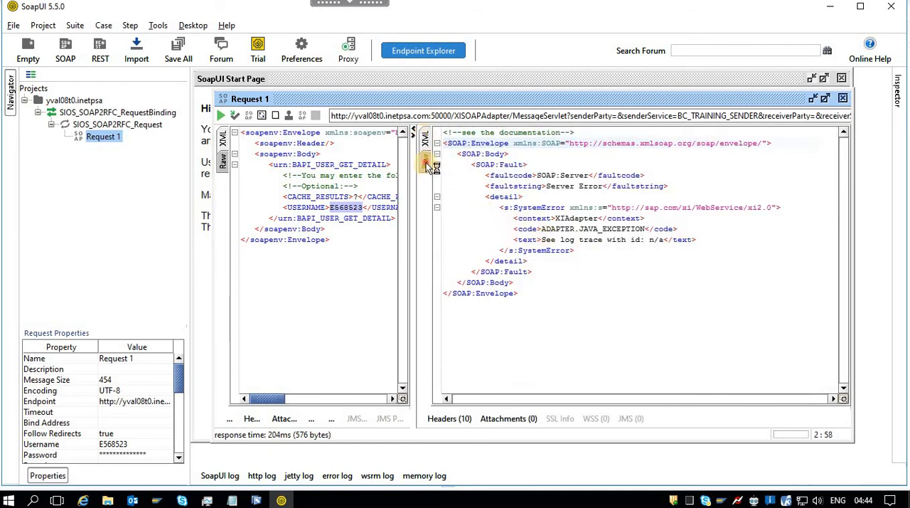
left_click(425, 162)
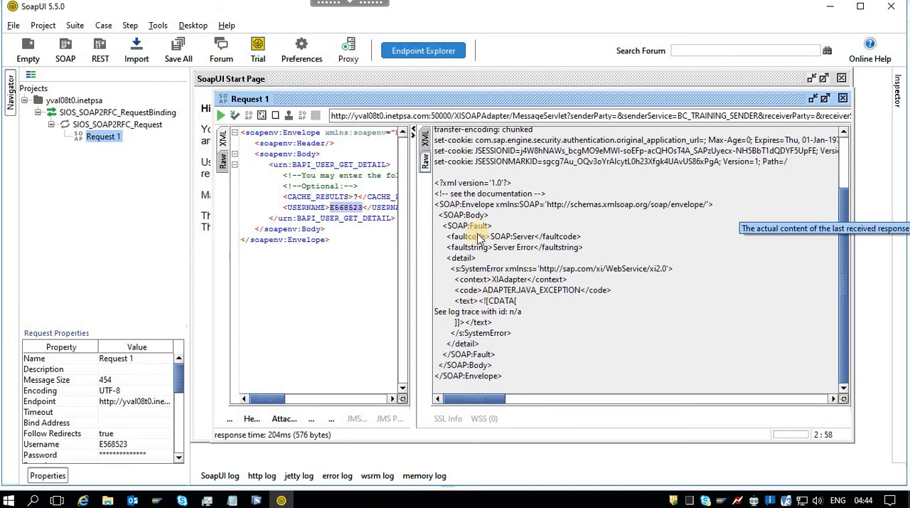
left_click(426, 141)
left_click(425, 159)
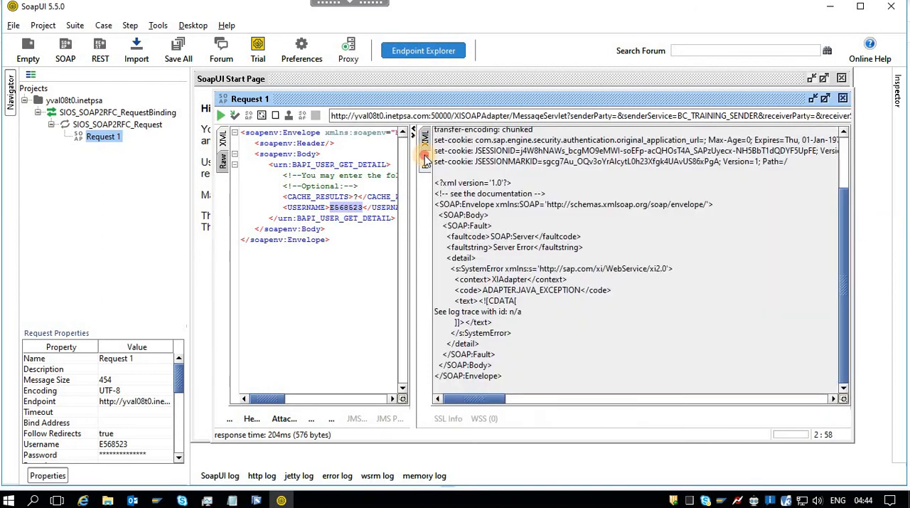
left_click_drag(483, 290, 581, 291)
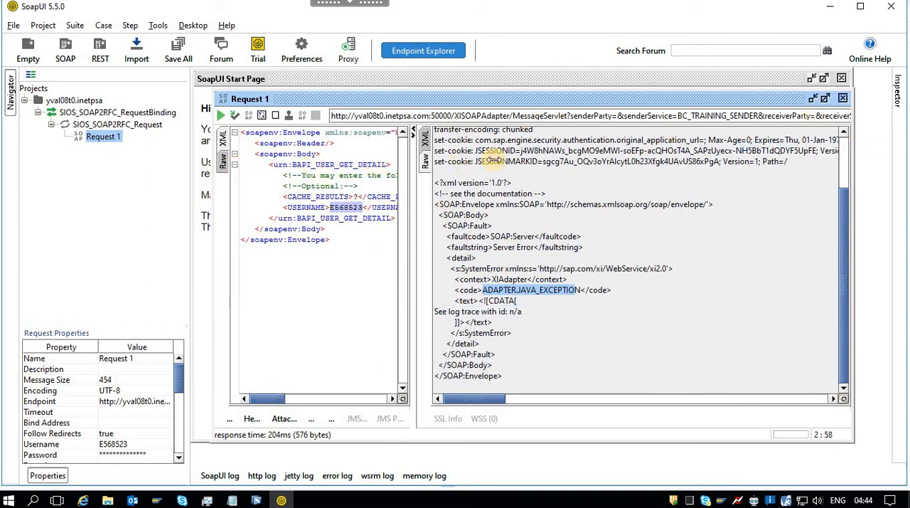
Close the Request 1 and Start Page windows and remove project yval08t0.inetpsa without saving it.
left_click(845, 95)
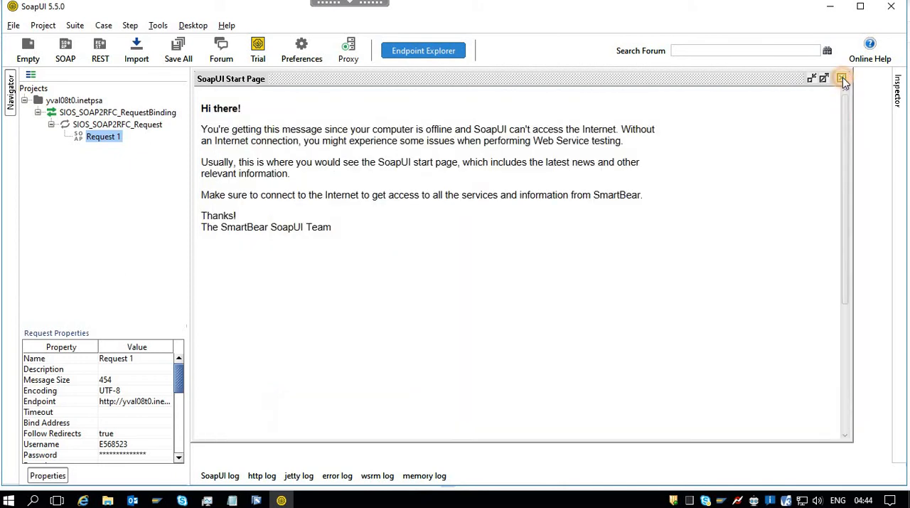
left_click(842, 79)
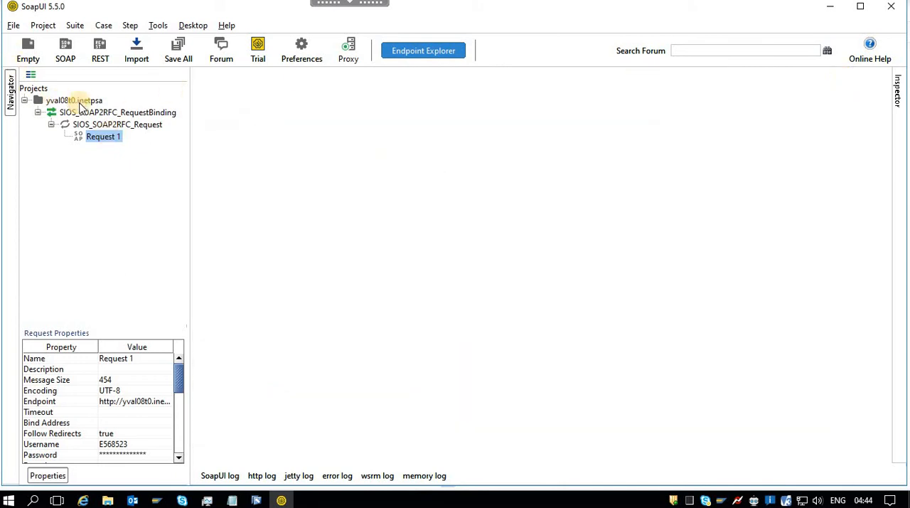
left_click(80, 102)
right_click(82, 100)
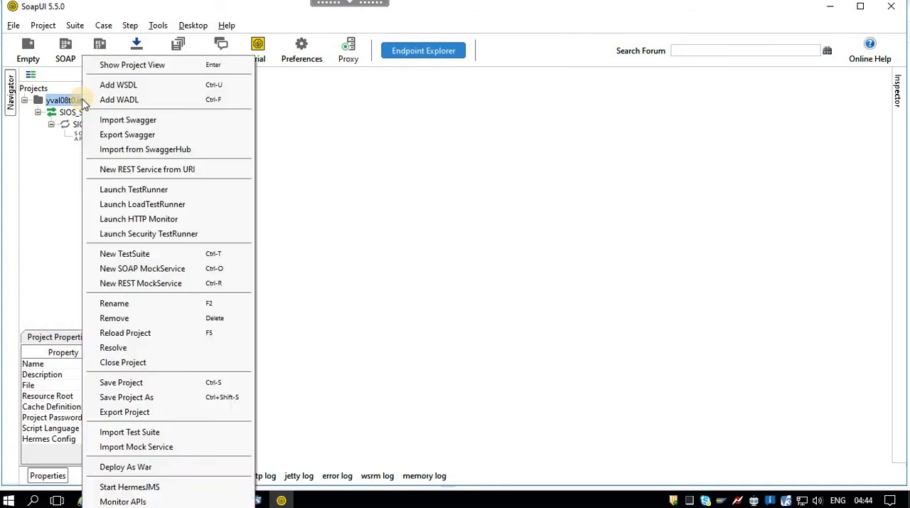
left_click(152, 318)
left_click(453, 266)
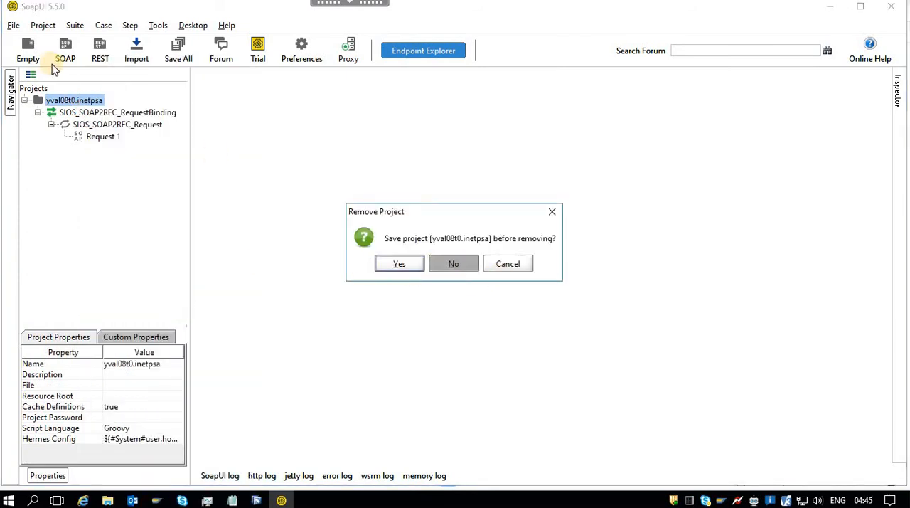
Start a new SOAP project and browse for its initial WSDL file.
left_click(39, 27)
left_click(39, 27)
left_click(14, 26)
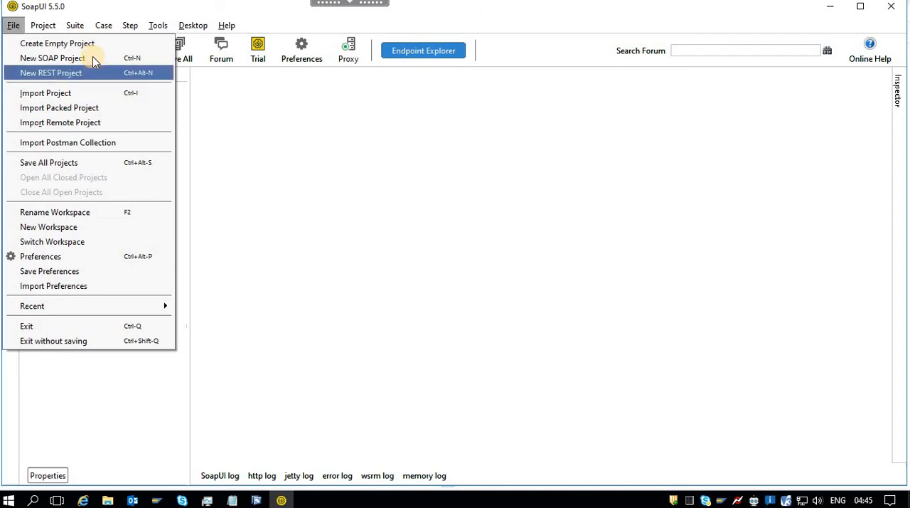
left_click(92, 58)
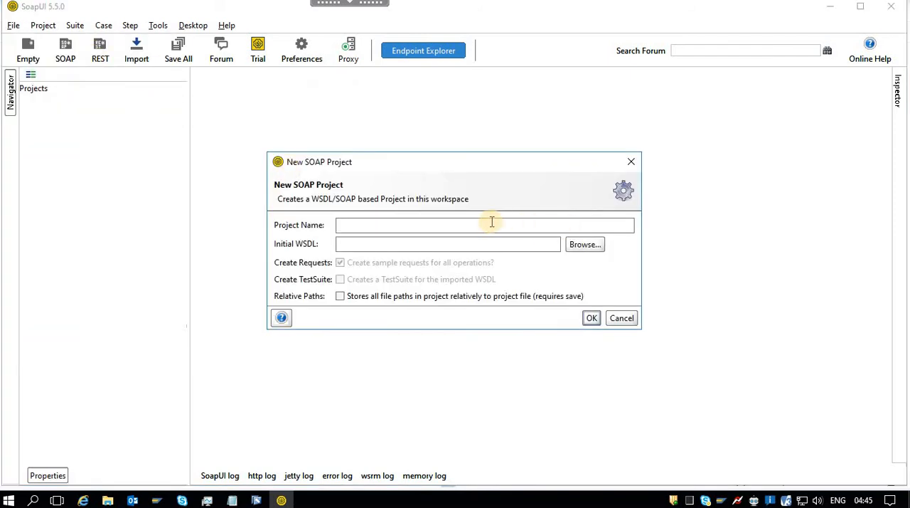
left_click(530, 246)
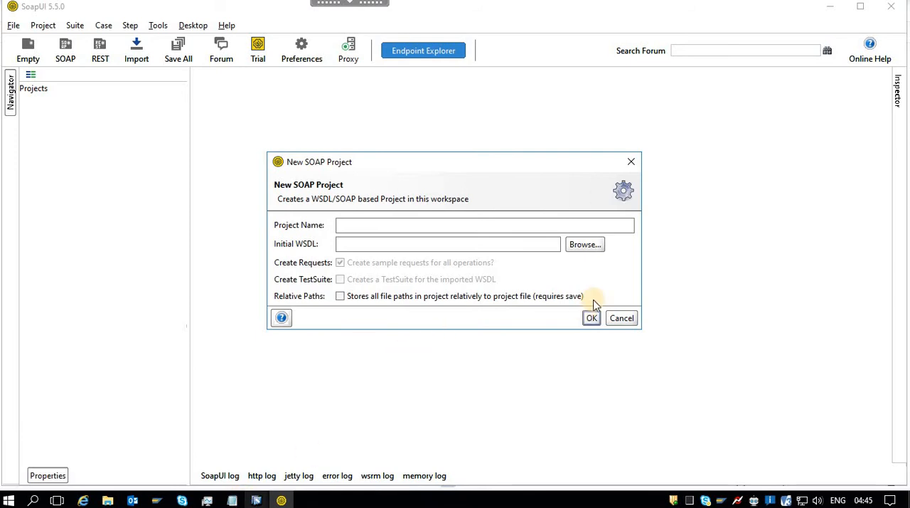
left_click(585, 245)
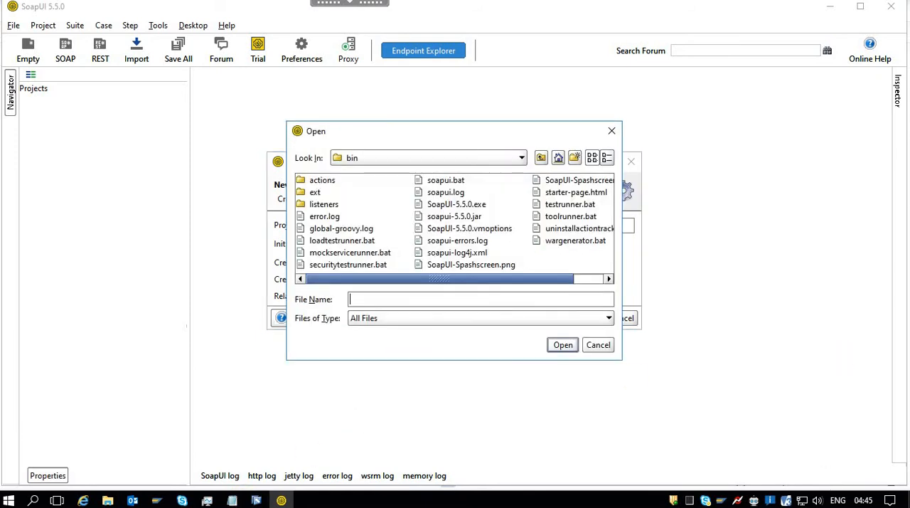
Choose SOAP2RFC.wsdl from the Sceanrio-5-SOAP2RFC folder of PIPO-Training as the initial WSDL and create the project.
left_click(521, 158)
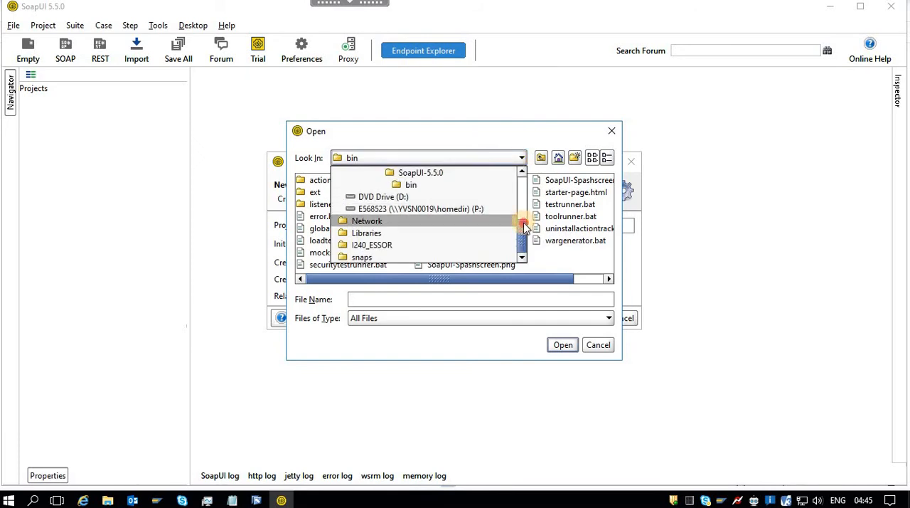
scroll(525, 225, "up", 4)
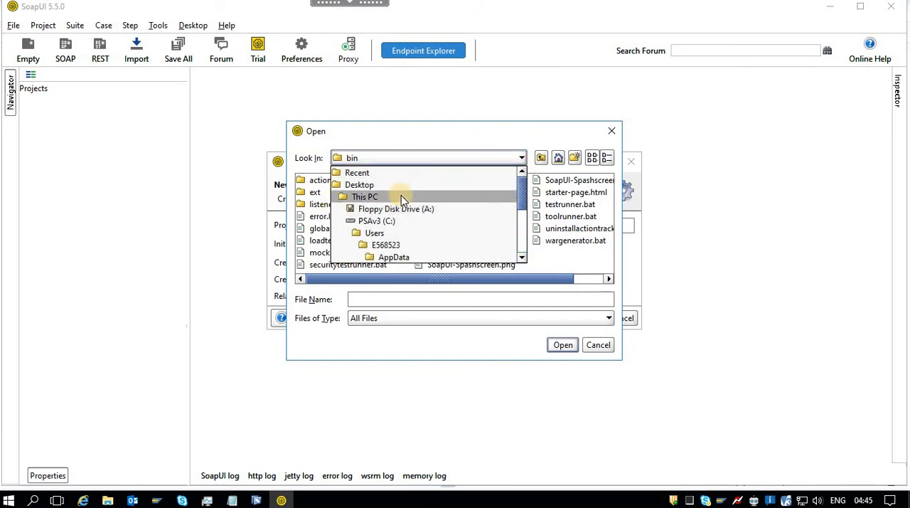
left_click(359, 172)
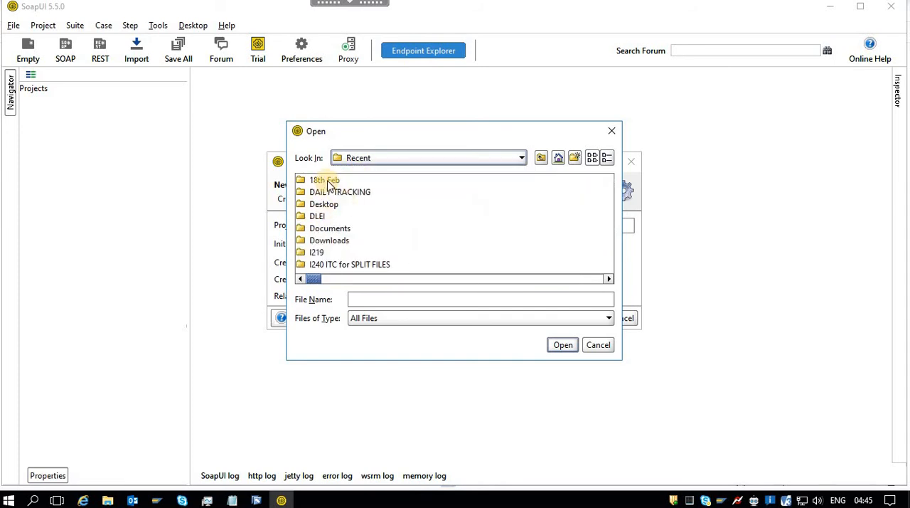
double_click(333, 229)
double_click(330, 180)
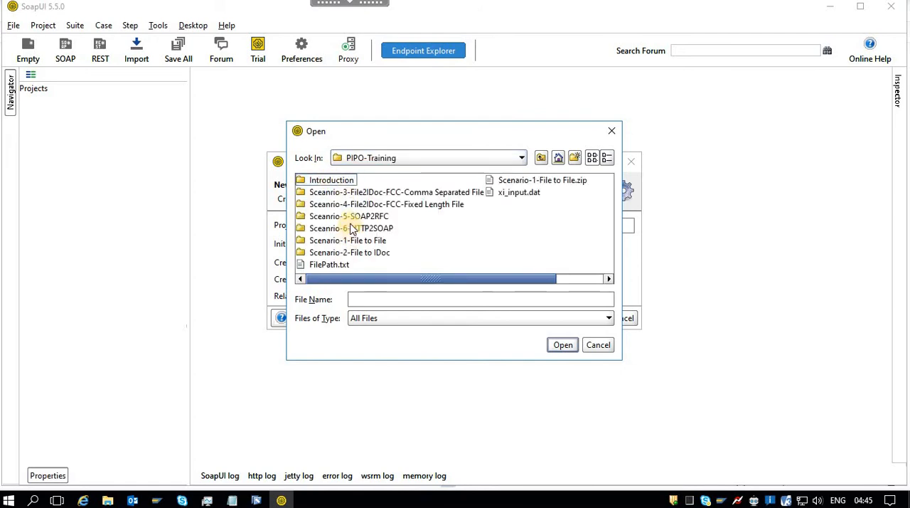
double_click(353, 218)
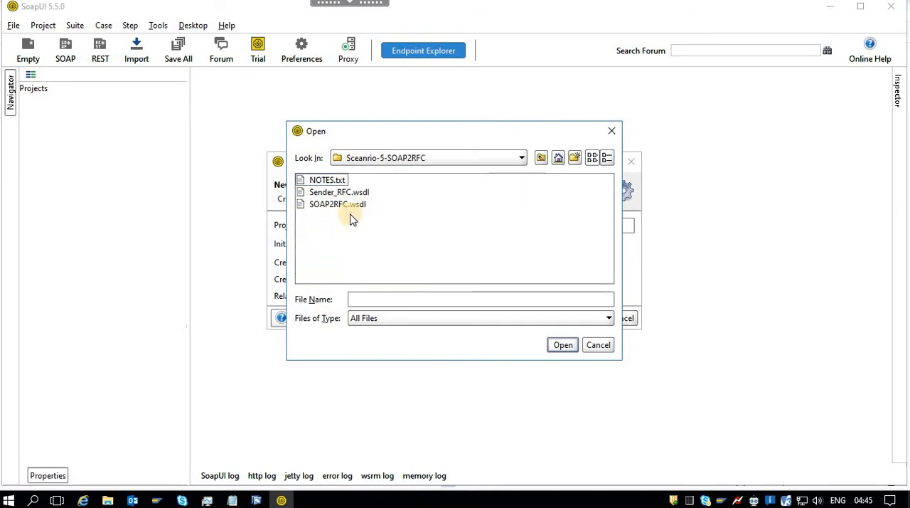
left_click(339, 205)
left_click(561, 345)
left_click(590, 317)
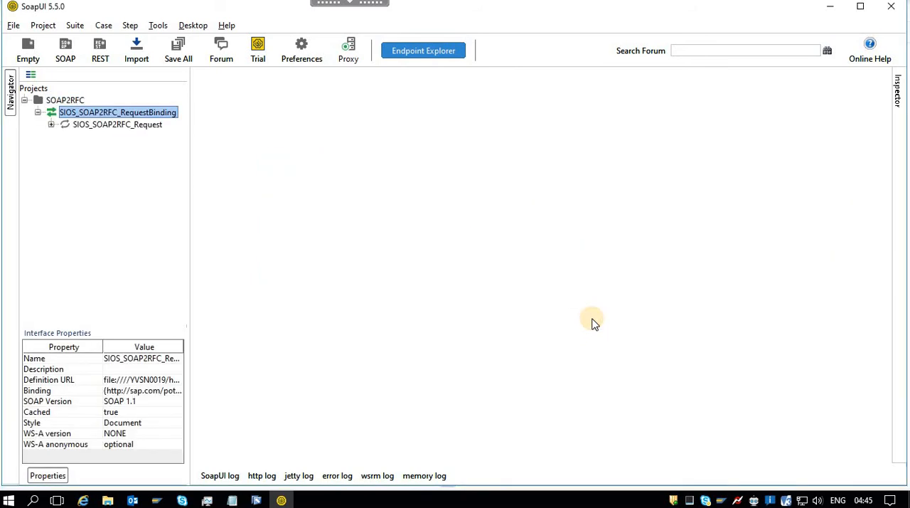
Open Request 1 of the SIOS_SOAP2RFC_Request operation and replace the USERNAME placeholder with the SAP user ID.
left_click(51, 125)
double_click(95, 137)
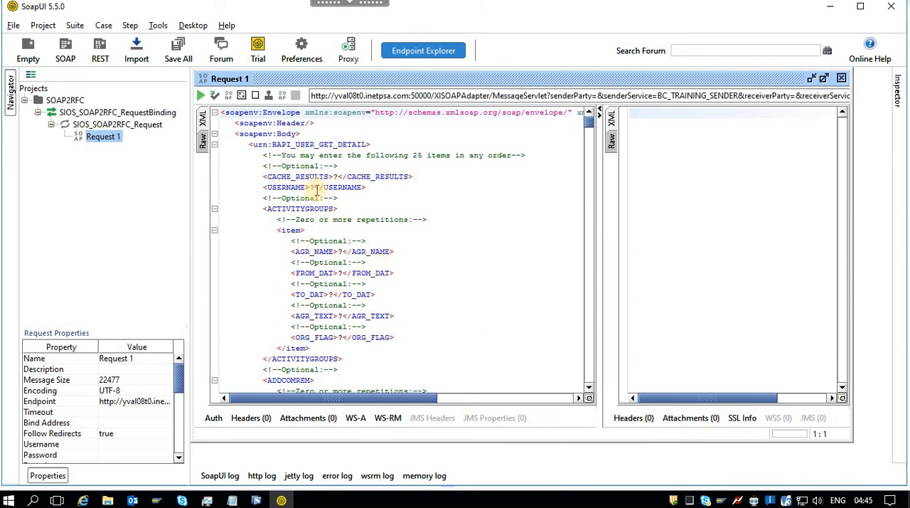
left_click(315, 187)
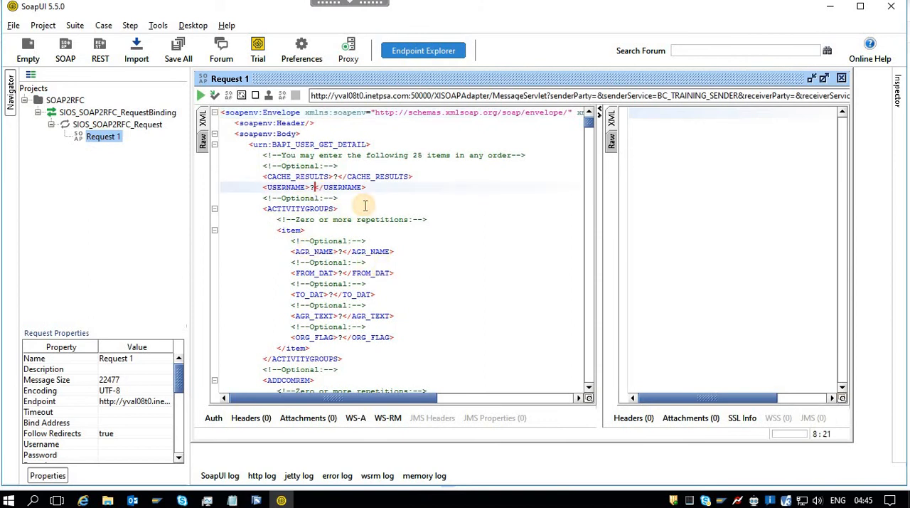
key("BackSpace")
type("E568523")
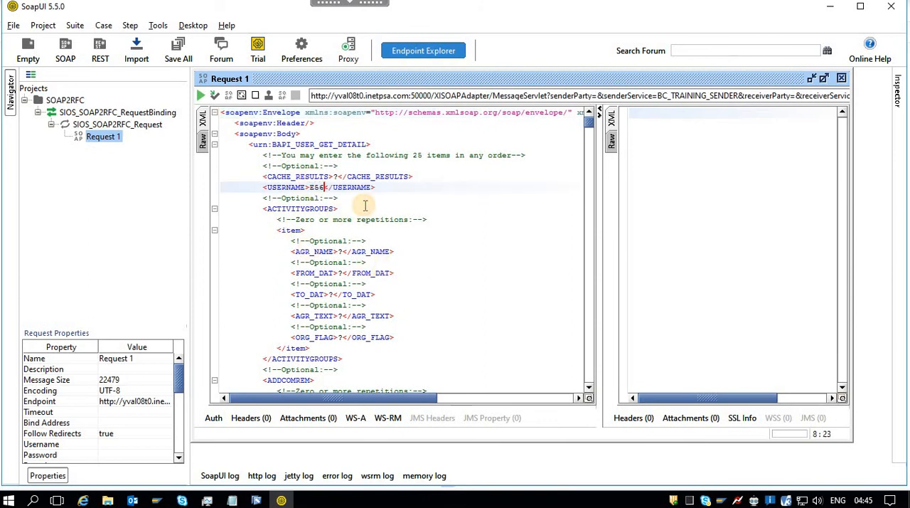
Fill in the new request's Username property with the SAP user ID and its Password property with the account password.
left_click(116, 448)
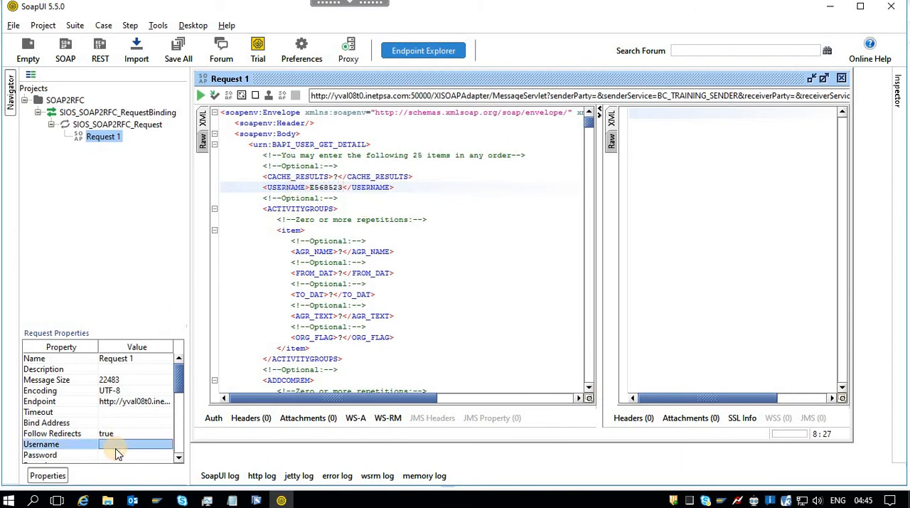
type("E568523")
left_click(120, 459)
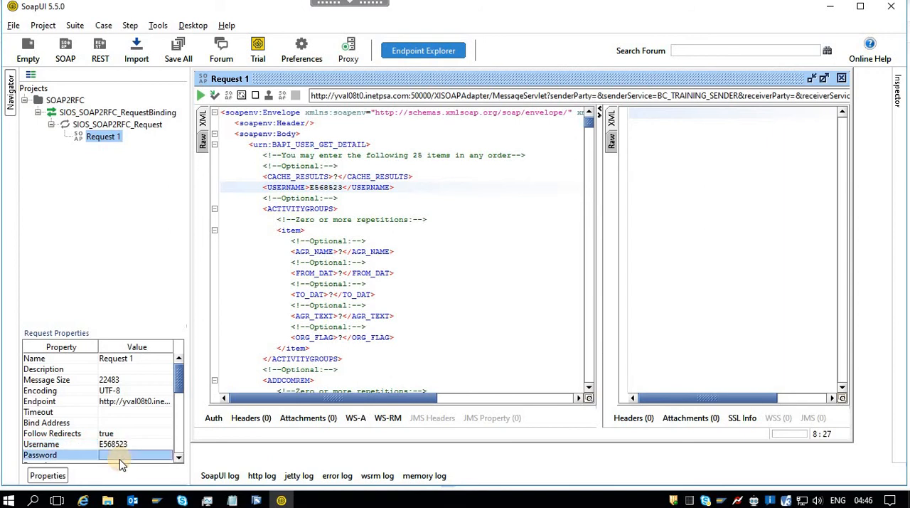
type("•")
left_click(275, 389)
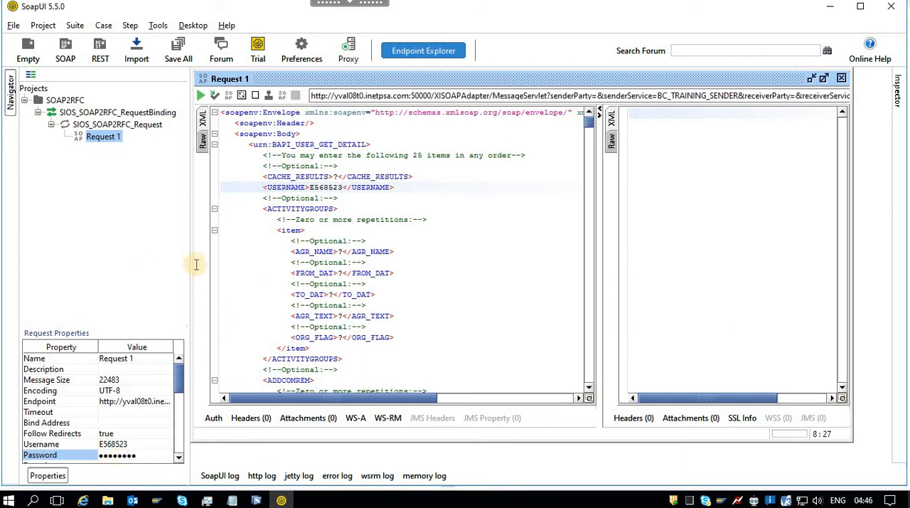
Submit the new project's untrimmed Request 1 and inspect the SOAP fault's code and the raw response.
left_click(203, 95)
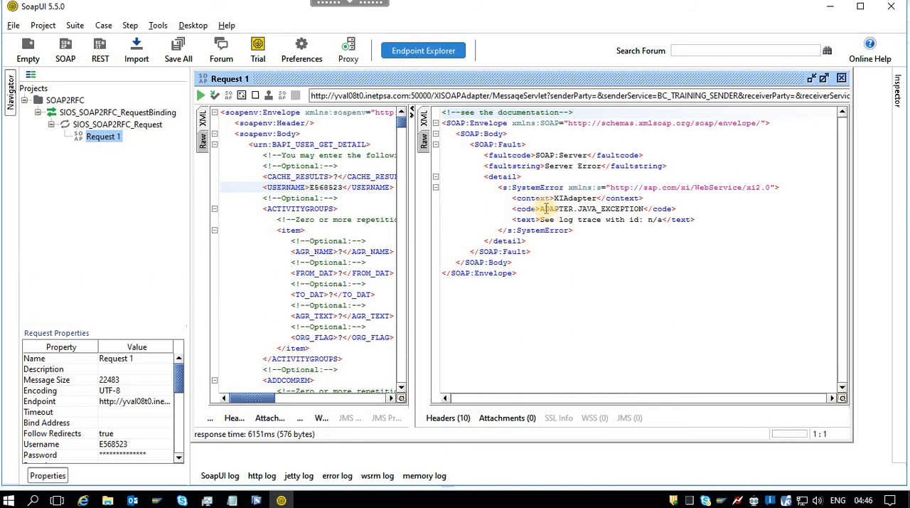
left_click_drag(540, 208, 645, 209)
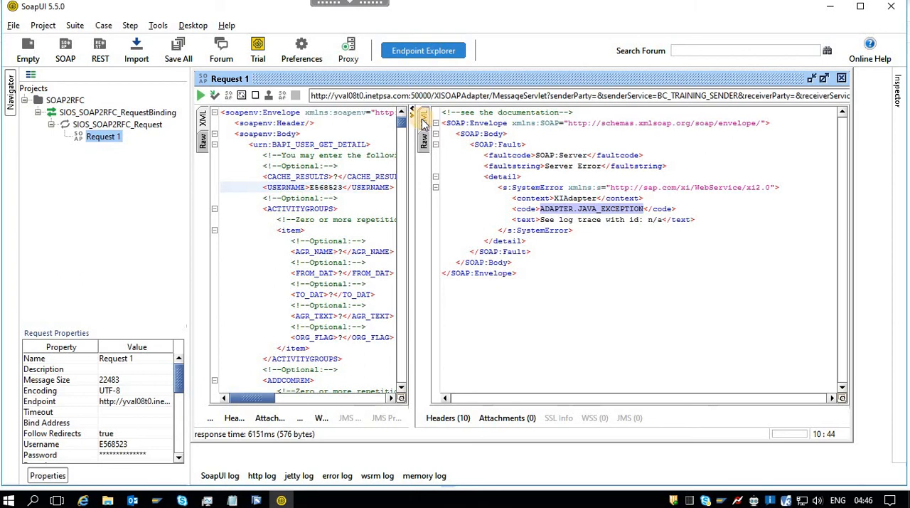
left_click(424, 142)
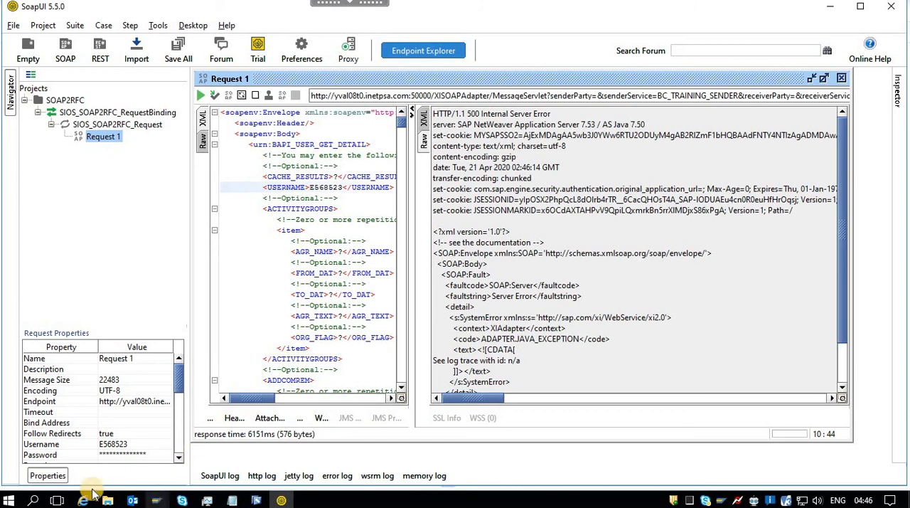
Switch to the Integration Builder configuration window and close the WSDL display of the SIOS_SOAP2RFC_Request integrated configuration.
left_click(258, 499)
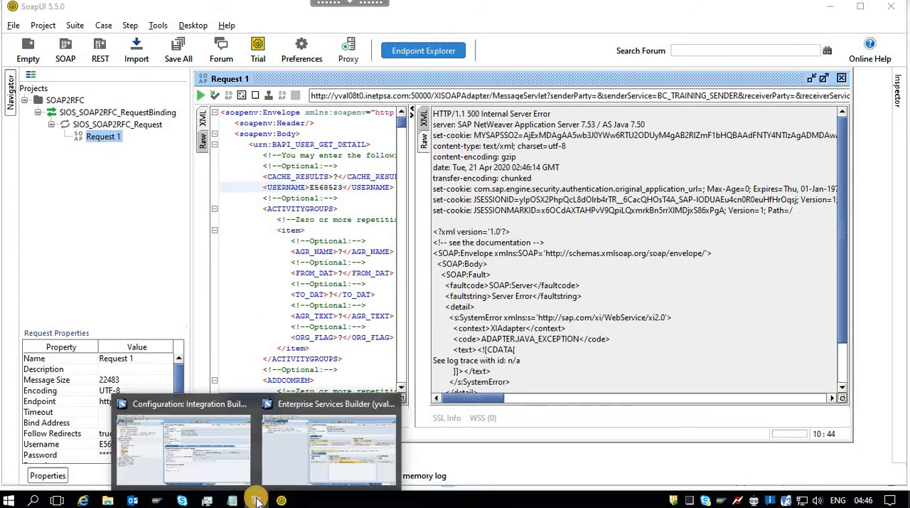
left_click(236, 450)
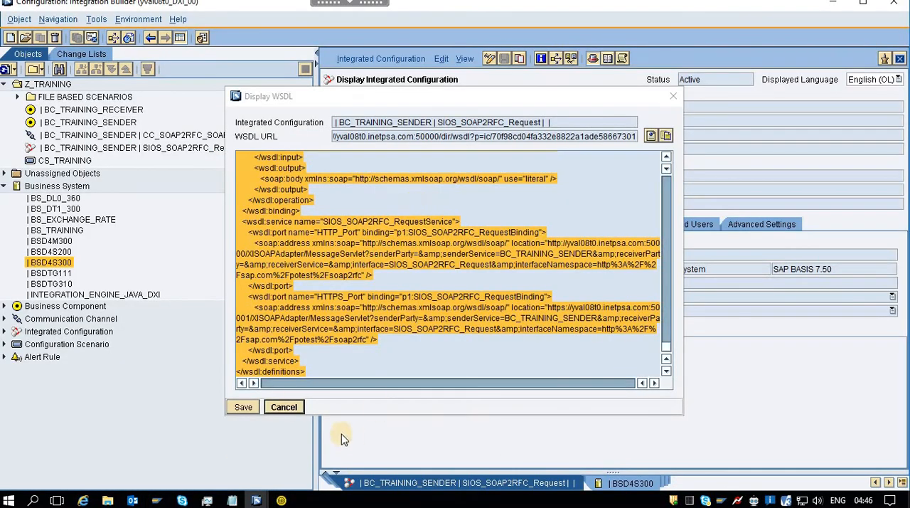
left_click(283, 407)
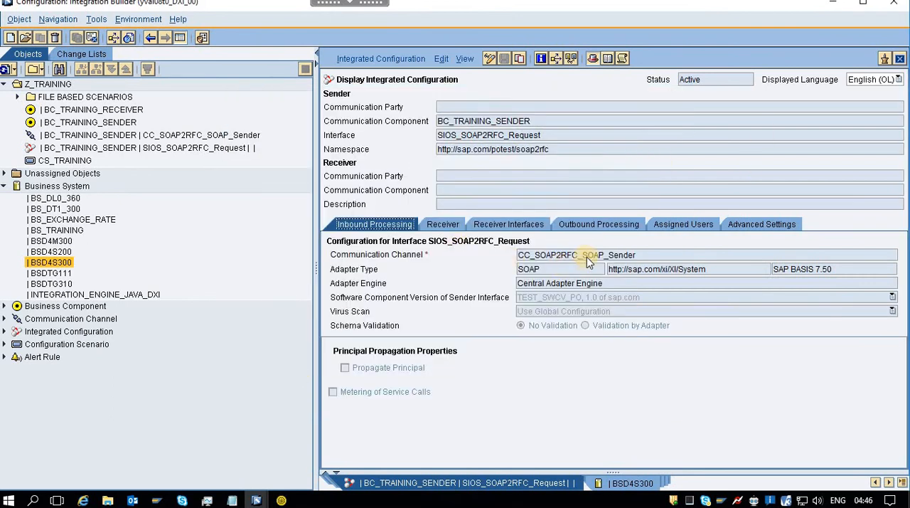
Open the CC_SOAP2RFC_SOAP_Sender channel from the integrated configuration, bring up its channel monitoring and examine the processing details.
double_click(587, 256)
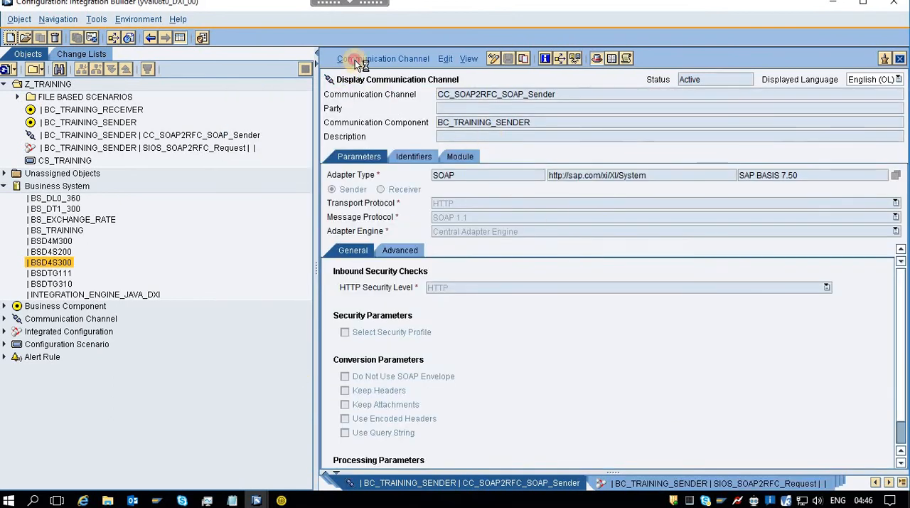
left_click(359, 59)
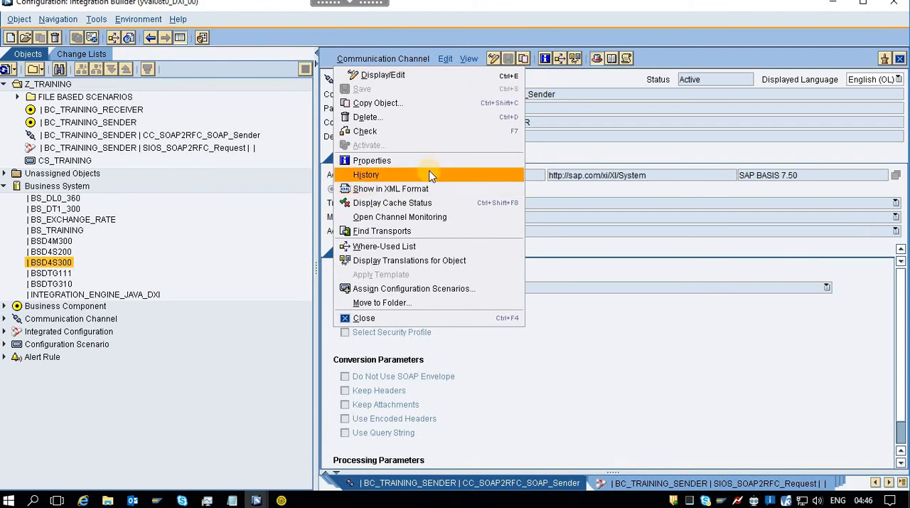
left_click(406, 218)
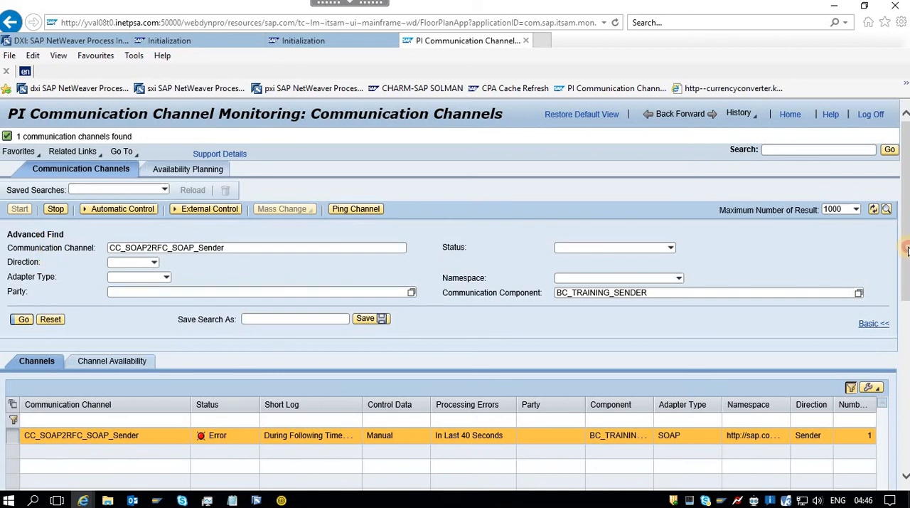
left_click(906, 369)
left_click_drag(906, 368, 907, 429)
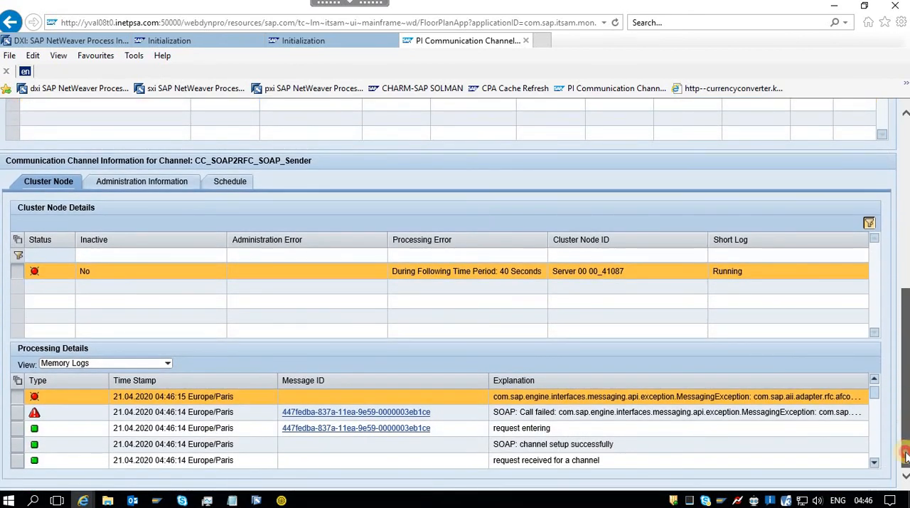
left_click_drag(906, 455, 907, 219)
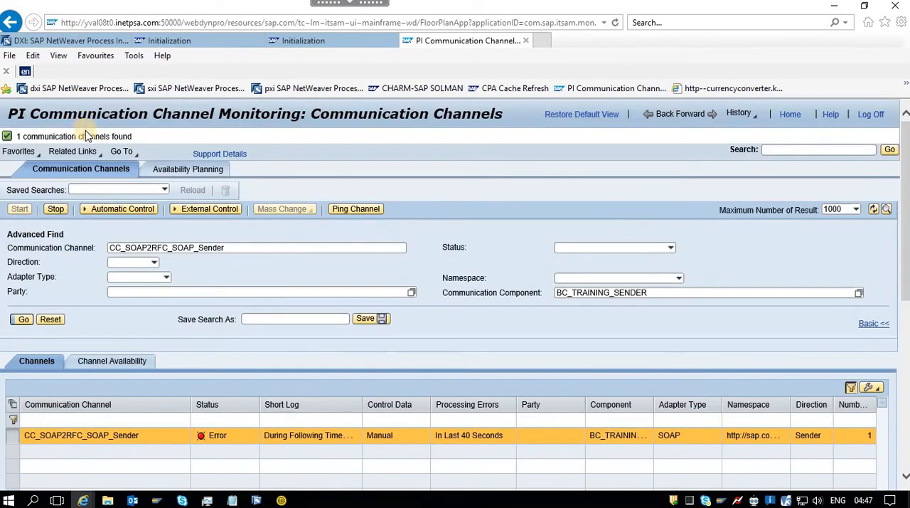
Restart and ping the CC_SOAP2RFC_SOAP_Sender channel and read the failed SOAP call's full explanation in its memory logs.
left_click(55, 209)
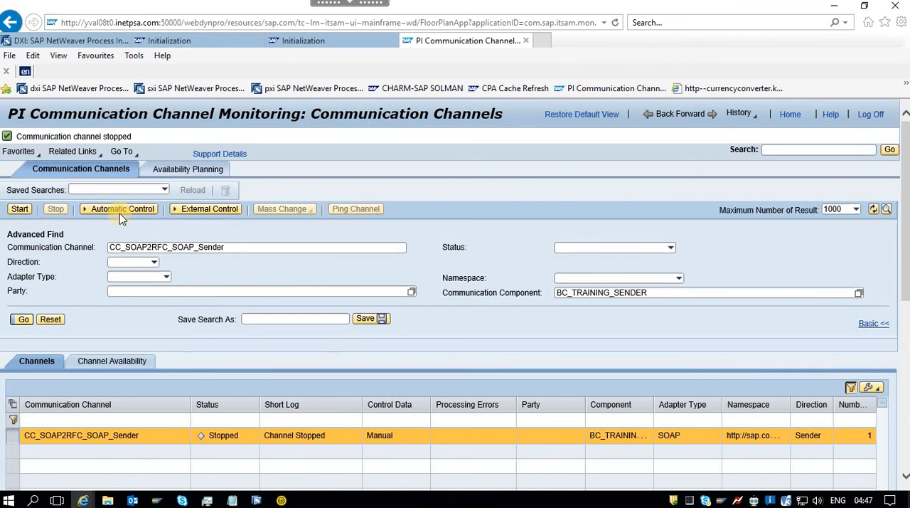
left_click(20, 209)
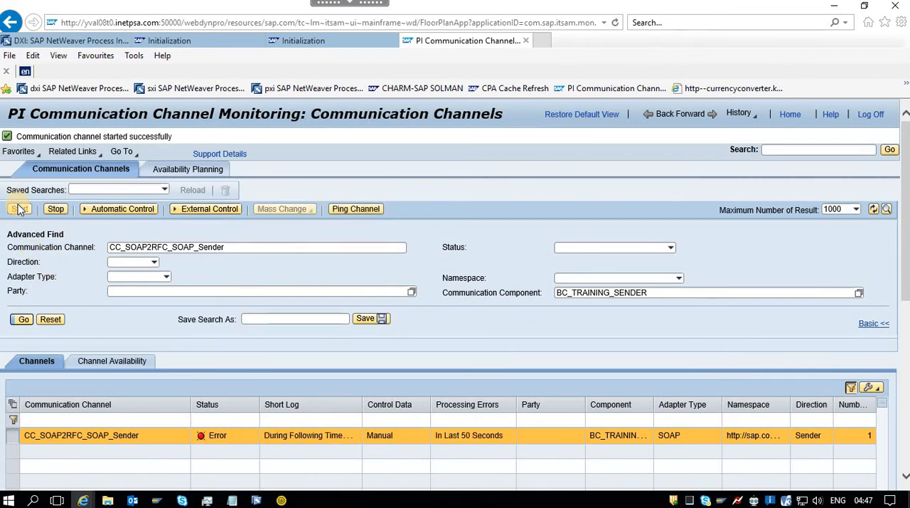
left_click(365, 206)
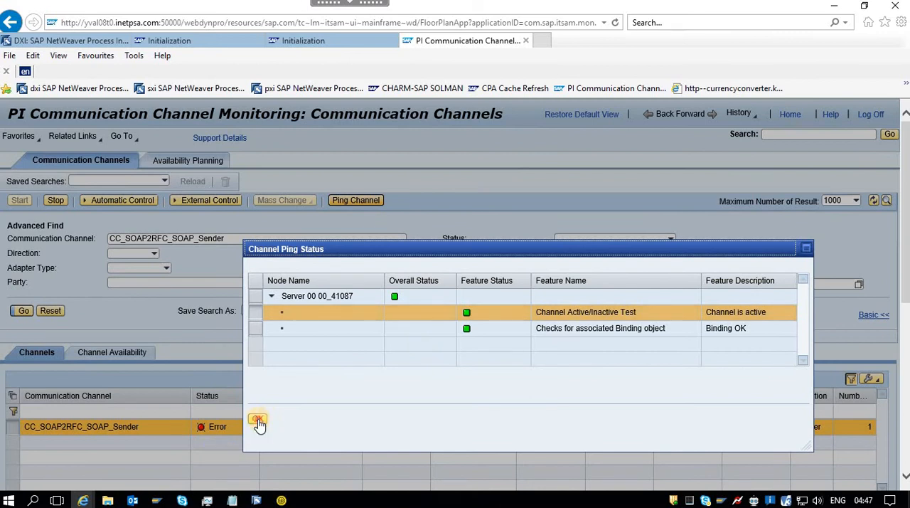
left_click(259, 422)
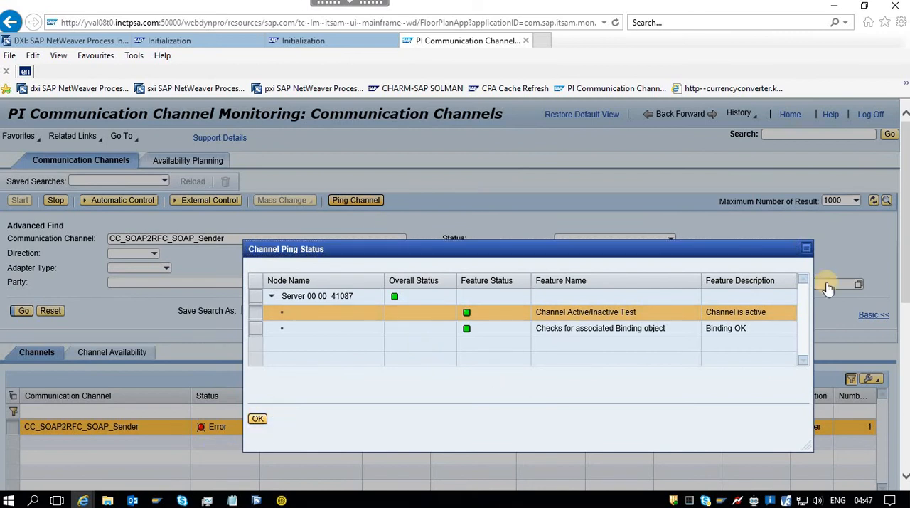
scroll(455, 299, "down", 5)
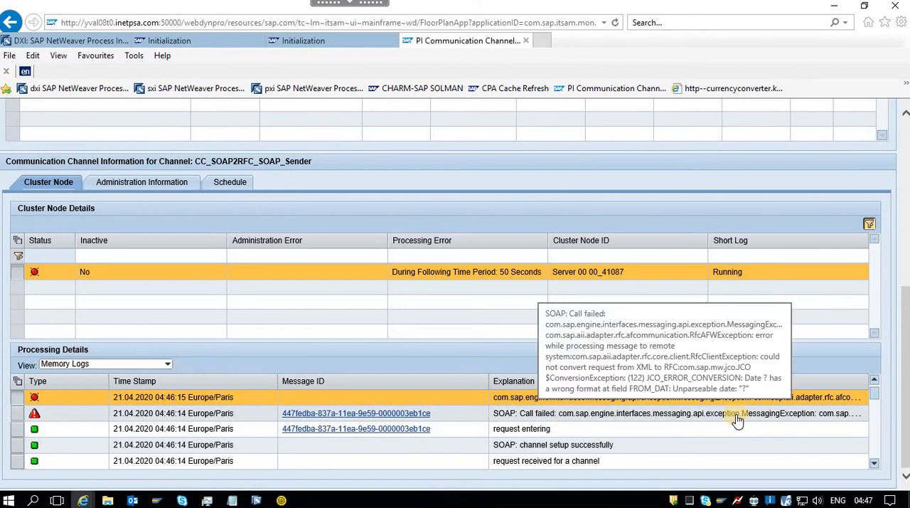
scroll(455, 294, "up", 10)
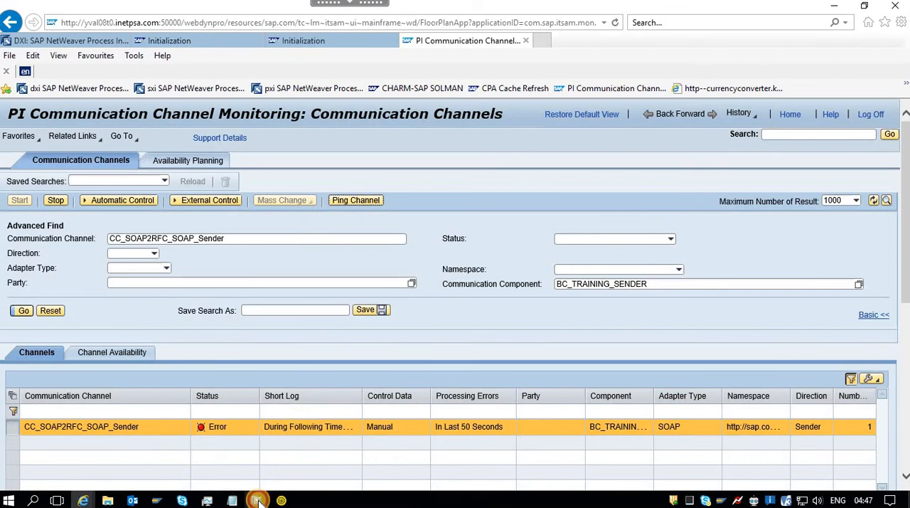
Back in Integration Builder, close the sender channel and open channel monitoring for CC_SOAP2RFC_RFC_Receiver from the configuration's outbound processing.
left_click(257, 500)
left_click(210, 469)
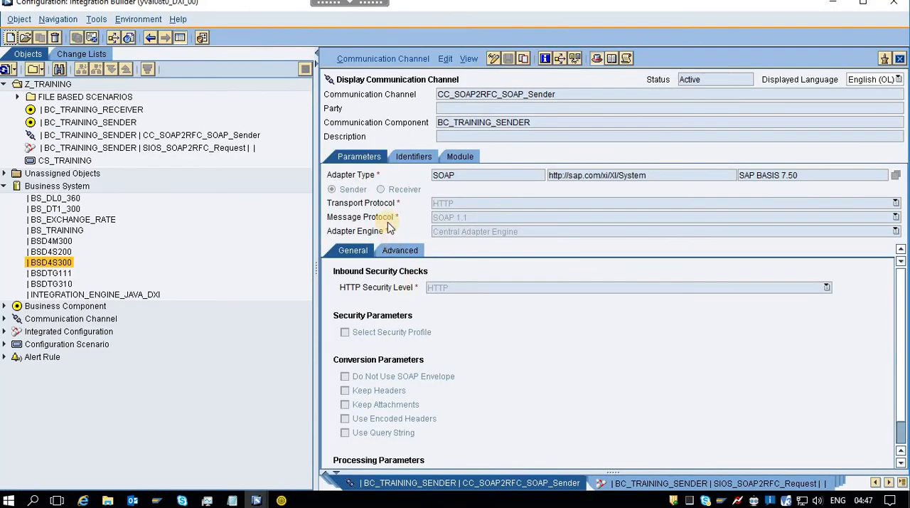
left_click(899, 60)
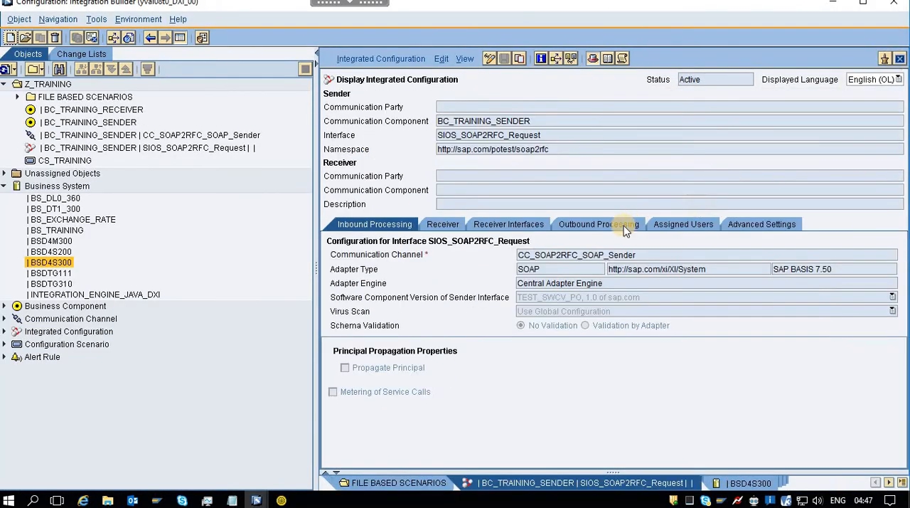
left_click(610, 223)
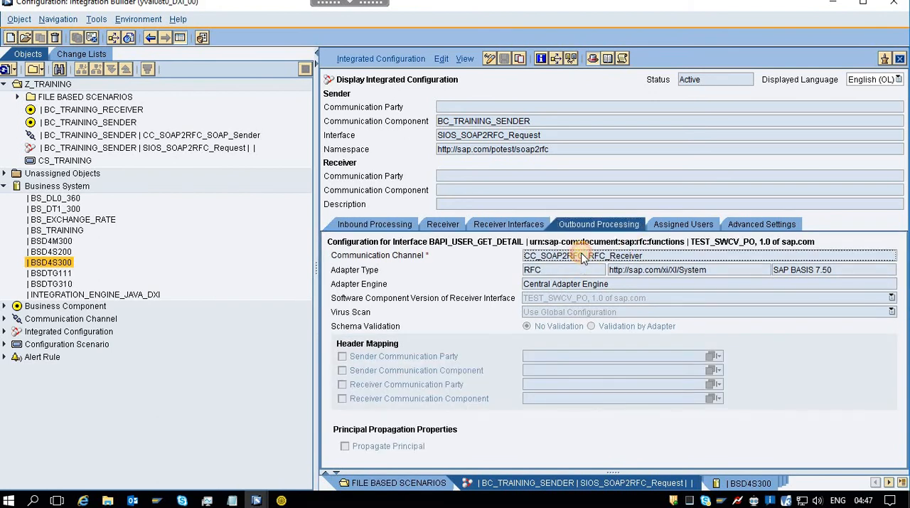
double_click(581, 258)
left_click(352, 58)
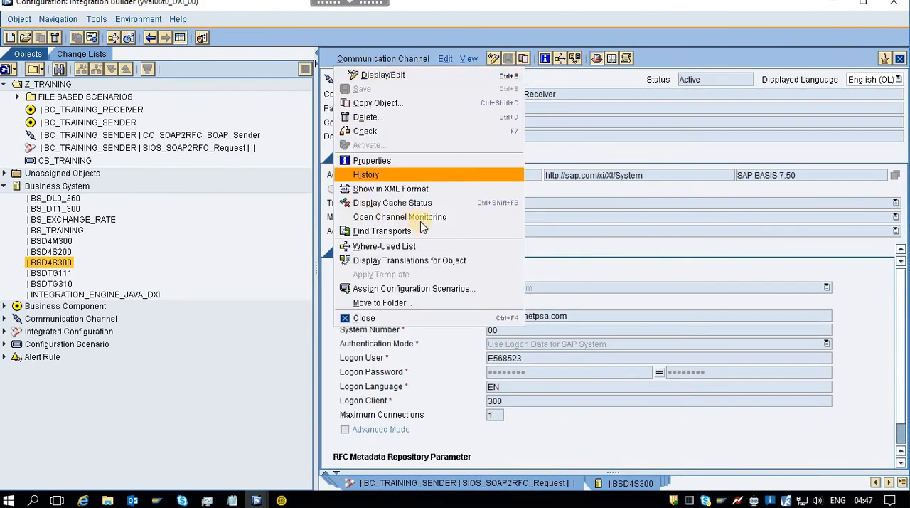
left_click(417, 223)
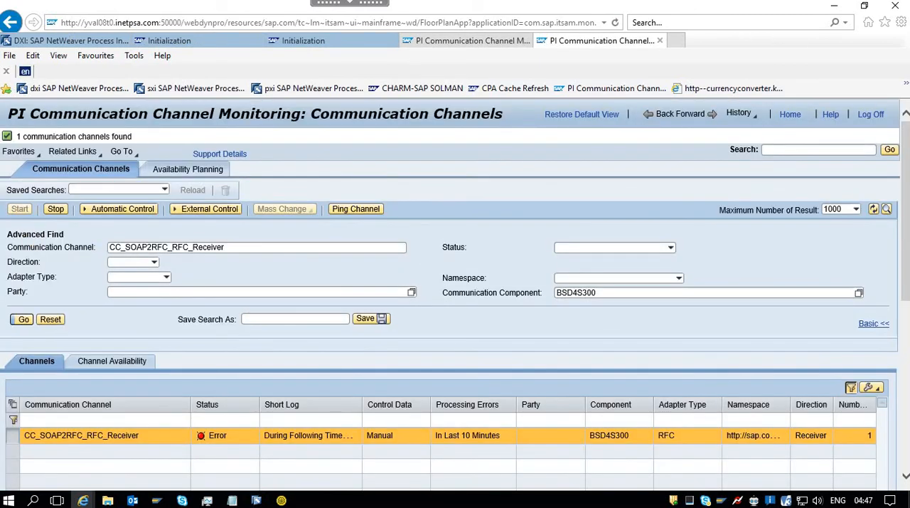
Examine the memory logs of the CC_SOAP2RFC_RFC_Receiver channel and restart the channel.
left_click_drag(905, 213, 905, 380)
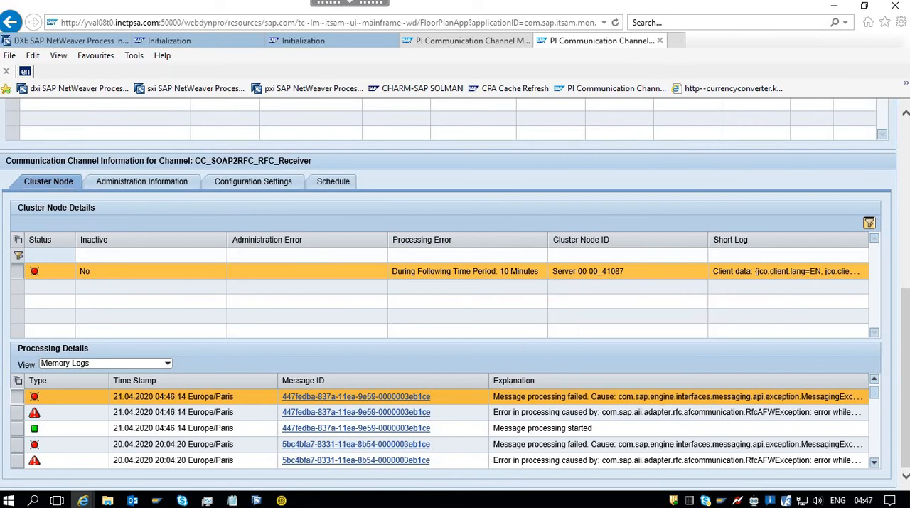
left_click_drag(906, 365, 906, 193)
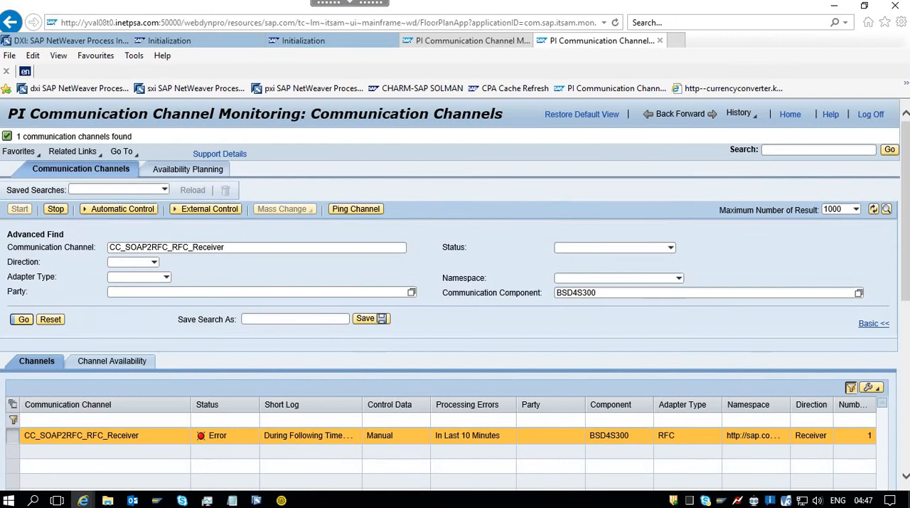
left_click(55, 209)
left_click(20, 210)
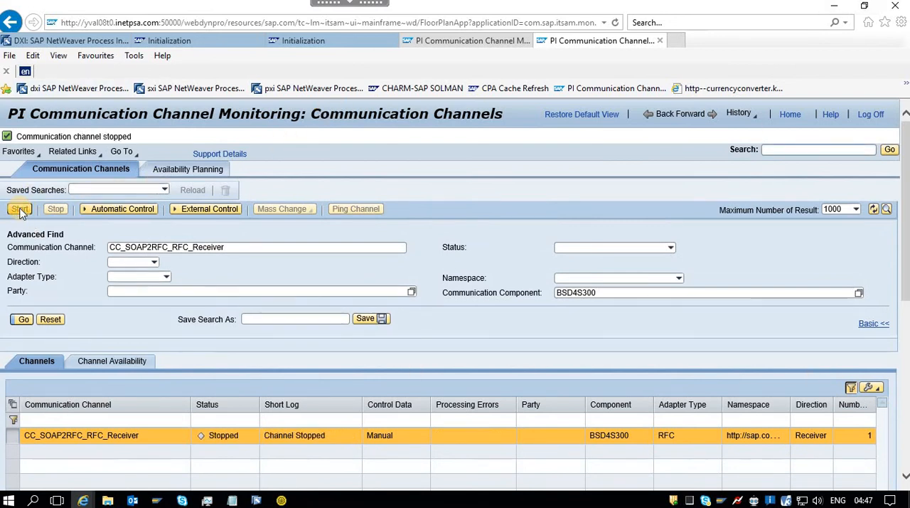
Switch to SoapUI, widen Request 1's request pane and delete everything after USERNAME, from ACTIVITYGROUPS through the closing UCLASSSYS tag.
left_click(282, 501)
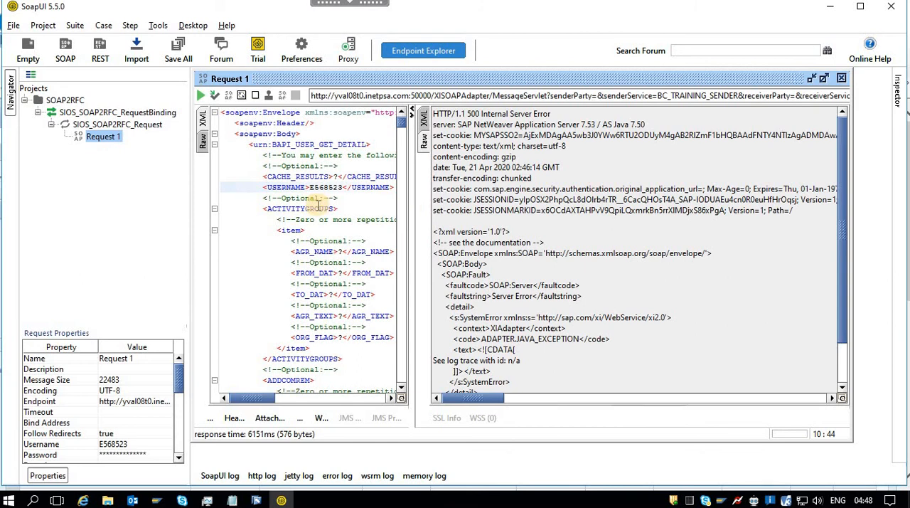
left_click_drag(412, 205, 508, 205)
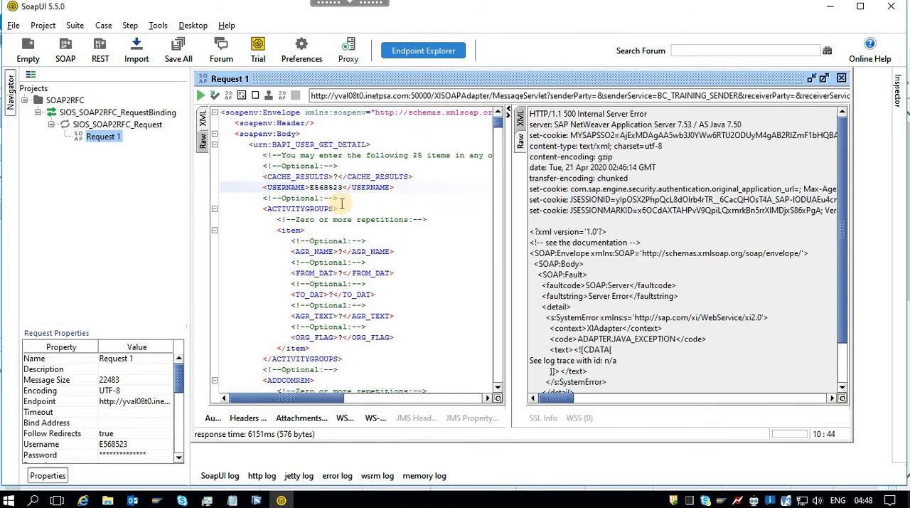
left_click_drag(260, 202, 469, 211)
left_click_drag(498, 180, 499, 386)
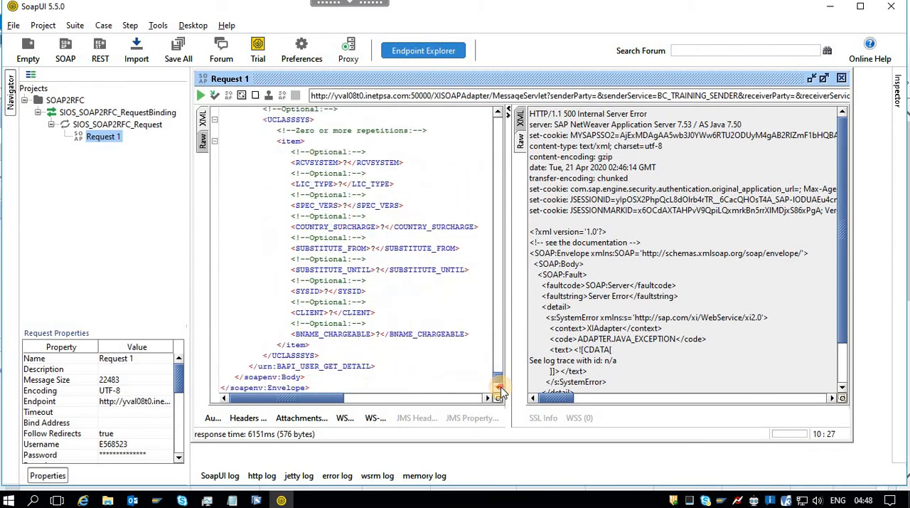
left_click(321, 354, "shift")
key("Delete")
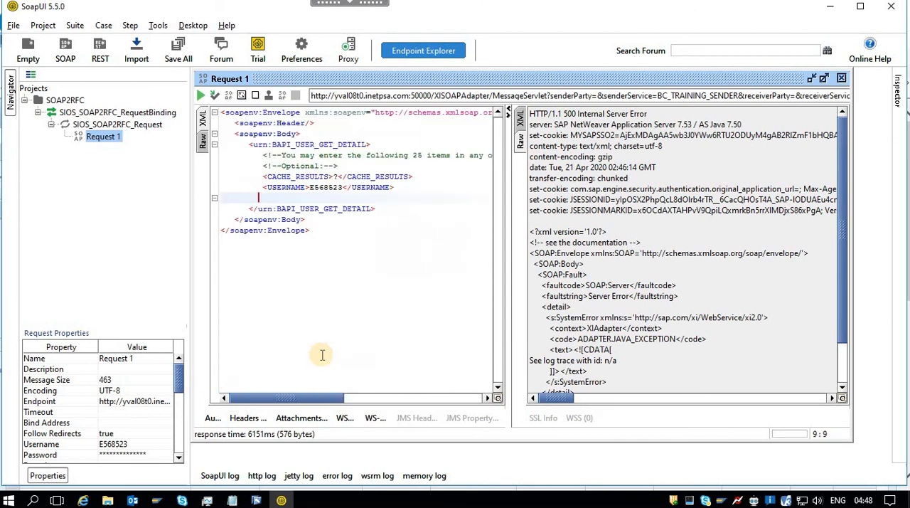
Remove the leftover blank line and indentation before the closing urn:BAPI_USER_GET_DETAIL tag in Request 1.
key("Delete")
key("Delete")
key("Delete")
key("Delete")
key("Delete")
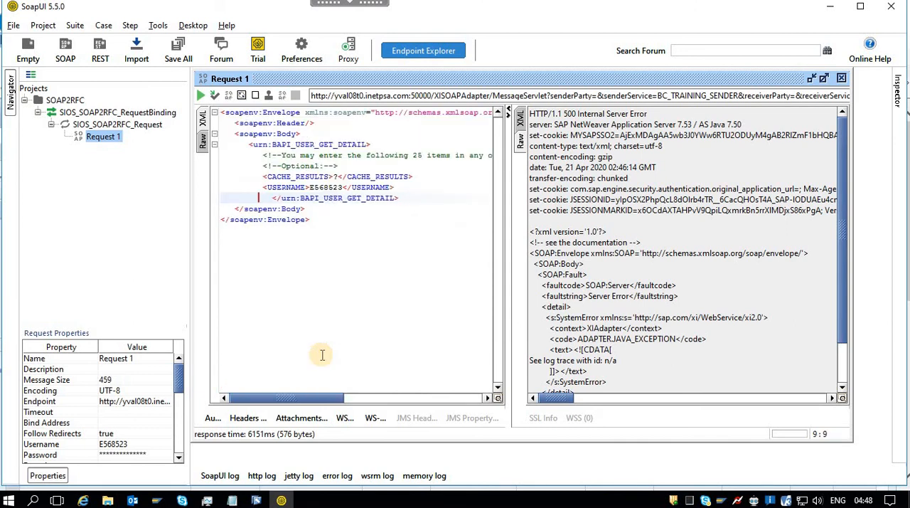
key("Delete")
key("Delete")
key("Delete")
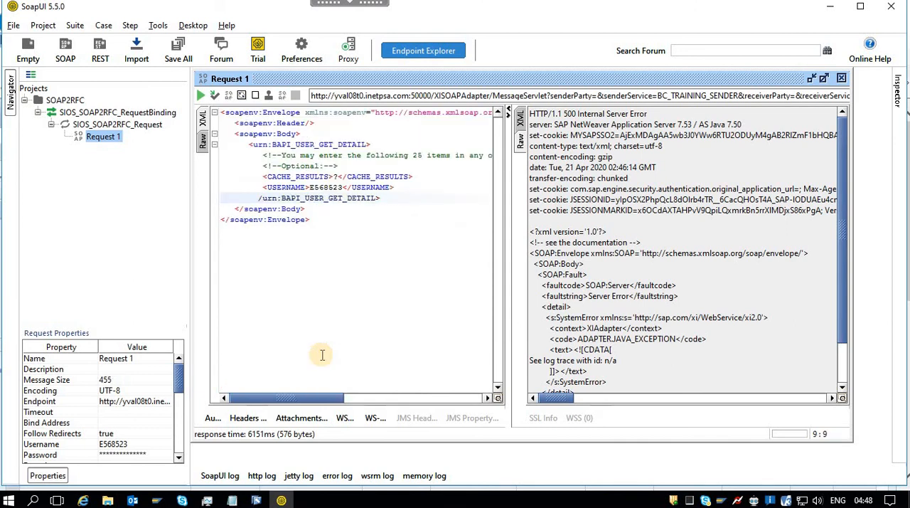
Submit the trimmed Request 1 and resend it three more times to check the raw response.
left_click(201, 98)
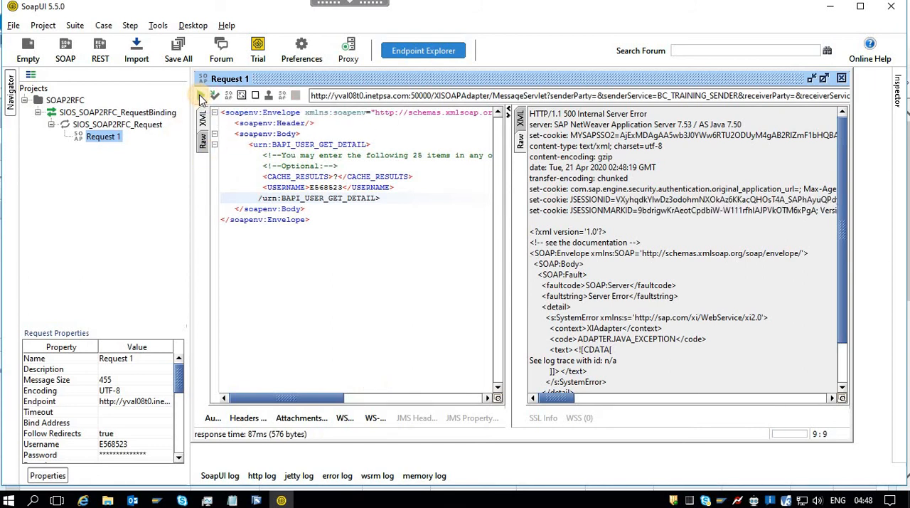
left_click(202, 97)
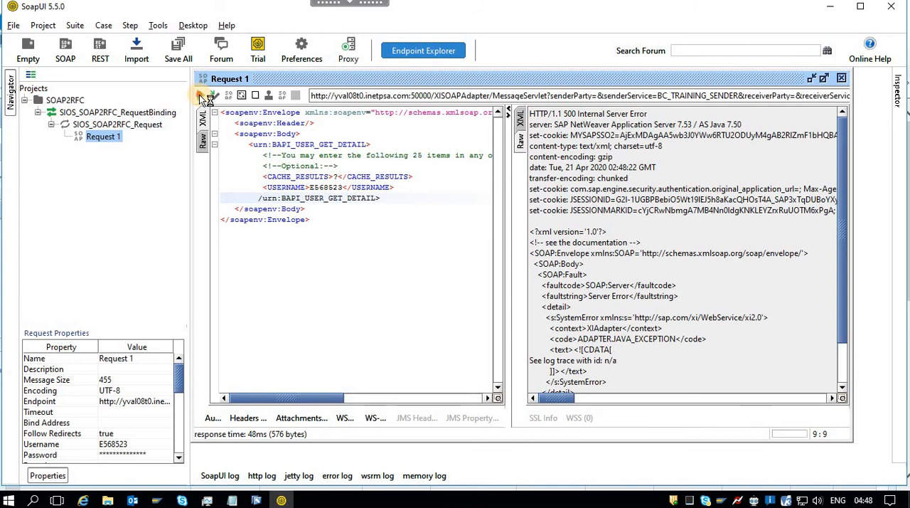
left_click(202, 98)
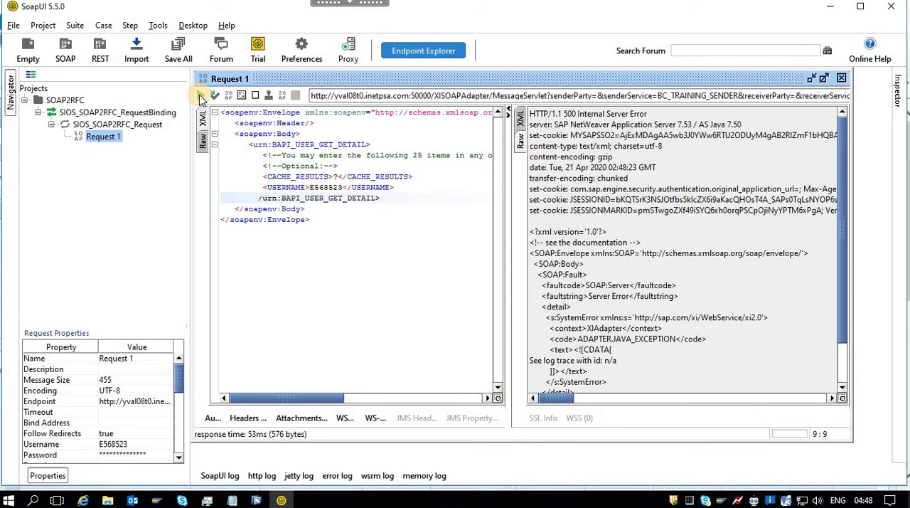
left_click(202, 98)
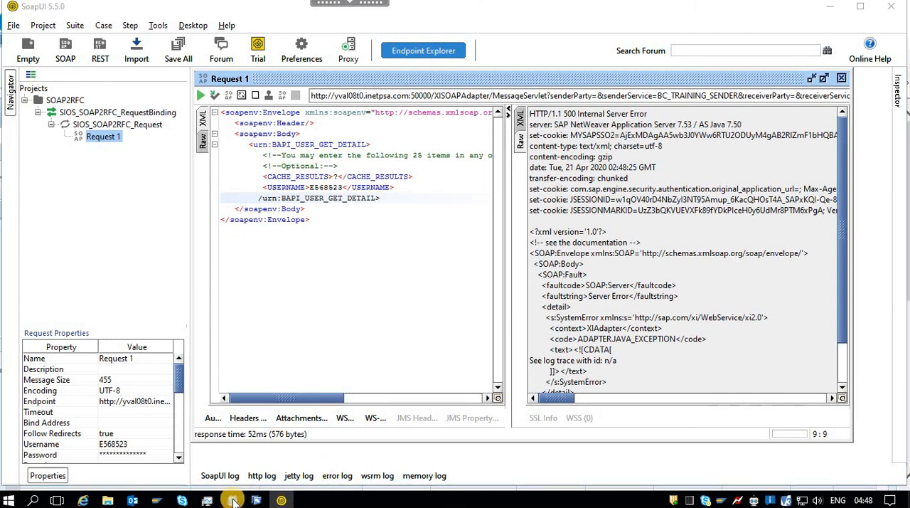
Switch to NOTES.txt in Notepad and review the Integration Repository steps, from the namespace and RFC import through service interfaces to message and operation mappings.
mouse_move(234, 501)
left_click(95, 455)
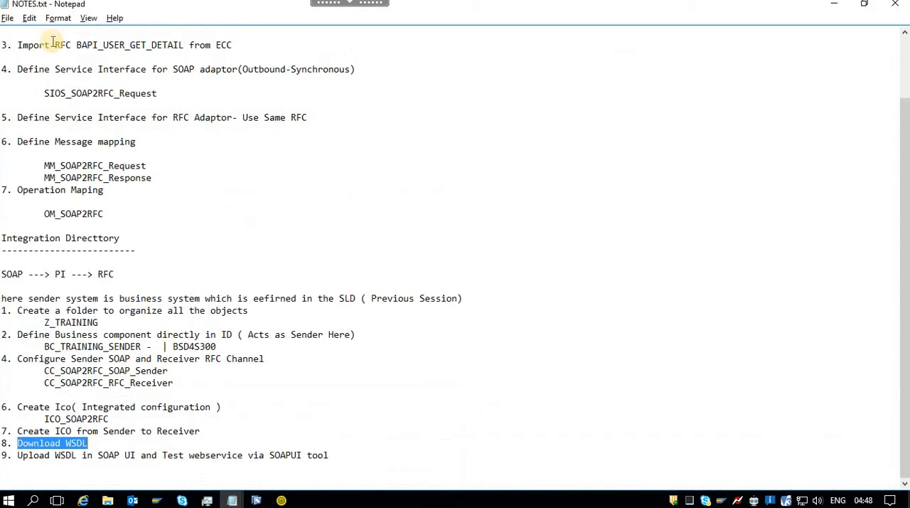
scroll(181, 101, "up", 2)
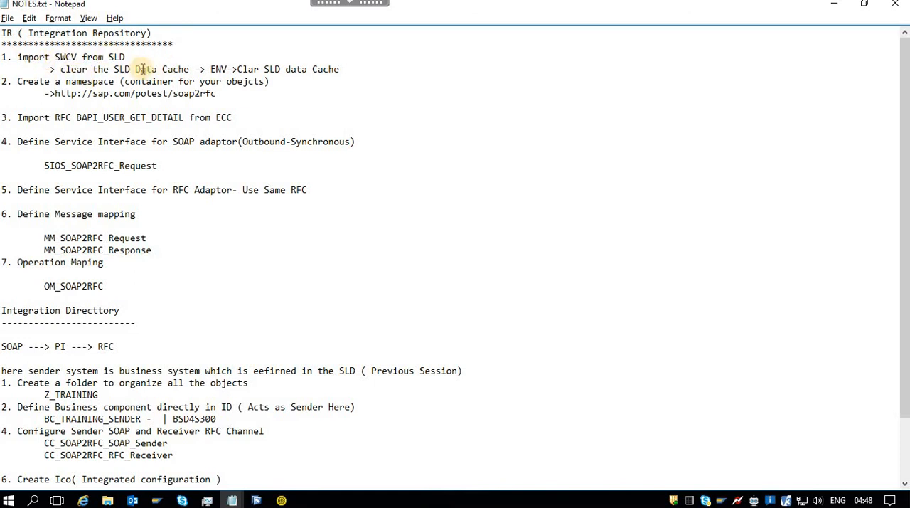
left_click_drag(72, 93, 240, 94)
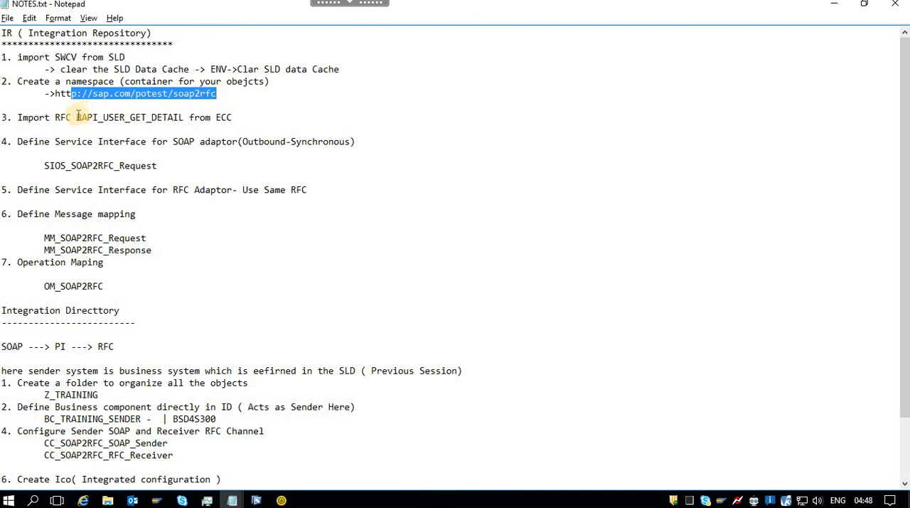
left_click_drag(76, 118, 183, 117)
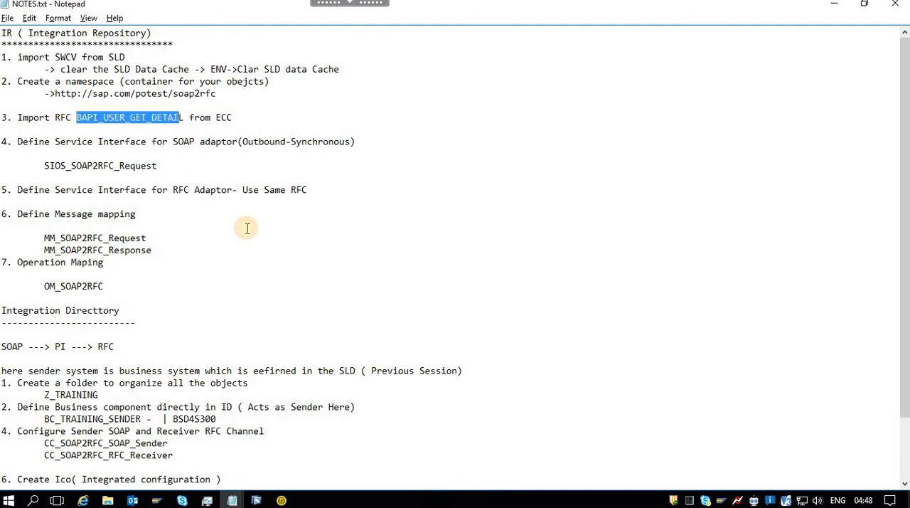
left_click(47, 165)
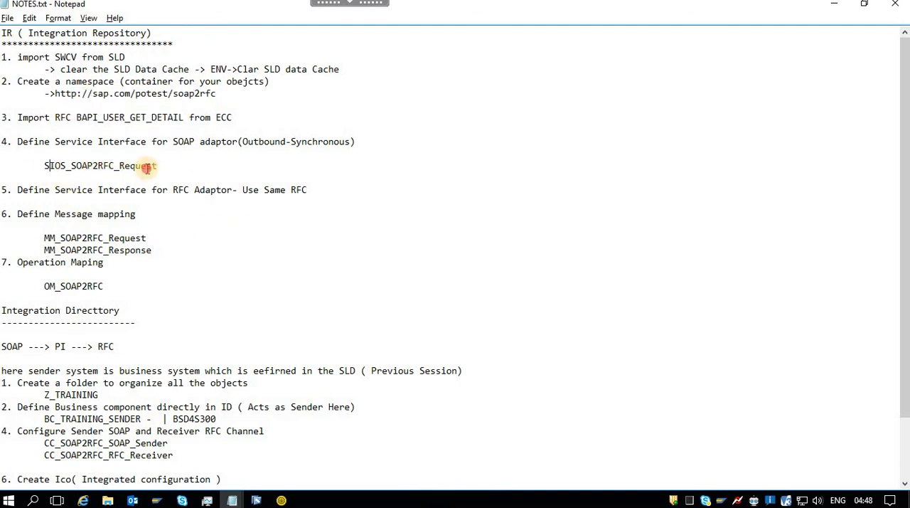
left_click_drag(120, 165, 154, 165)
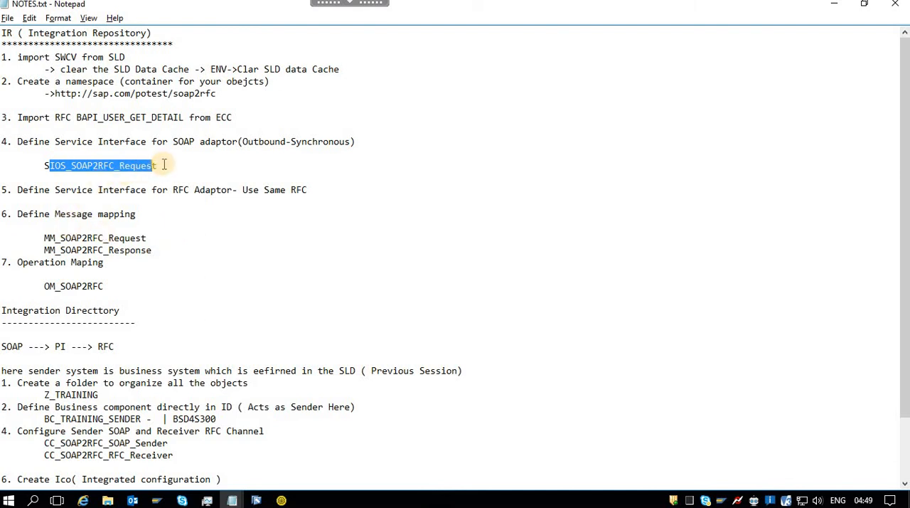
left_click_drag(242, 190, 308, 189)
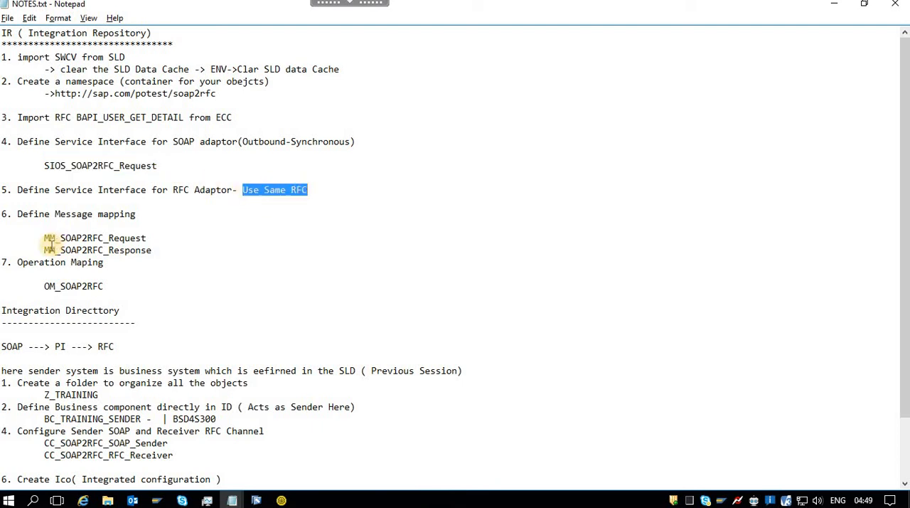
left_click_drag(44, 237, 146, 238)
left_click_drag(45, 249, 142, 250)
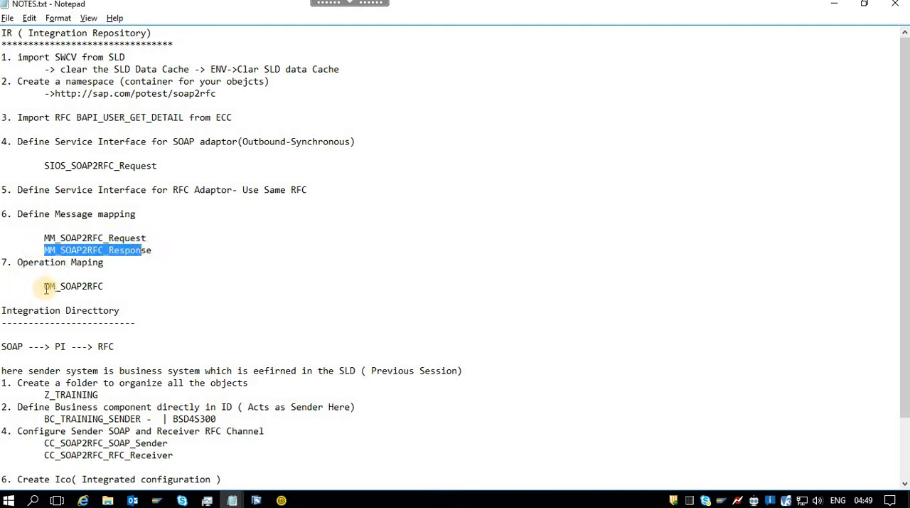
left_click(151, 237)
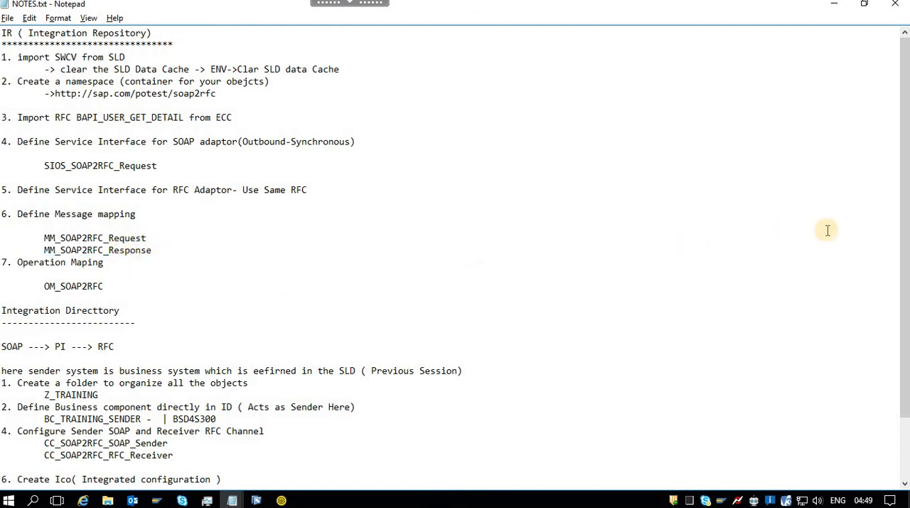
left_click_drag(905, 272, 905, 333)
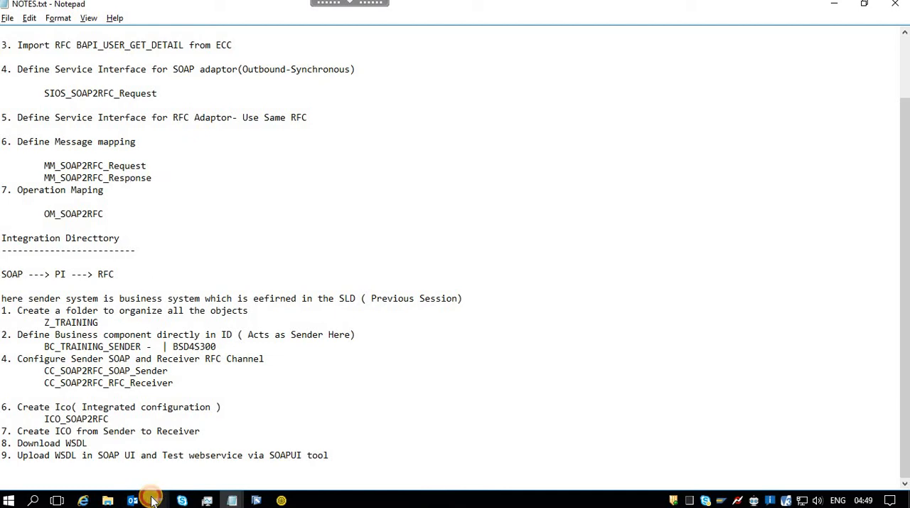
Switch to SAP GUI and execute the BAPI_USER_GET_DETAIL function module test with the username already entered.
mouse_move(153, 500)
left_click(209, 442)
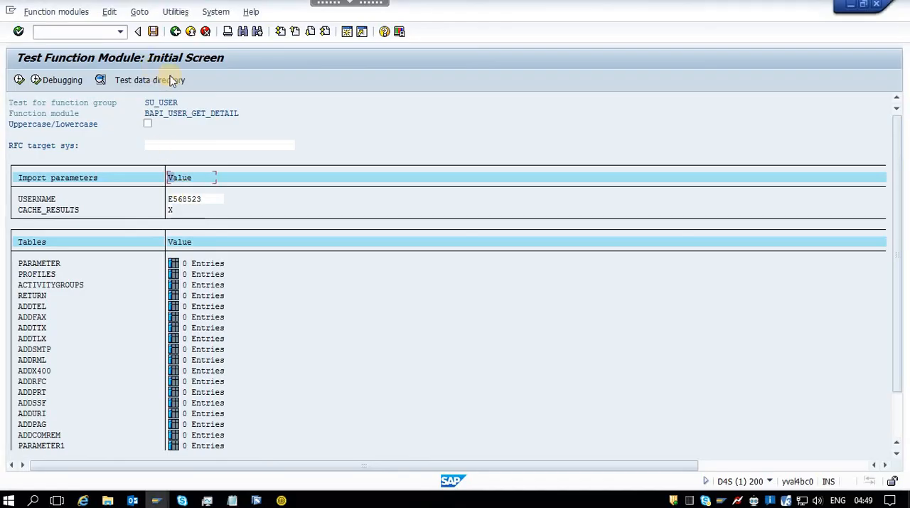
left_click(204, 203)
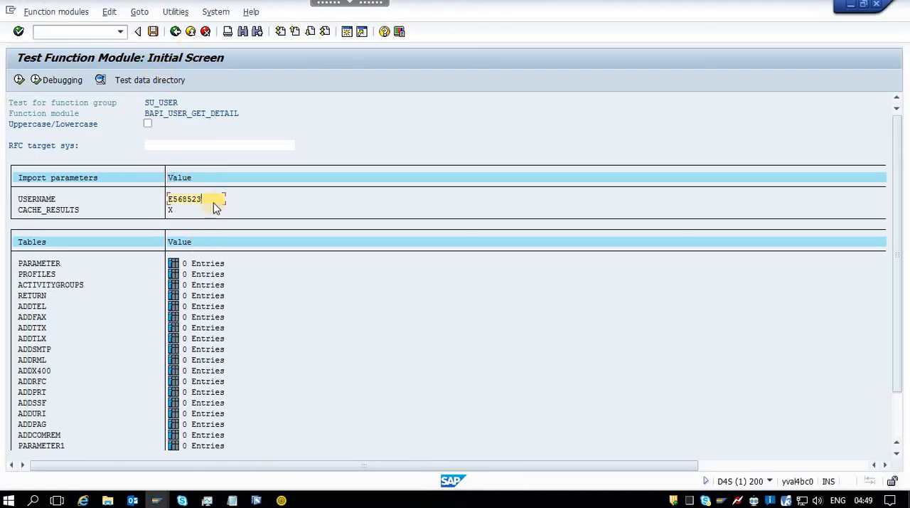
left_click(24, 80)
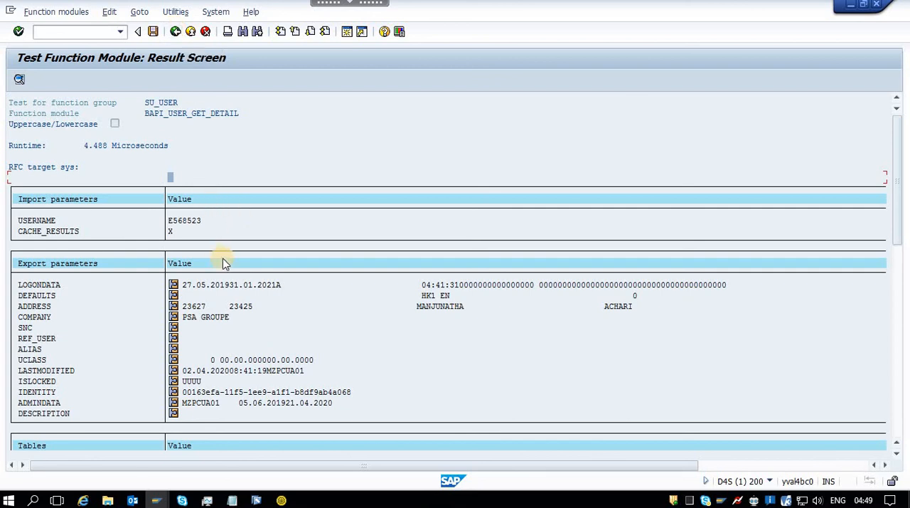
Return to NOTES.txt and review the Integration Directory steps covering the SOAP and RFC channels, BC_TRAINING_SENDER, BSD4S300 and ICO_SOAP2RFC.
key("alt+Tab")
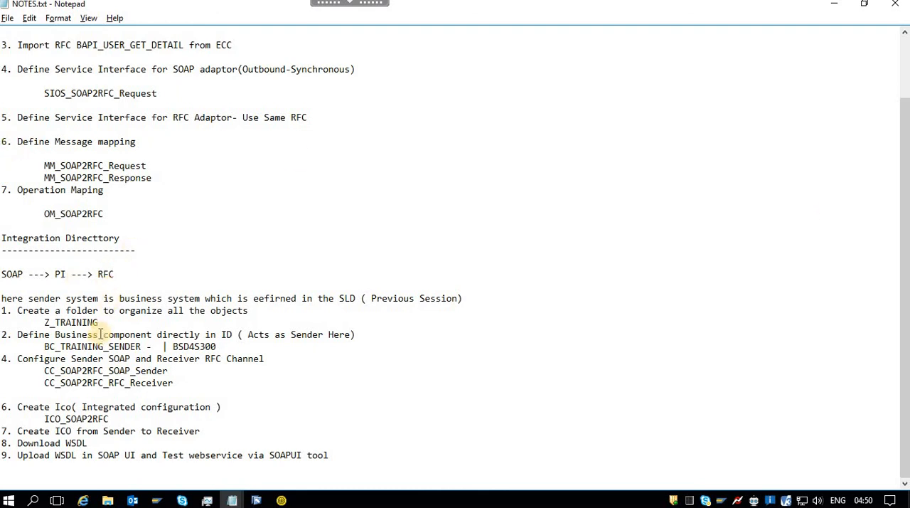
left_click_drag(45, 373, 200, 373)
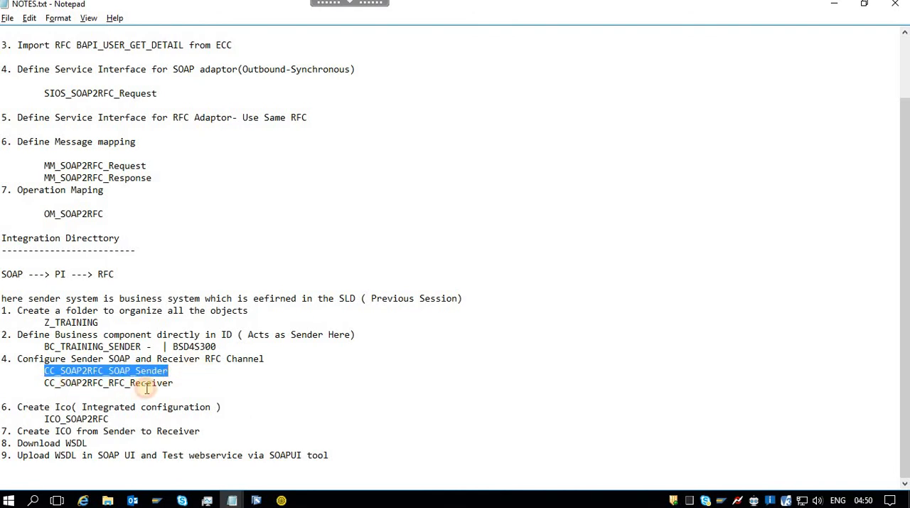
left_click_drag(44, 383, 174, 384)
left_click_drag(143, 347, 43, 346)
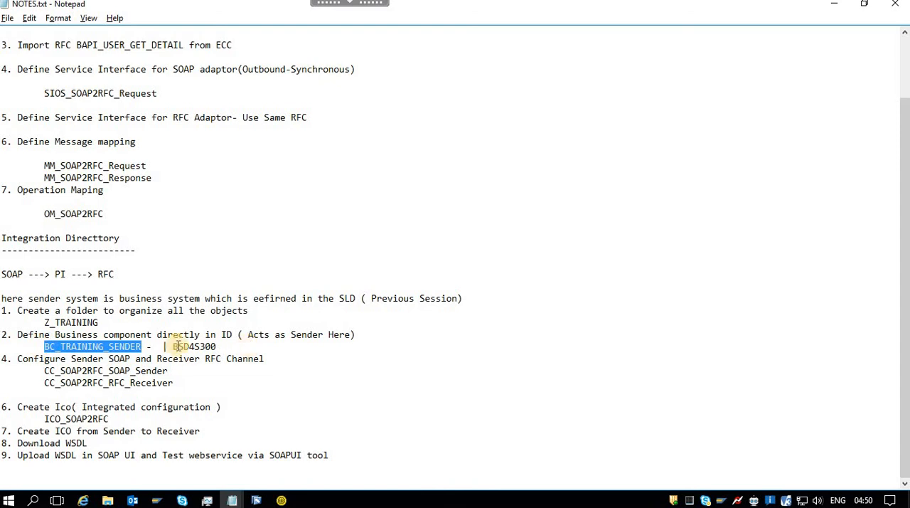
left_click_drag(178, 346, 226, 346)
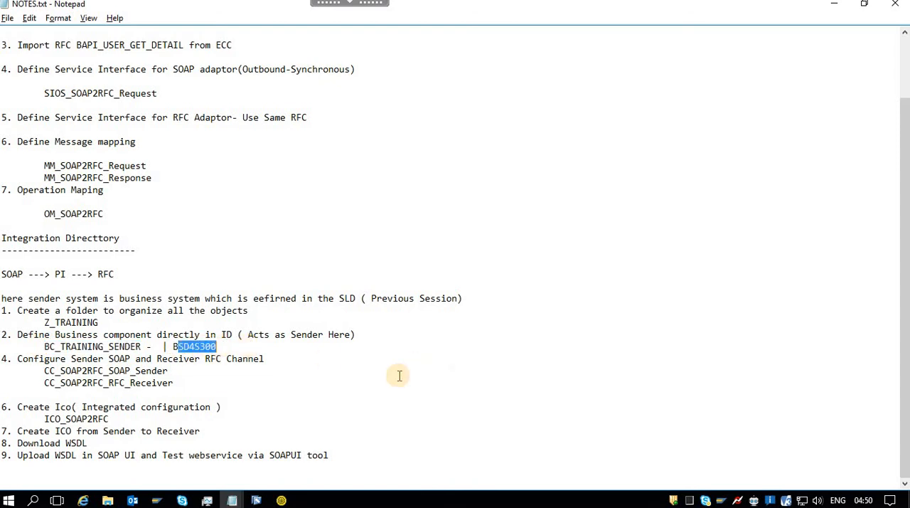
left_click(72, 419)
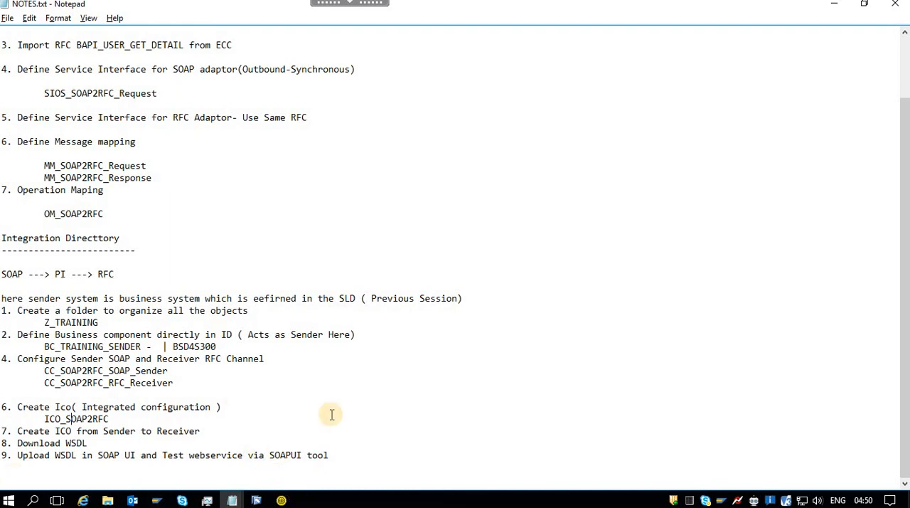
Switch back to SoapUI to view Request 1 and its response, and expand the remote session's toolbar.
left_click(281, 501)
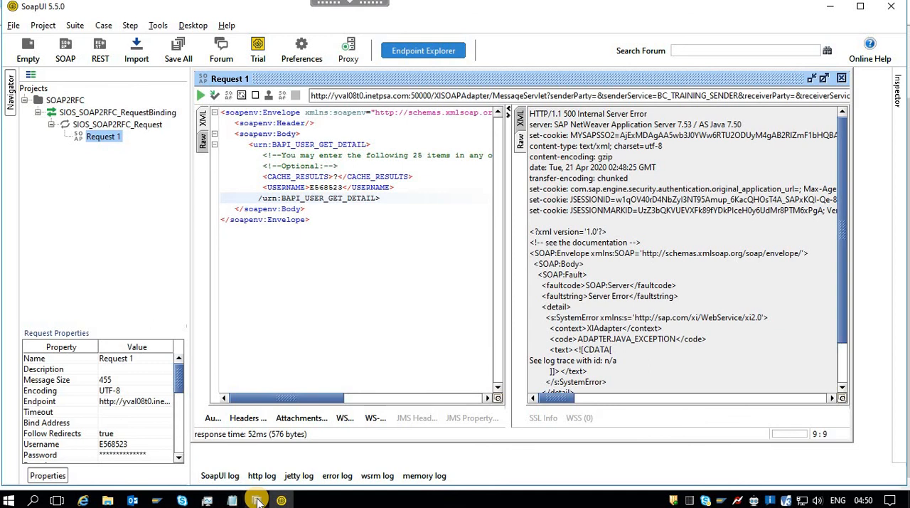
mouse_move(257, 501)
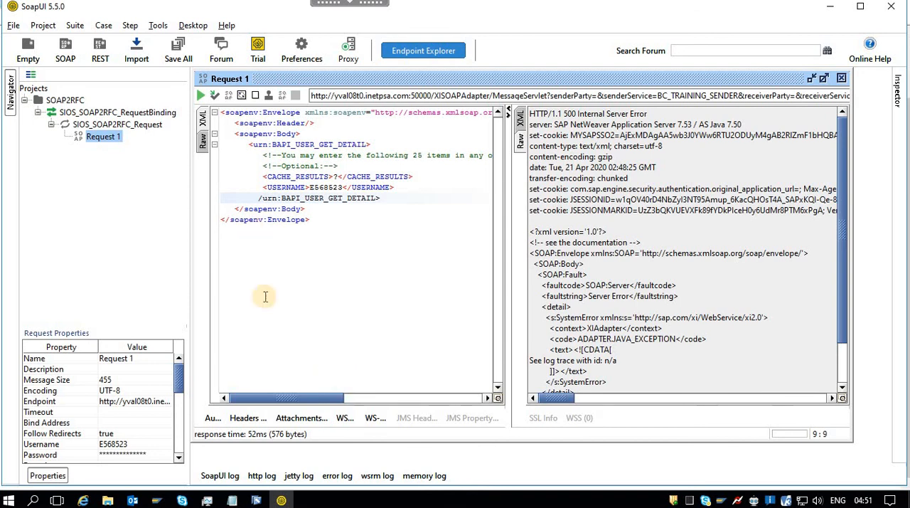
left_click(317, 3)
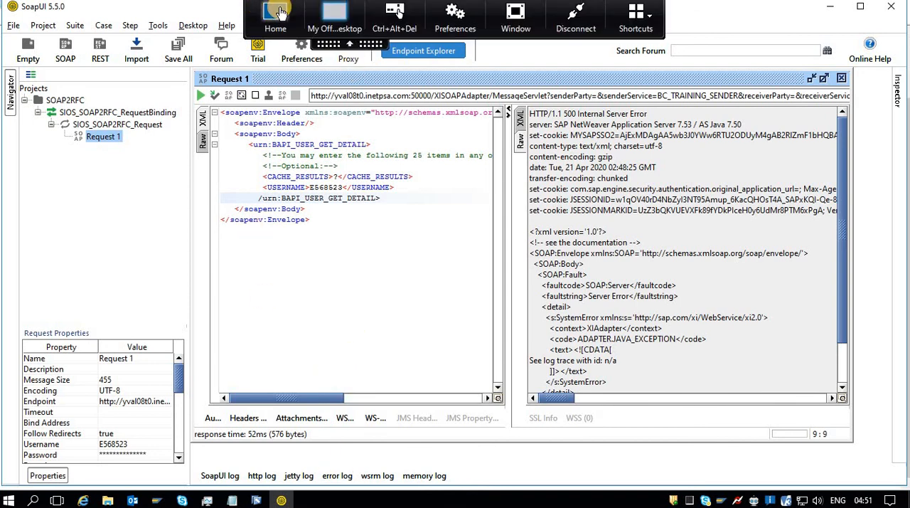